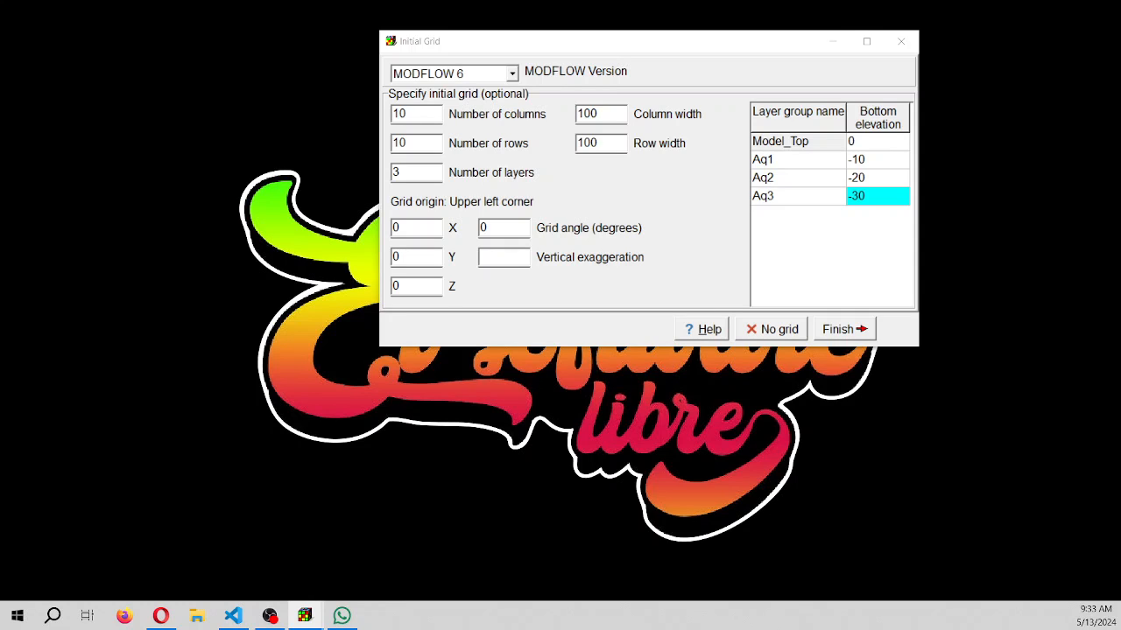
Create the initial MODFLOW 6 grid with 20 columns
double_click(412, 114)
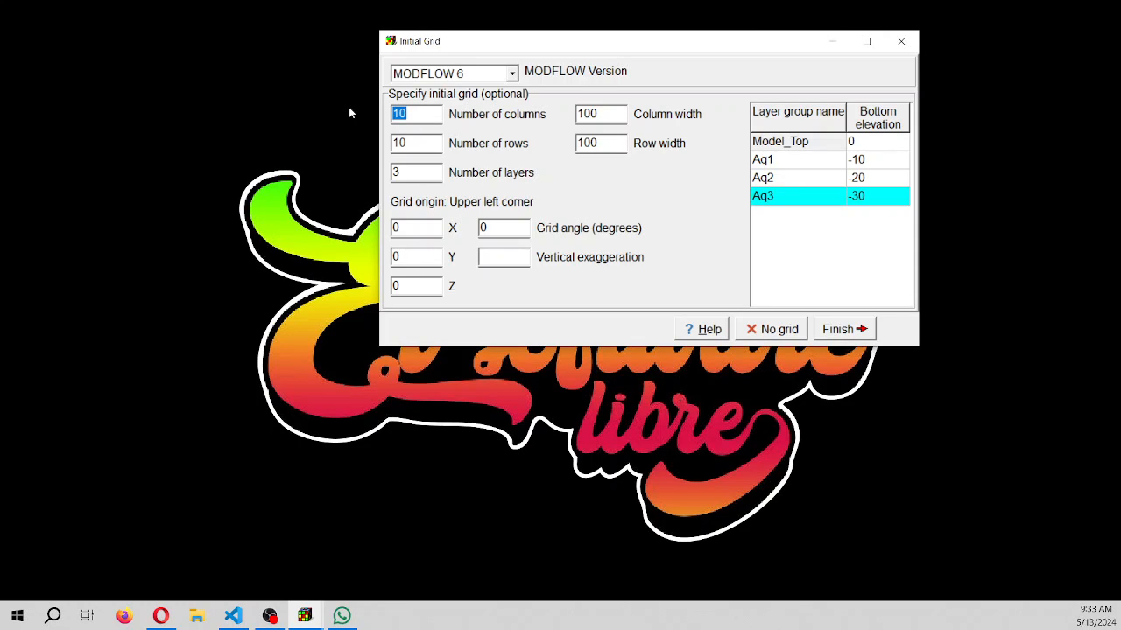
text(20)
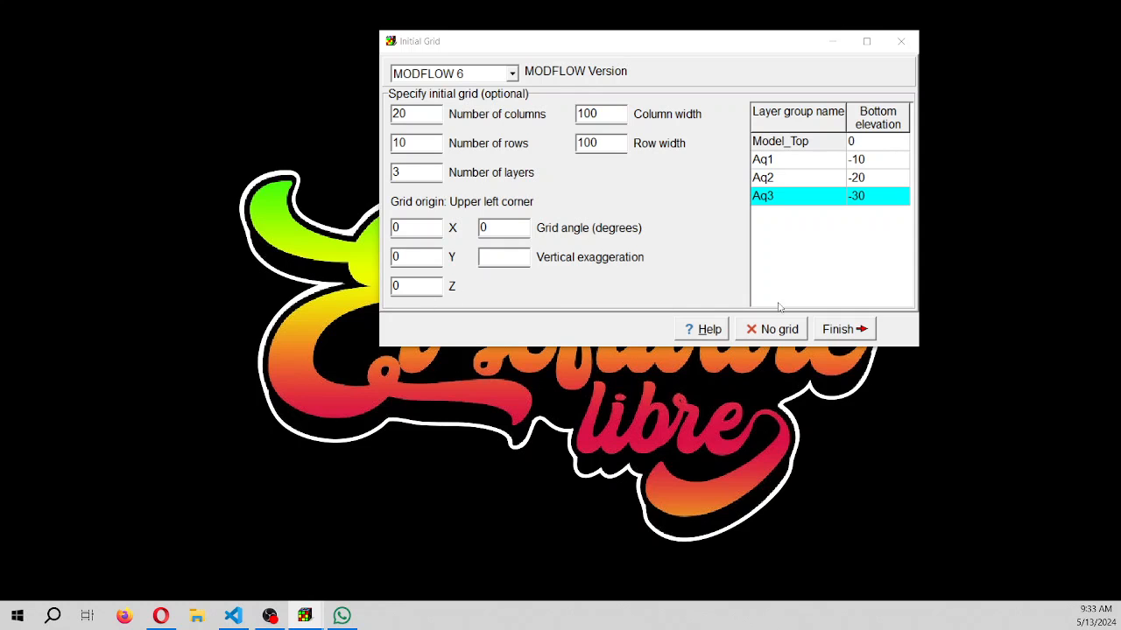
click(830, 333)
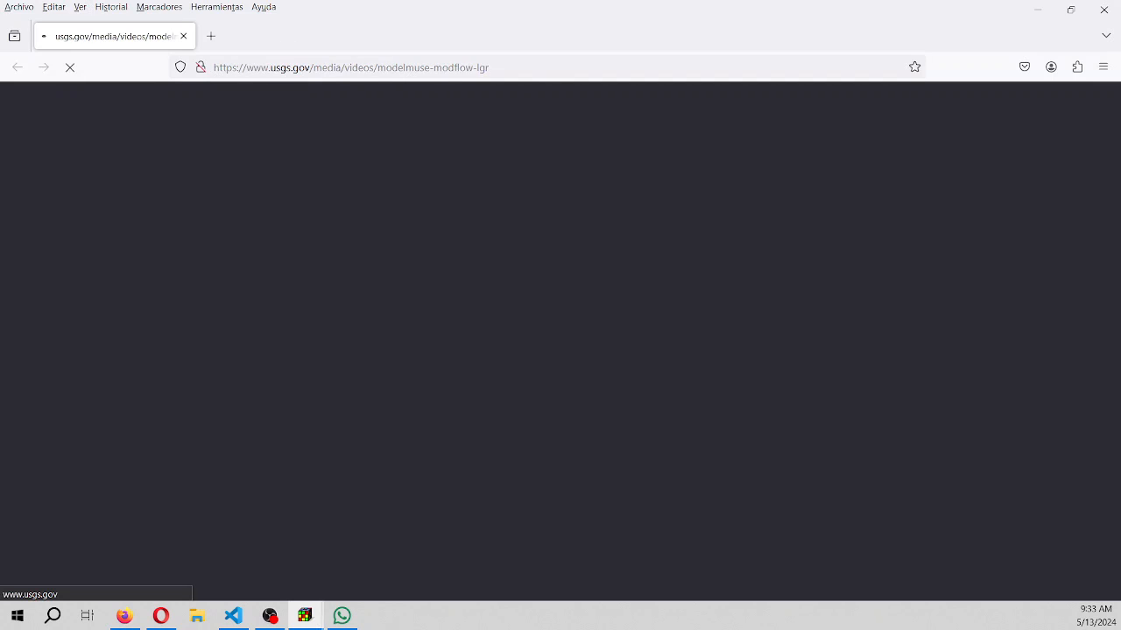
drag(0, 26, 473, 0)
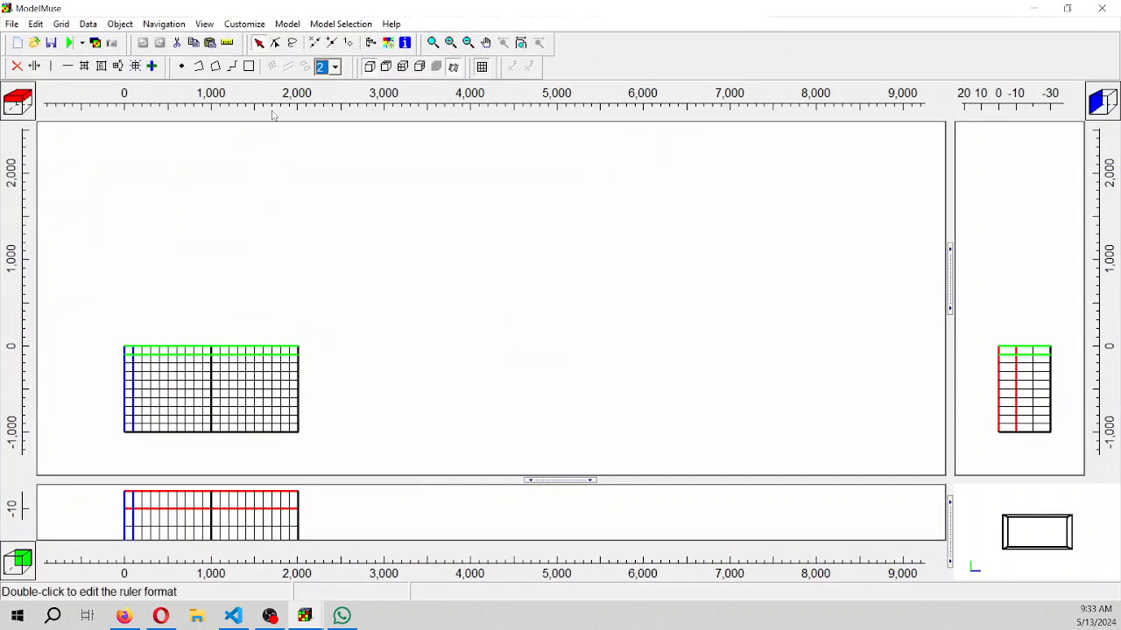
click(521, 42)
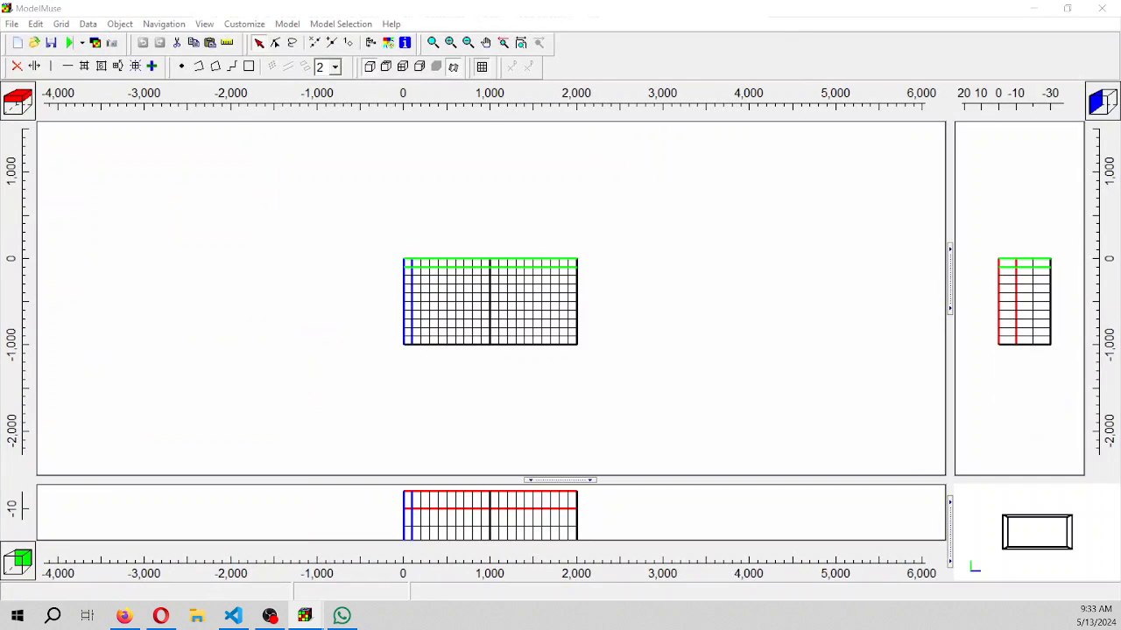
Activate the STO Storage and BUY Buoyancy flow packages in the MODFLOW Packages and Programs settings
click(288, 23)
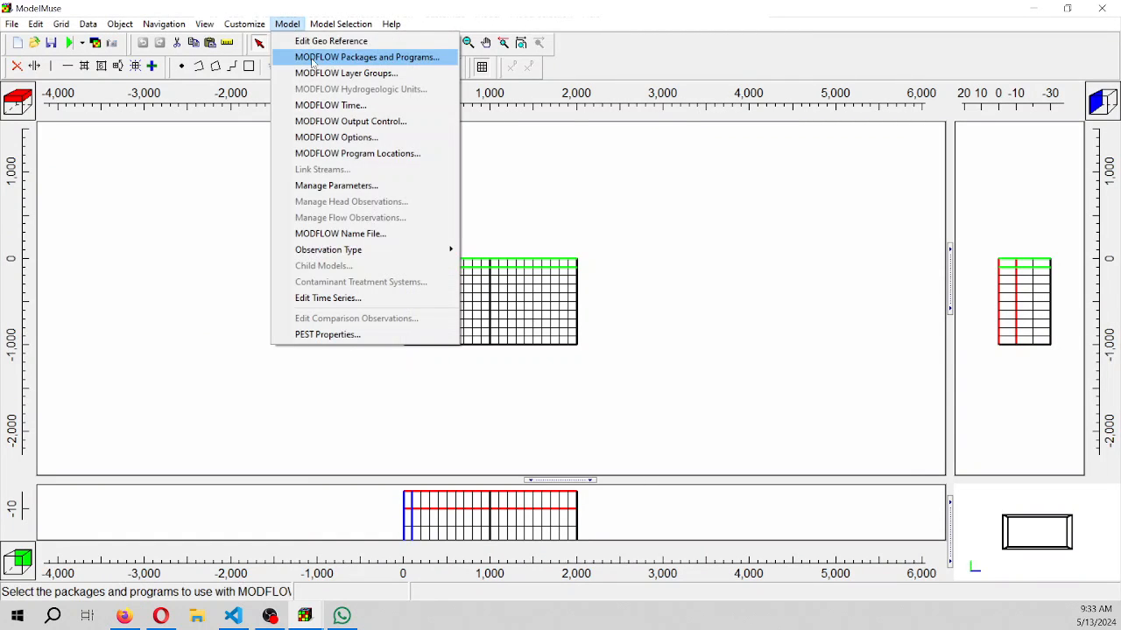
click(312, 58)
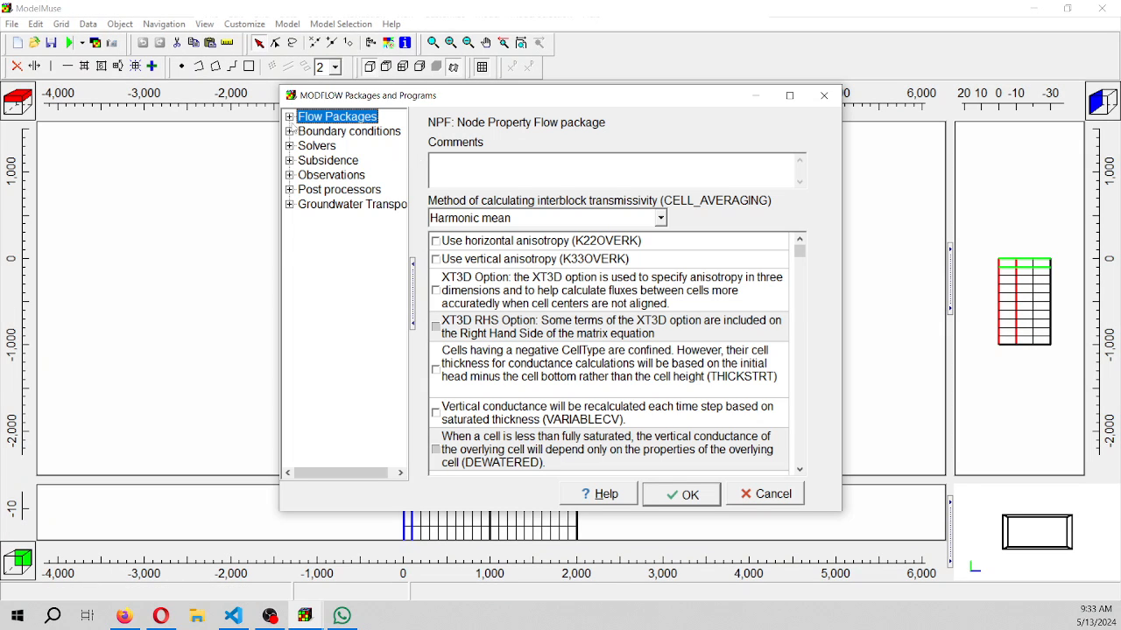
click(290, 131)
click(290, 118)
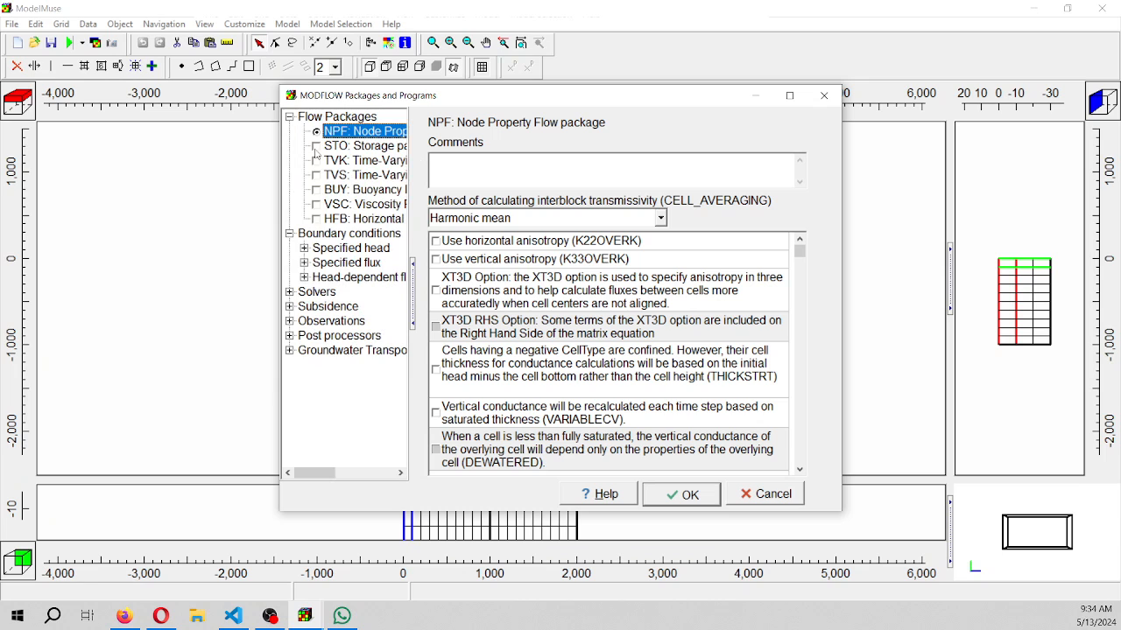
click(316, 146)
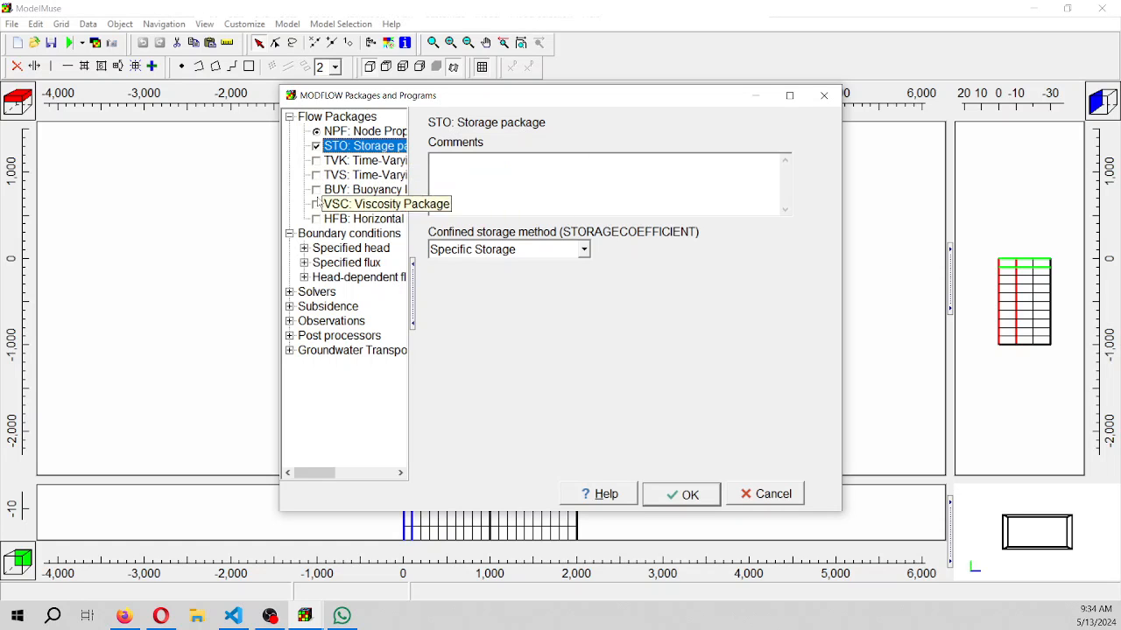
click(321, 191)
click(317, 193)
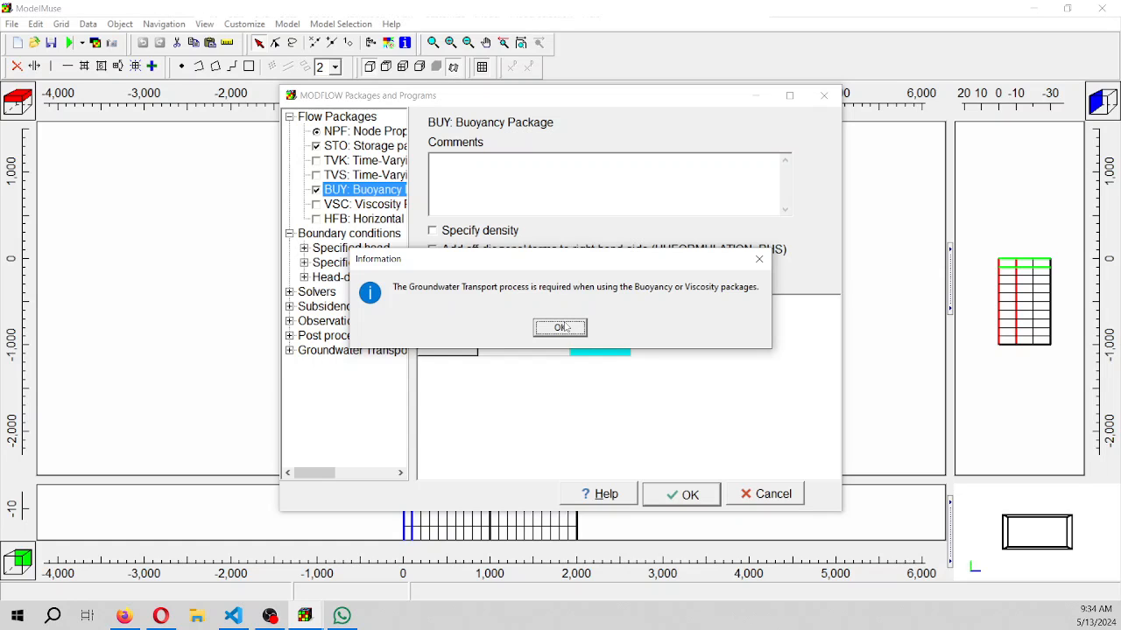
click(561, 327)
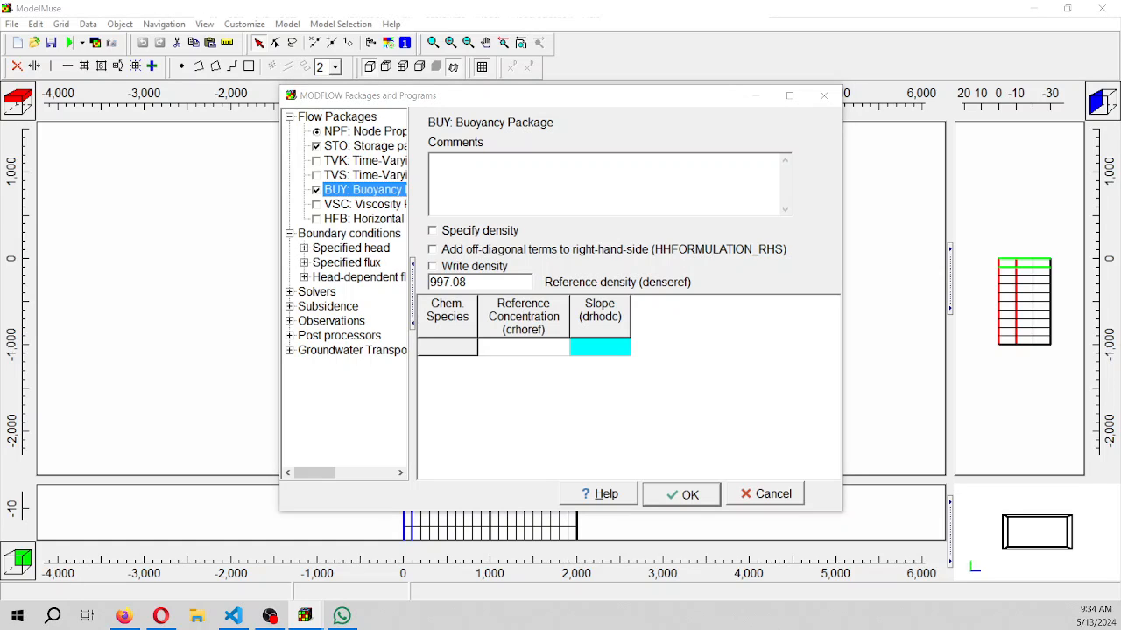
Activate the GHB General-Head Boundary package among the head-dependent flux boundary conditions
click(305, 263)
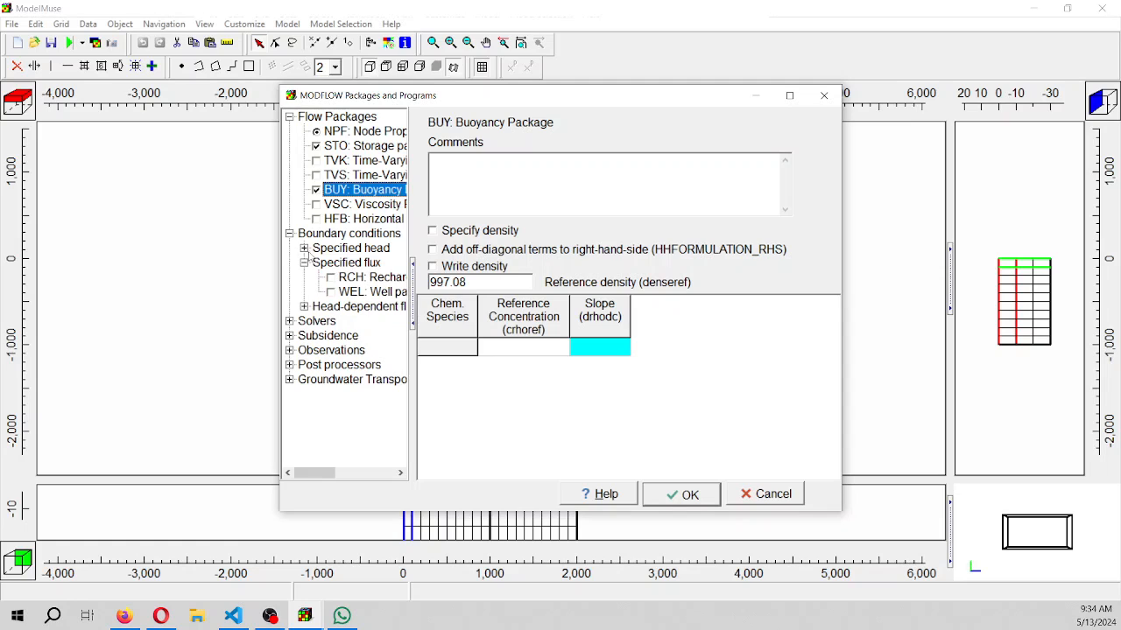
click(304, 306)
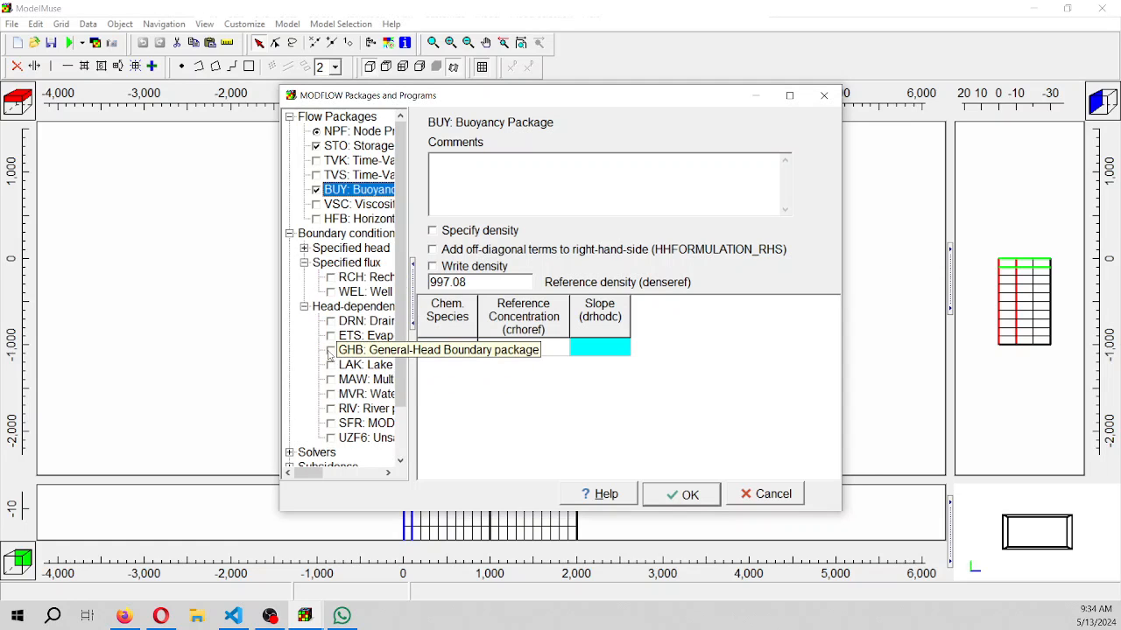
click(330, 351)
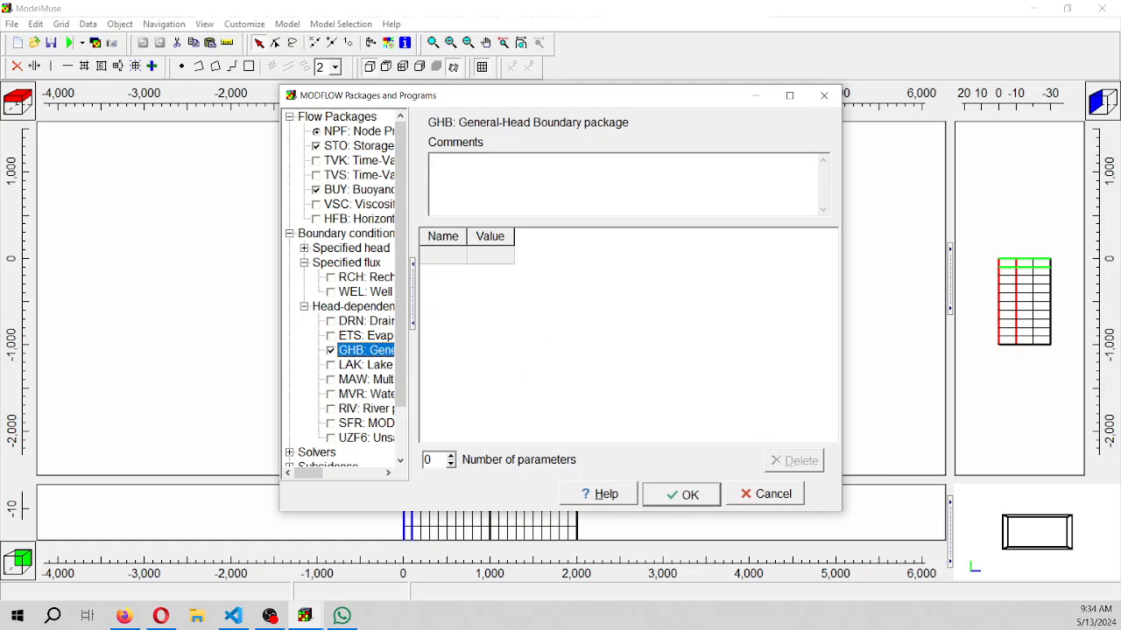
Override the linear acceleration option with BICGSTAB in the flow model's IMS Iterative Model Solution solver
scroll(312, 403, down, 2)
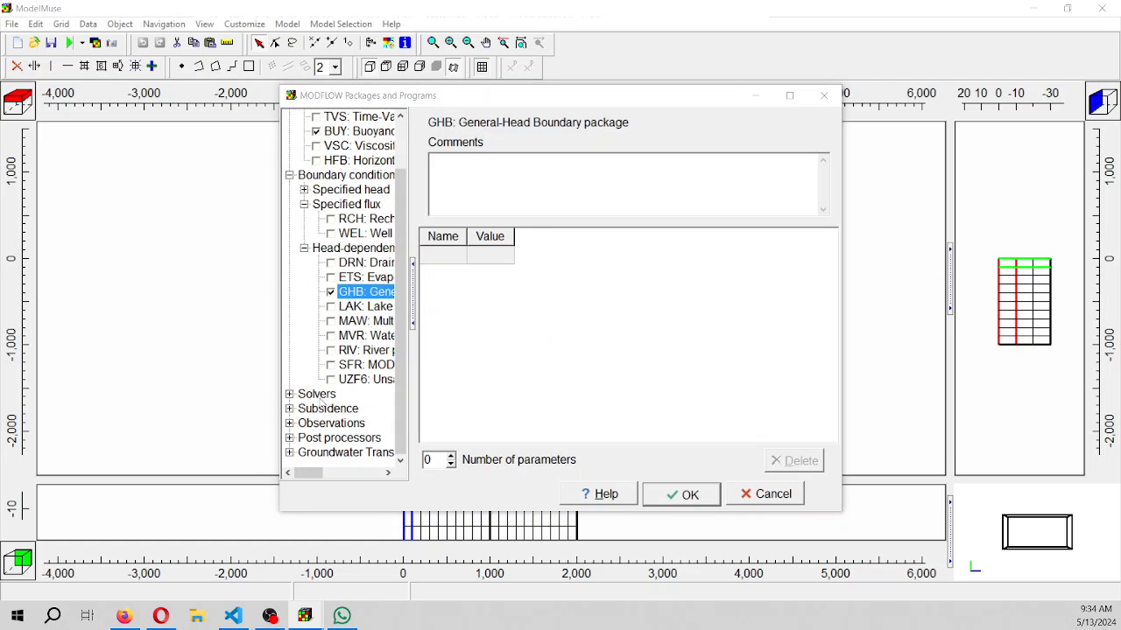
click(289, 394)
click(331, 396)
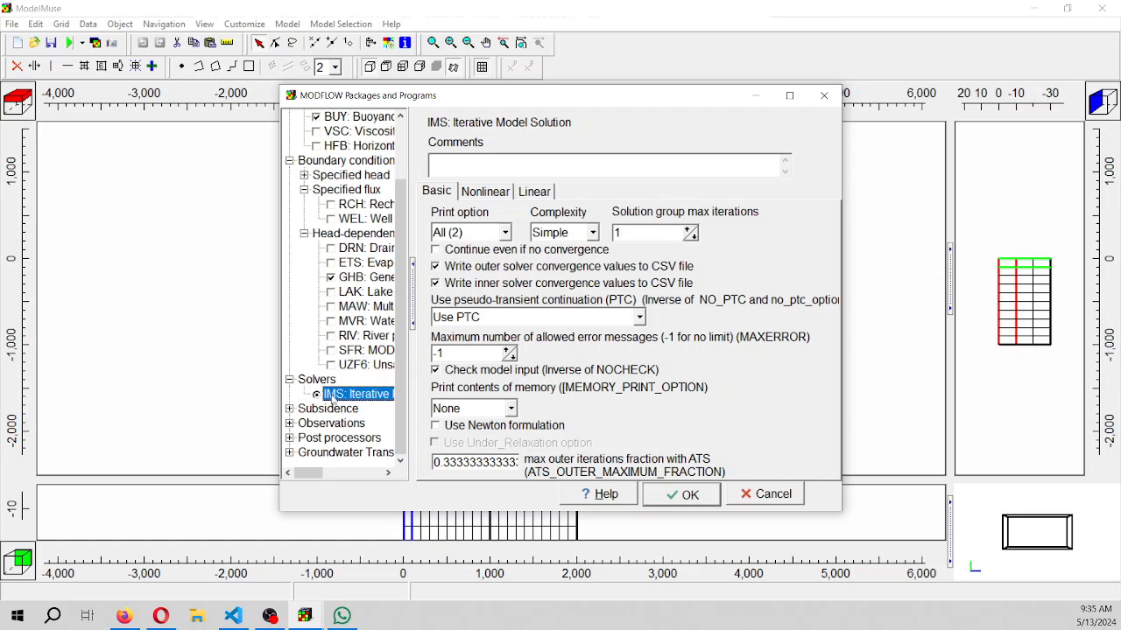
click(534, 192)
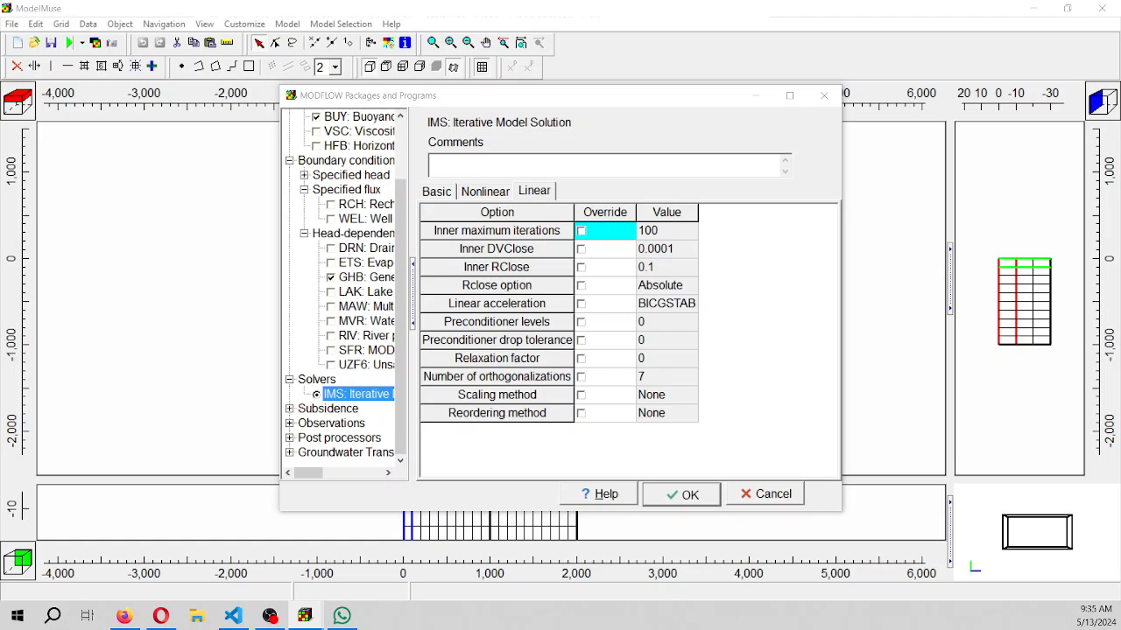
click(581, 304)
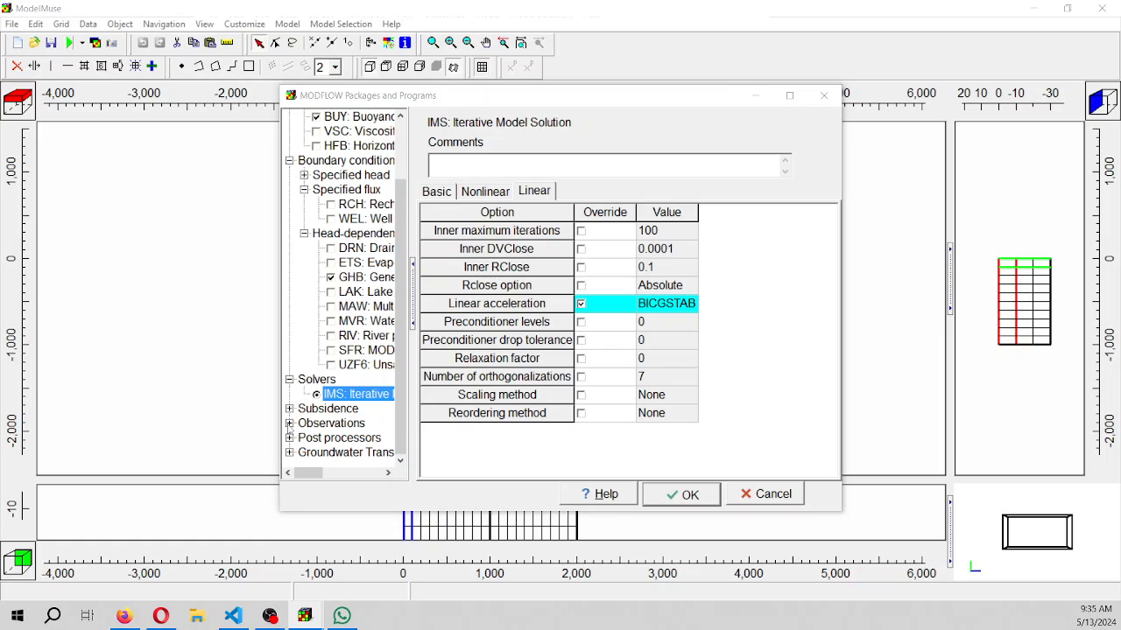
Activate the GWT Groundwater Transport Process and name its mobile chemical species NaCl
click(289, 423)
click(289, 409)
scroll(292, 445, down, 1)
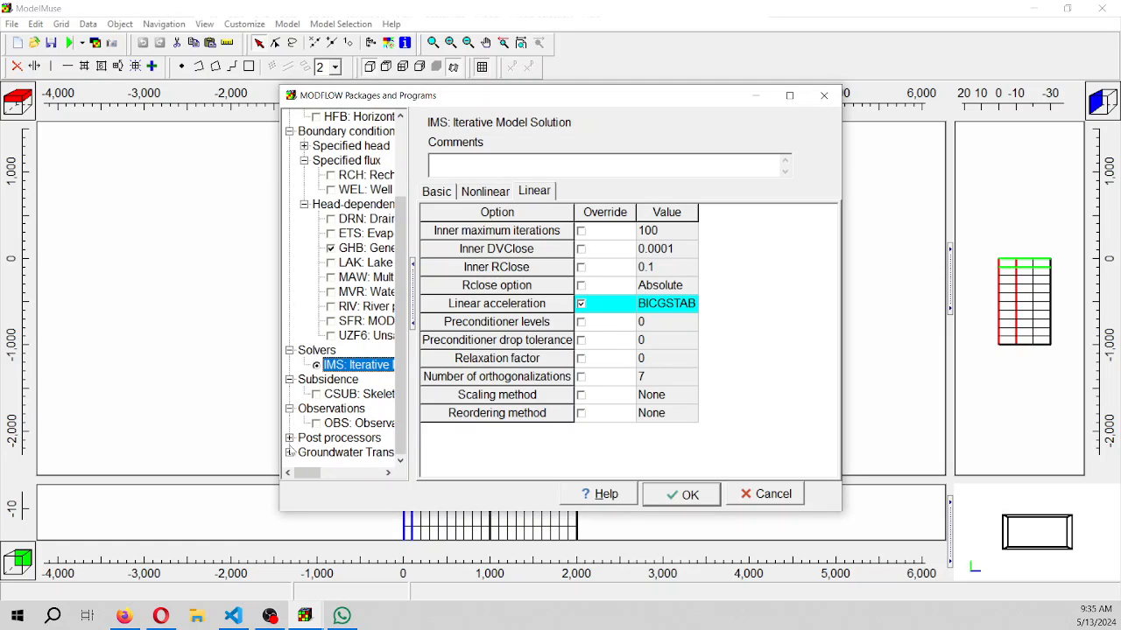
click(290, 438)
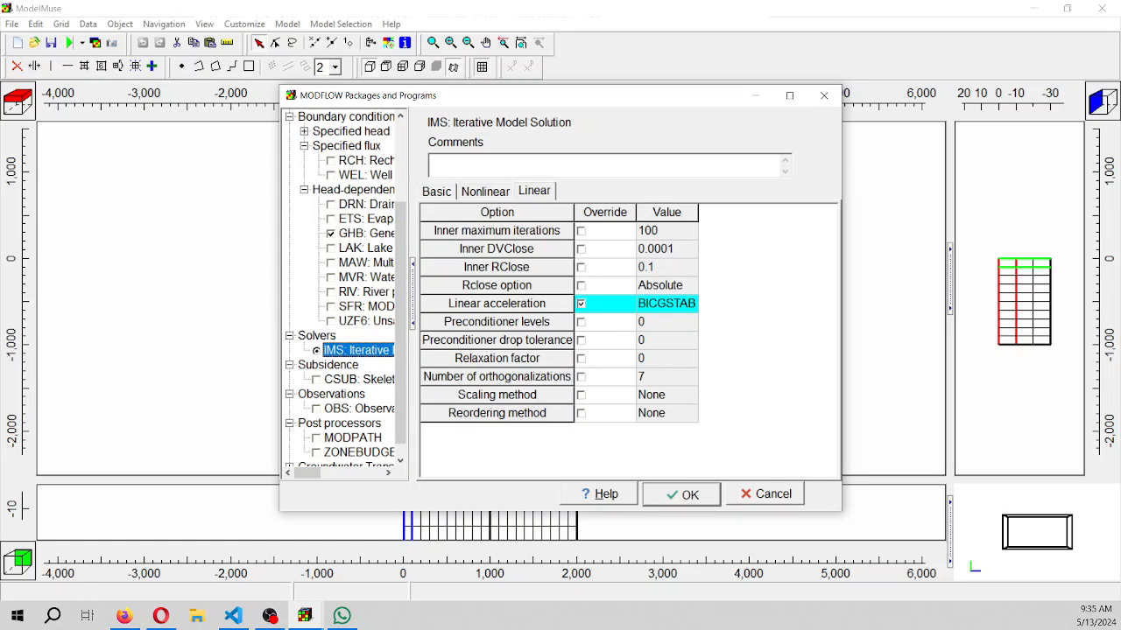
scroll(289, 437, down, 1)
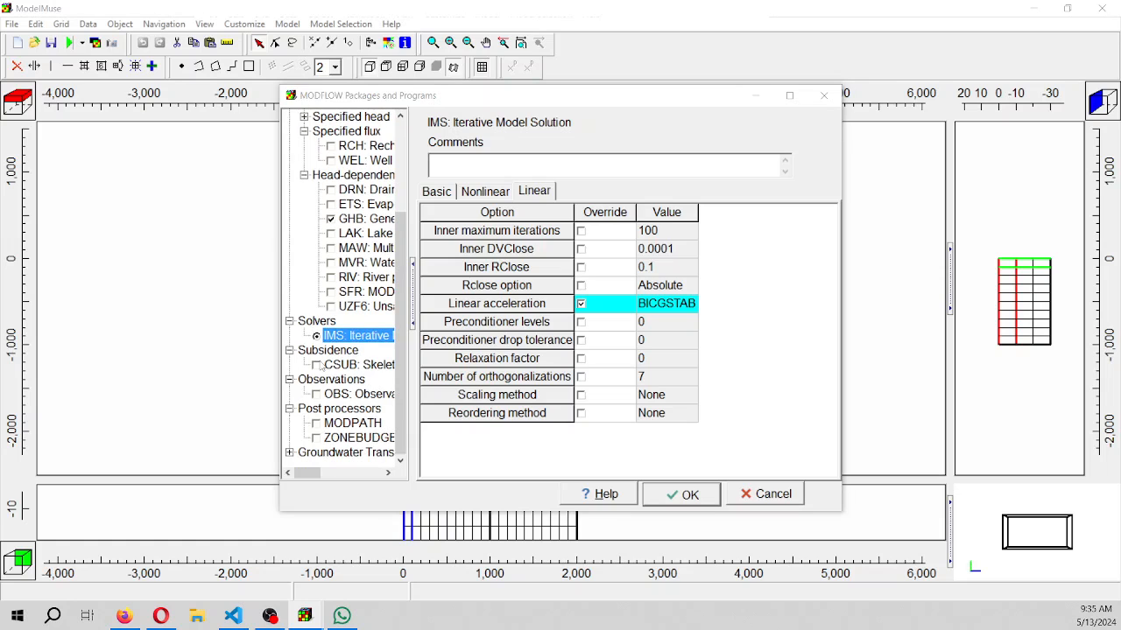
click(289, 452)
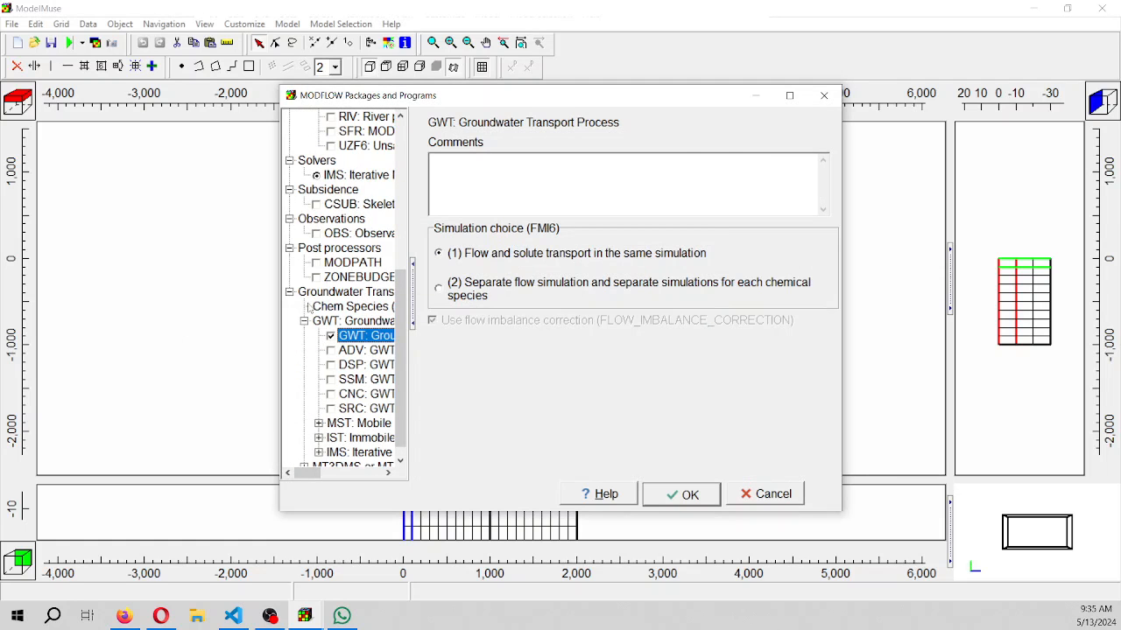
click(329, 308)
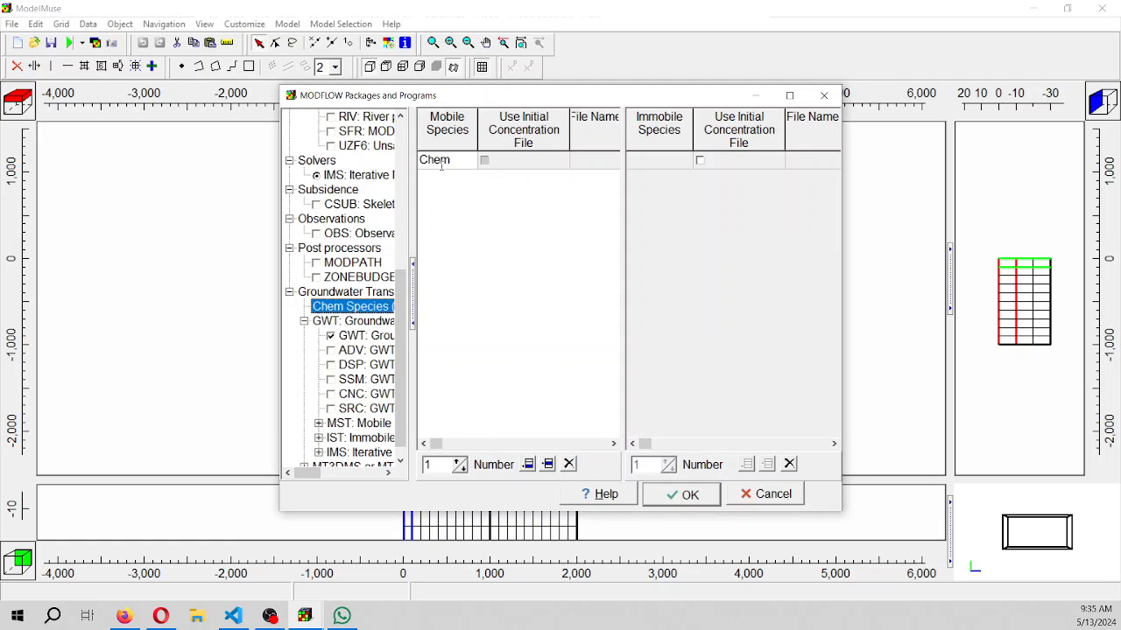
click(472, 157)
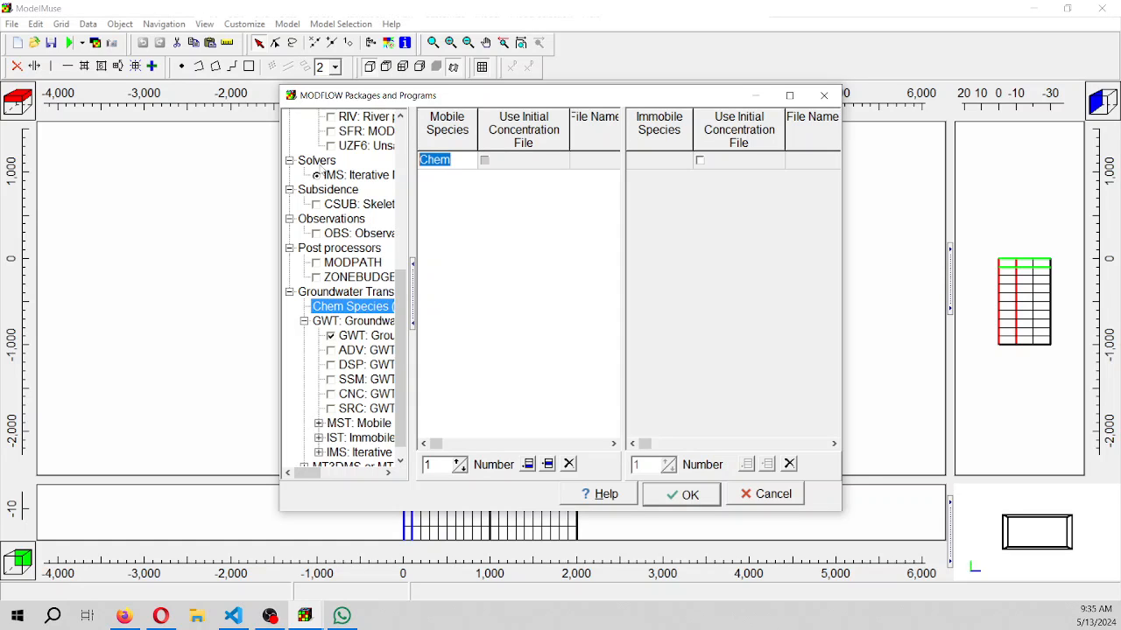
text(NaCl)
key(alt+Tab)
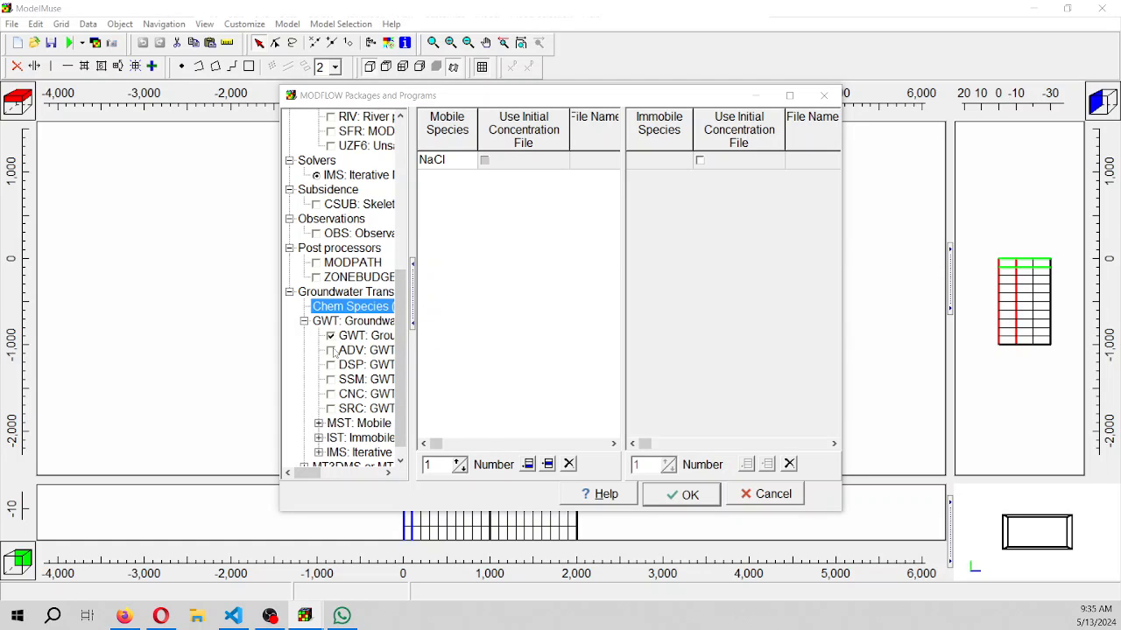
Activate the ADV, DSP and SSM groundwater transport packages and show the MST package settings for NaCl
click(332, 351)
click(331, 365)
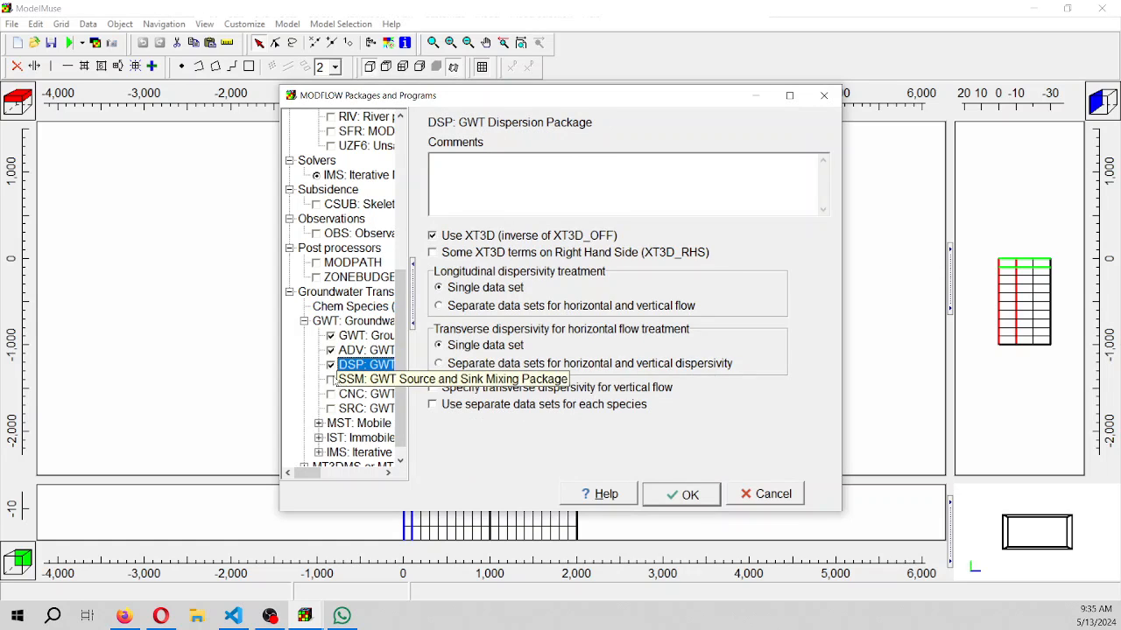
click(331, 379)
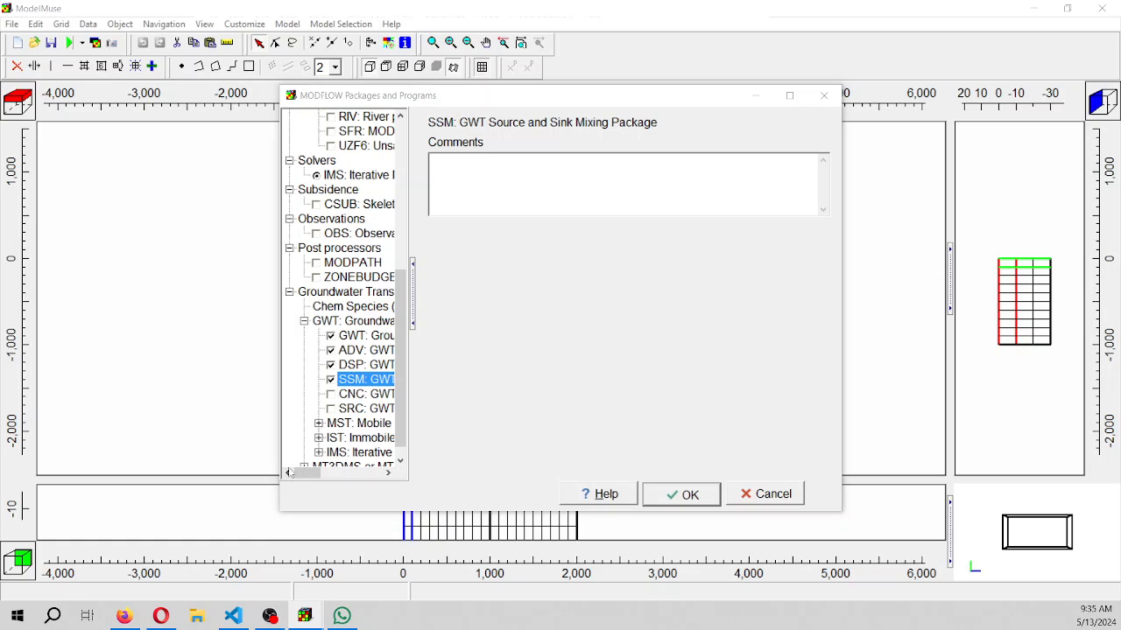
click(318, 423)
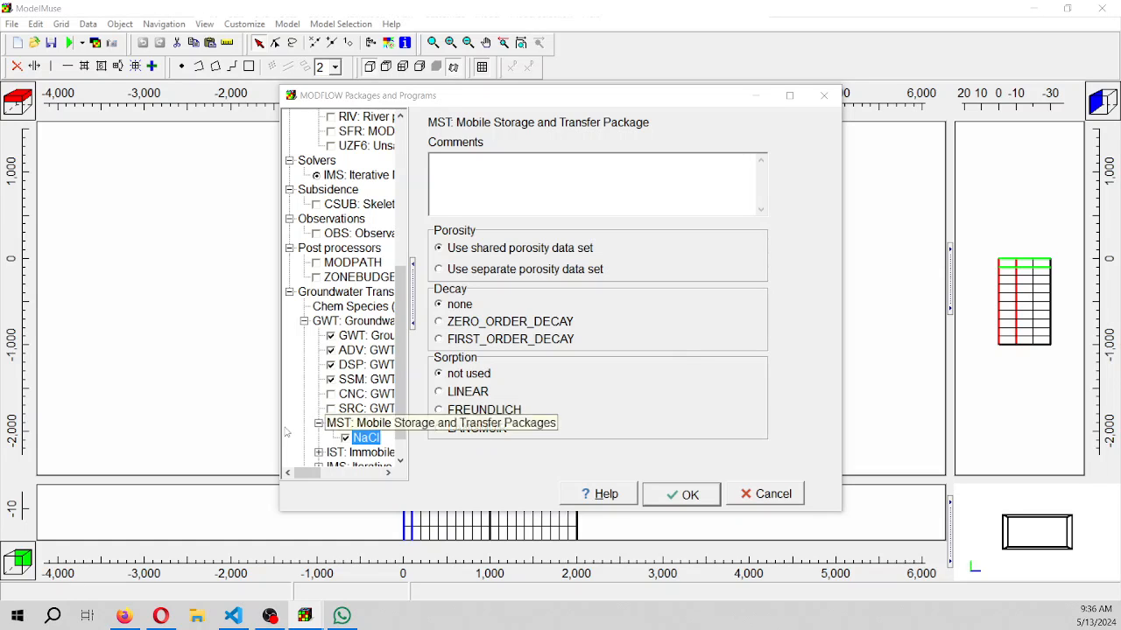
Override the linear acceleration option with BICGSTAB in the IMS solver for the NaCl transport model
click(400, 460)
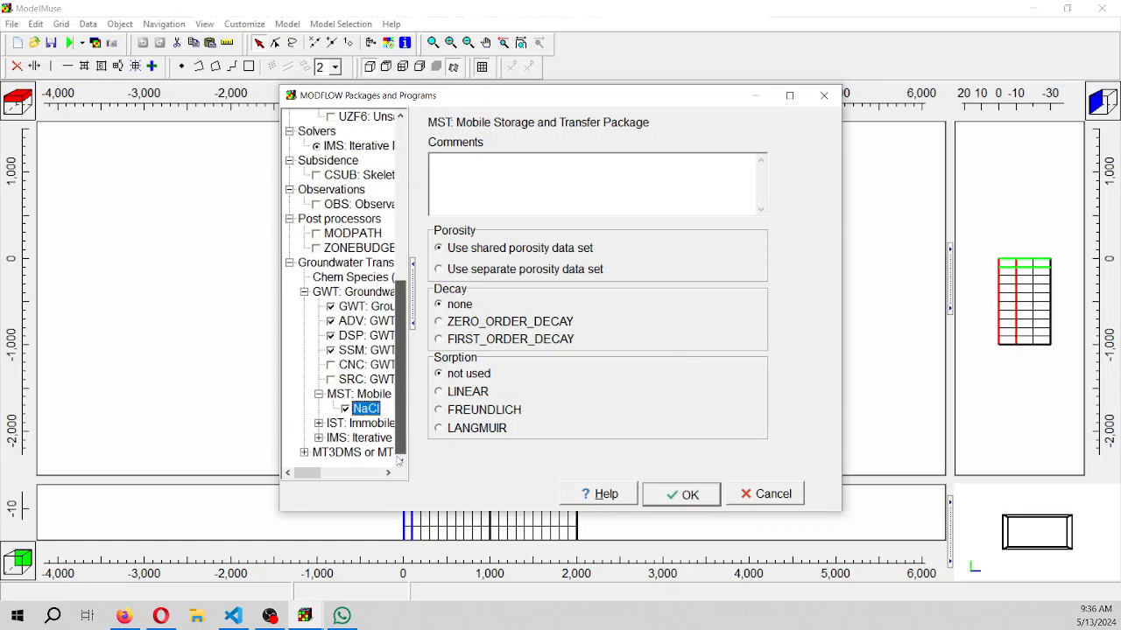
click(319, 438)
click(353, 452)
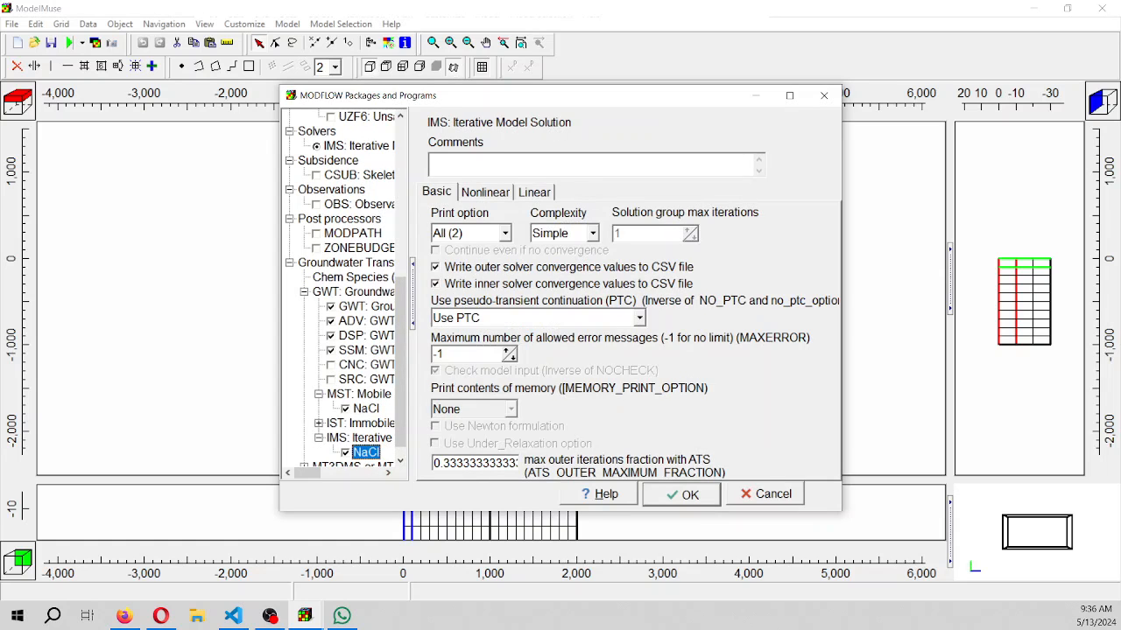
click(533, 193)
click(581, 305)
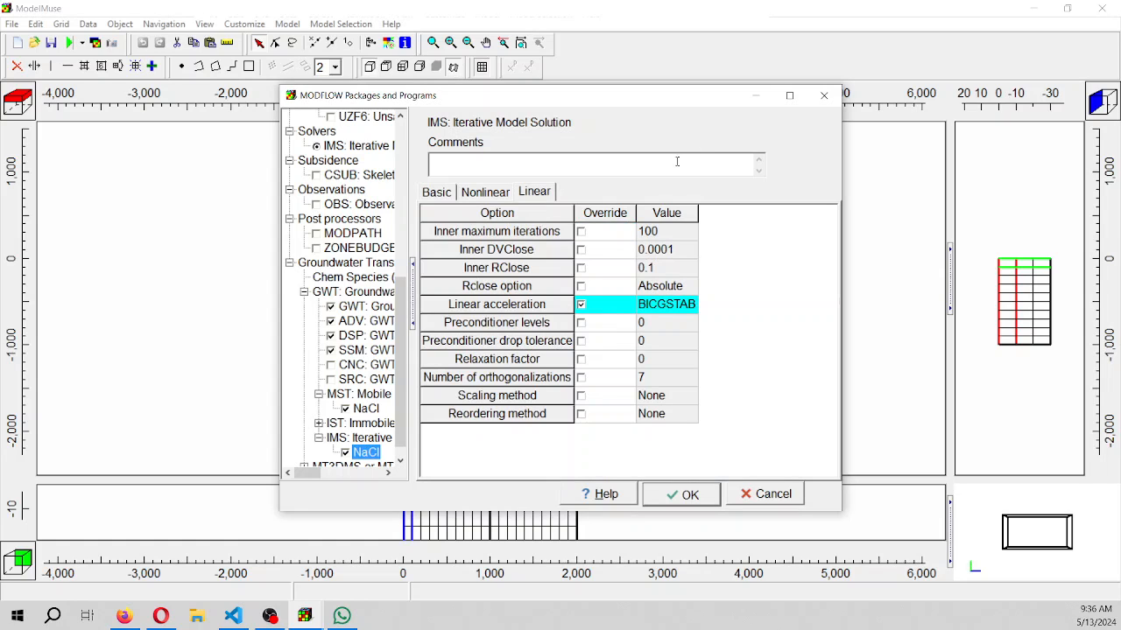
Check the NaCl solver's nonlinear and basic settings and accept the package configuration
click(488, 197)
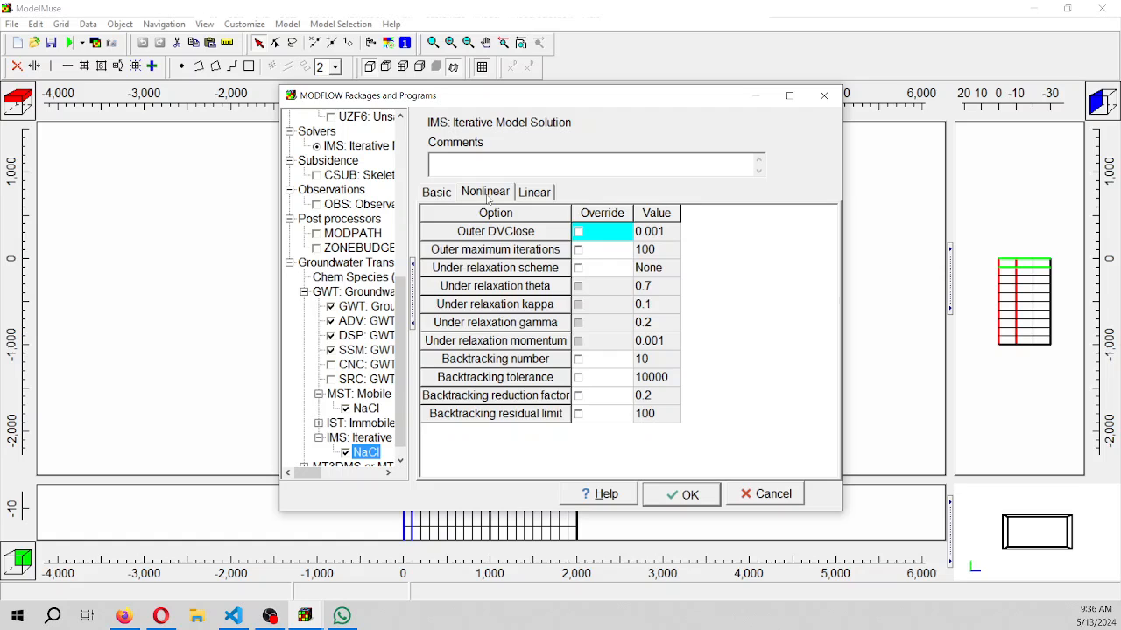
click(437, 195)
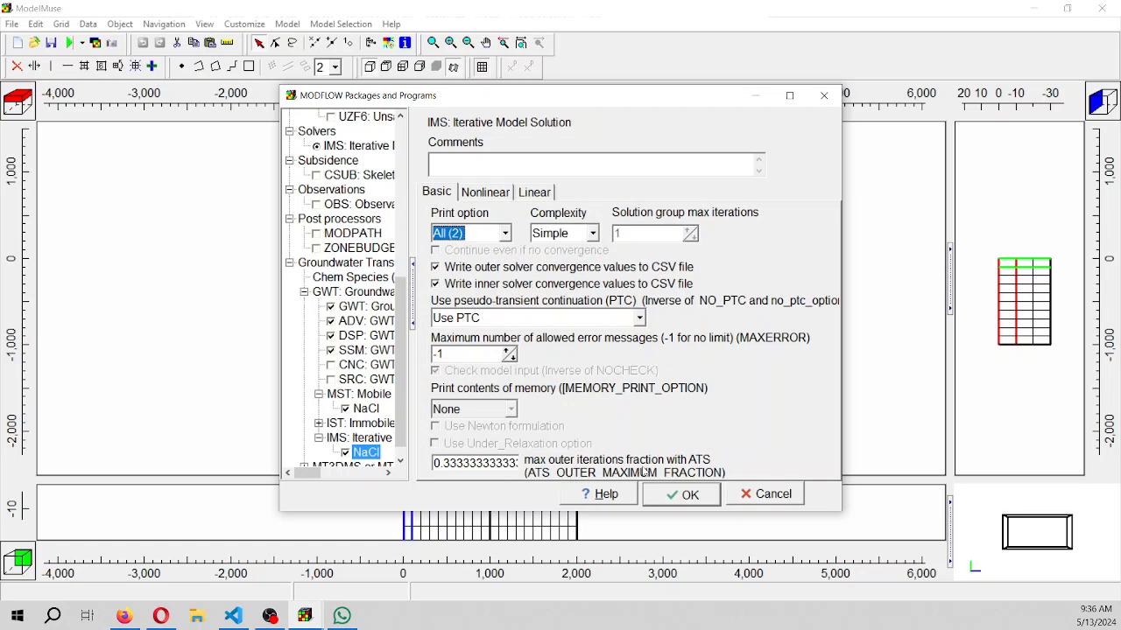
click(683, 496)
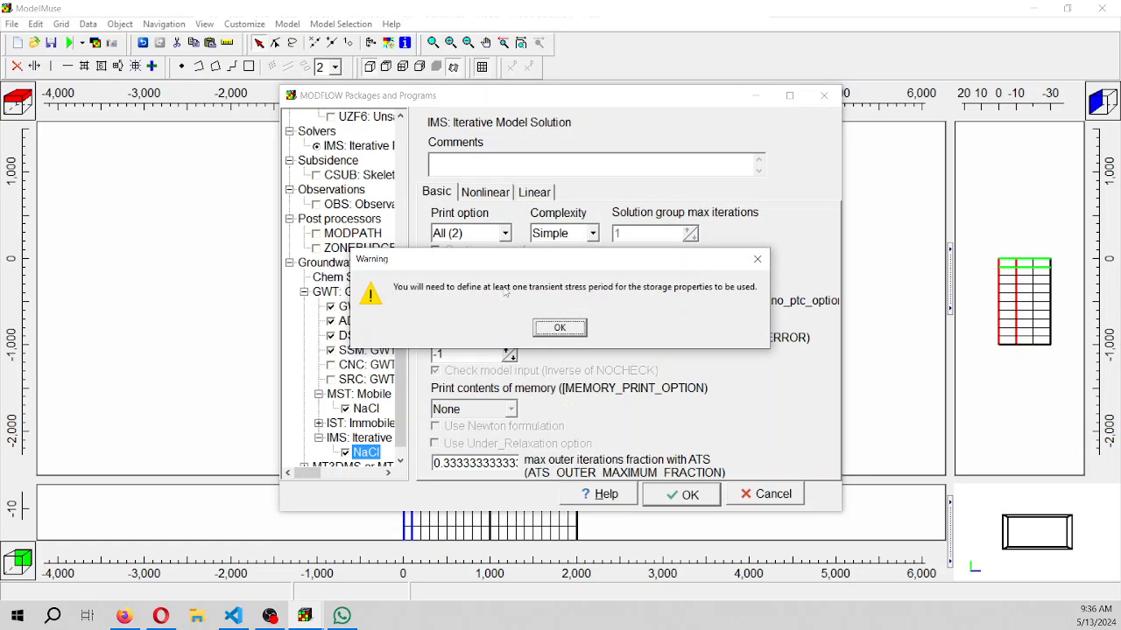
click(579, 331)
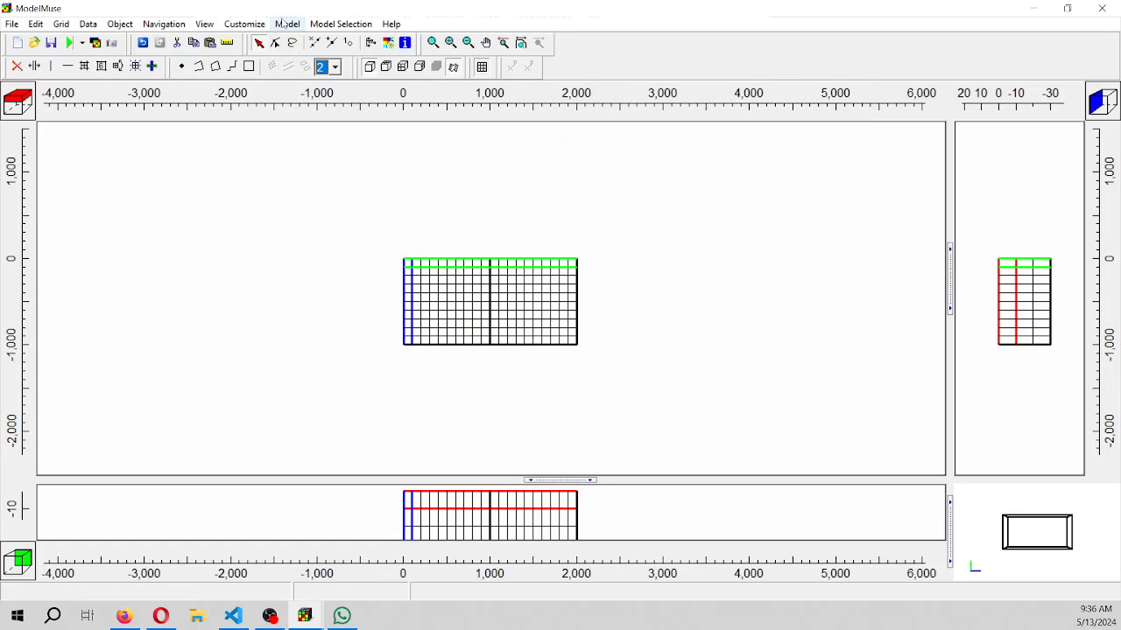
Open the MODFLOW time settings and set the starting time of stress period 1 to 0
scroll(525, 401, up, 2)
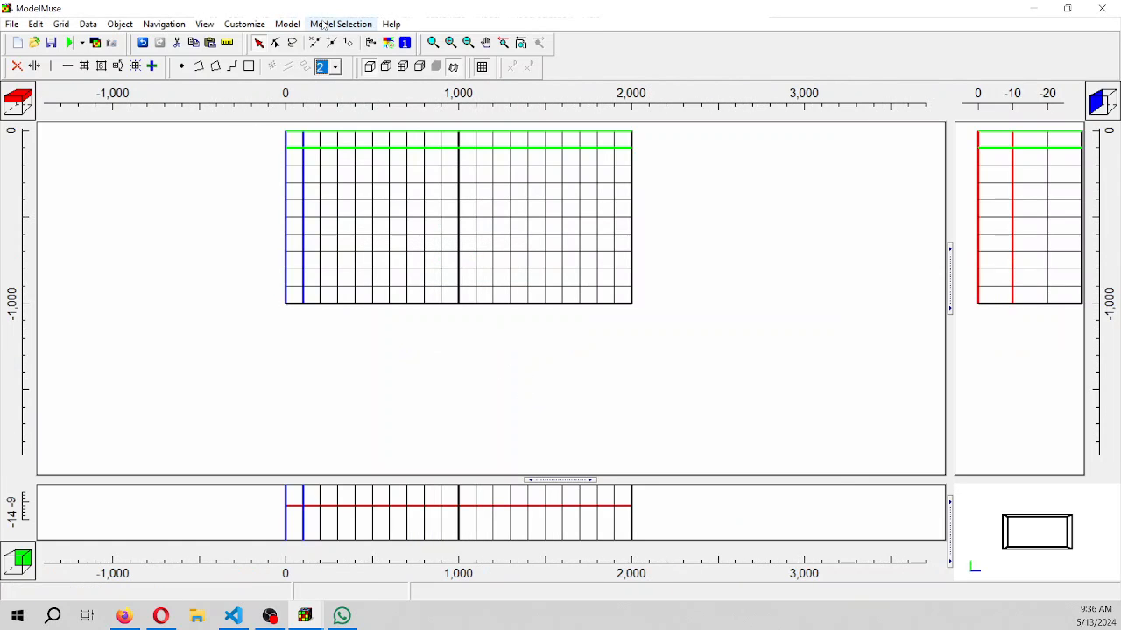
click(287, 25)
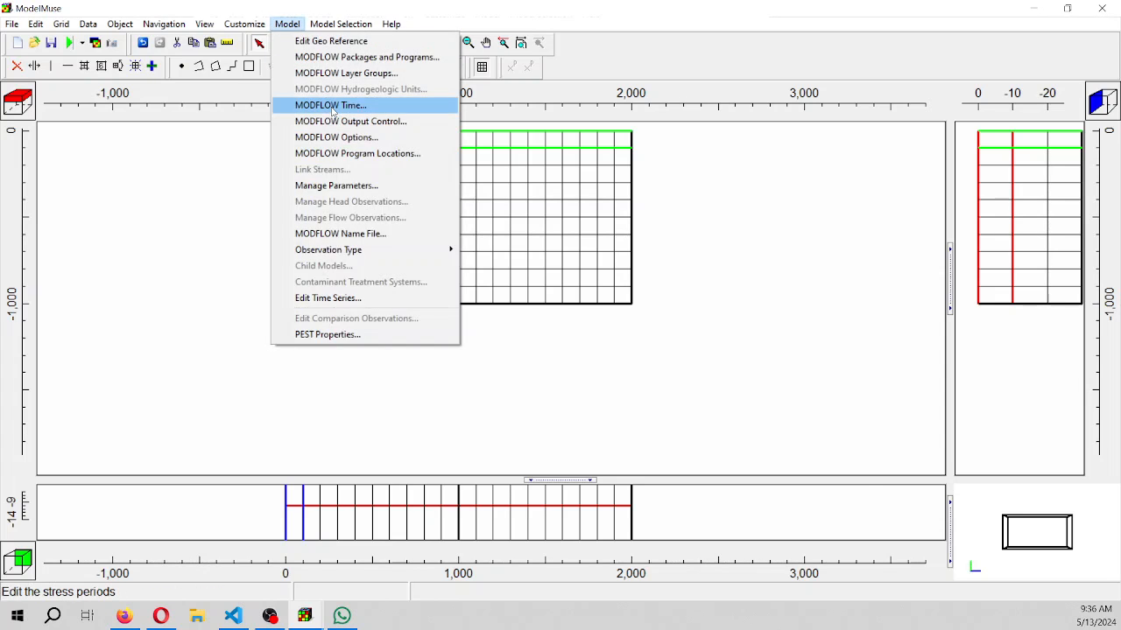
click(331, 106)
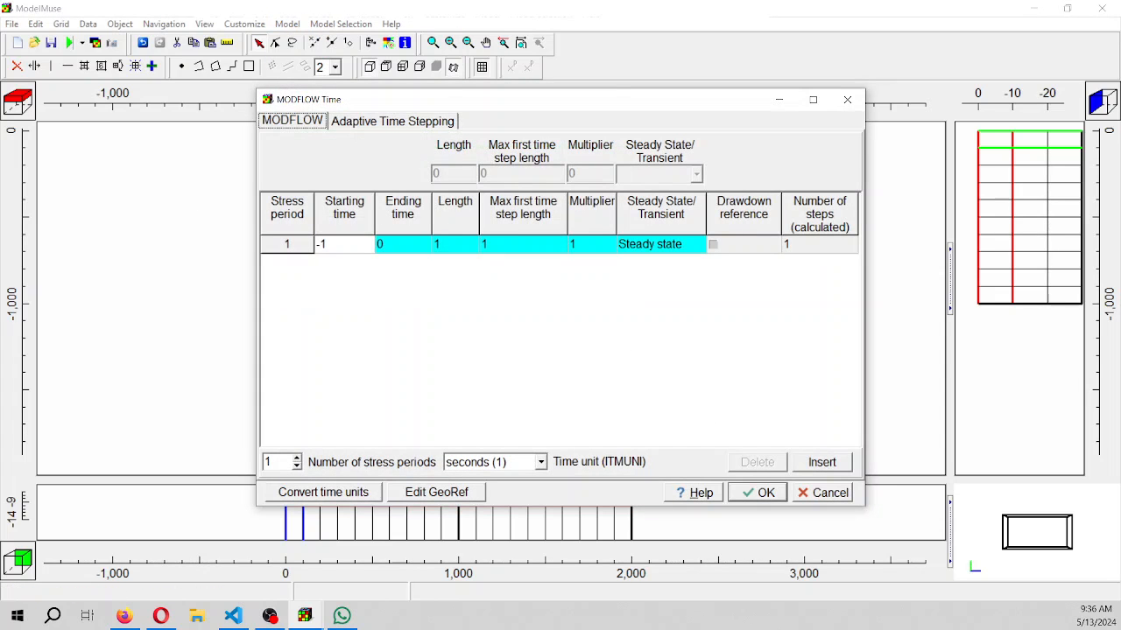
key(alt+Tab)
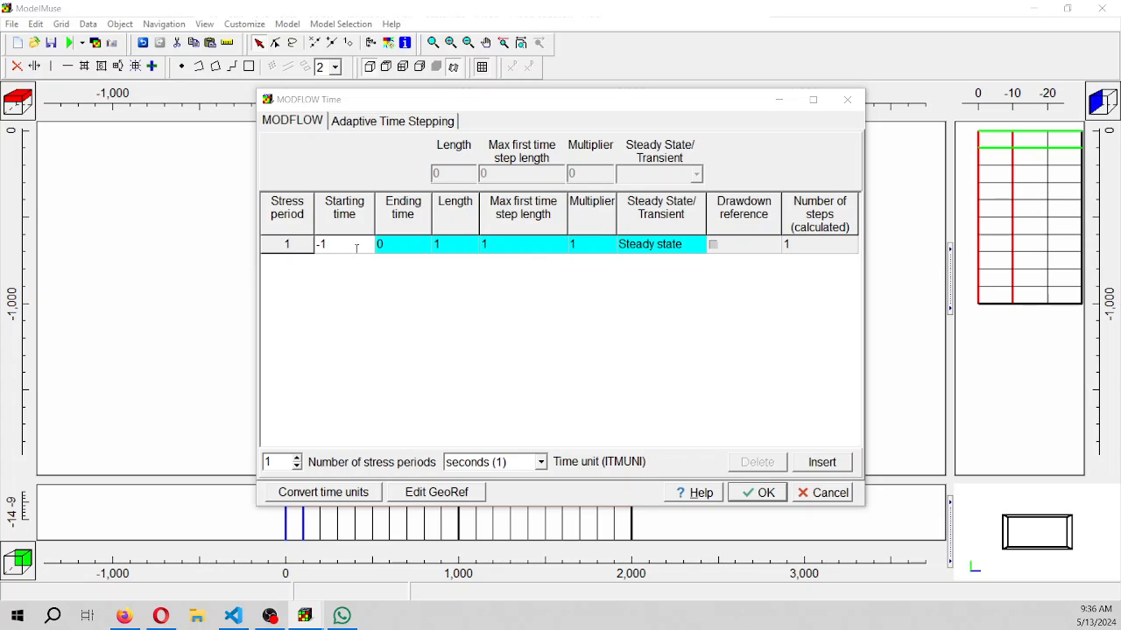
drag(353, 247, 302, 243)
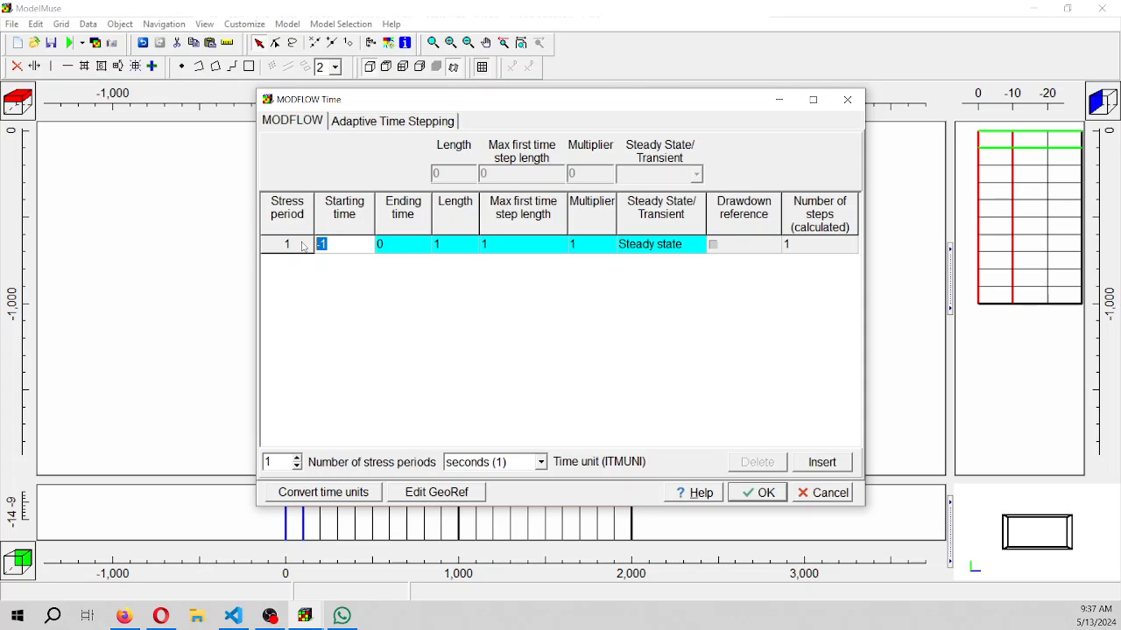
text(0)
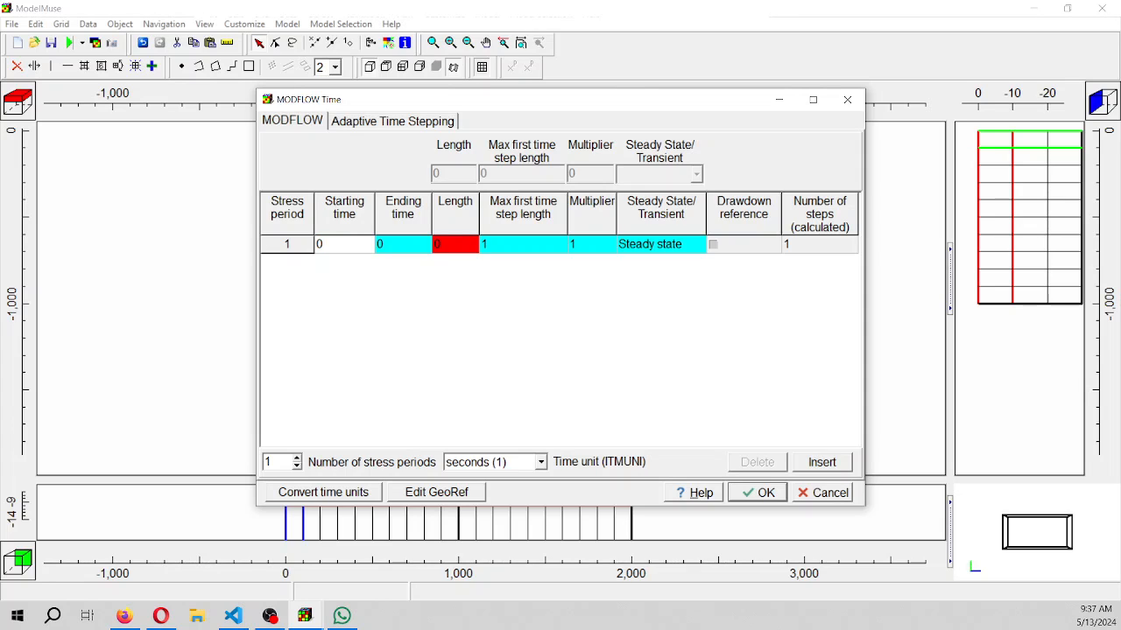
Widen the ending time column and convert 50 years to seconds with the time units converter
click(418, 247)
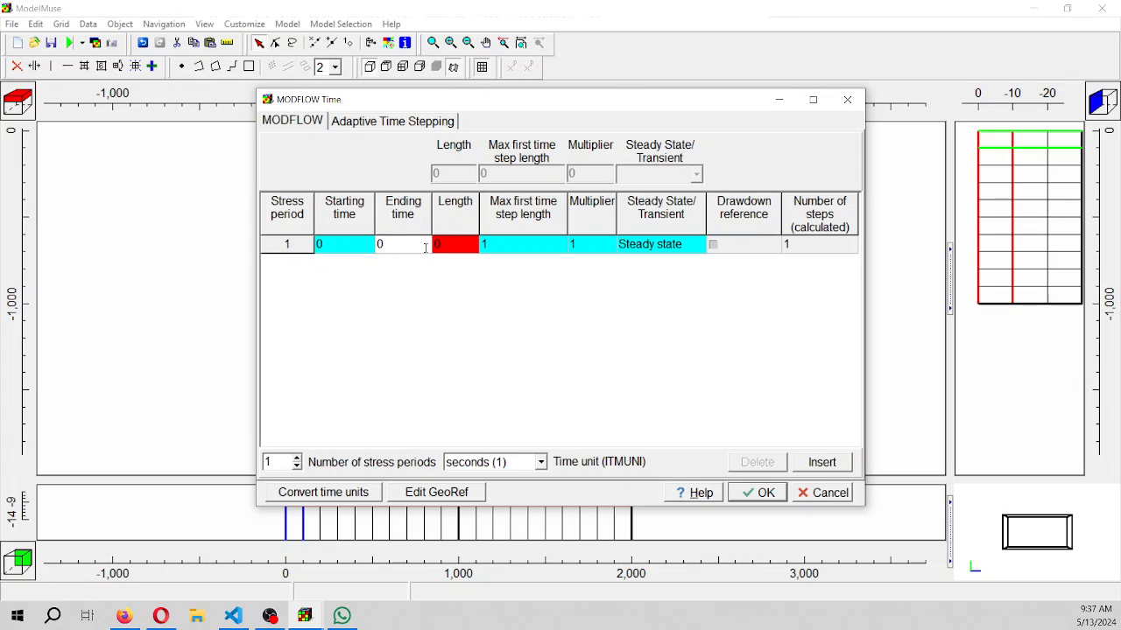
drag(430, 236, 471, 234)
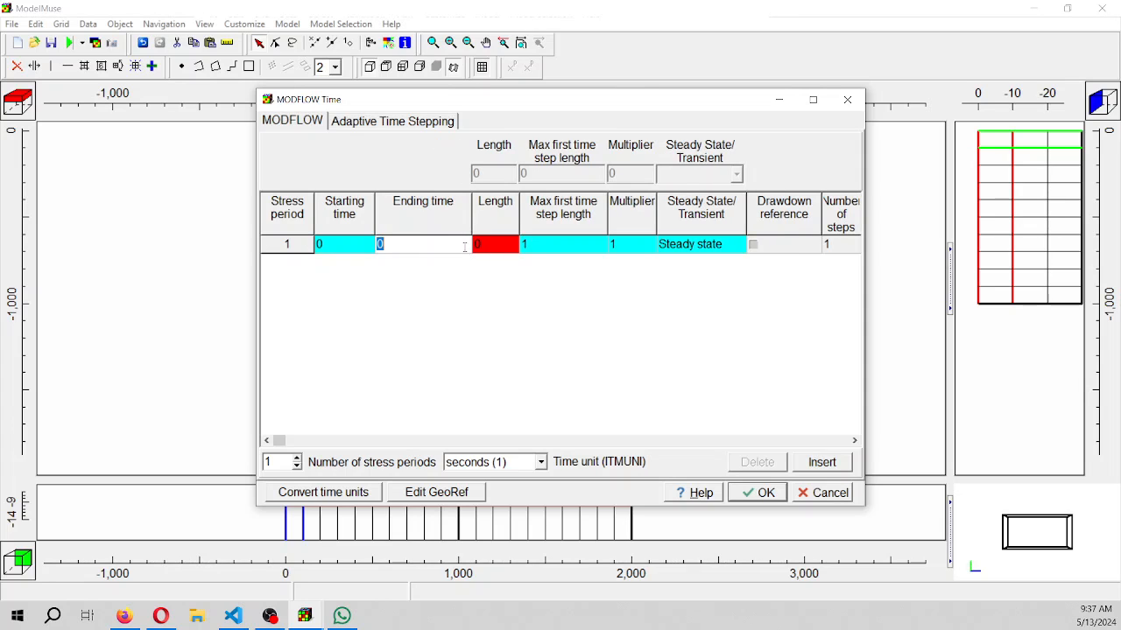
click(358, 495)
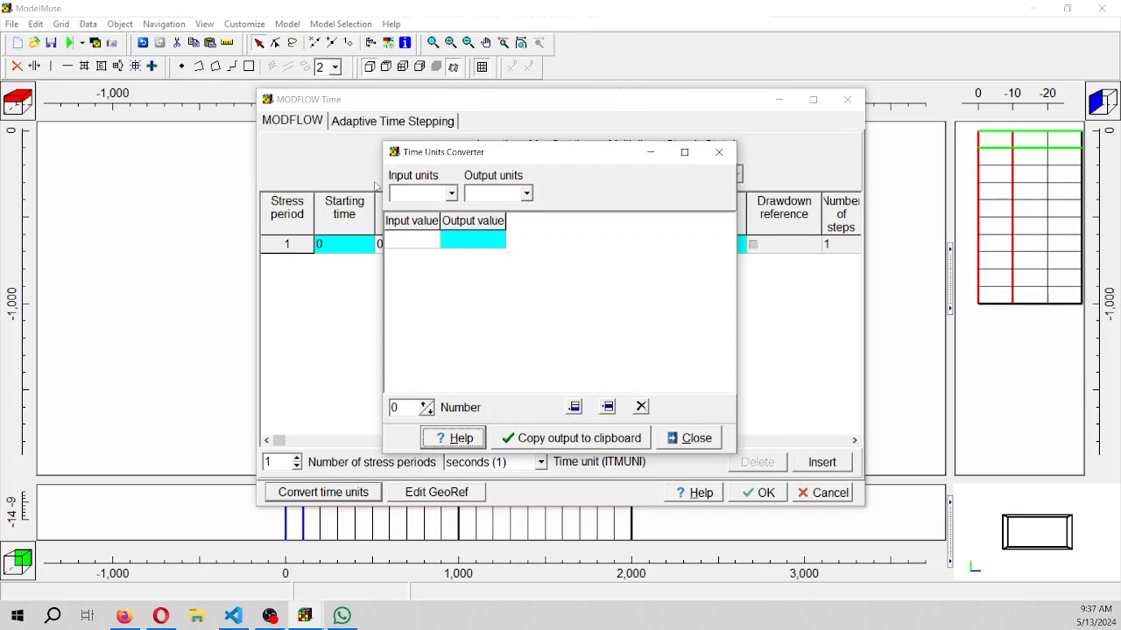
click(448, 195)
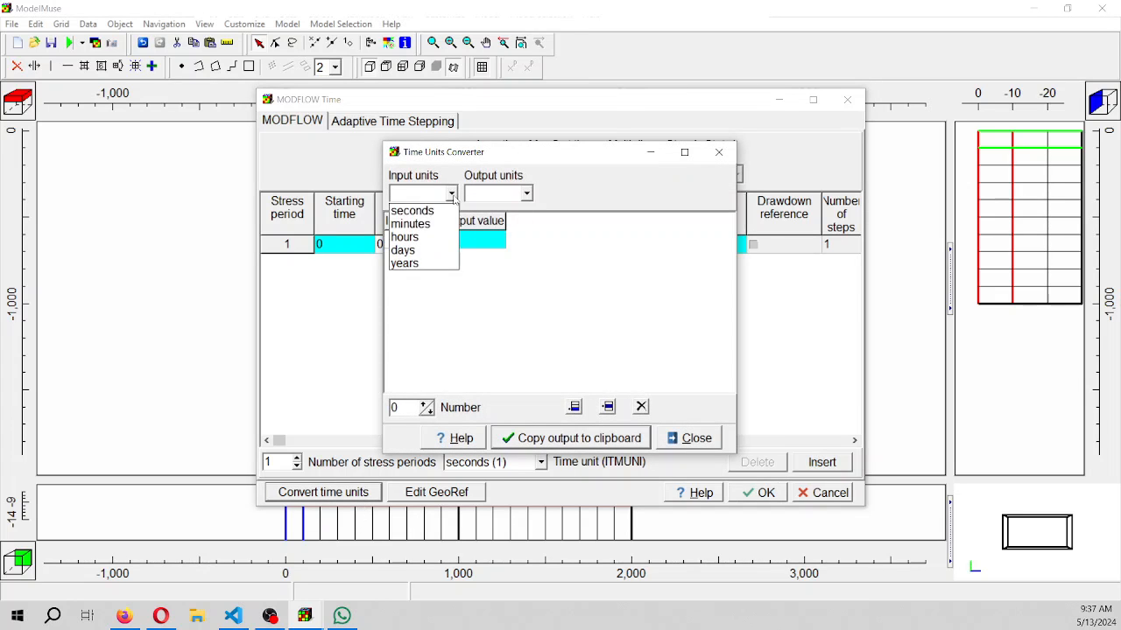
click(411, 259)
click(407, 242)
text(50)
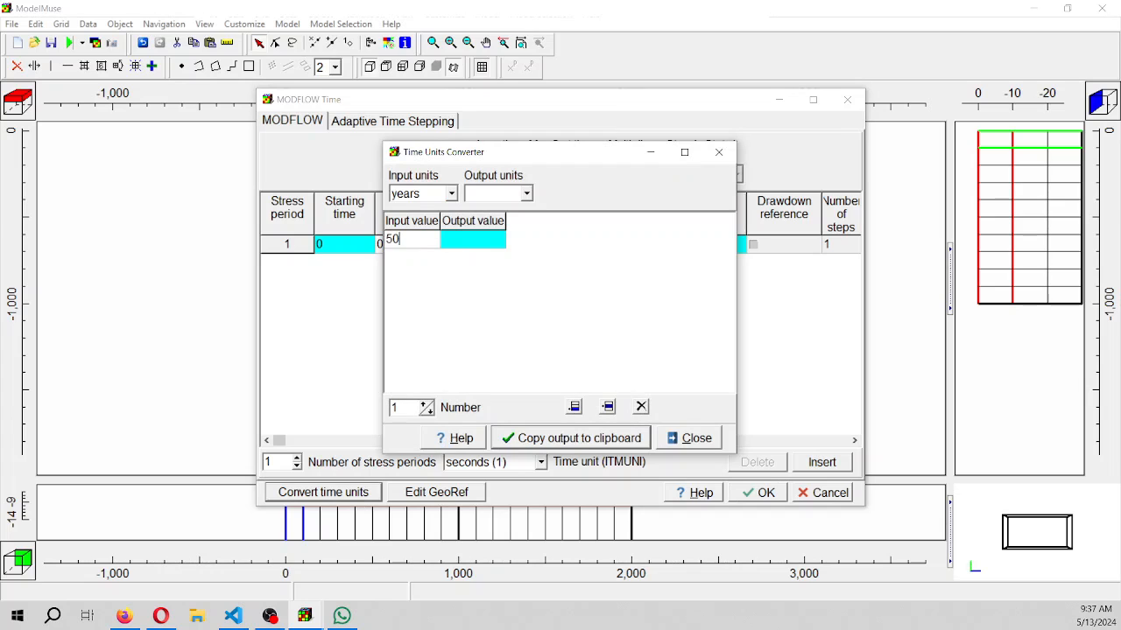
click(526, 193)
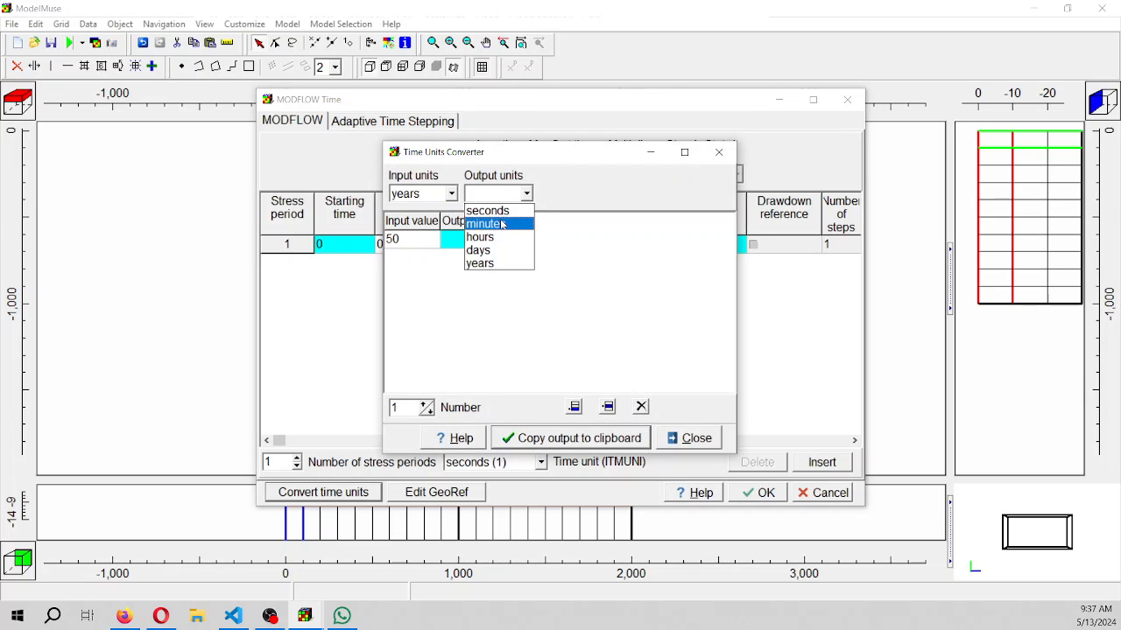
click(489, 211)
click(472, 242)
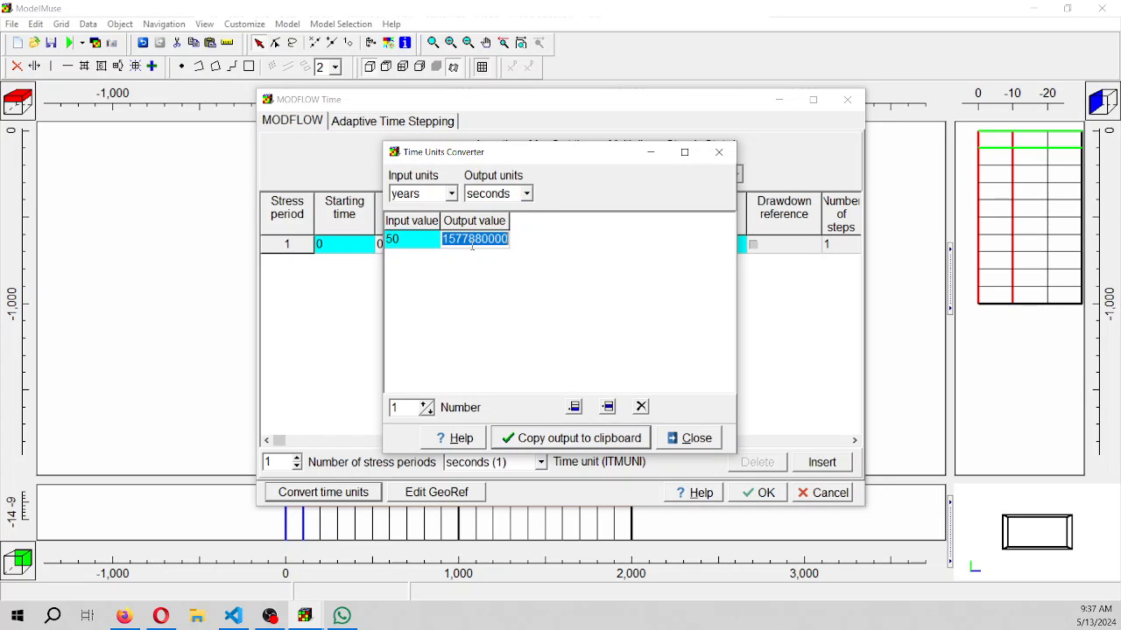
click(352, 320)
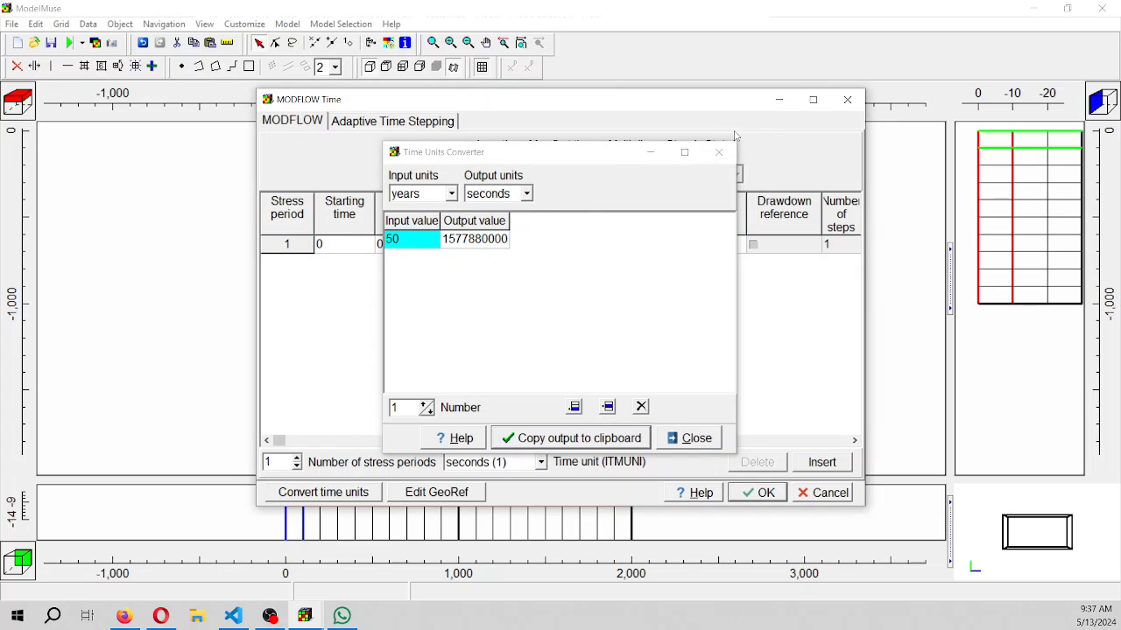
click(652, 152)
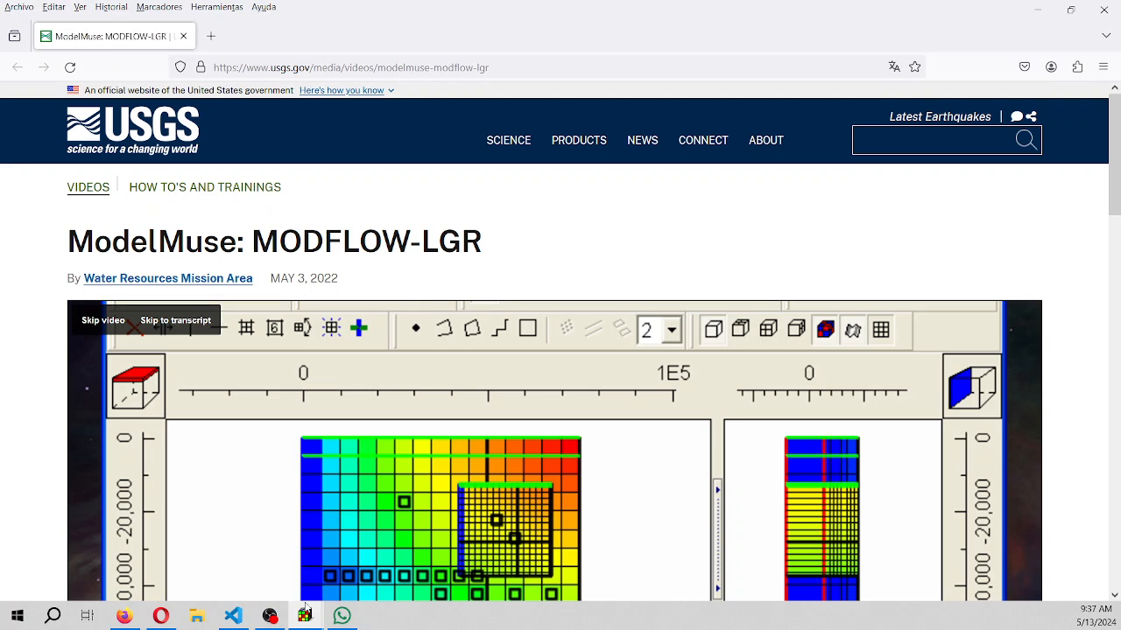
mouse_move(296, 618)
click(377, 576)
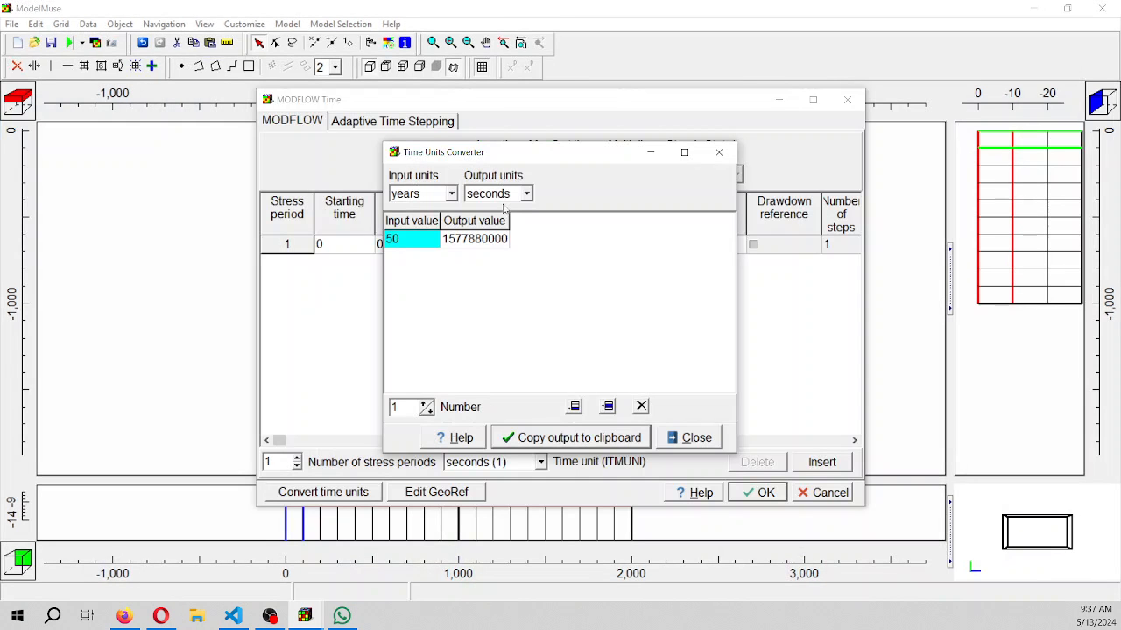
click(574, 442)
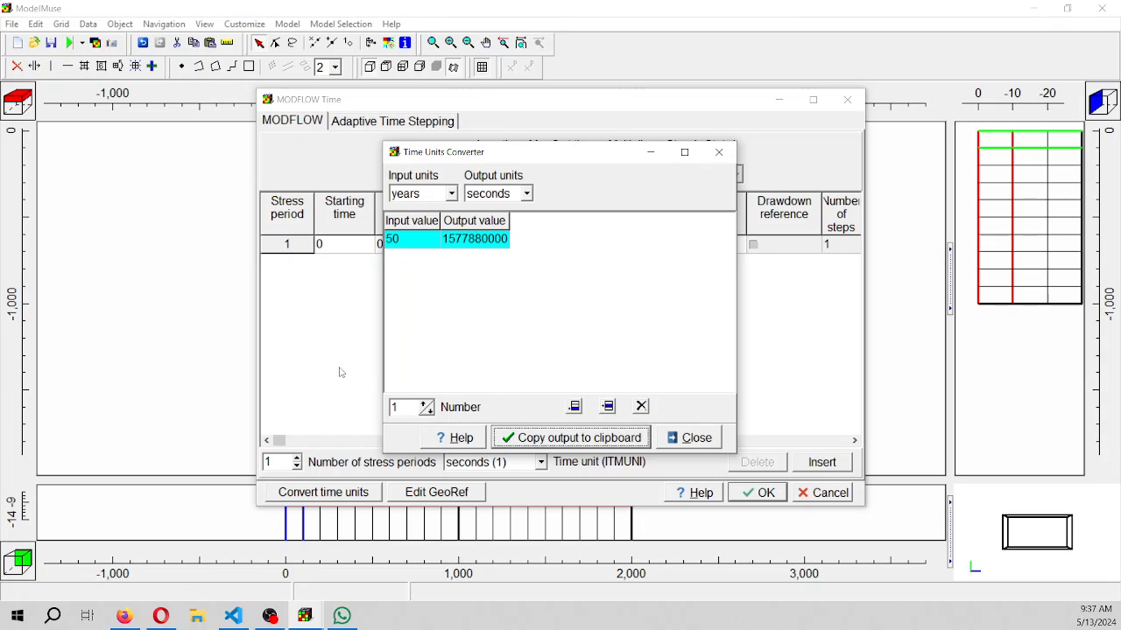
click(714, 442)
click(412, 246)
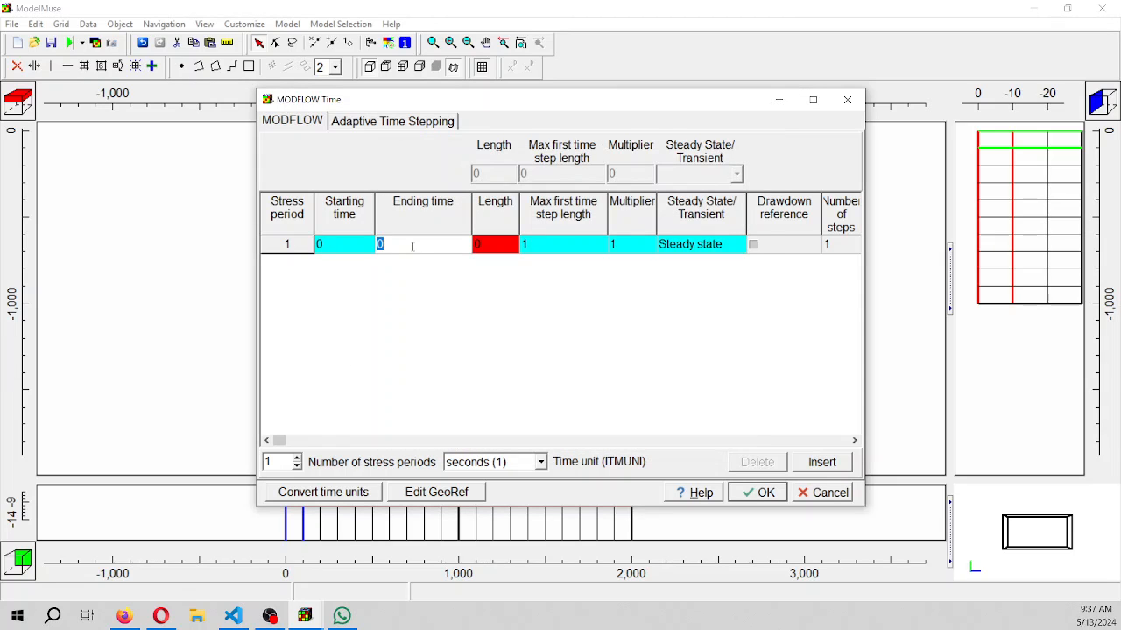
key(ctrl+v)
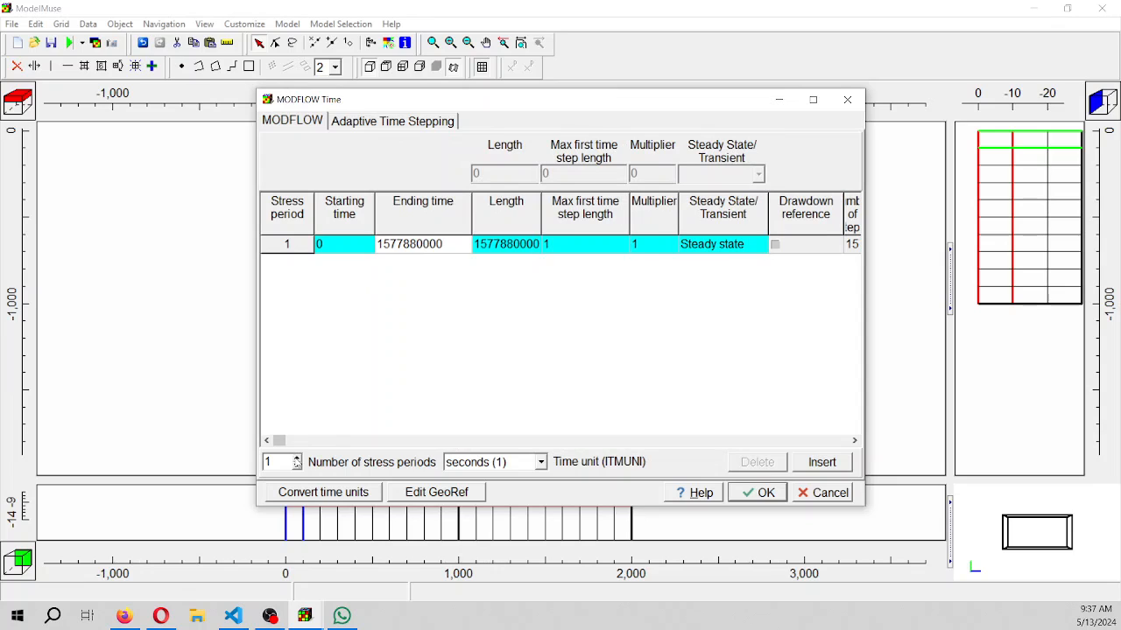
Set the number of stress periods to 2 and calculate the first period's maximum first step length for 5 time steps
click(297, 460)
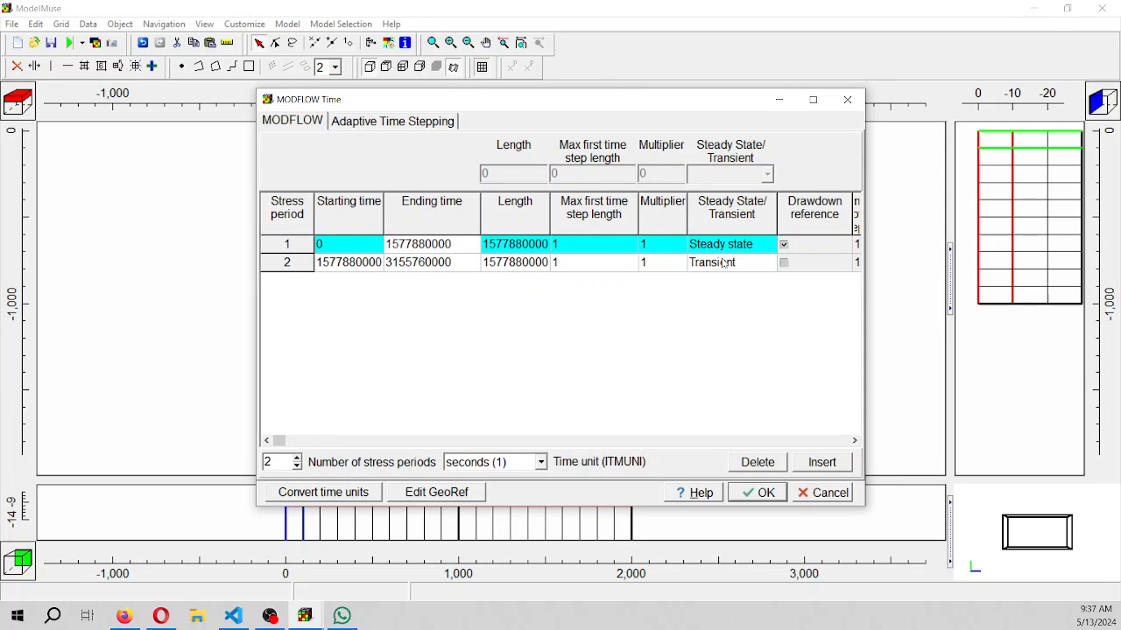
drag(865, 261, 995, 258)
click(609, 244)
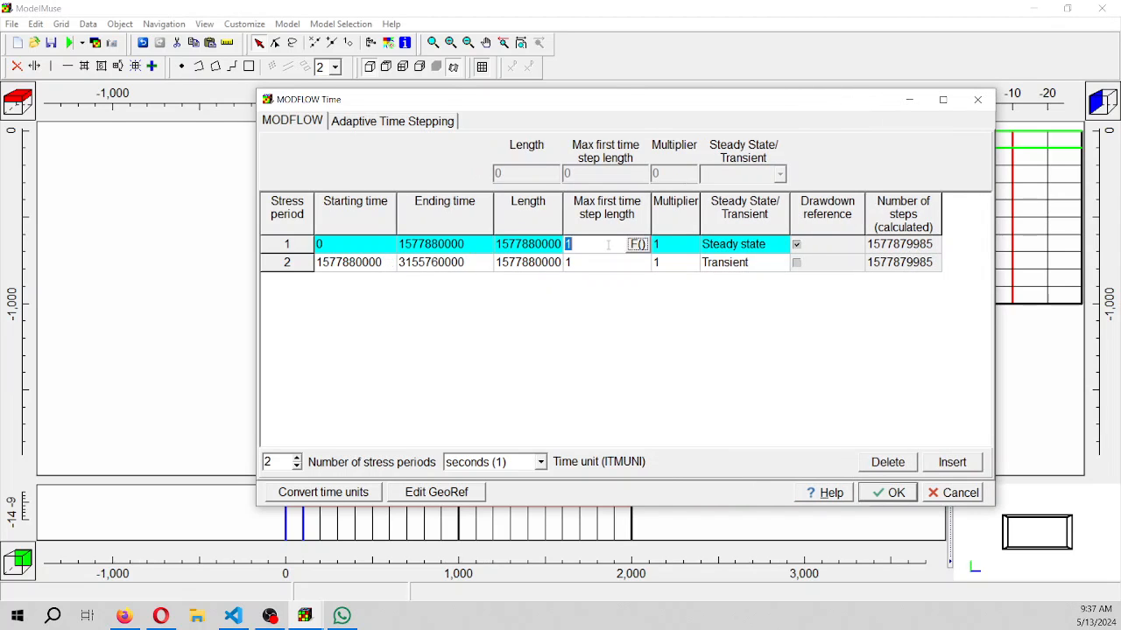
click(637, 245)
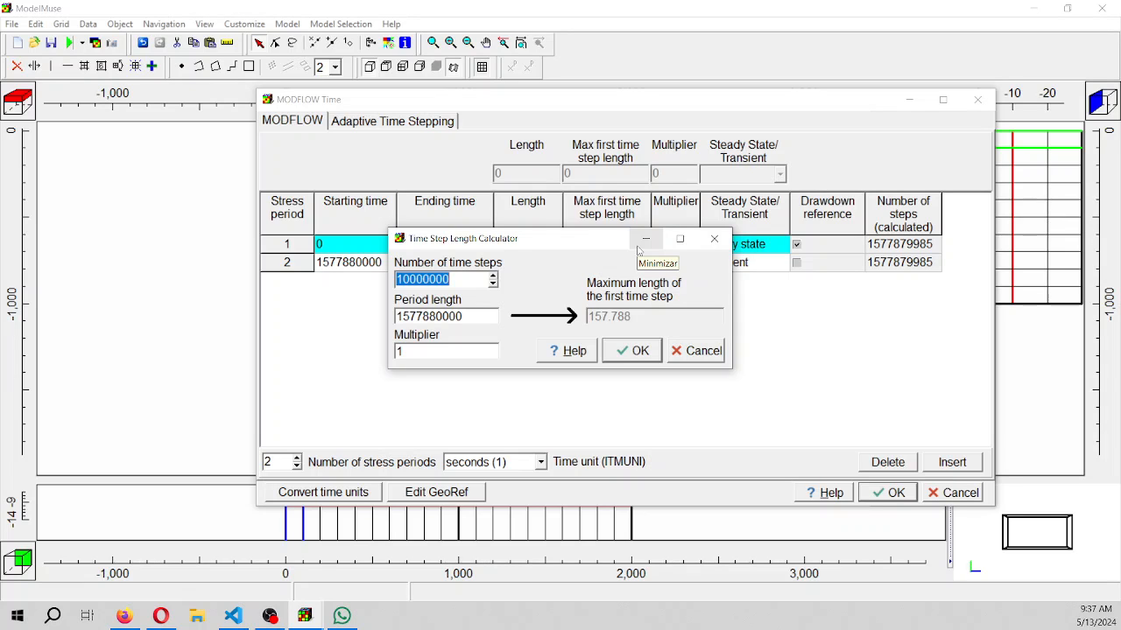
text(5)
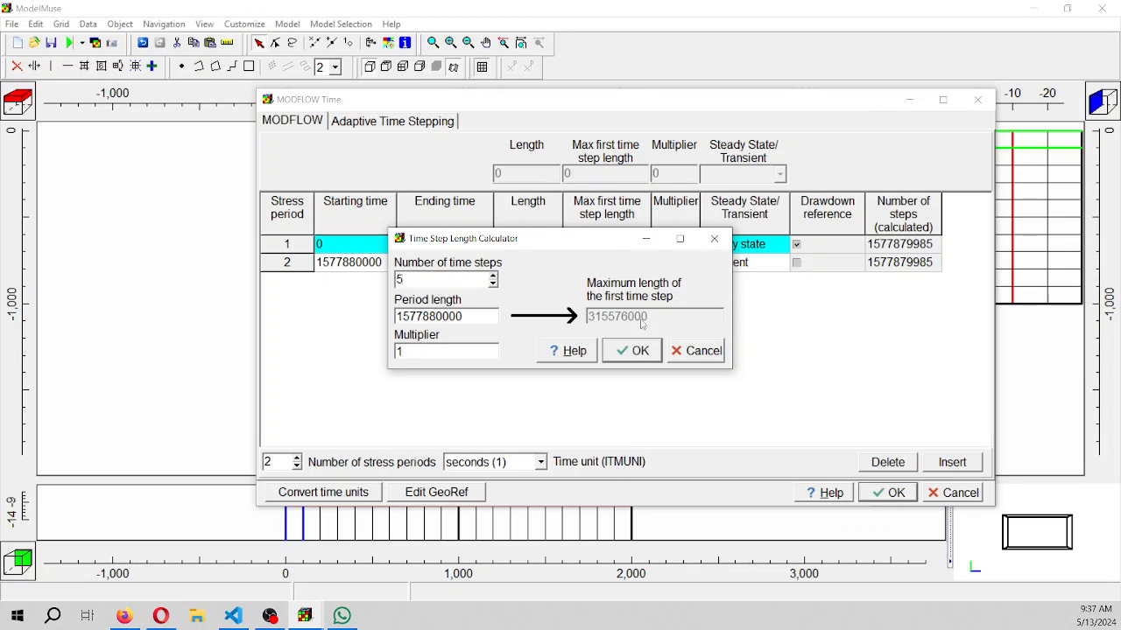
click(632, 351)
Calculate the second stress period's maximum first step length for 5 time steps and accept the time settings
click(633, 261)
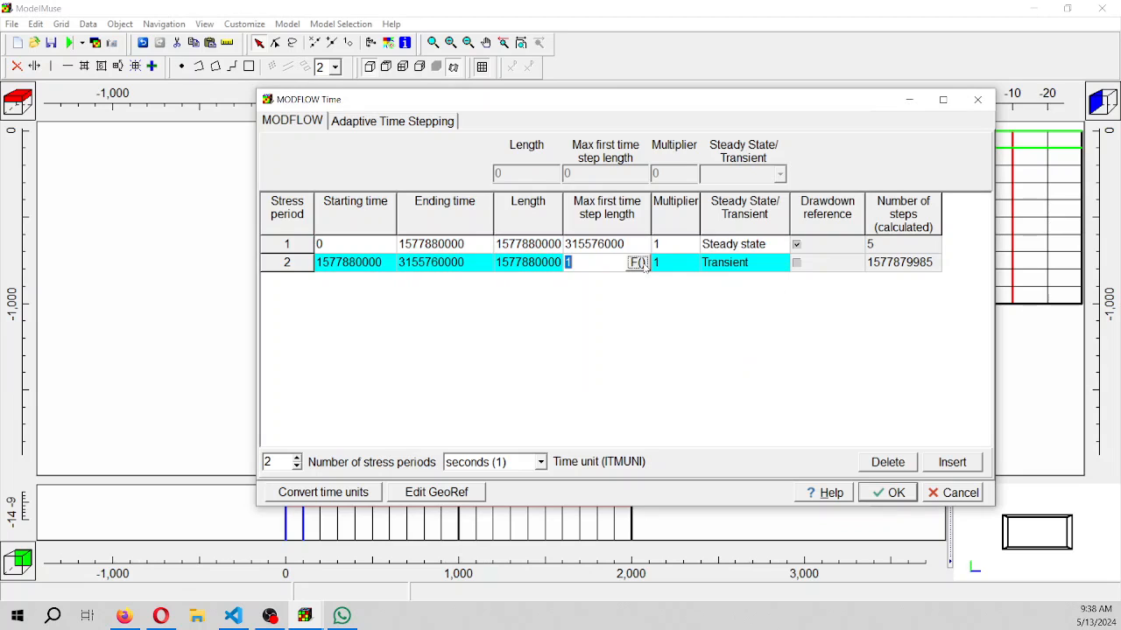
click(639, 263)
text(5)
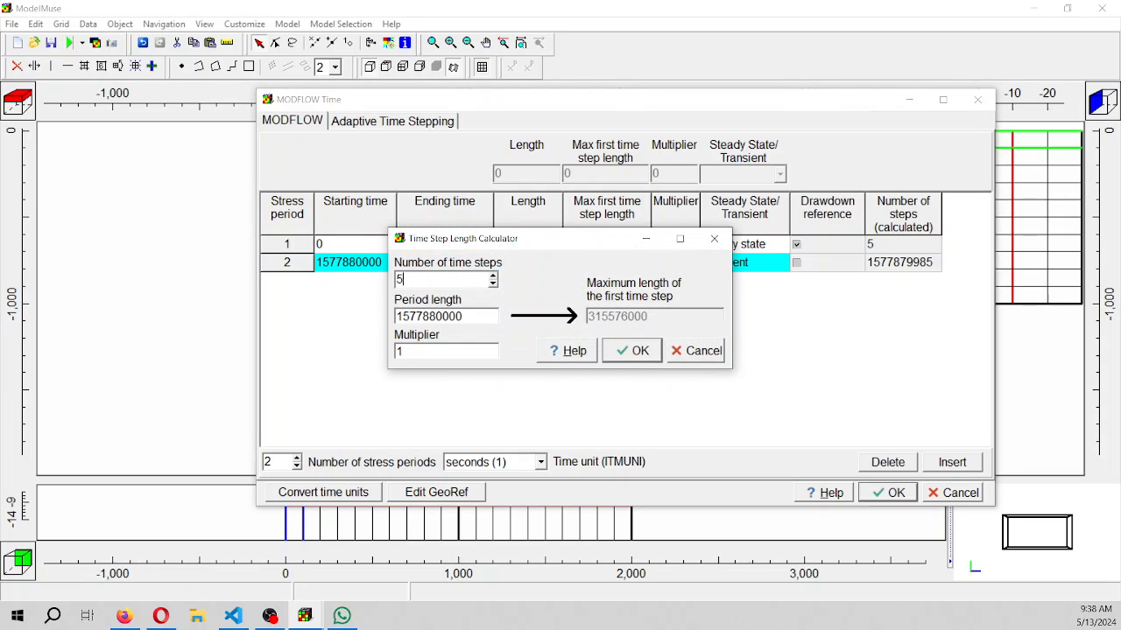
click(634, 350)
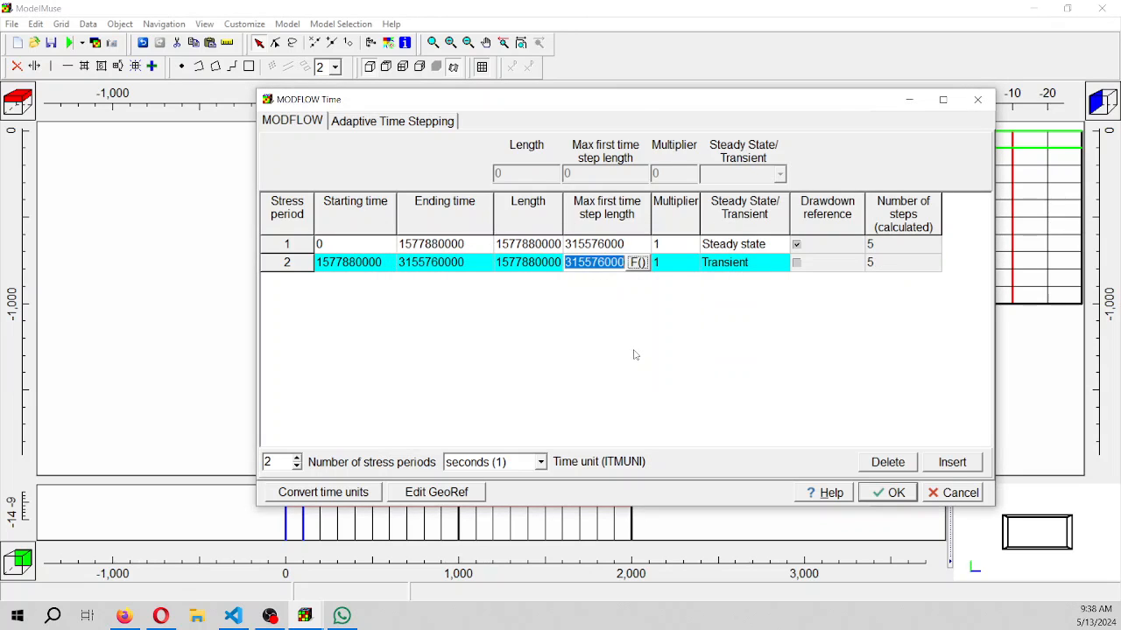
click(893, 495)
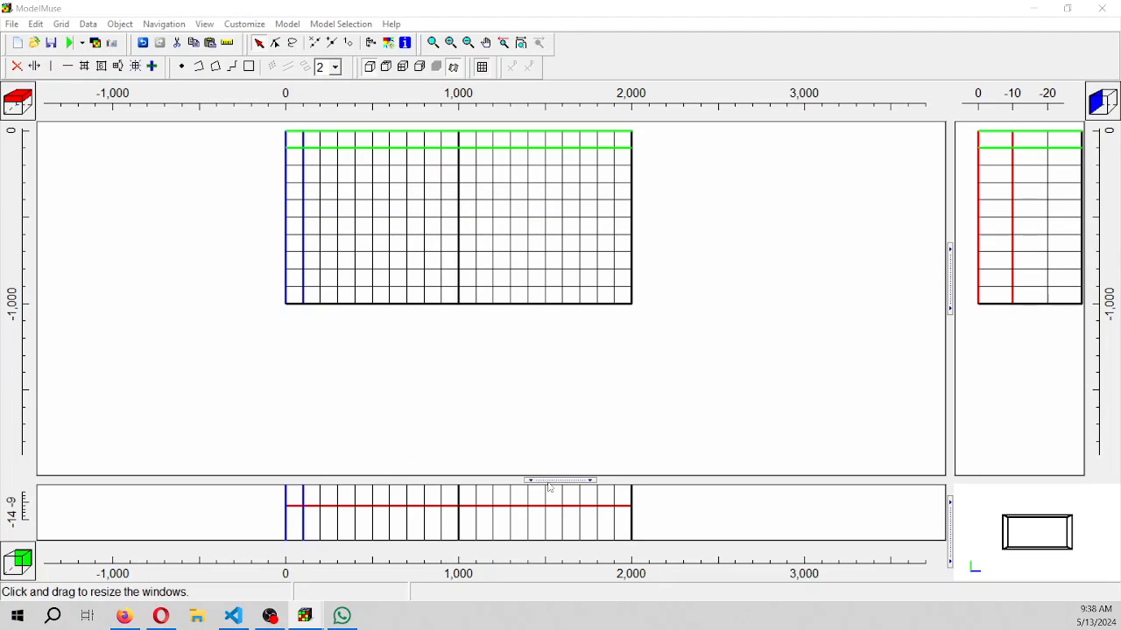
Draw a rectangle object just outside the whole grid in the top view, with its far corner at about (2021, -1023)
drag(550, 482, 532, 379)
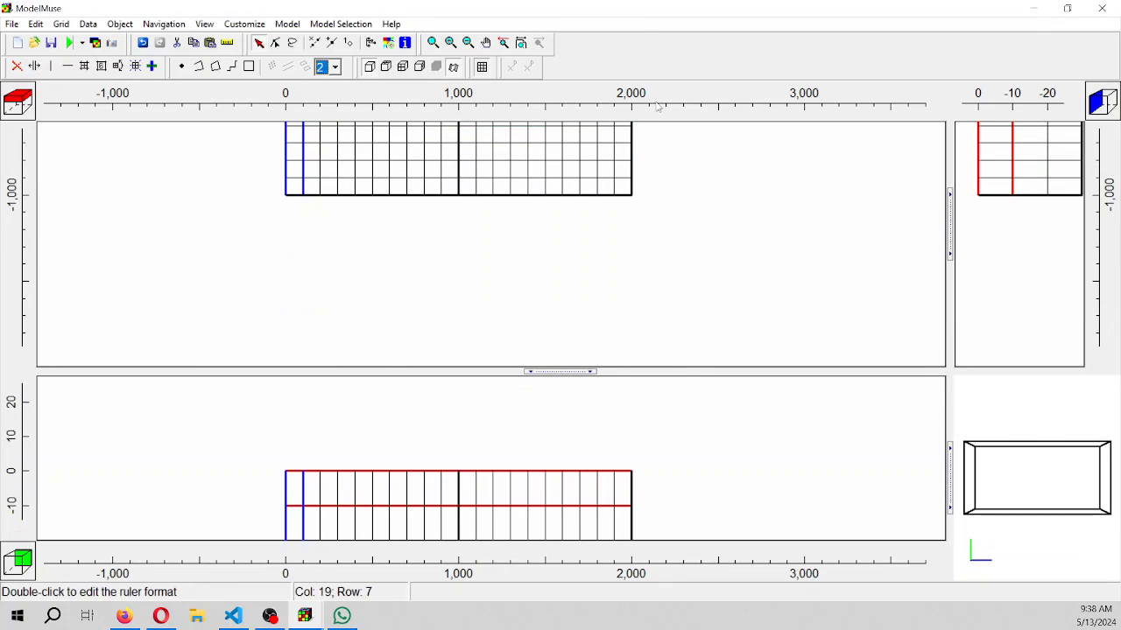
click(486, 42)
drag(451, 167, 446, 218)
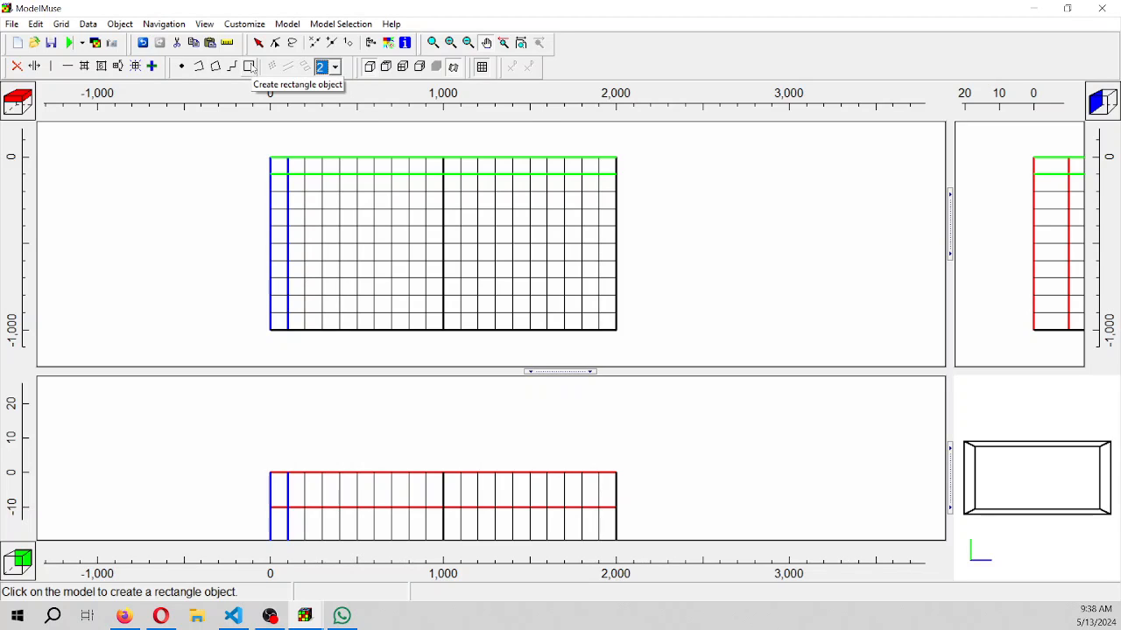
click(249, 67)
drag(268, 159, 623, 339)
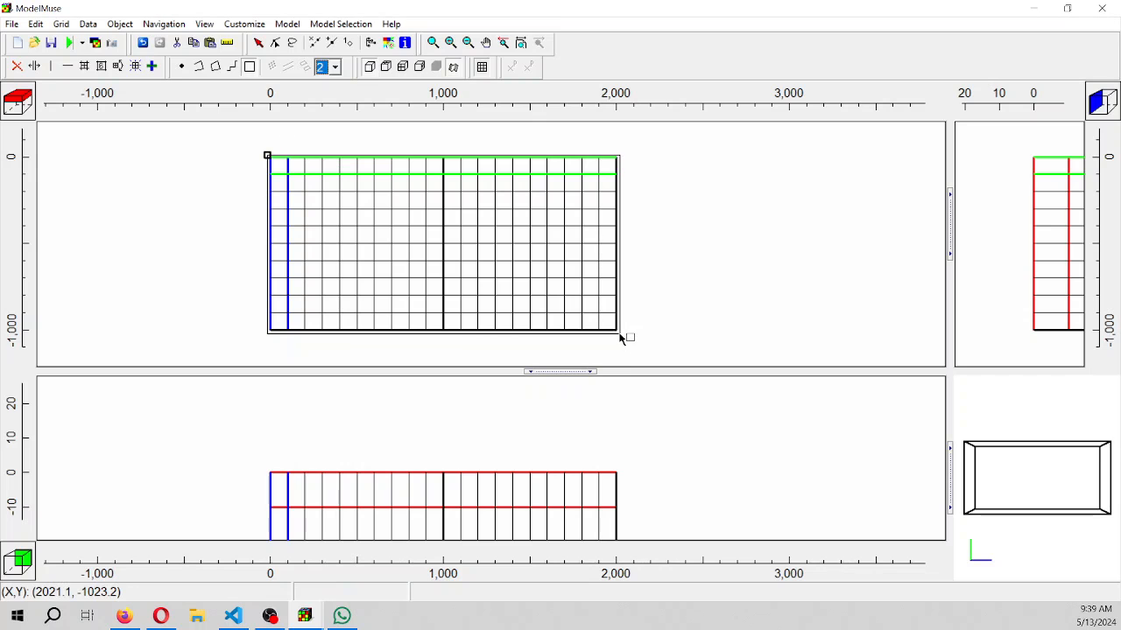
click(620, 337)
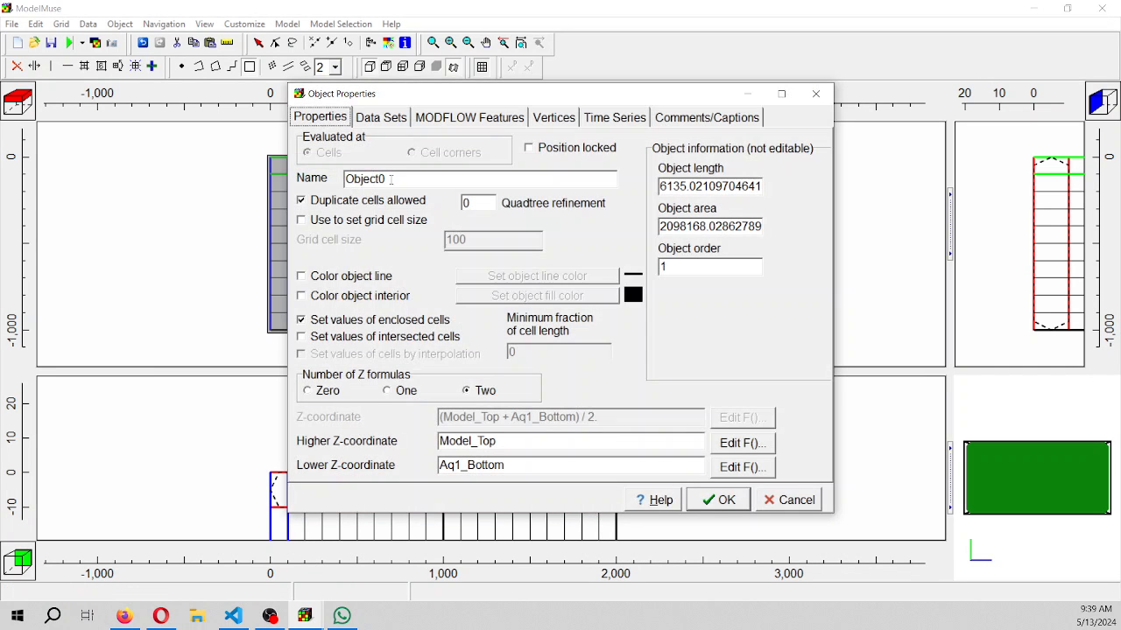
Name the rectangle object Grid, use it to set the grid cell size, and color its line blue
text(Grid)
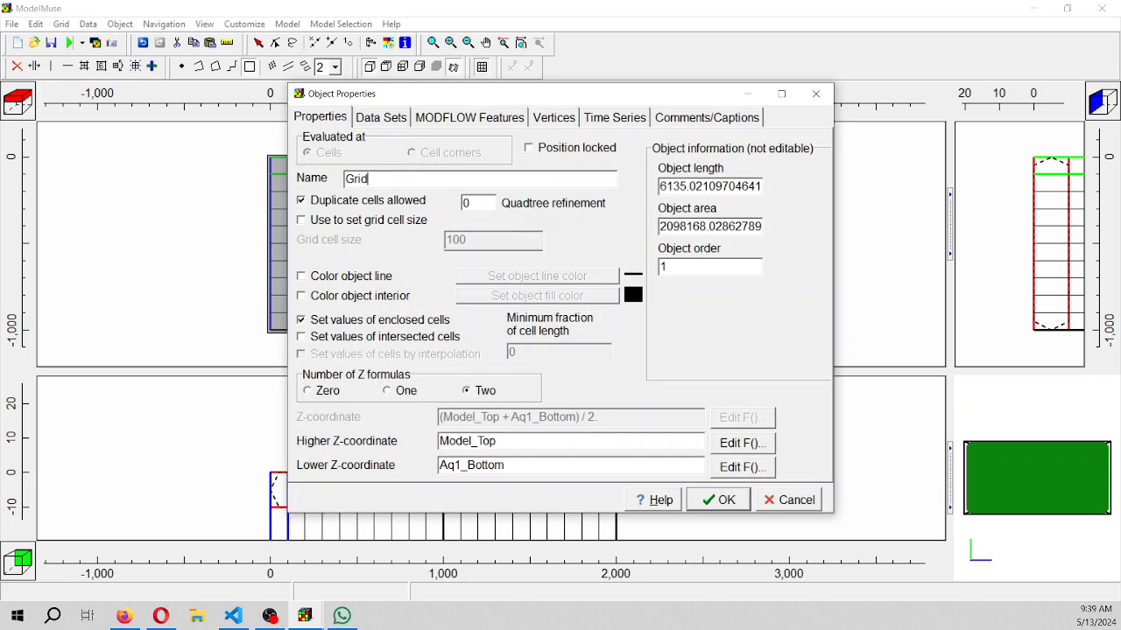
click(365, 221)
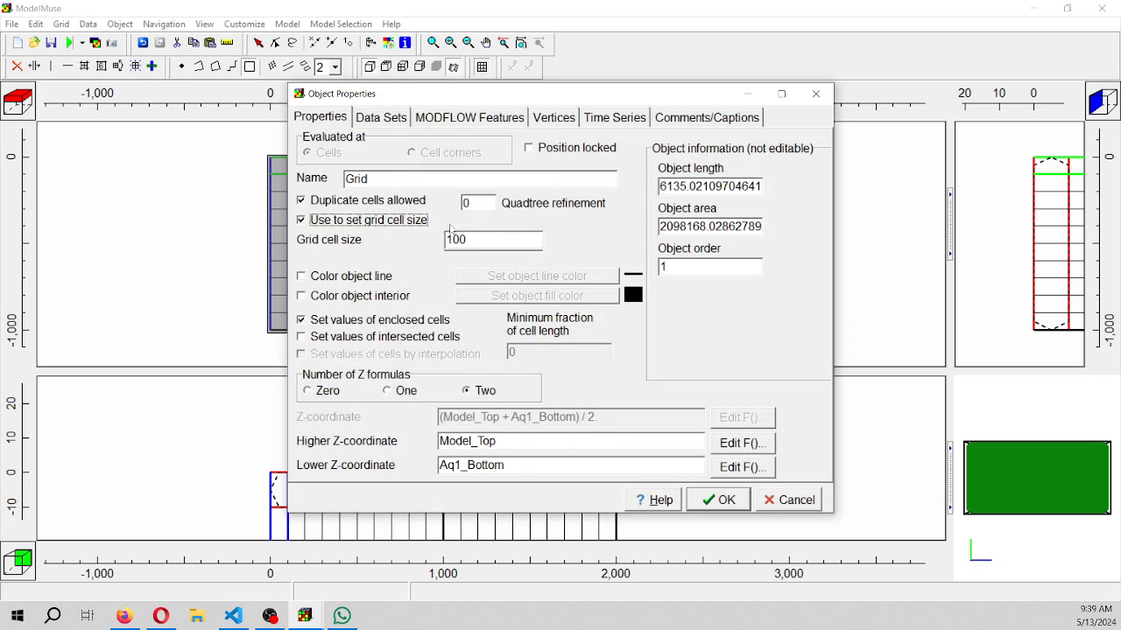
click(361, 277)
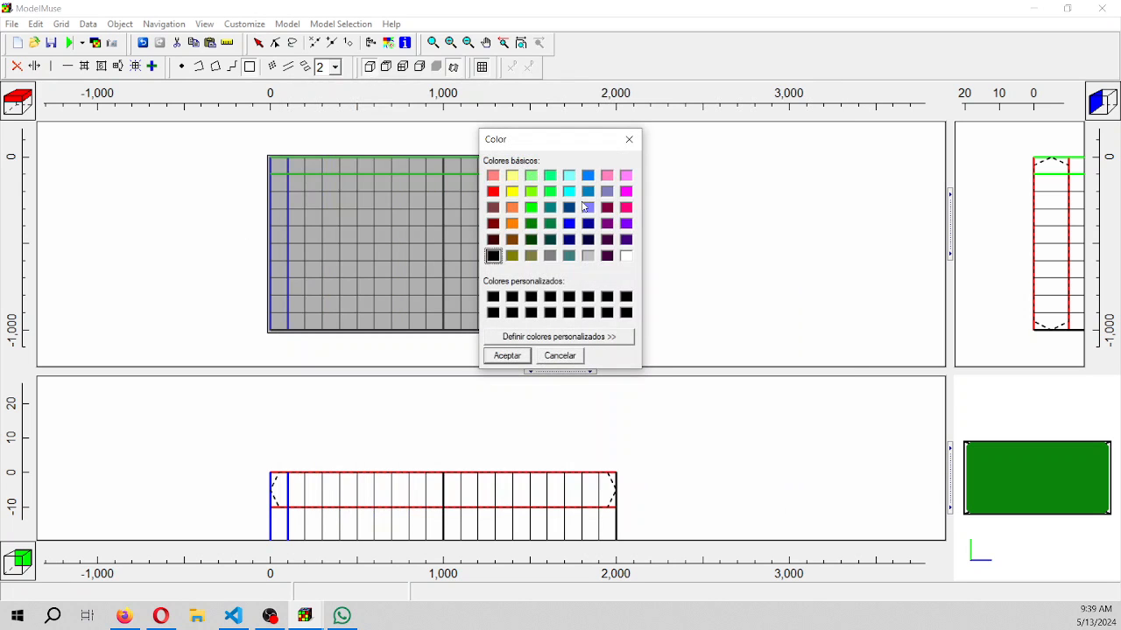
click(586, 195)
click(507, 356)
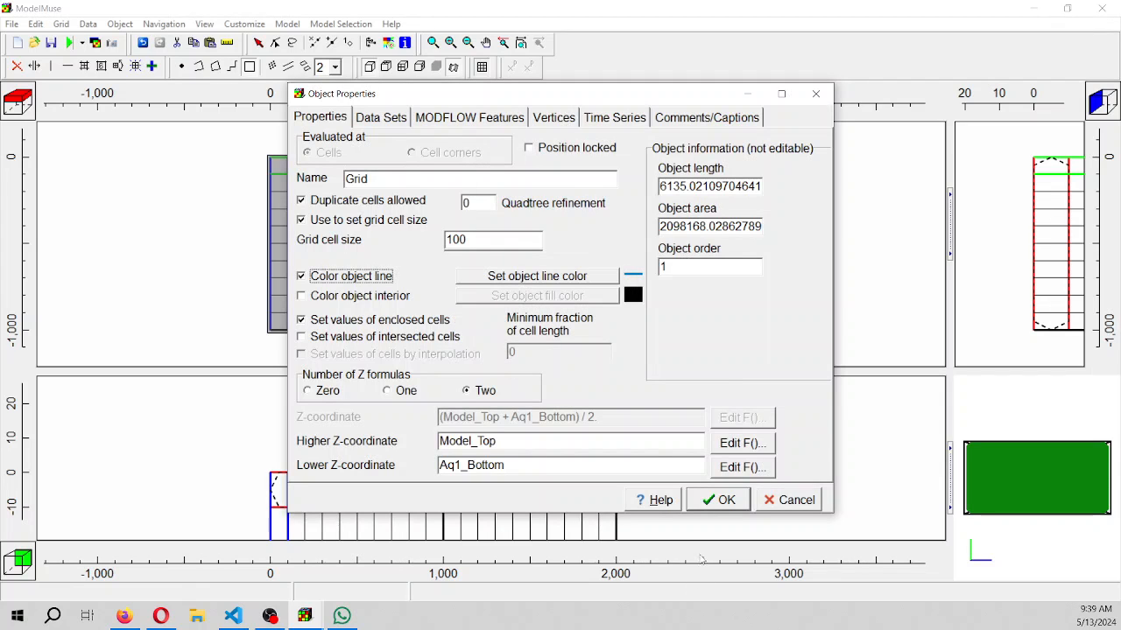
Accept the Grid object and draw a rectangle object over the grid's first columns, with its far corner at about (414, -1015)
click(717, 501)
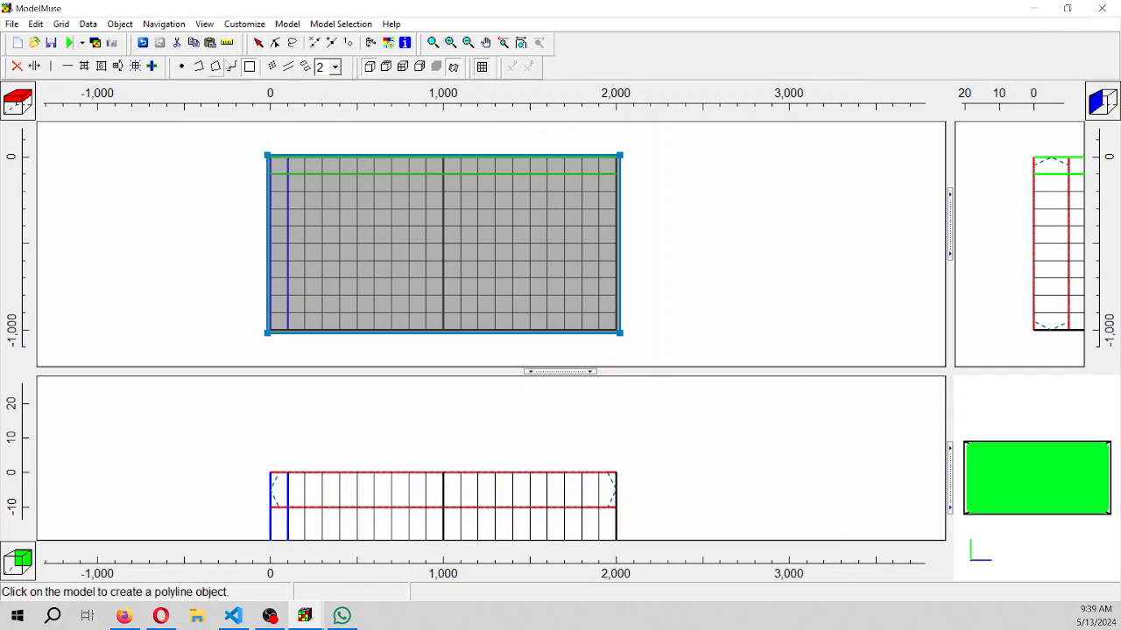
click(262, 155)
click(249, 67)
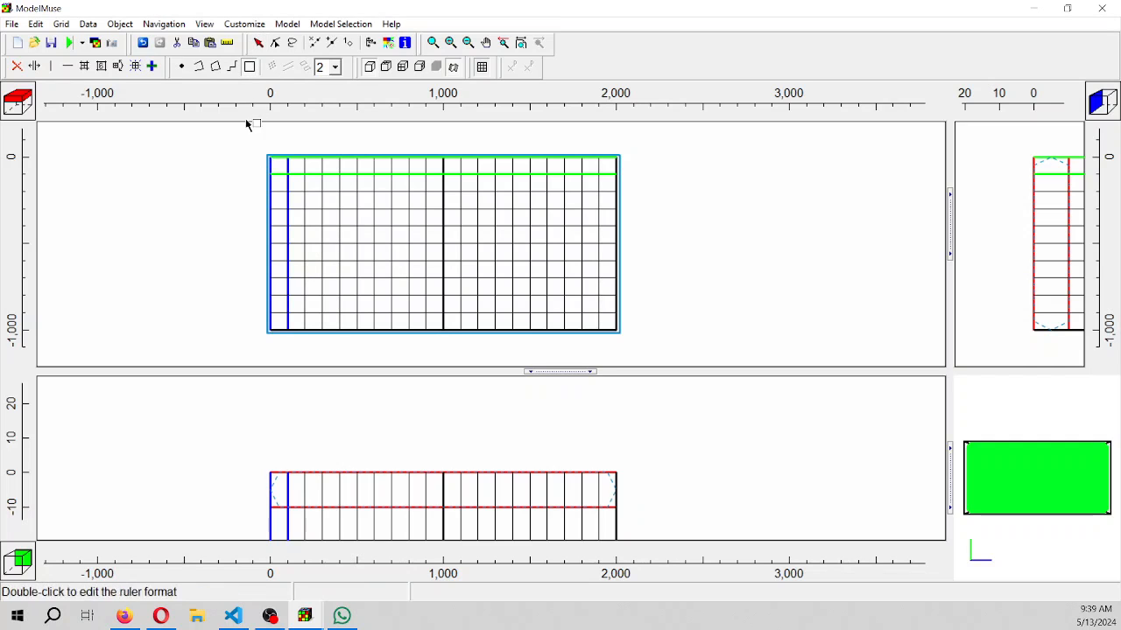
click(267, 160)
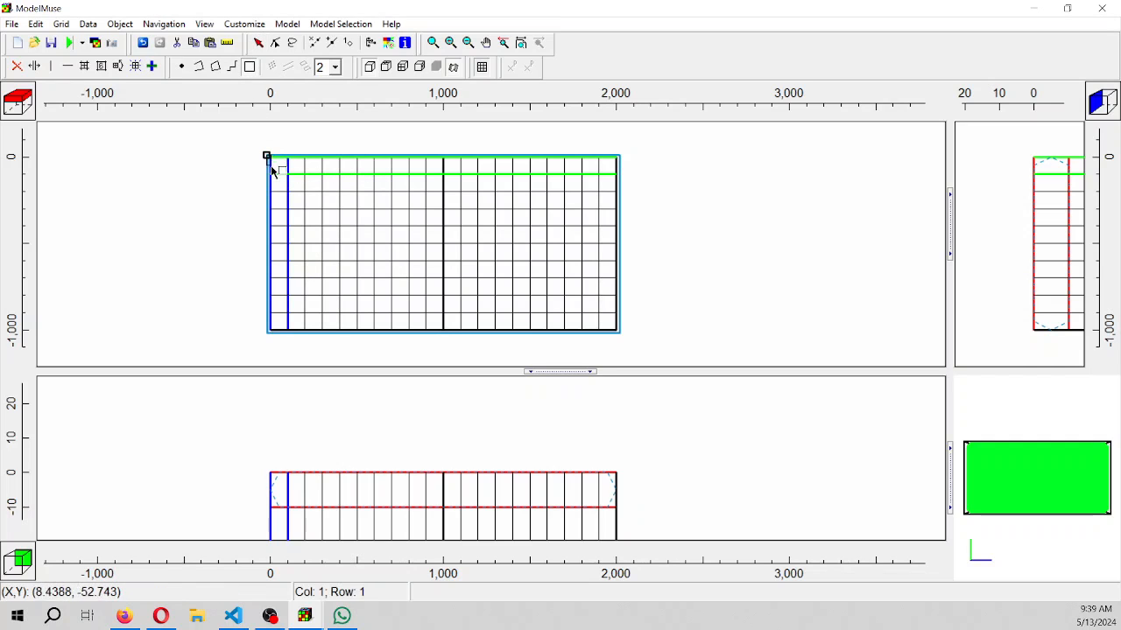
click(342, 335)
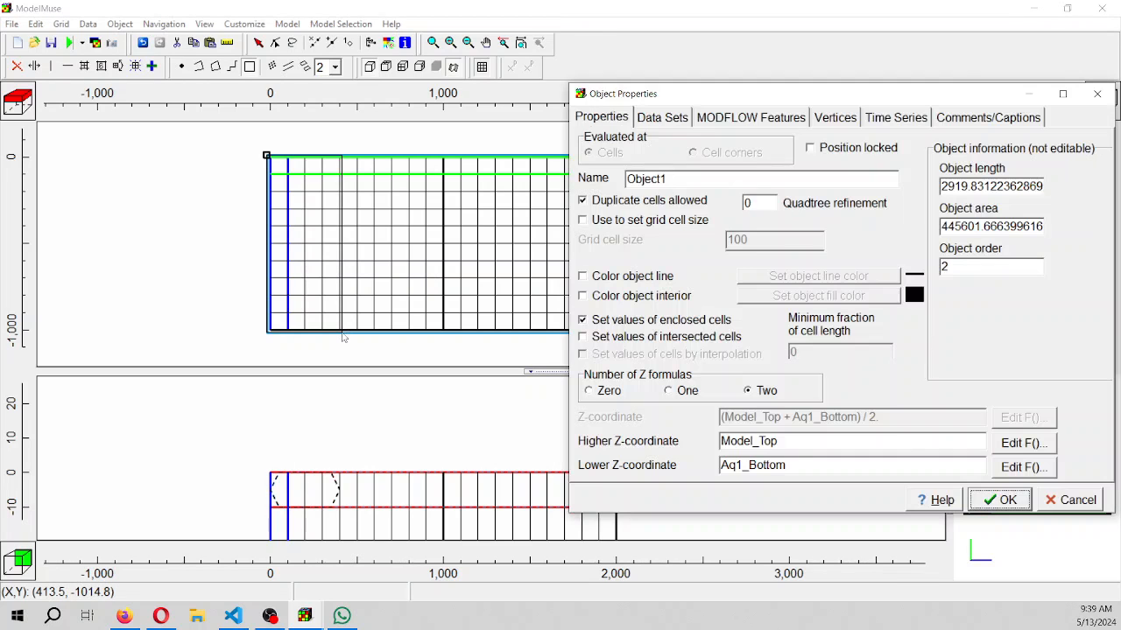
Use the new rectangle object to set a grid cell size of 20 and color its line light purple
click(582, 219)
double_click(756, 240)
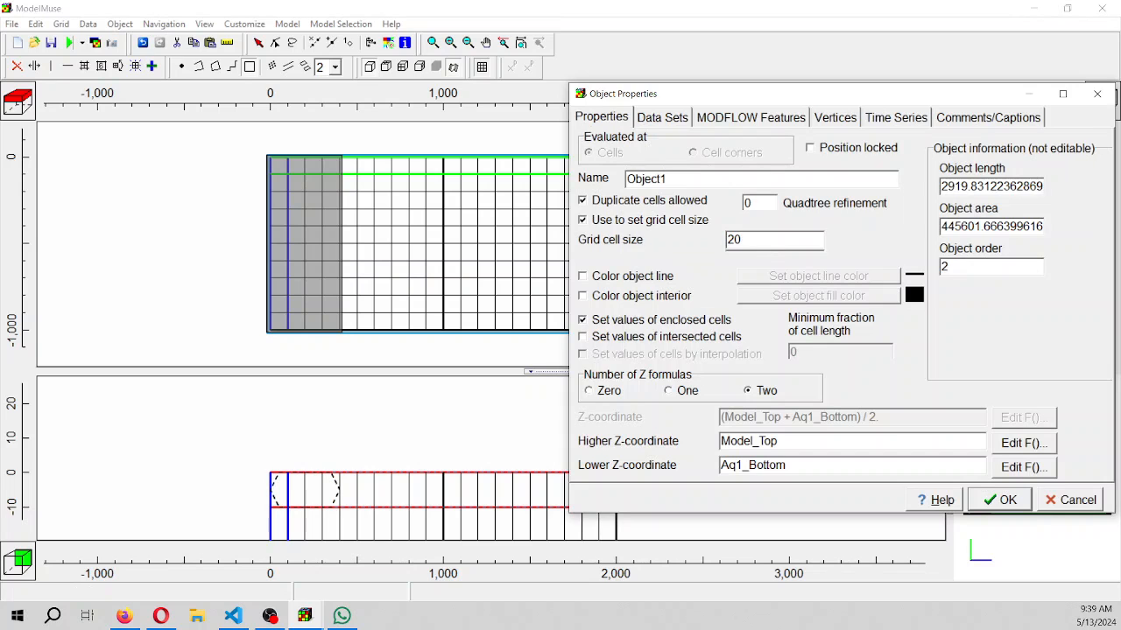
click(654, 276)
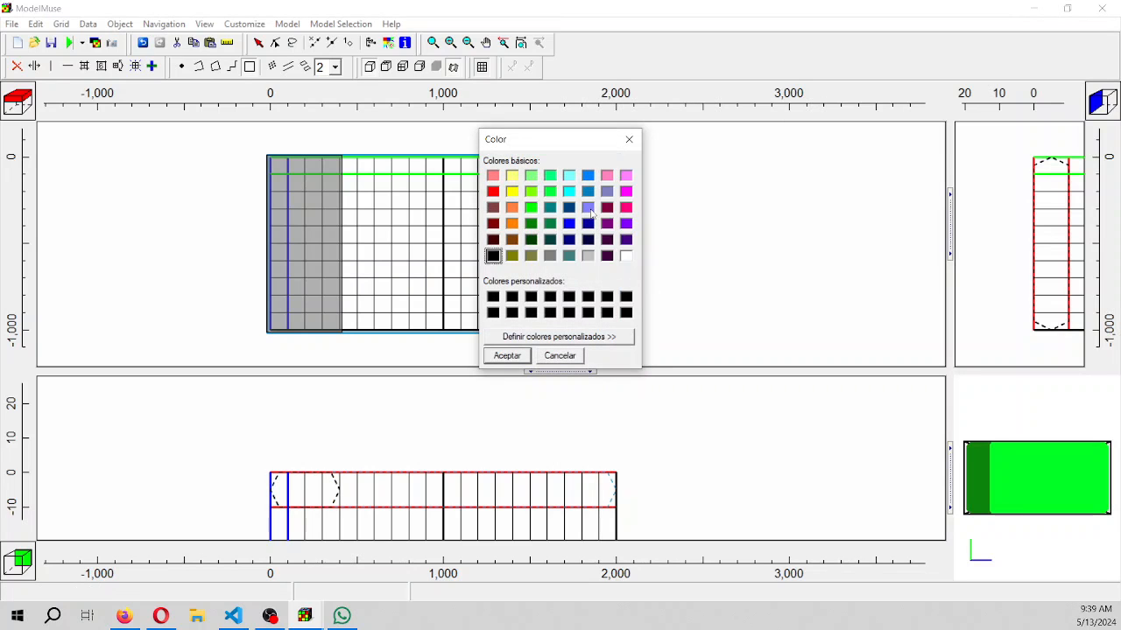
click(588, 208)
click(513, 357)
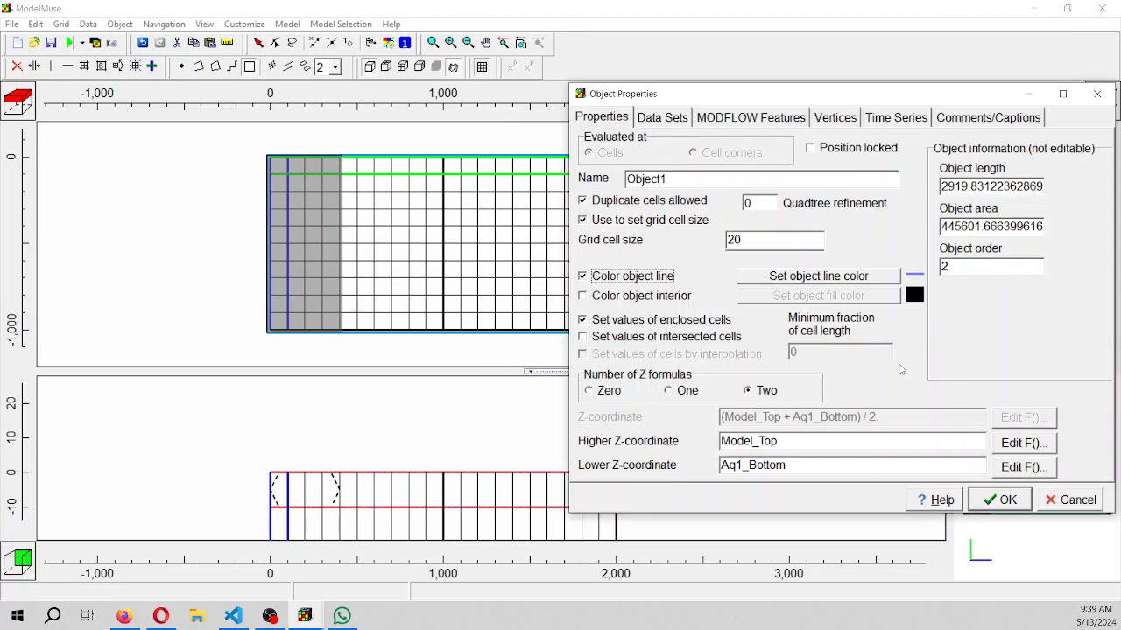
click(1006, 500)
Generate the grid at angle 0 with column and row smoothing at a criterion of 1.2
click(135, 66)
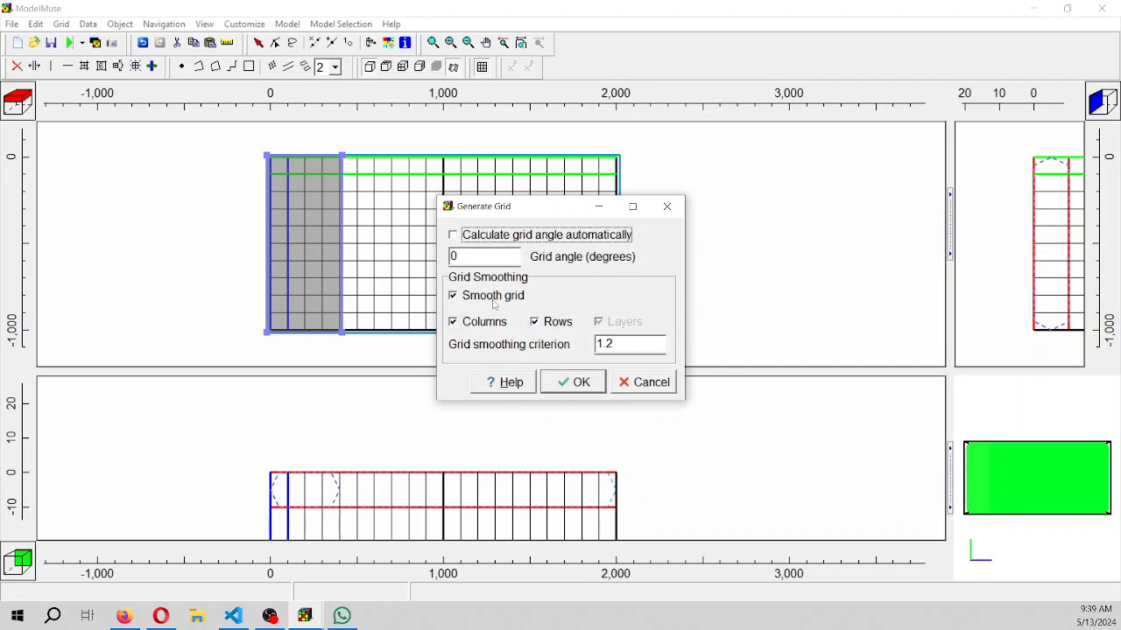
click(575, 385)
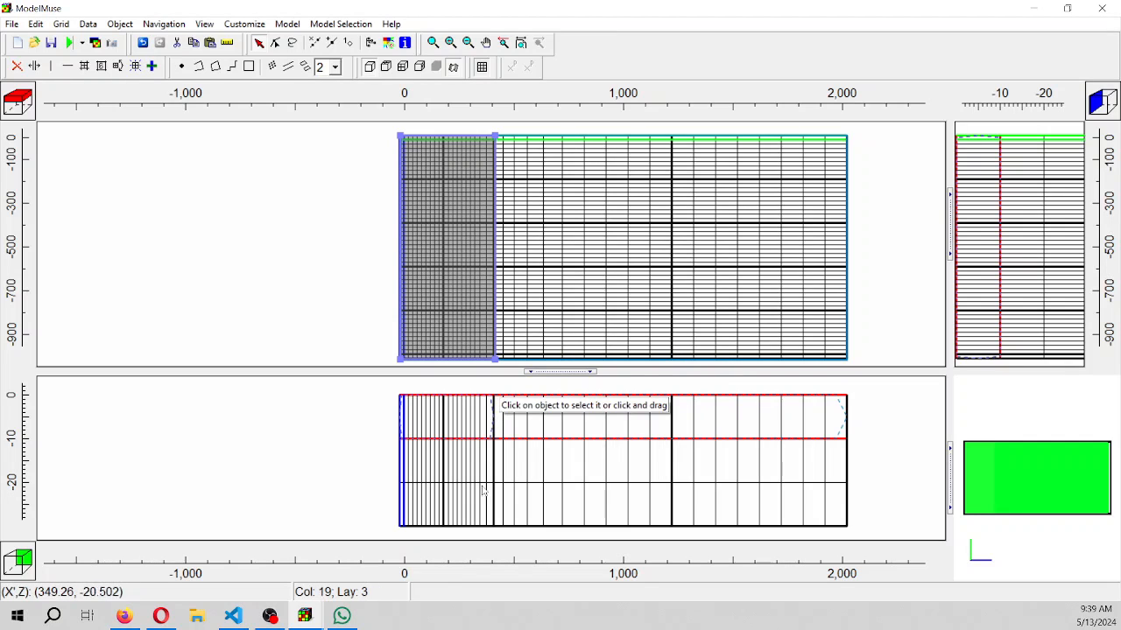
Set the vertical discretization of layer groups Aq1, Aq2 and Aq3 to 5 layers each
click(282, 24)
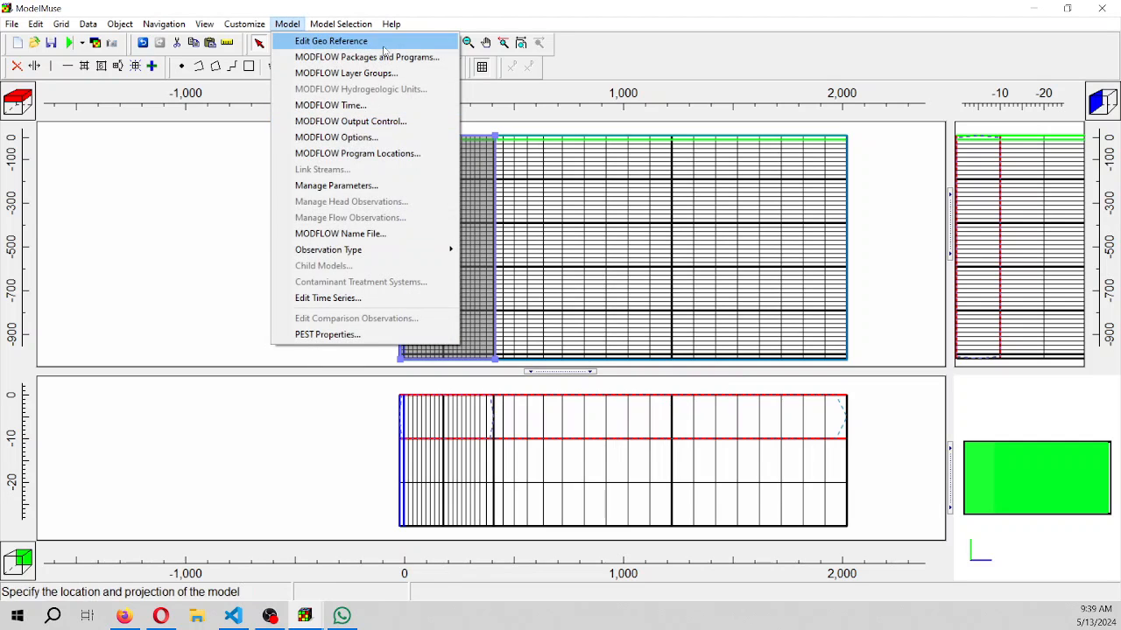
click(315, 72)
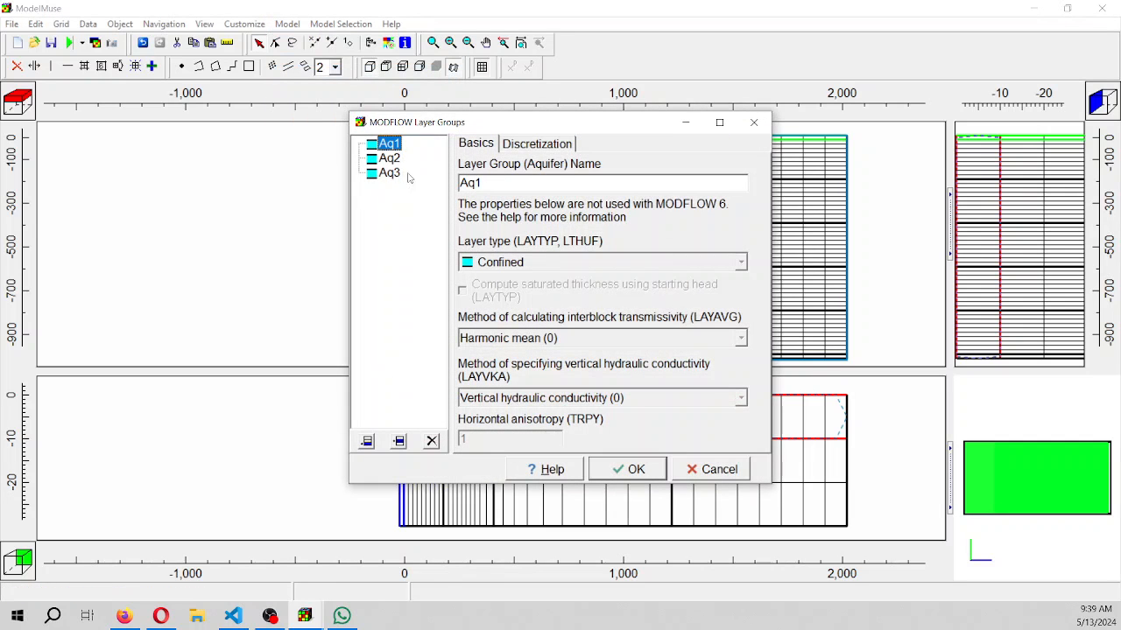
click(523, 146)
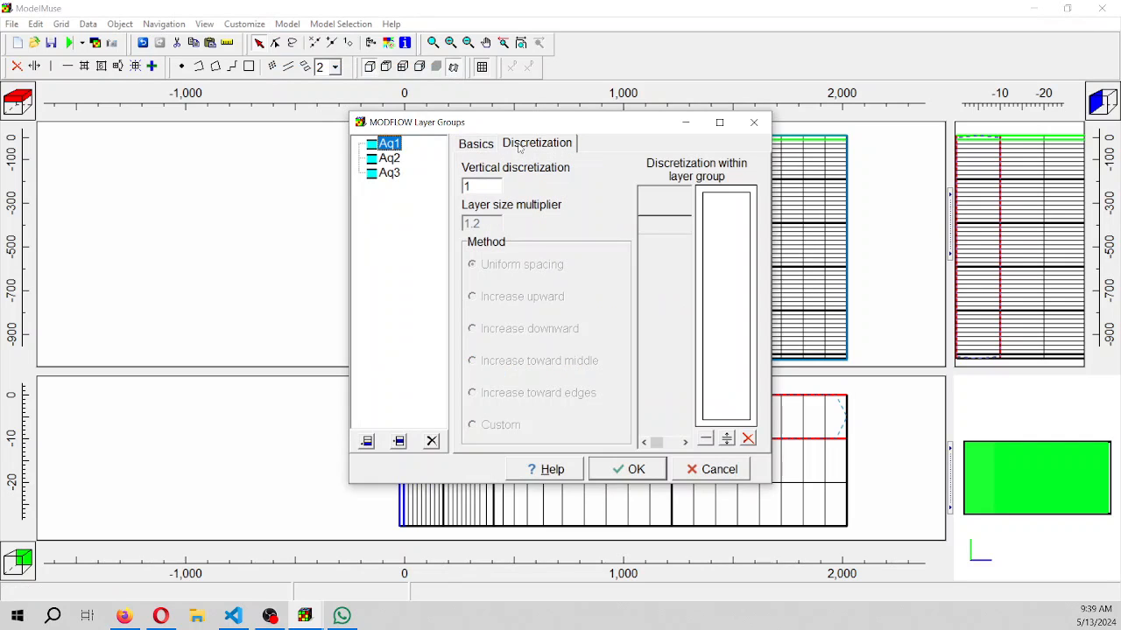
click(484, 185)
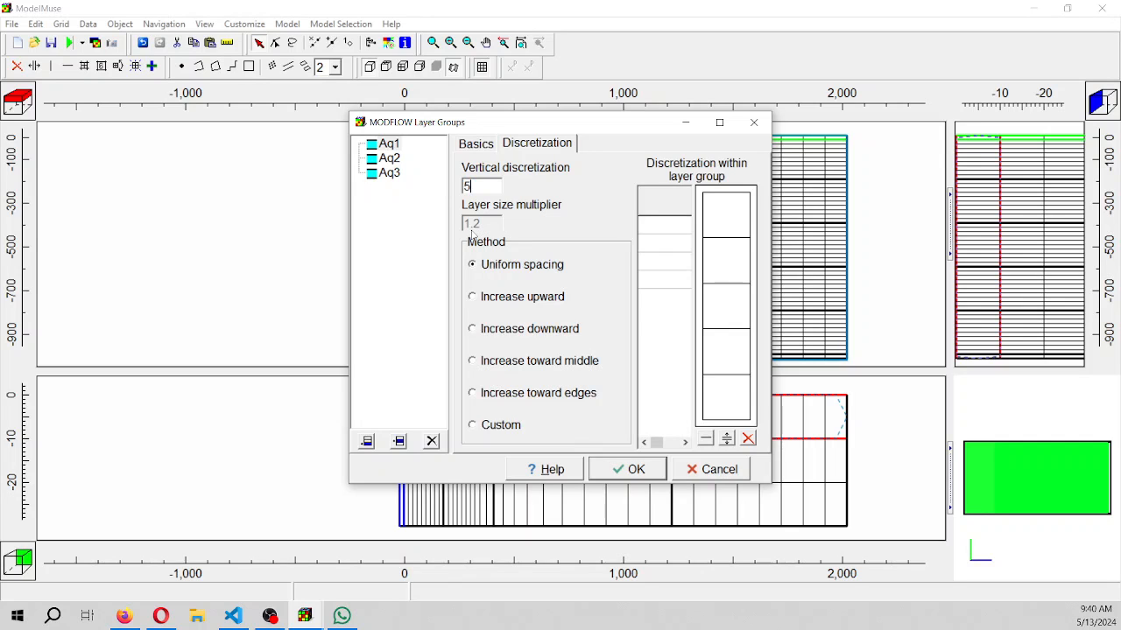
click(390, 159)
text(5)
drag(489, 188, 419, 183)
click(383, 174)
text(5)
click(389, 160)
click(389, 144)
click(635, 469)
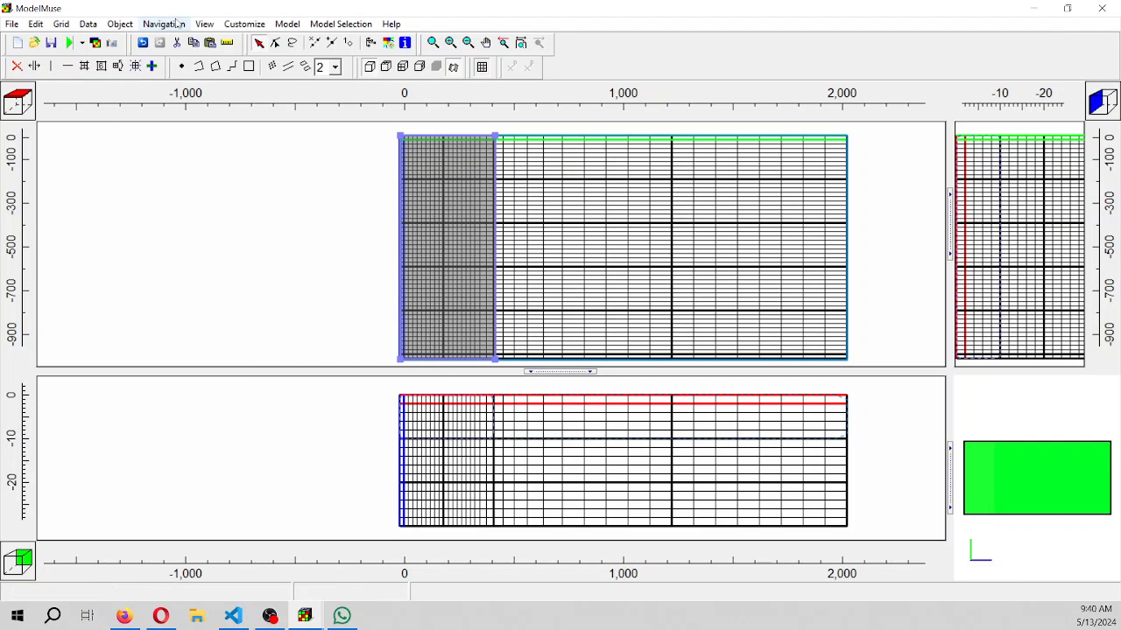
Set the vertical exaggeration to 2
click(287, 23)
mouse_move(258, 28)
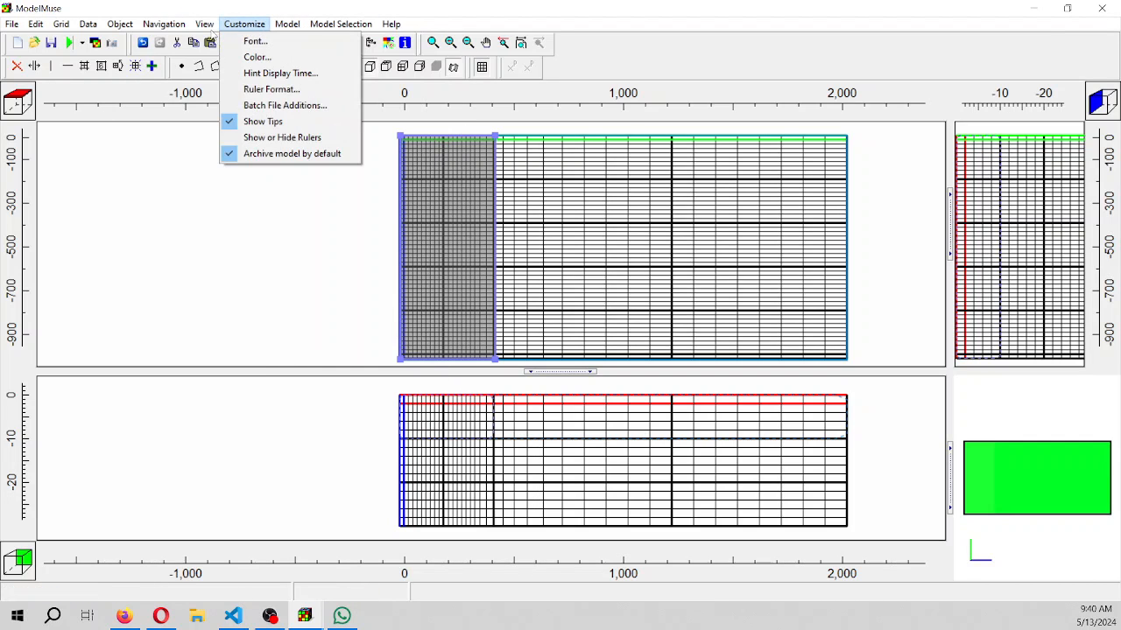
mouse_move(206, 24)
click(254, 40)
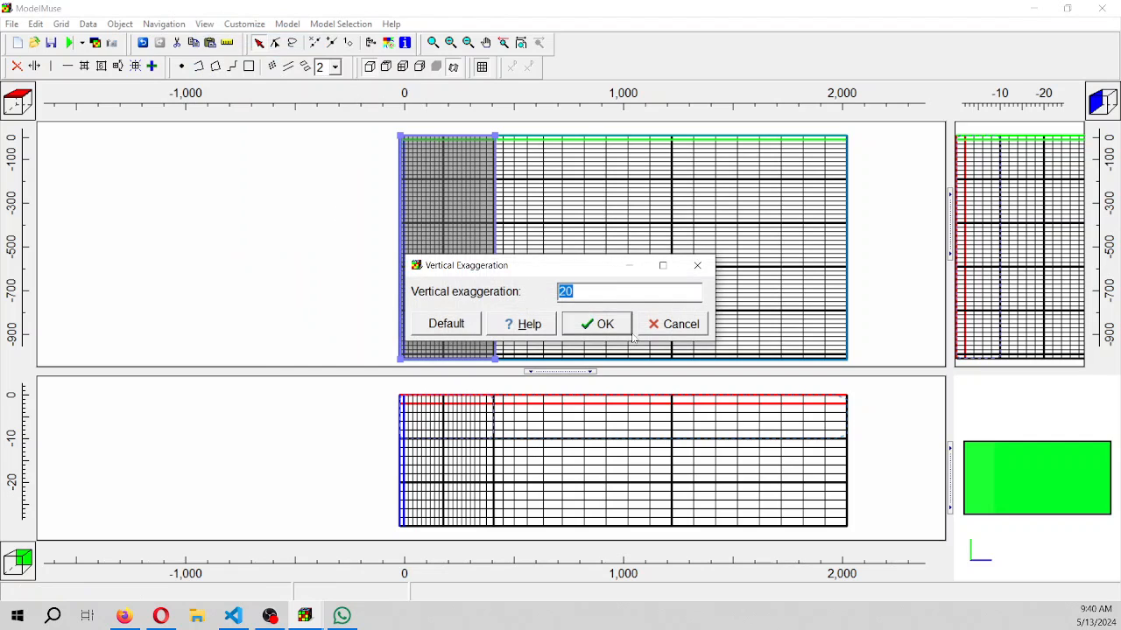
text(2)
click(597, 325)
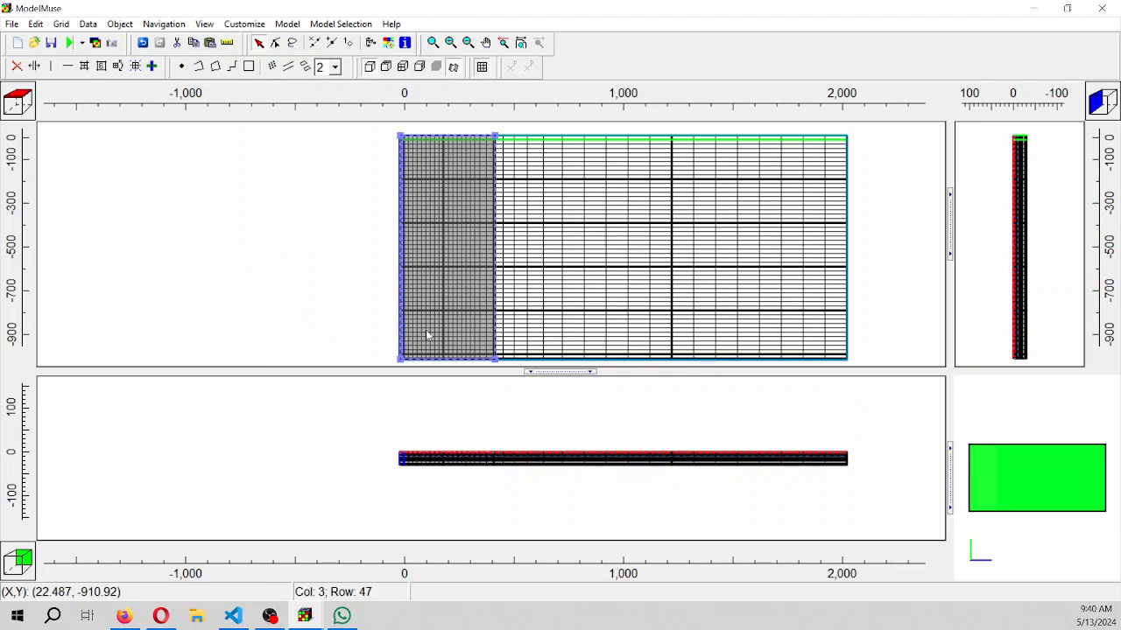
Set the vertical exaggeration to 5 and inspect the layers in the front view
click(204, 24)
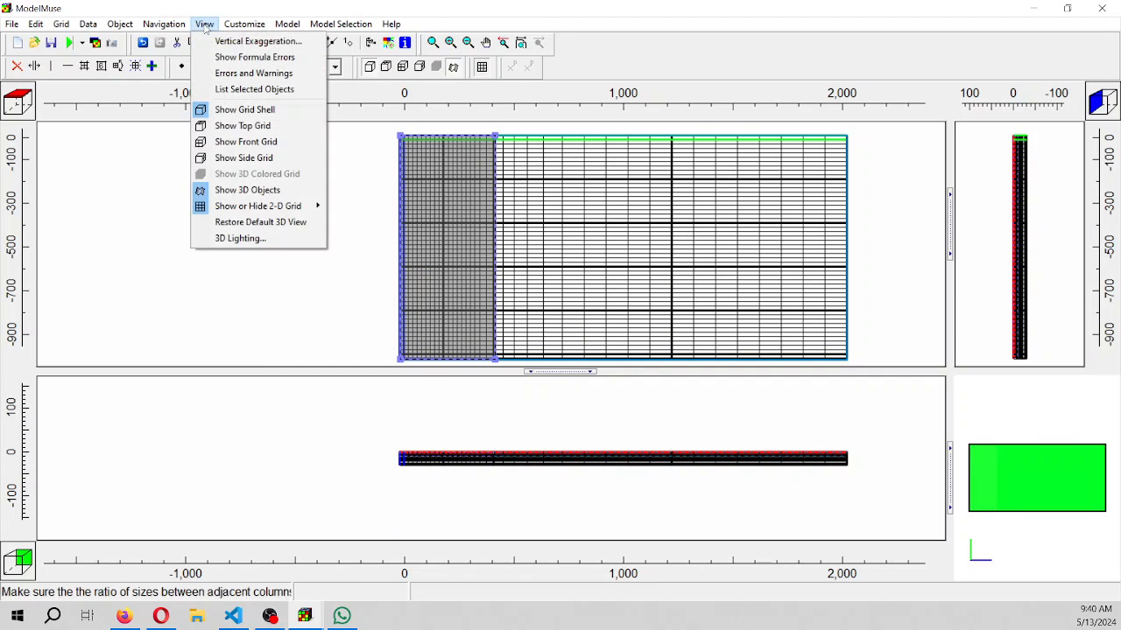
click(218, 40)
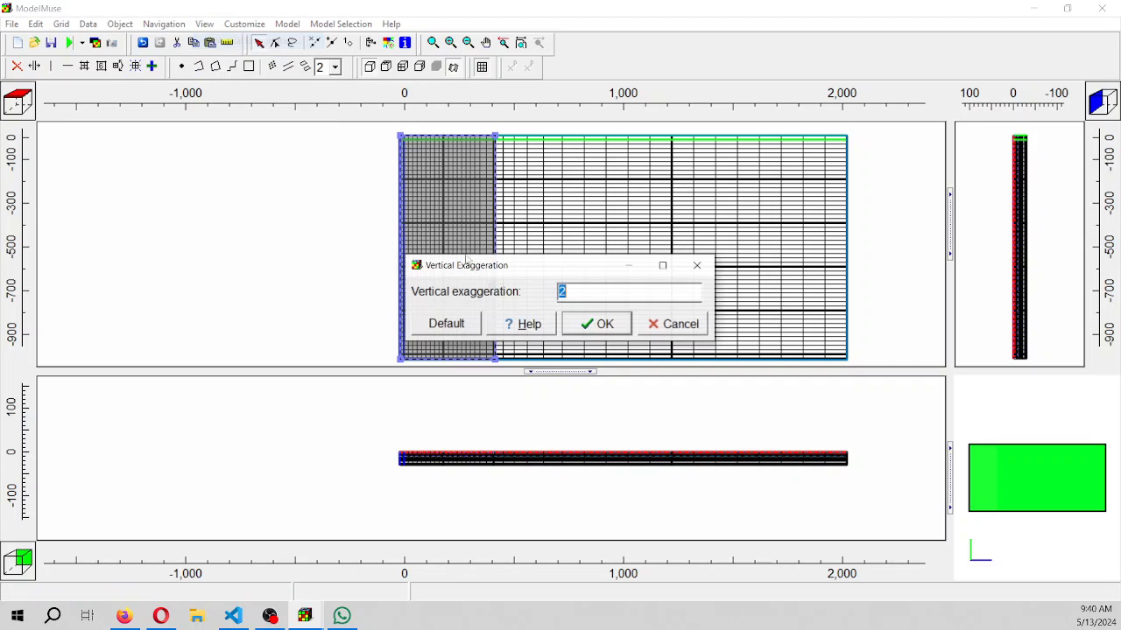
text(5)
click(596, 326)
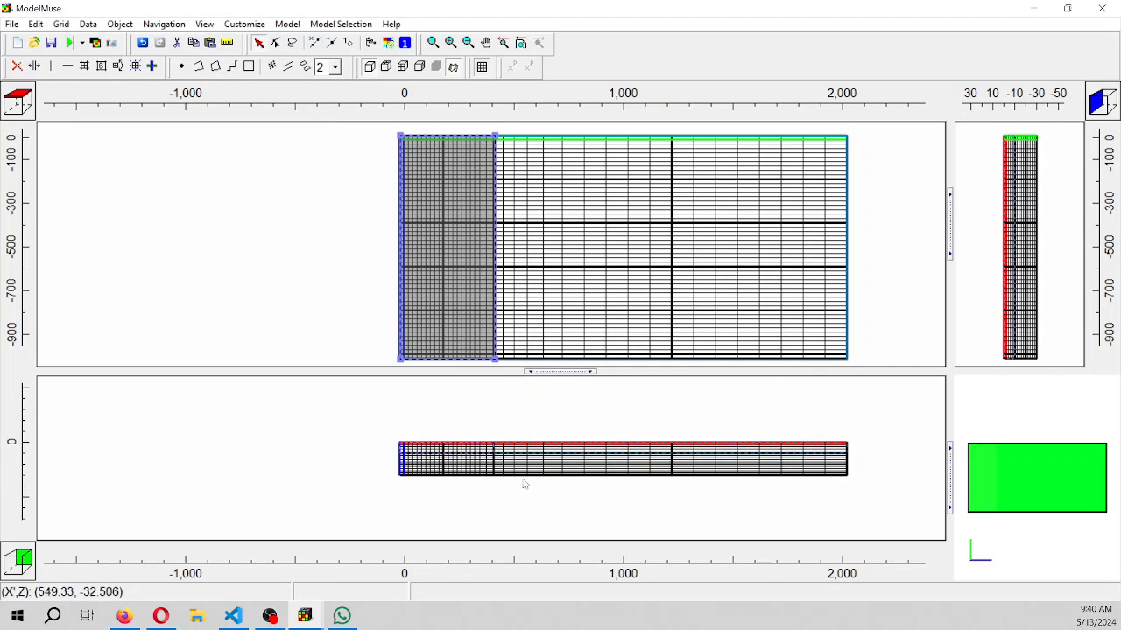
scroll(487, 481, up, 1)
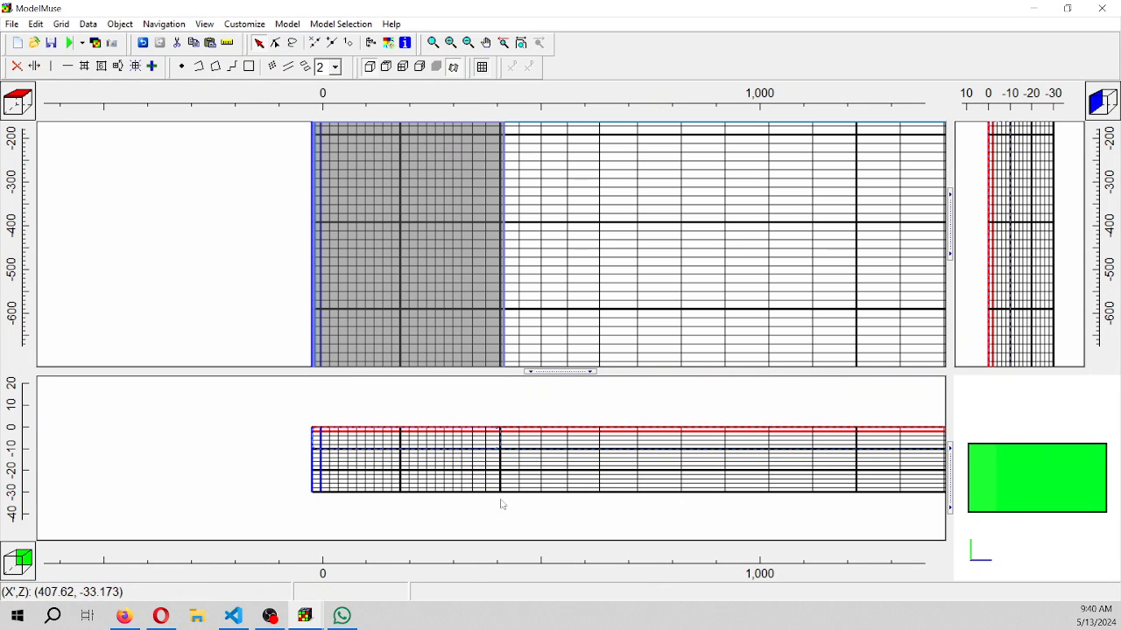
scroll(505, 216, down, 1)
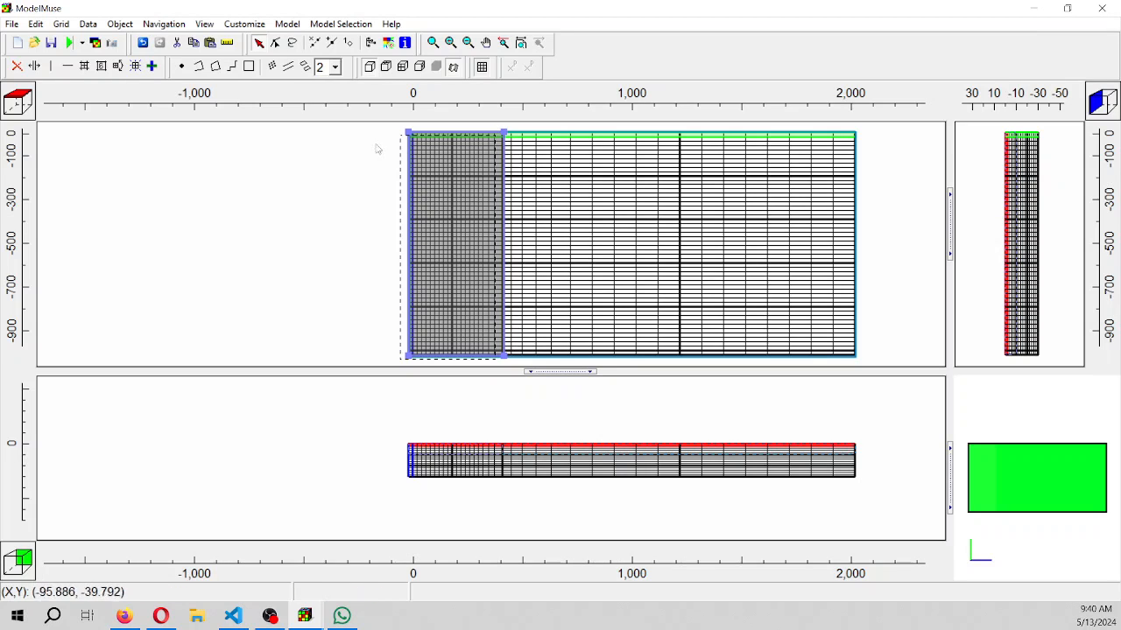
Deselect the refinement rectangle and hide all objects
click(264, 218)
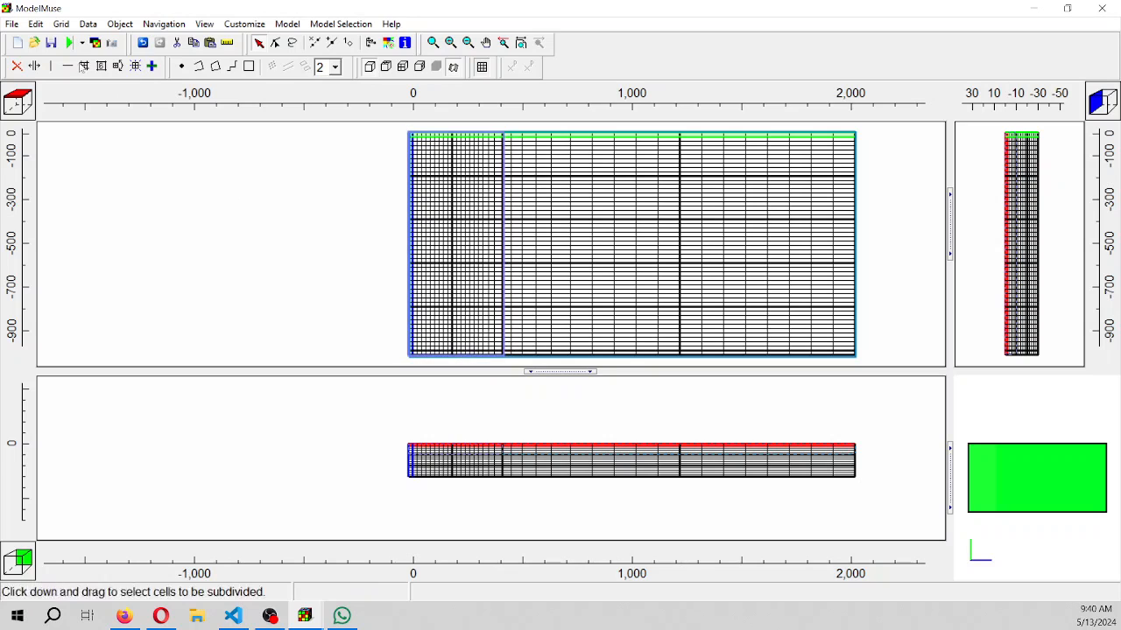
click(114, 24)
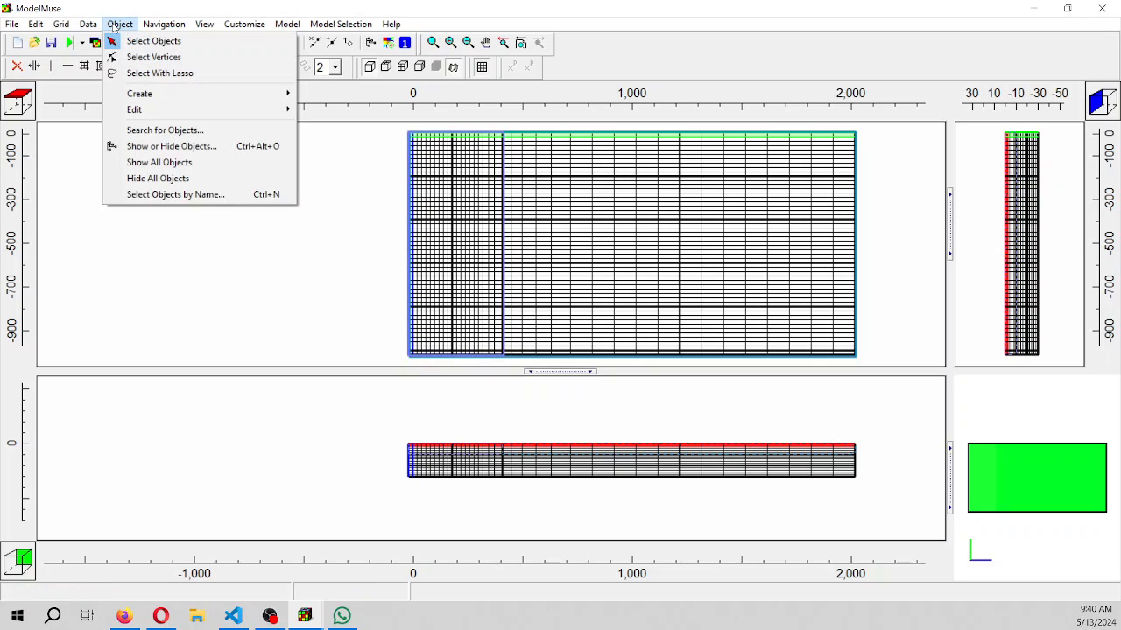
click(162, 179)
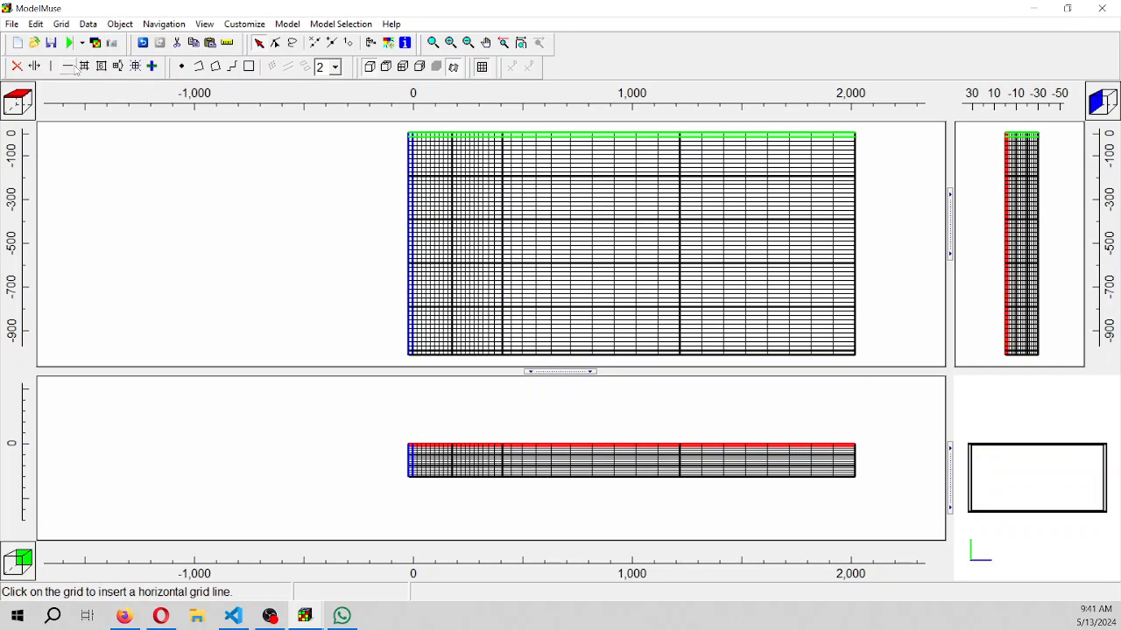
Draw a polyline object down the grid's last column from row 1 to about (1985, -1000) in row 51
click(199, 66)
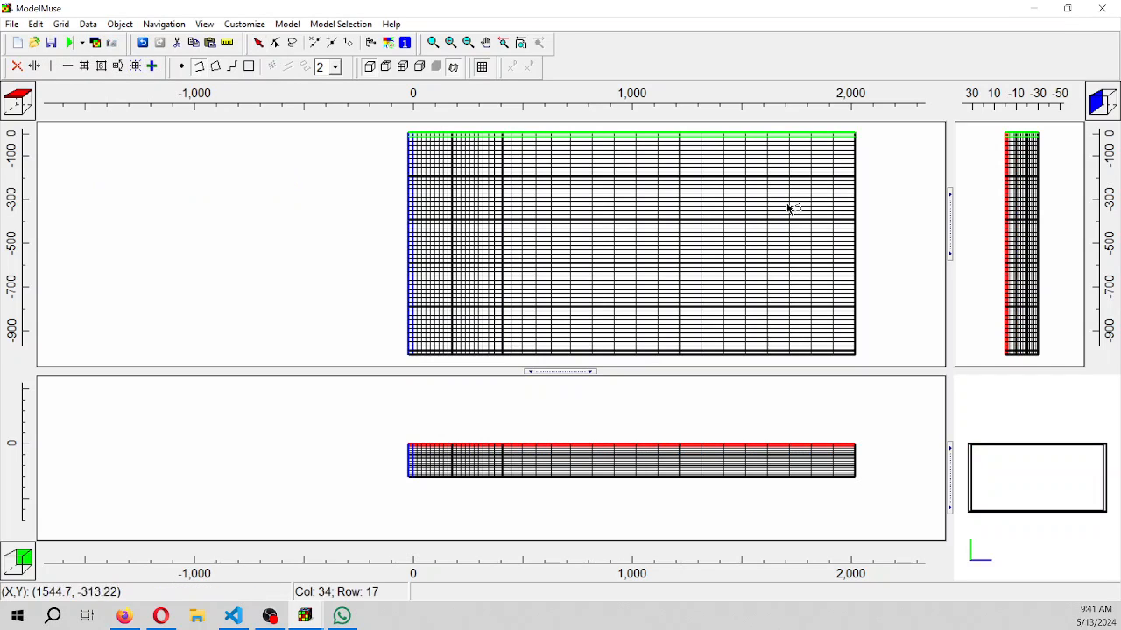
click(848, 136)
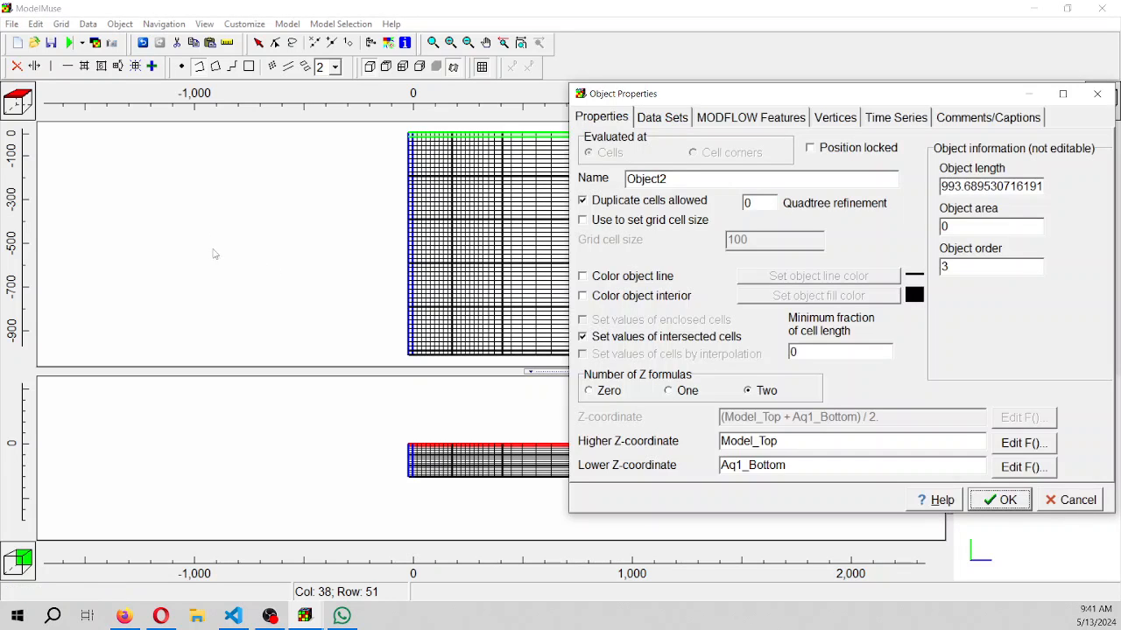
double_click(848, 354)
Name the polyline object Elev10, color its line blue and set its number of Z formulas to Zero
text(Elev10)
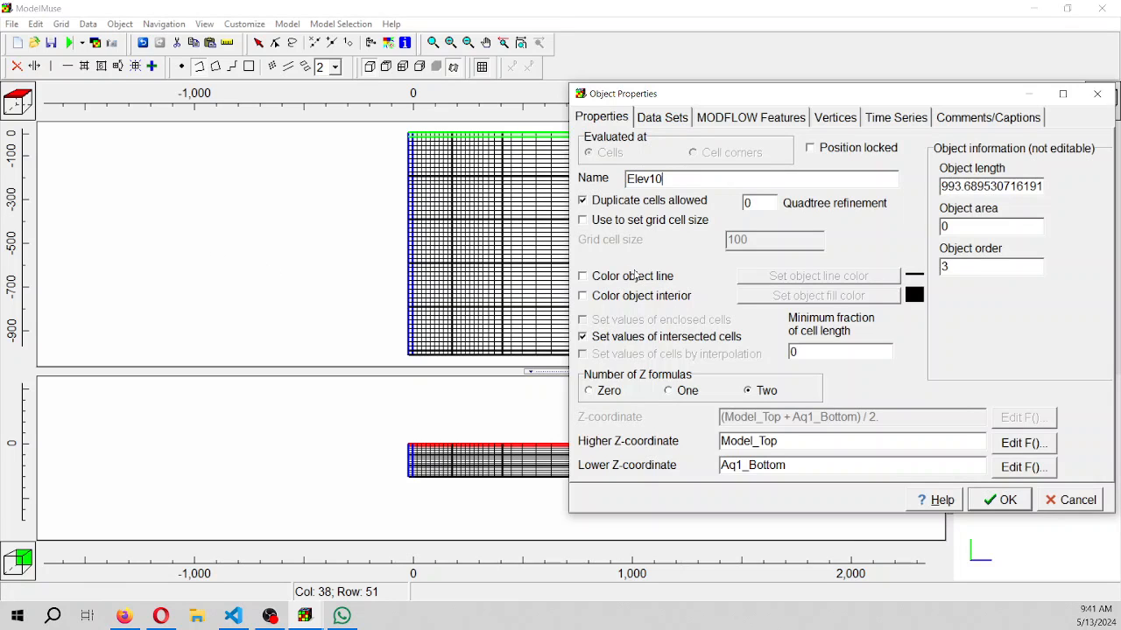
click(632, 276)
click(588, 191)
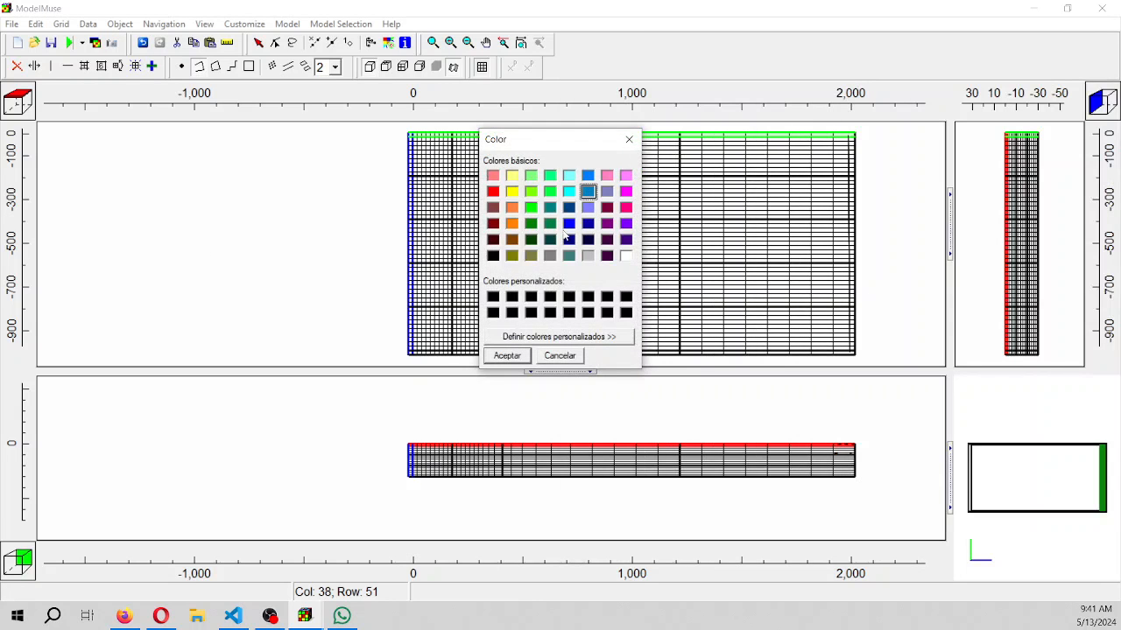
click(508, 355)
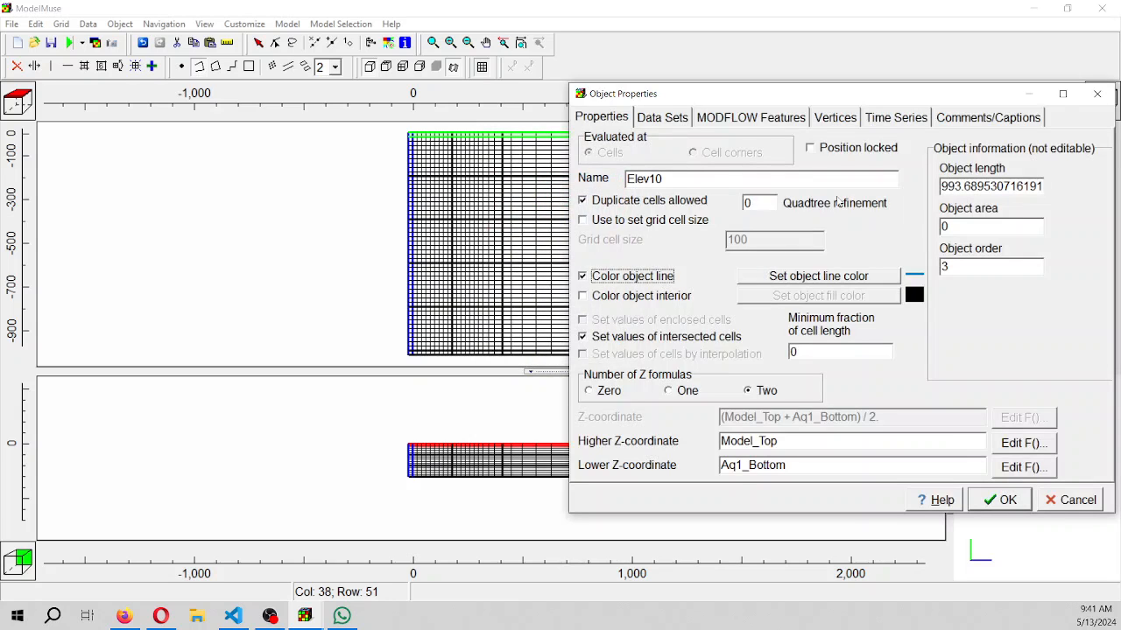
click(589, 392)
Assign the Model_Top data set a formula of 10 for the Elev10 object and return to its general properties
click(664, 120)
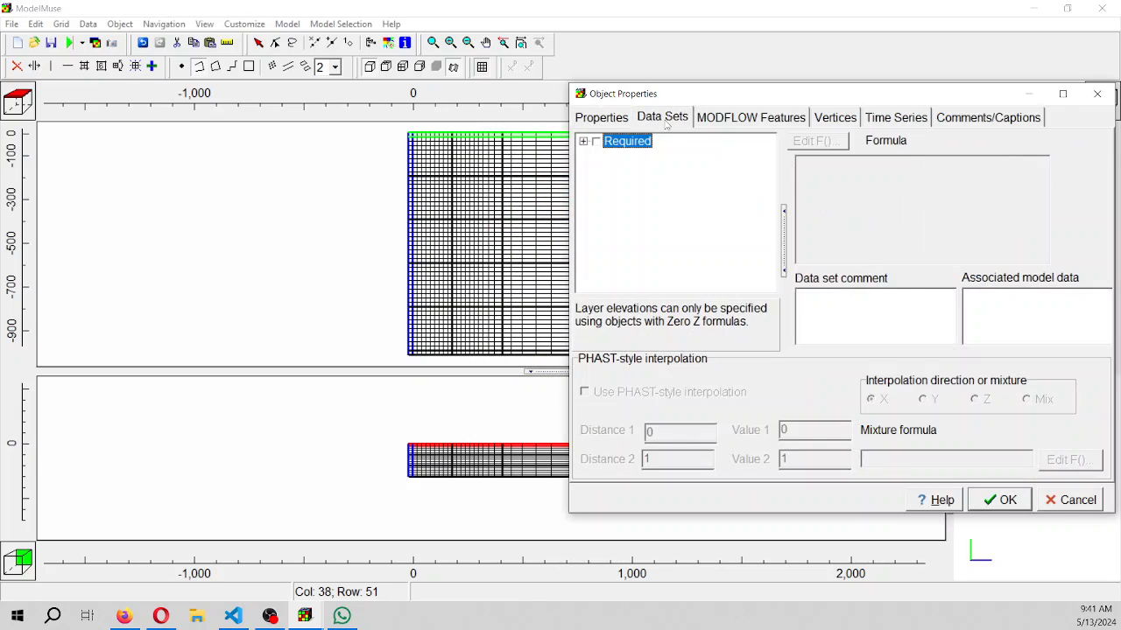
click(584, 141)
click(599, 156)
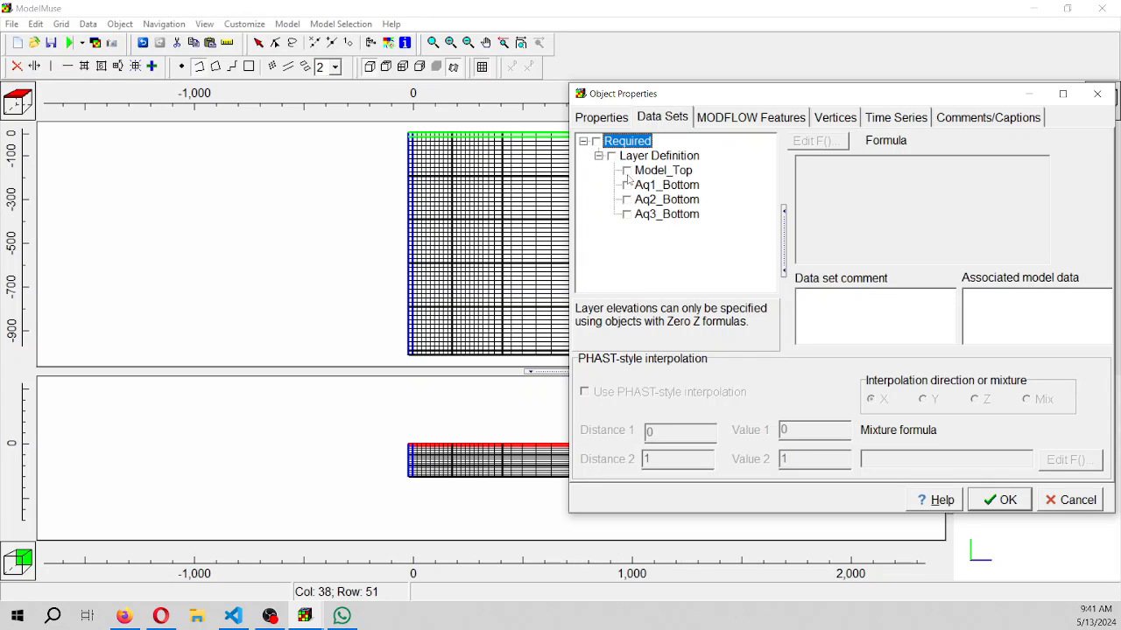
click(627, 171)
drag(816, 169, 755, 163)
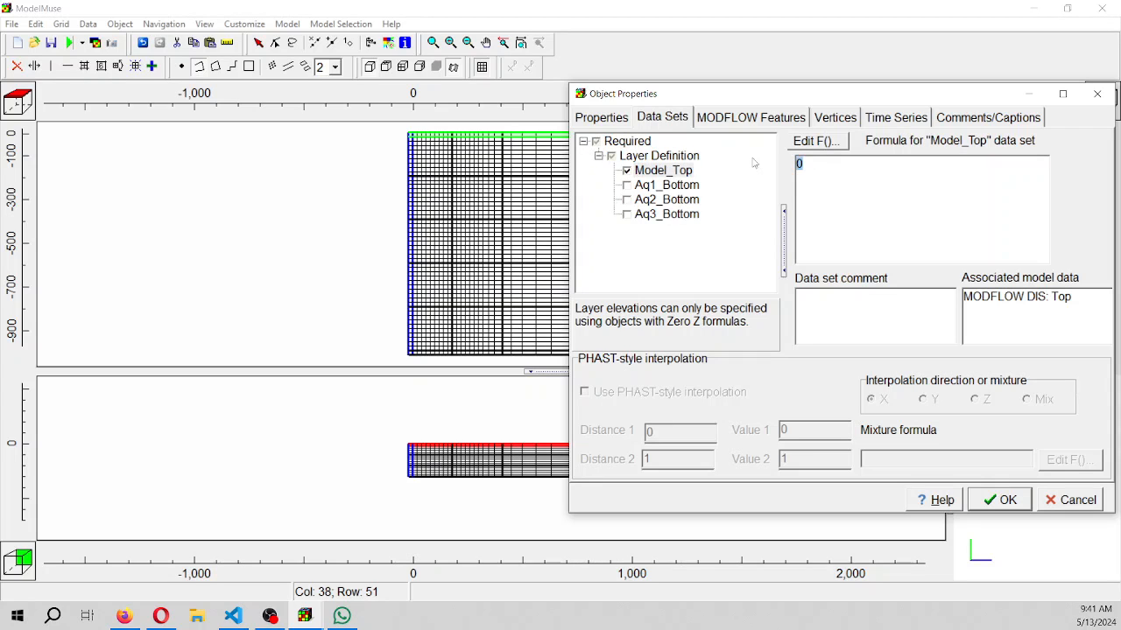
text(10)
click(579, 116)
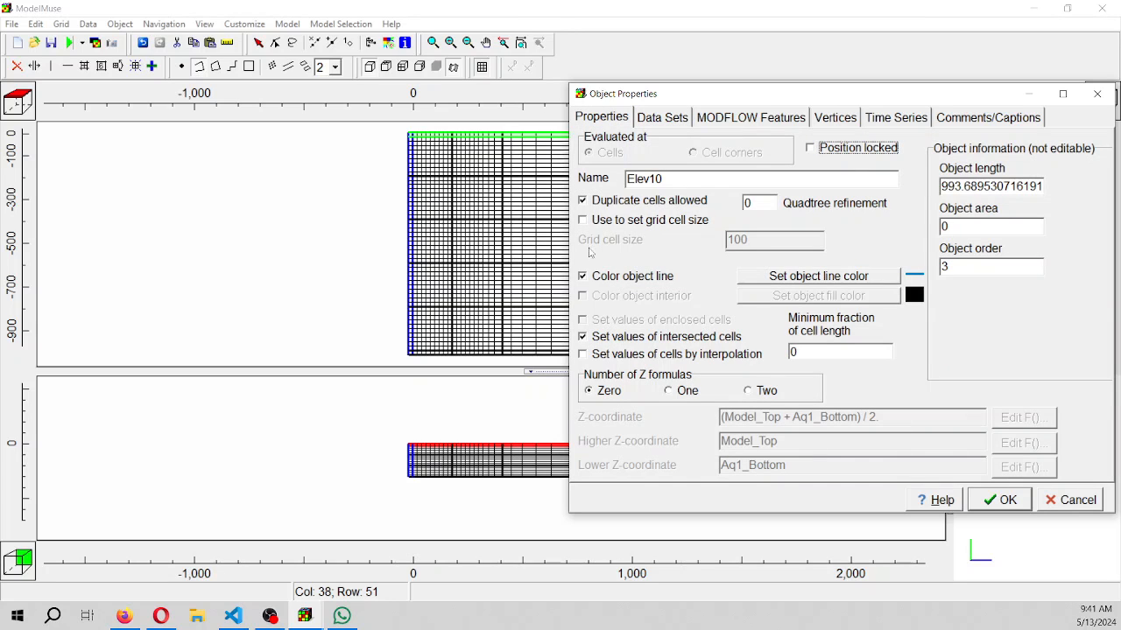
Enable setting cell values by interpolation for the Elev10 object and accept its properties
click(602, 356)
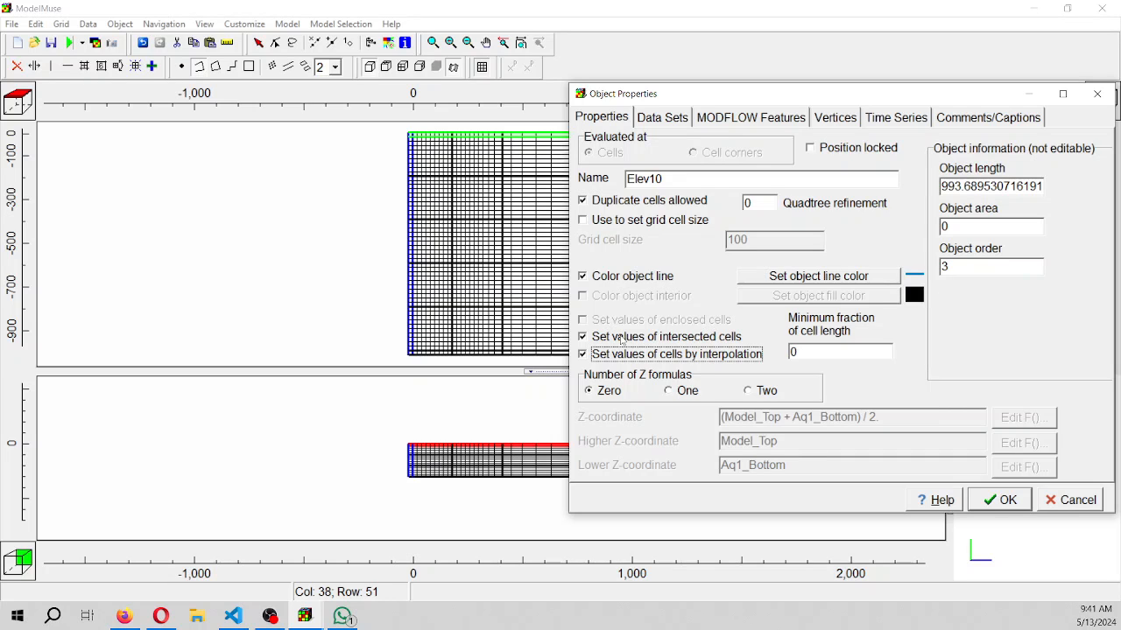
click(1004, 499)
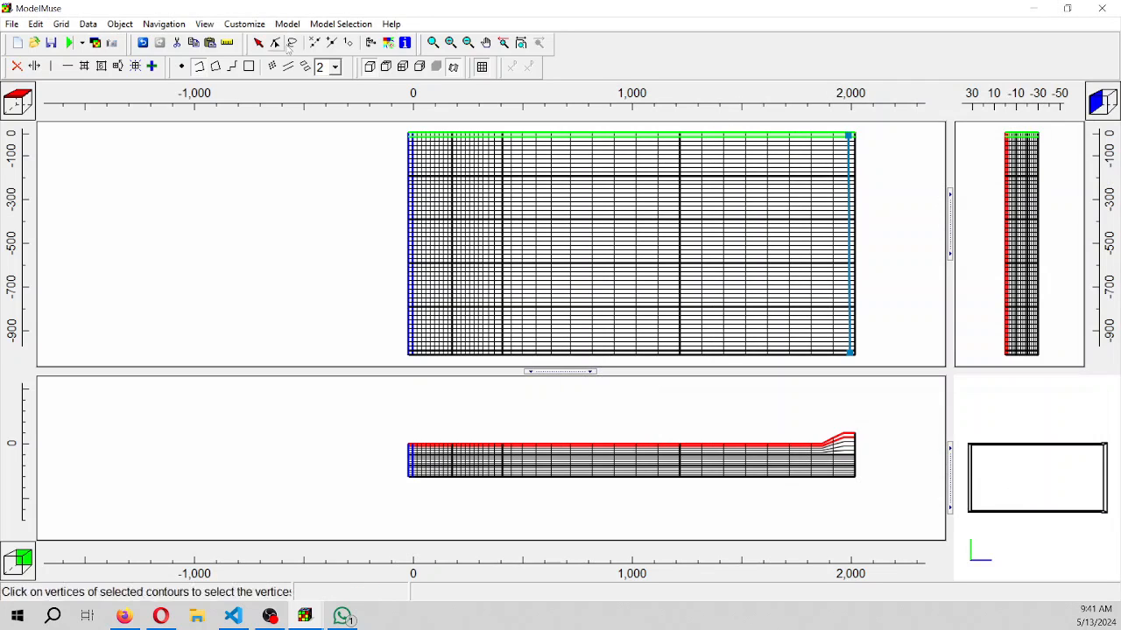
Draw a polyline object down grid column 14 from row 1 to about (250, -1000) in row 51
click(216, 67)
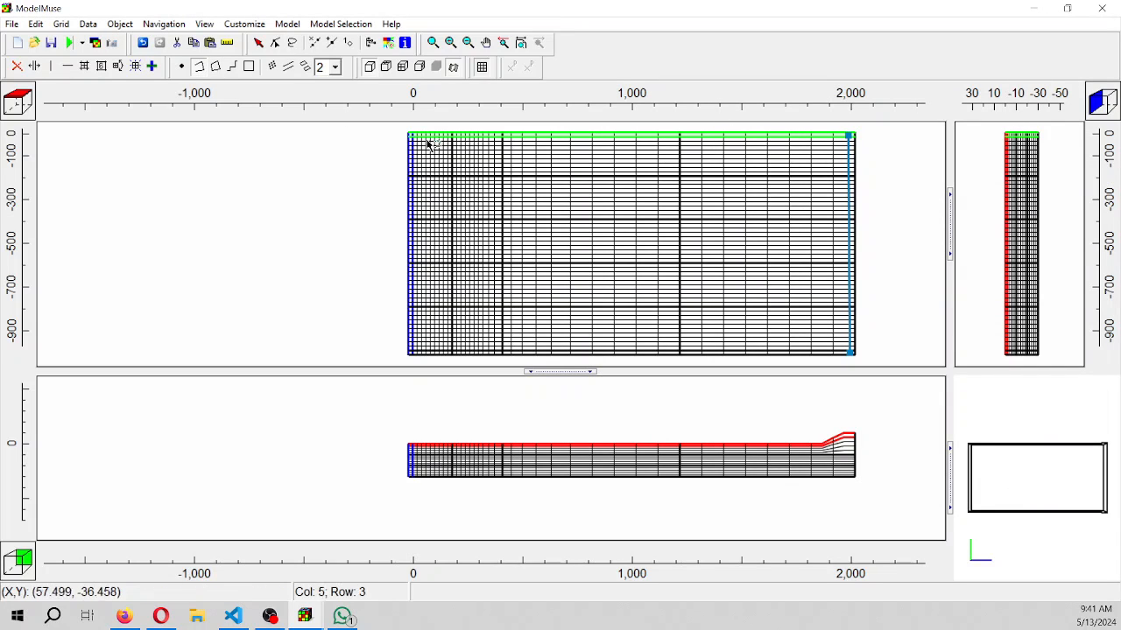
click(467, 136)
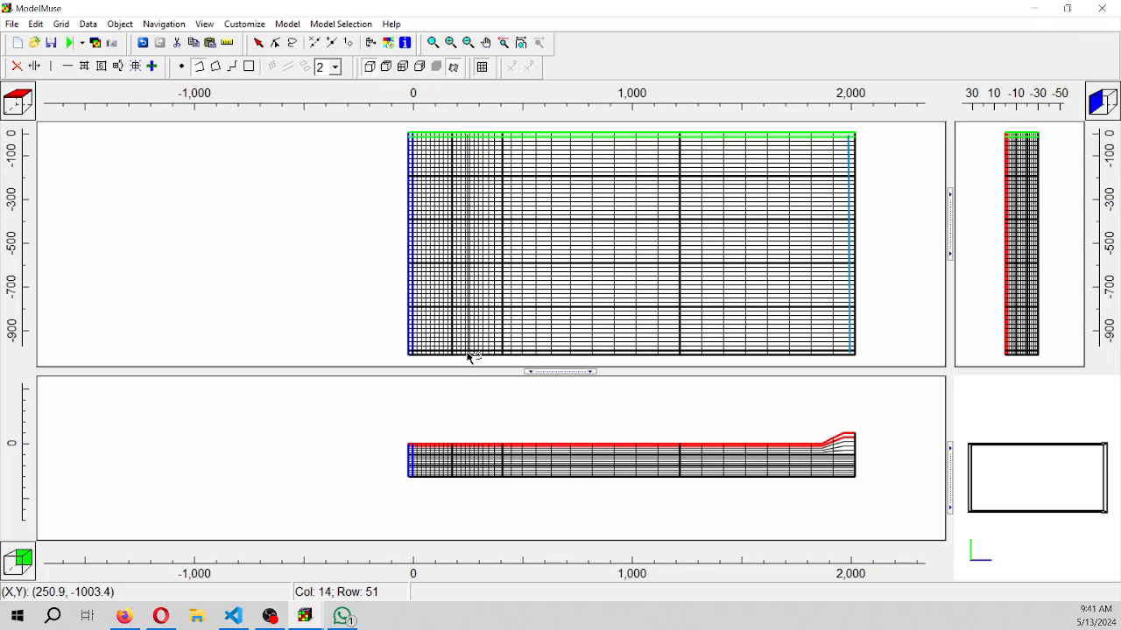
double_click(469, 356)
Name the polyline object Elev0, color its line light violet-blue and set its number of Z formulas to Zero
drag(672, 179, 558, 175)
text(Elev0)
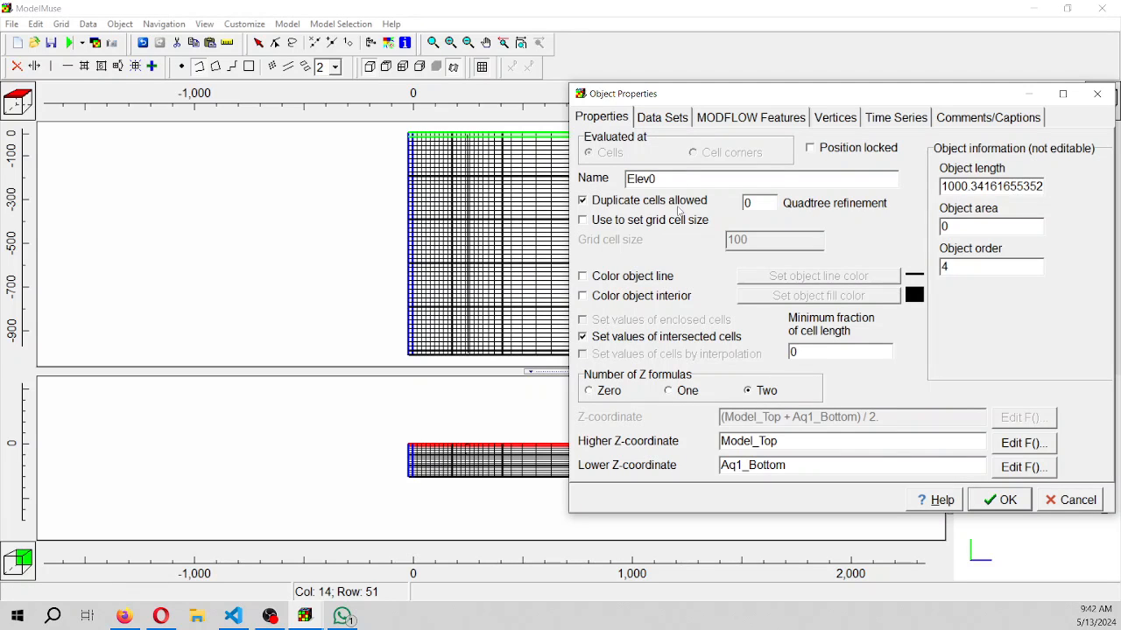
click(622, 277)
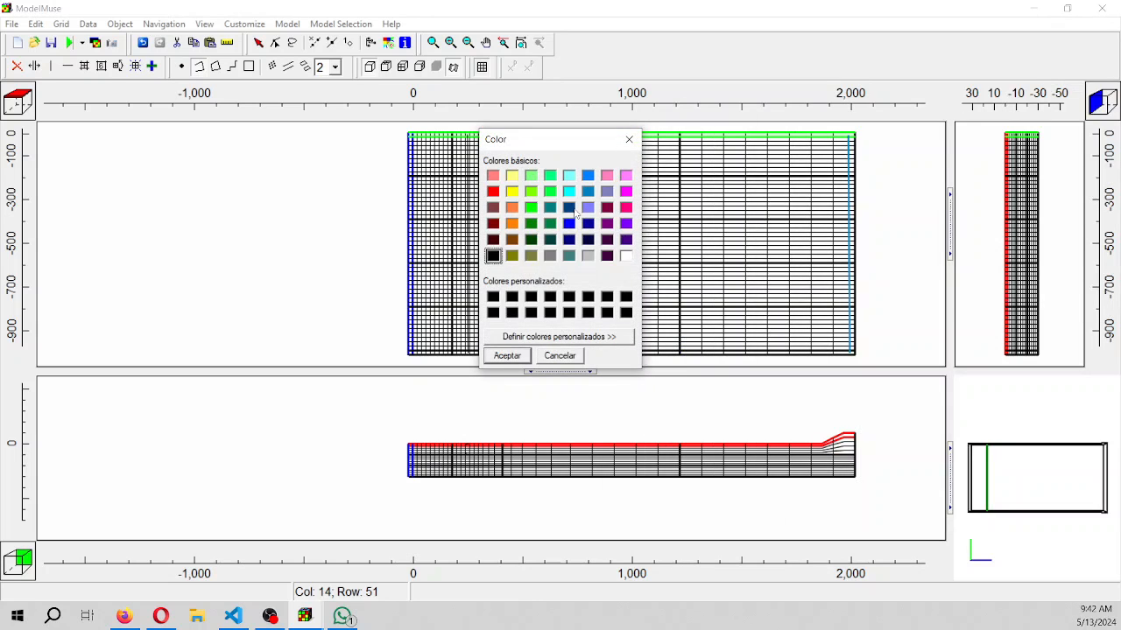
click(587, 208)
click(524, 357)
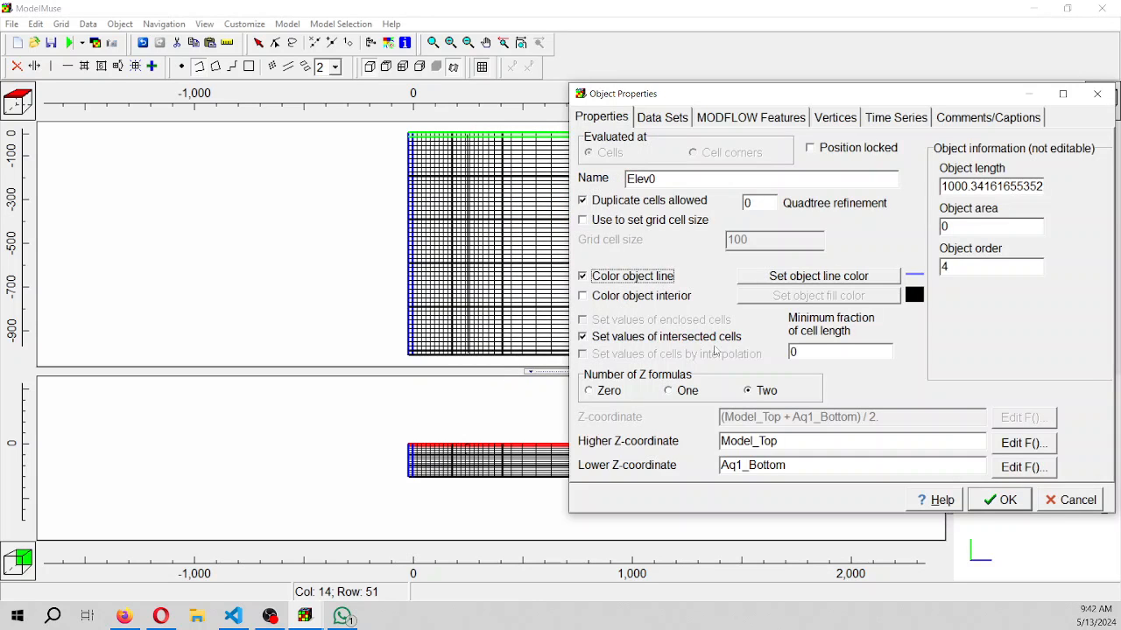
click(607, 396)
Assign the Model_Top data set a formula of 0 for the Elev0 object
click(674, 125)
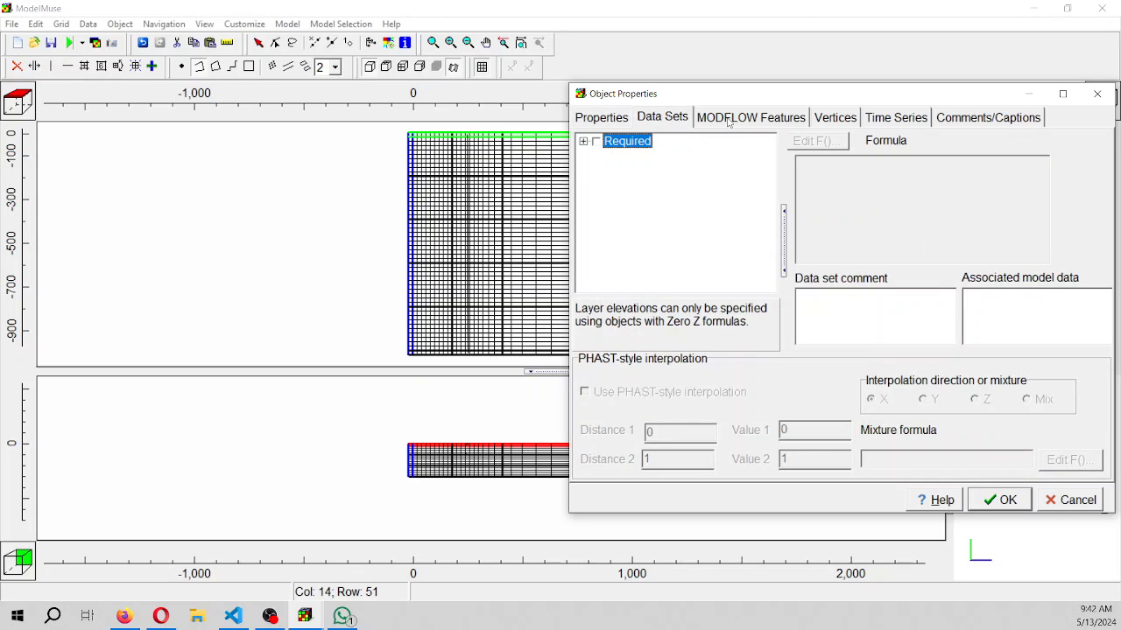
click(583, 141)
click(598, 155)
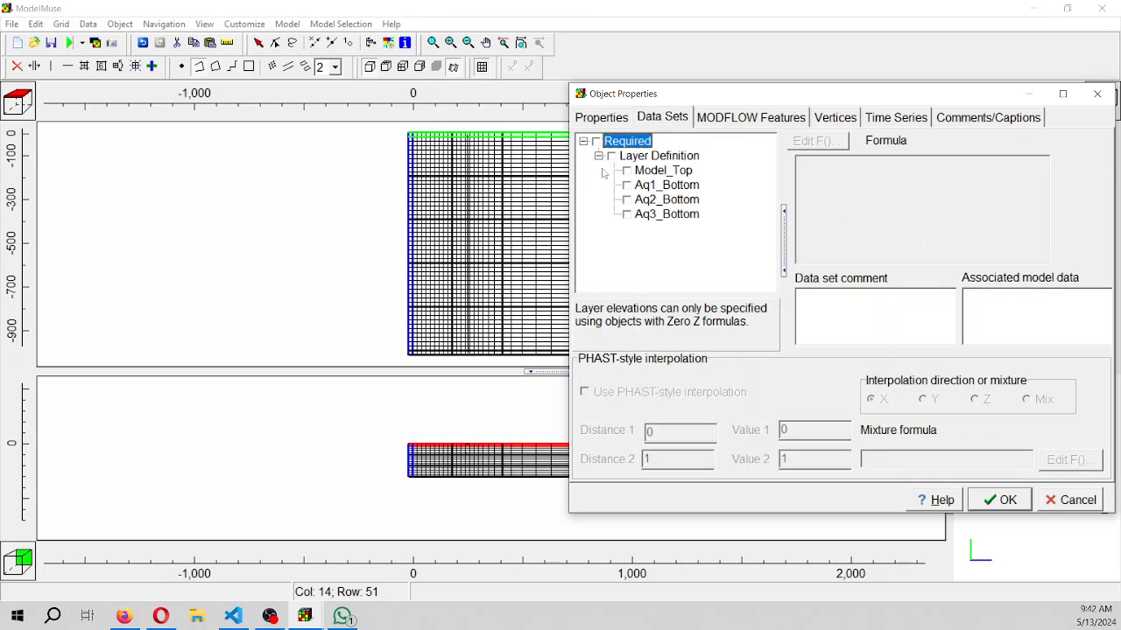
click(627, 171)
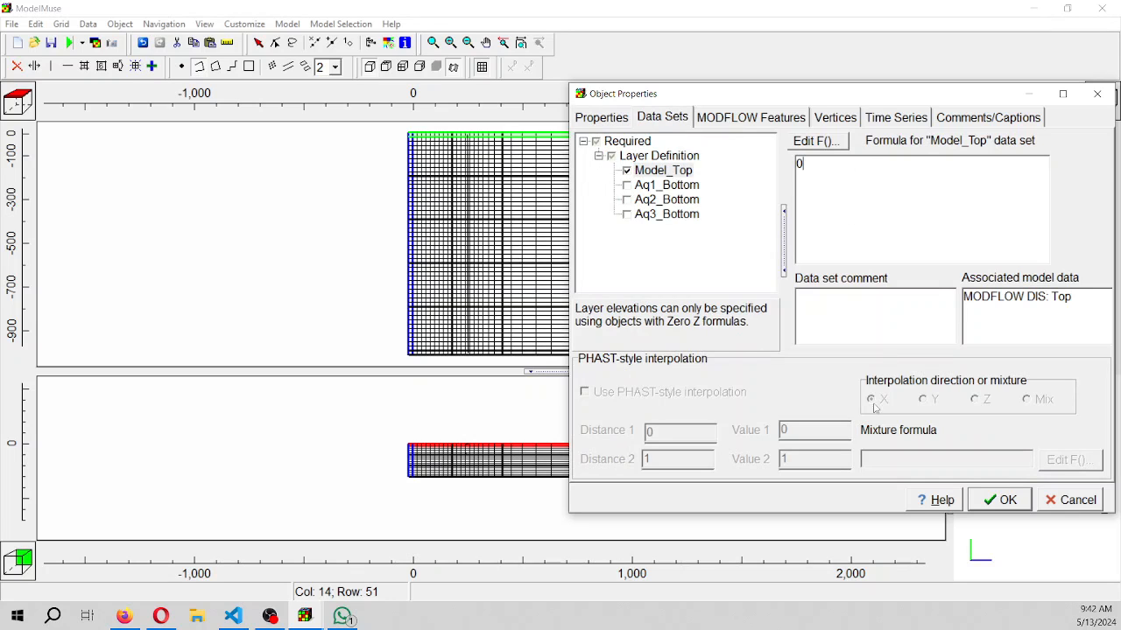
Enable setting cell values by interpolation for the Elev0 object and accept its properties
click(603, 120)
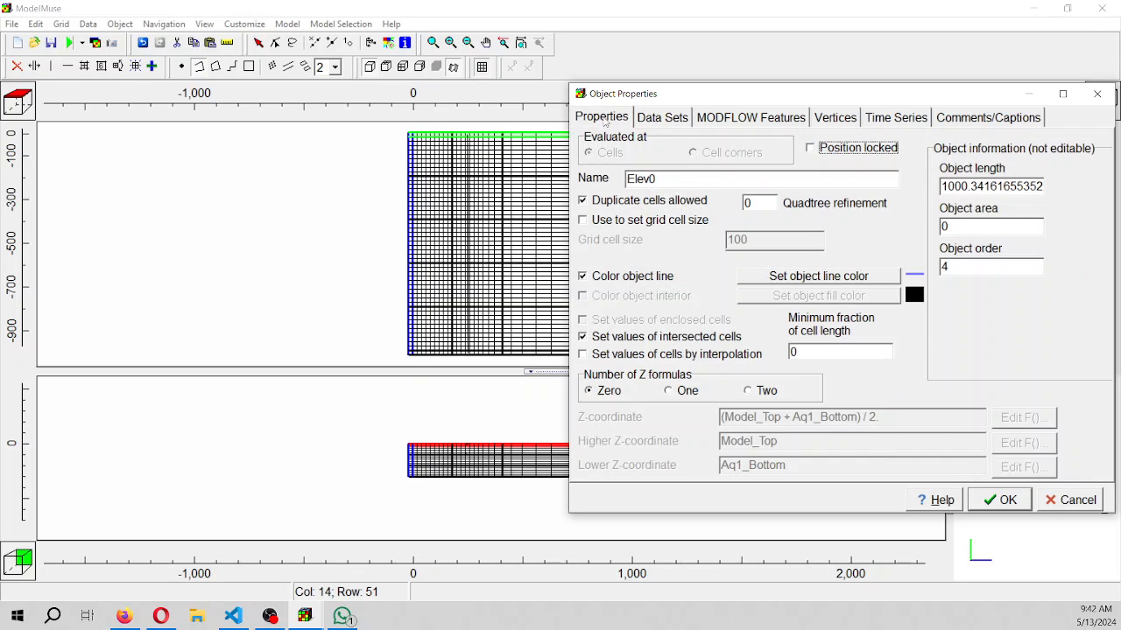
click(596, 357)
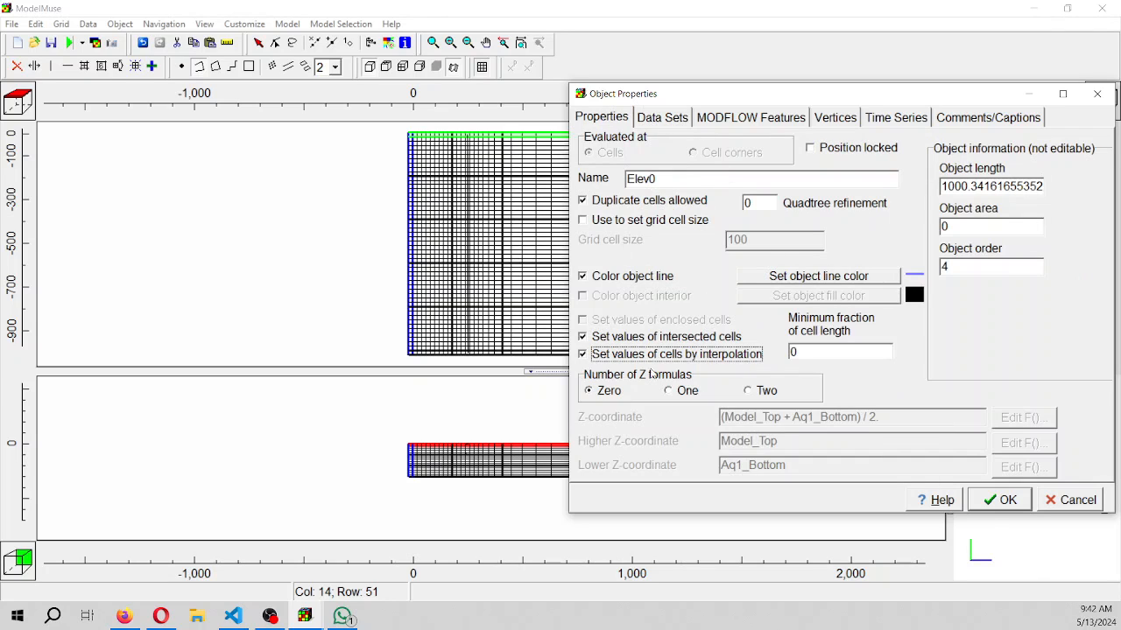
click(664, 119)
click(1006, 505)
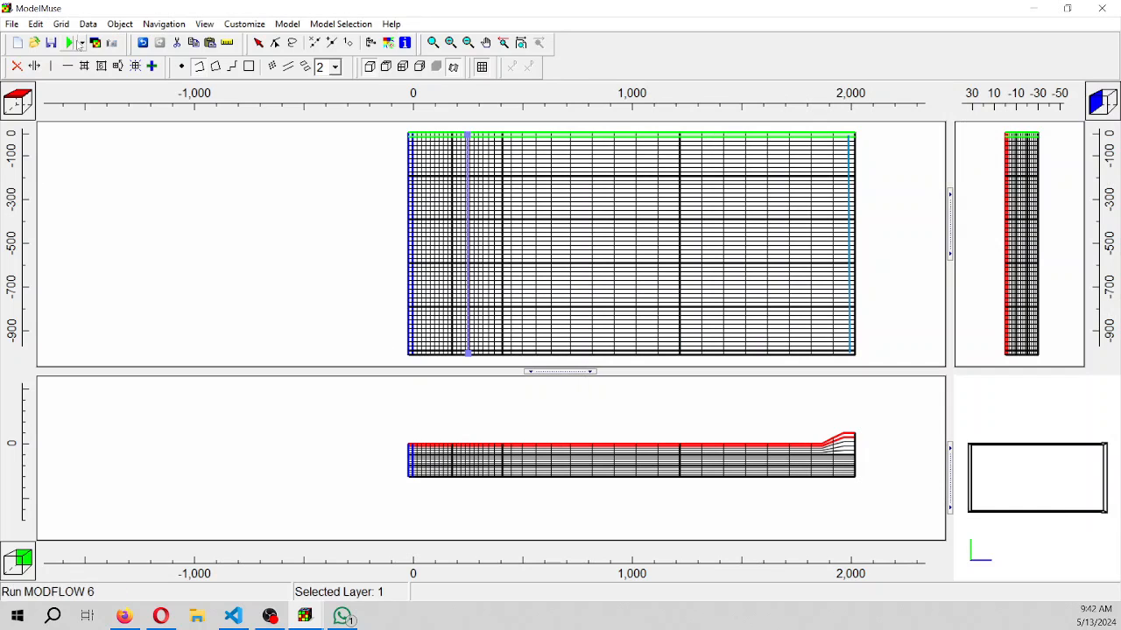
Set the interpolation method of the Model_Top data set to Fitted Surface and apply it
click(86, 27)
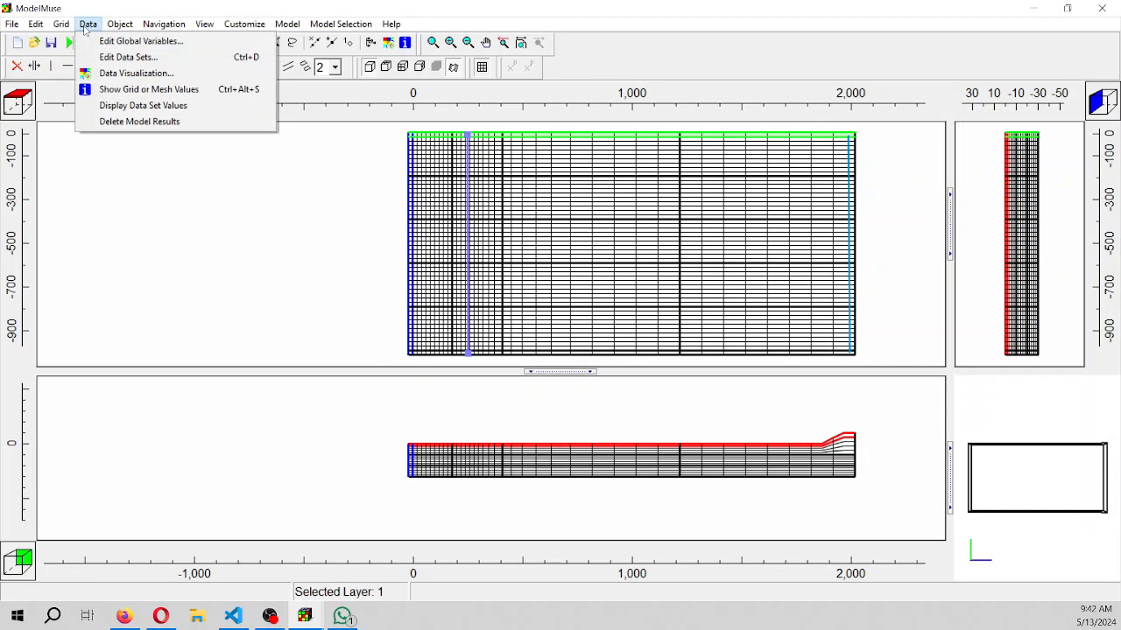
click(84, 57)
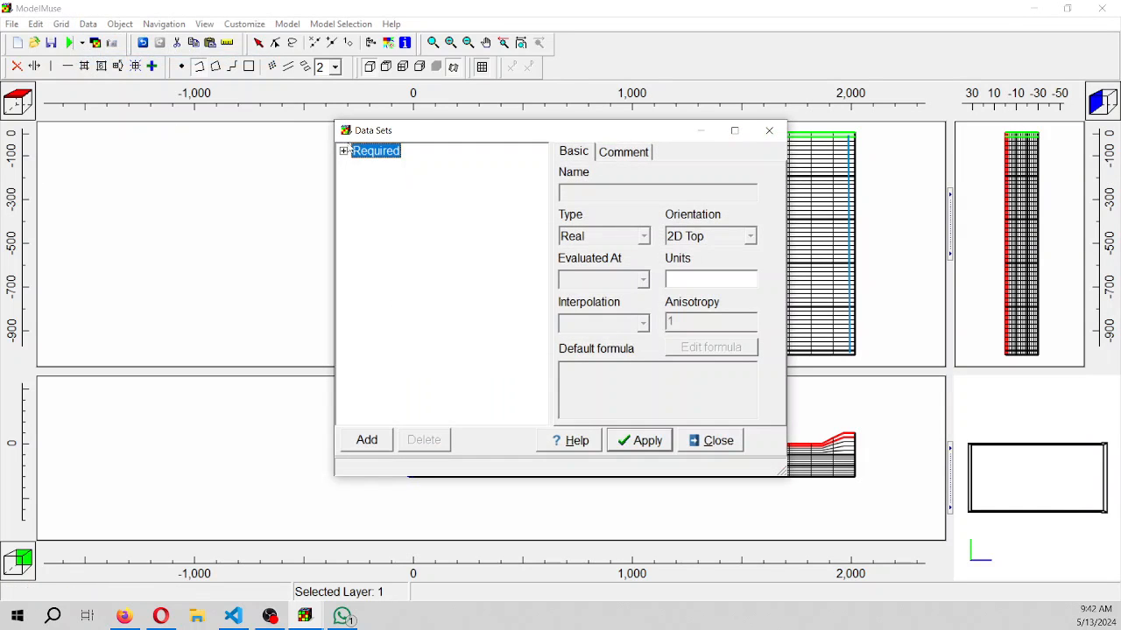
click(344, 151)
click(359, 195)
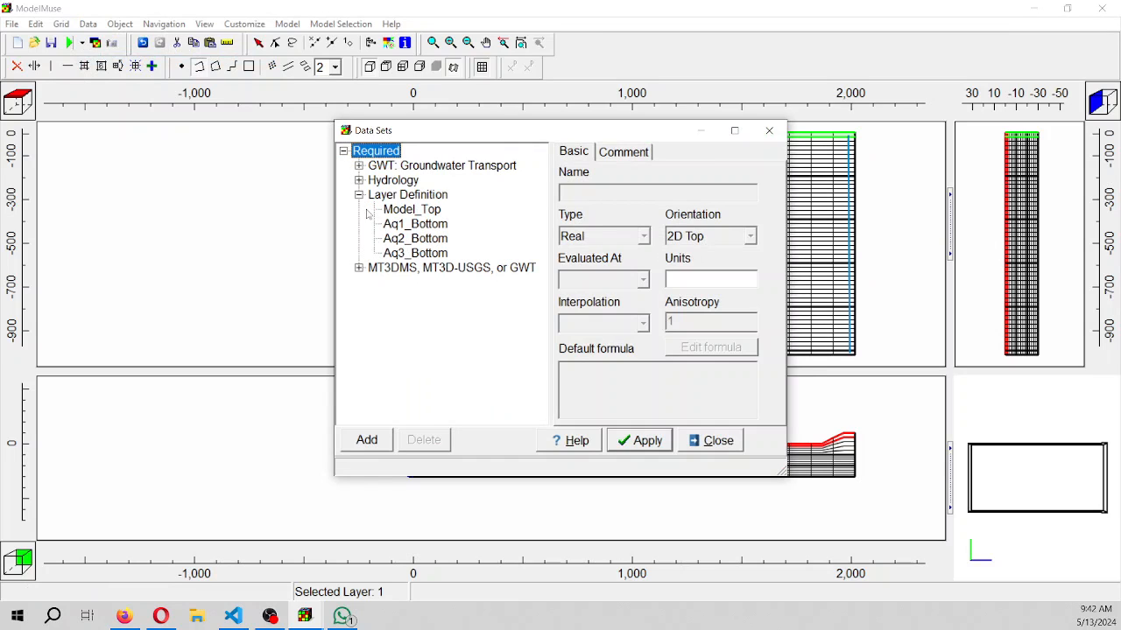
click(389, 212)
click(603, 326)
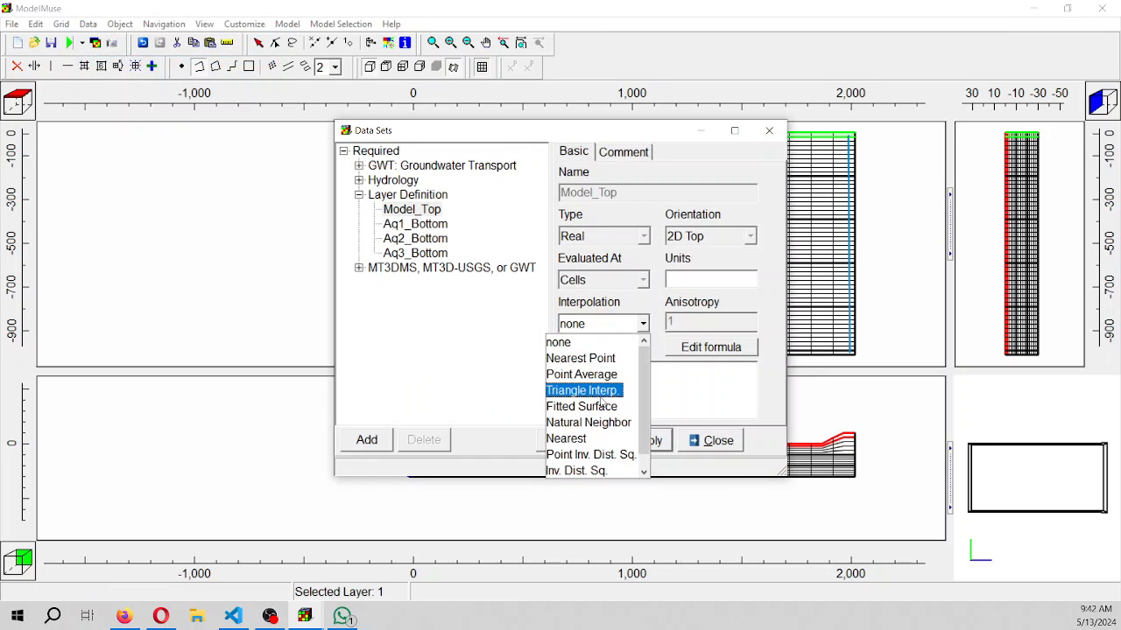
click(601, 407)
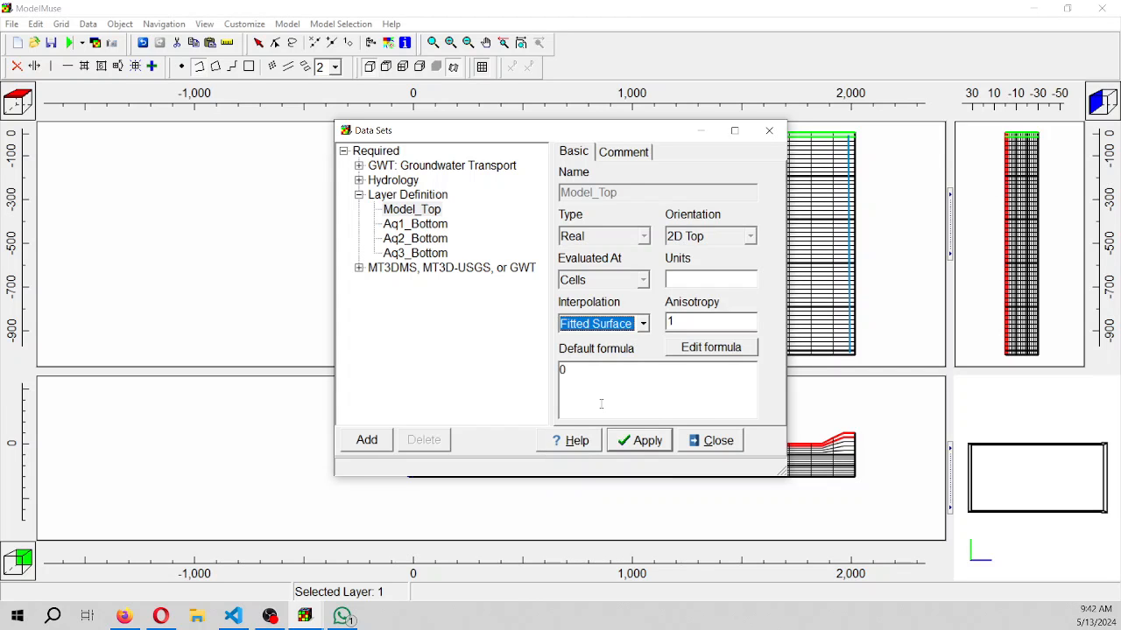
click(633, 446)
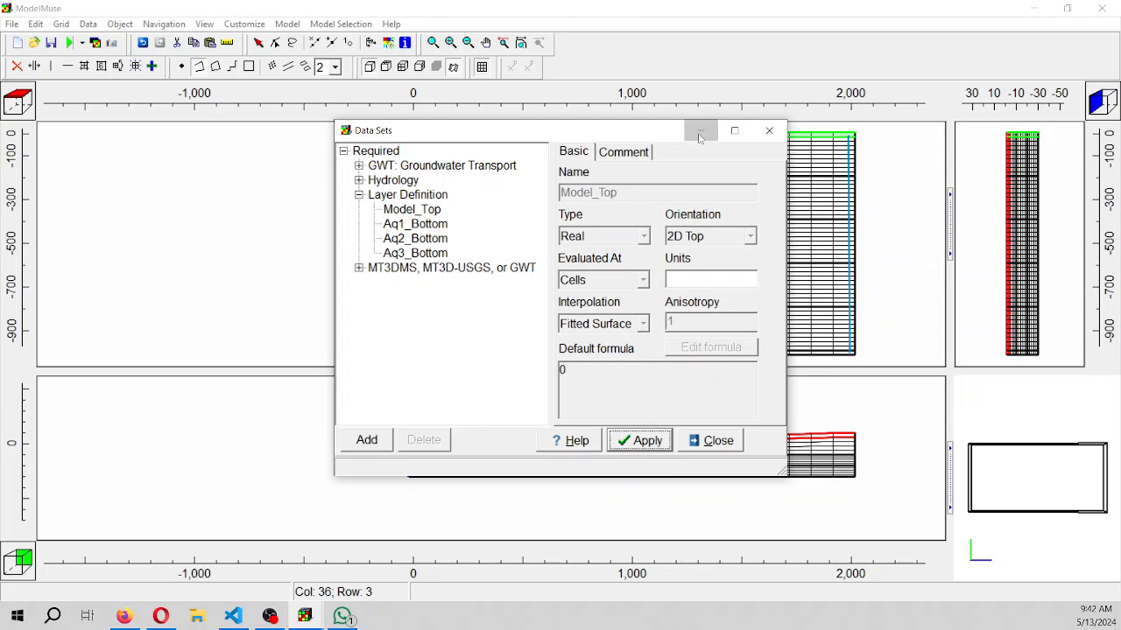
Put the Data Sets dialog away, close the browser window with the USGS page and return to the ModelMuse model being built
click(700, 138)
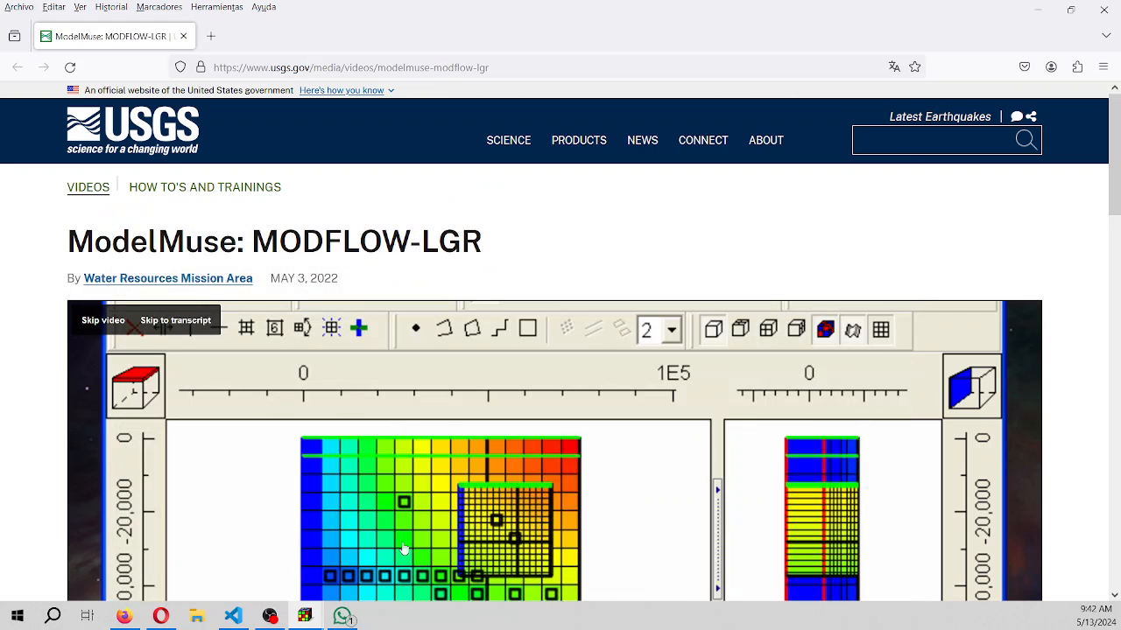
click(1117, 11)
mouse_move(304, 617)
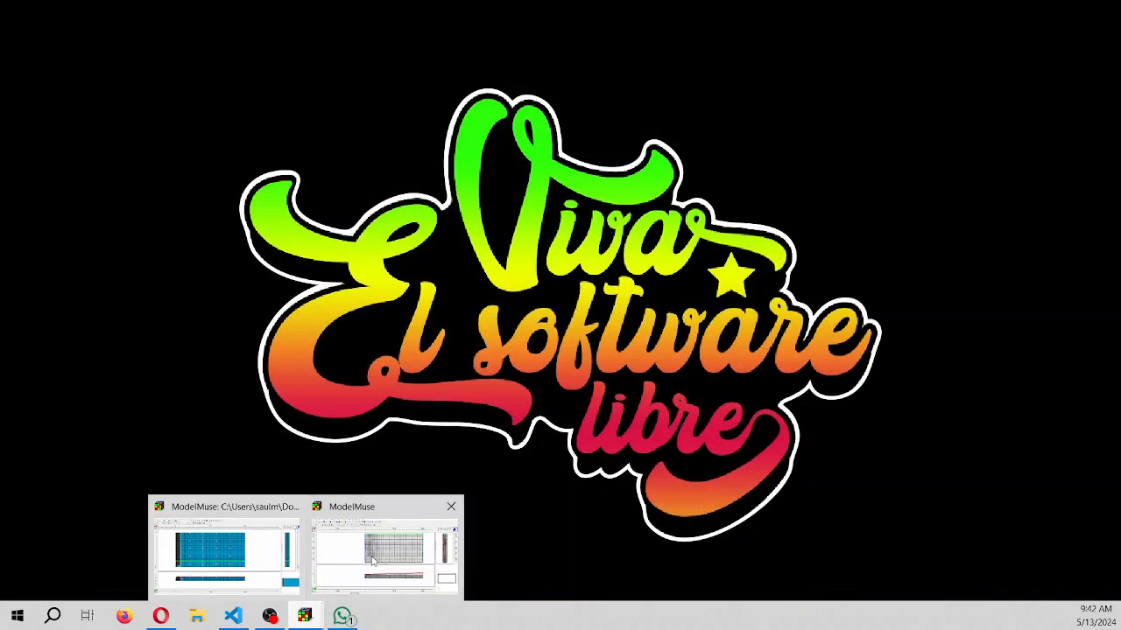
click(372, 561)
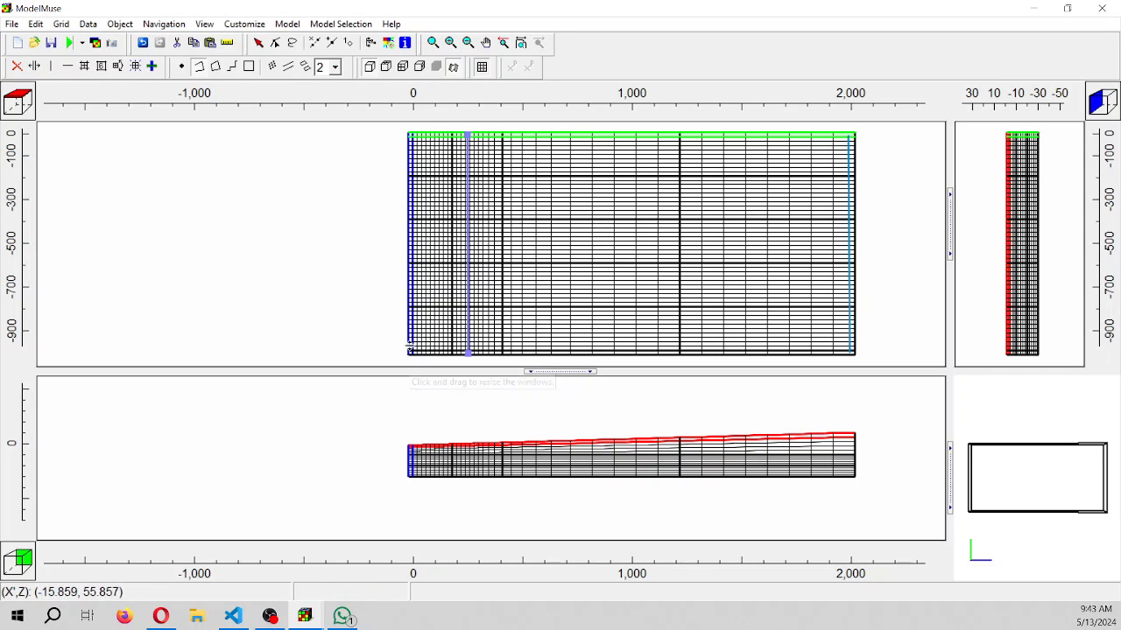
Draw a rectangle object around all rows of the grid's first columns, from about X = -60 to X = 190
scroll(415, 484, up, 2)
scroll(415, 484, up, 2)
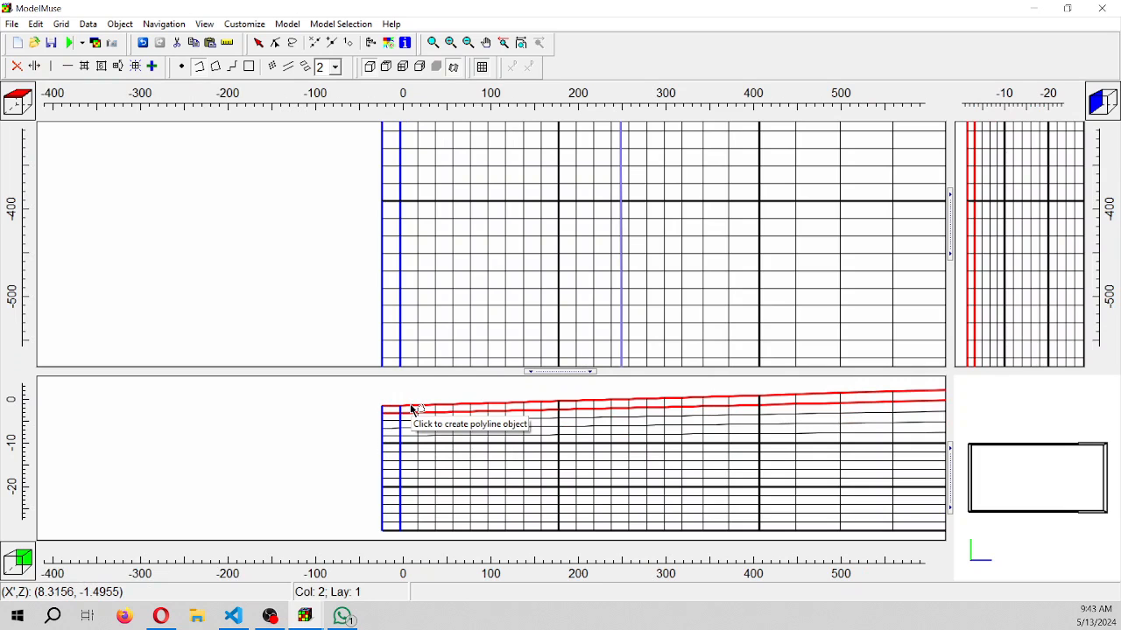
scroll(482, 407, down, 4)
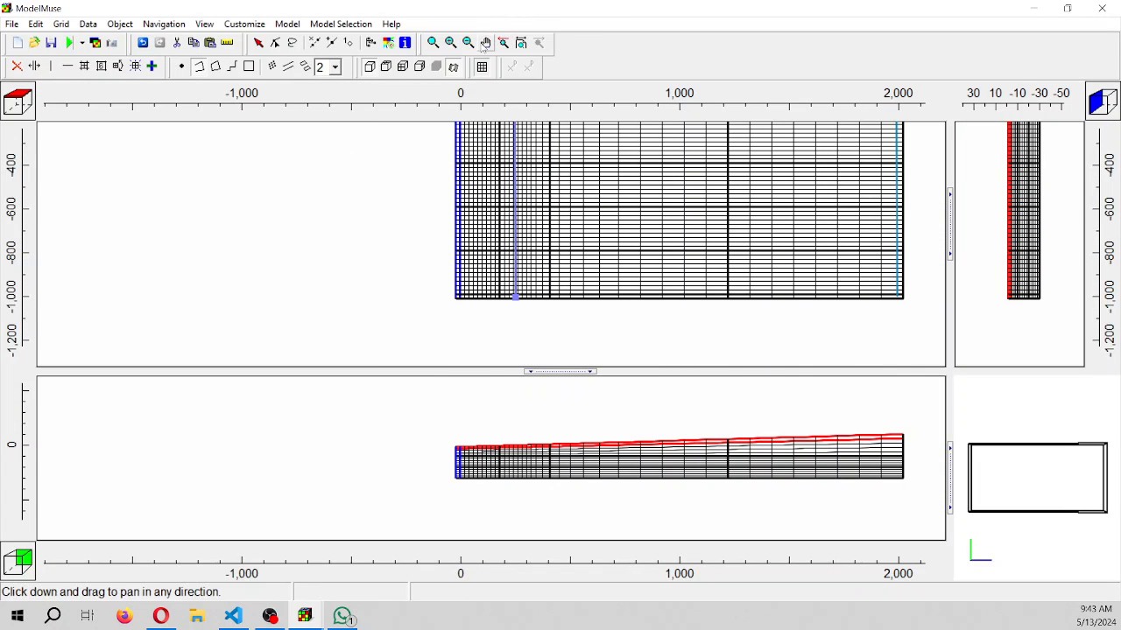
click(486, 42)
drag(535, 195, 528, 251)
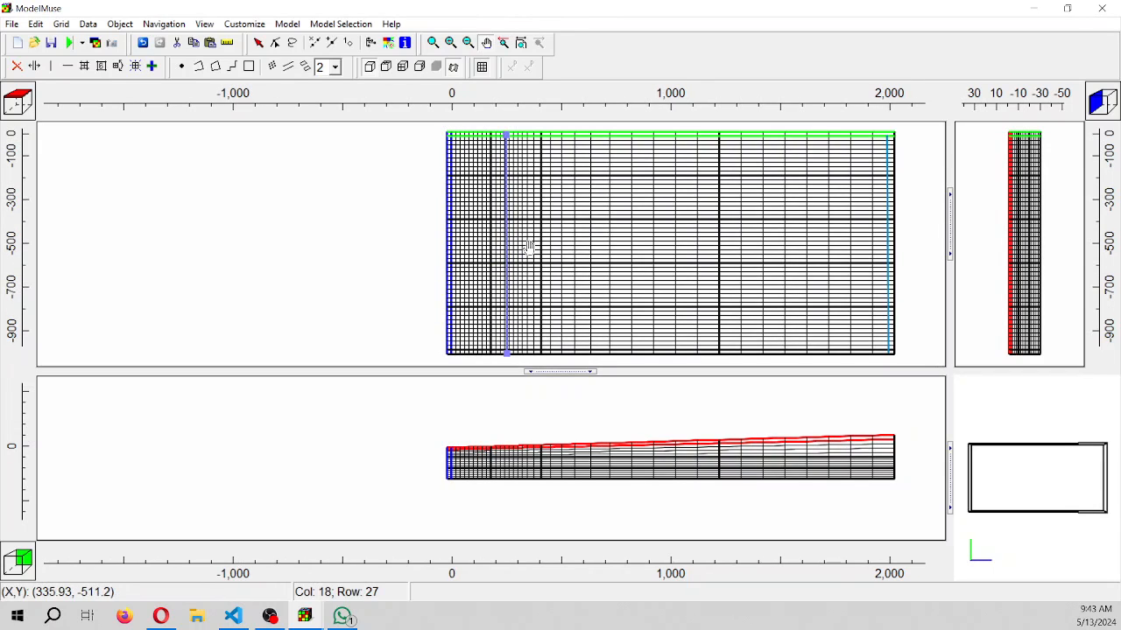
click(249, 67)
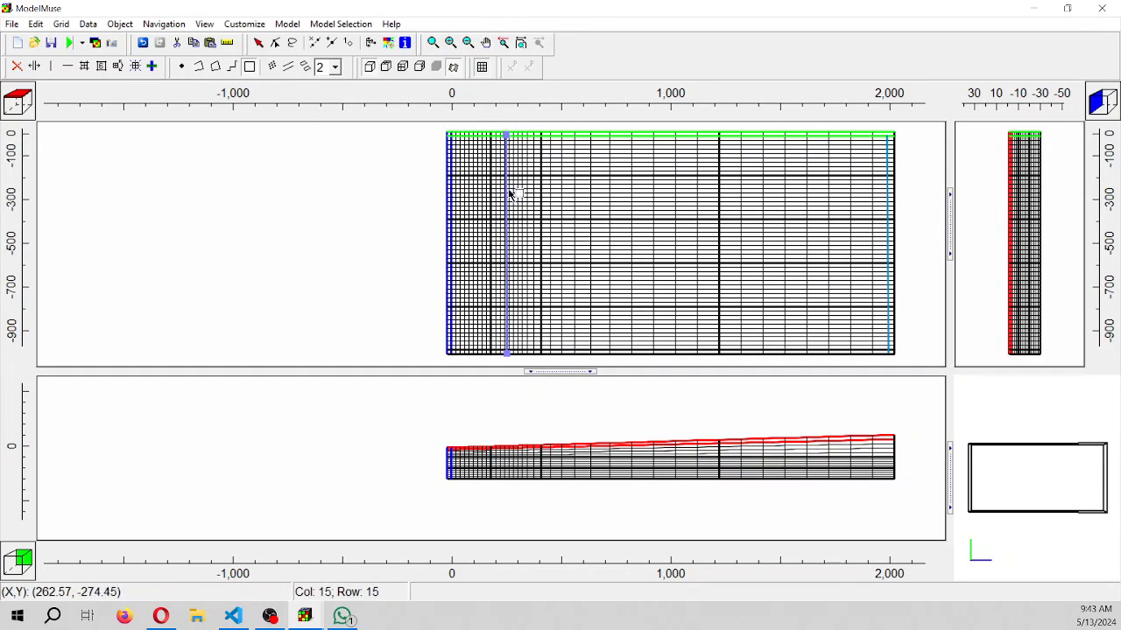
mouse_move(439, 131)
mouse_down()
mouse_move(505, 339)
mouse_move(504, 371)
mouse_move(495, 357)
mouse_up()
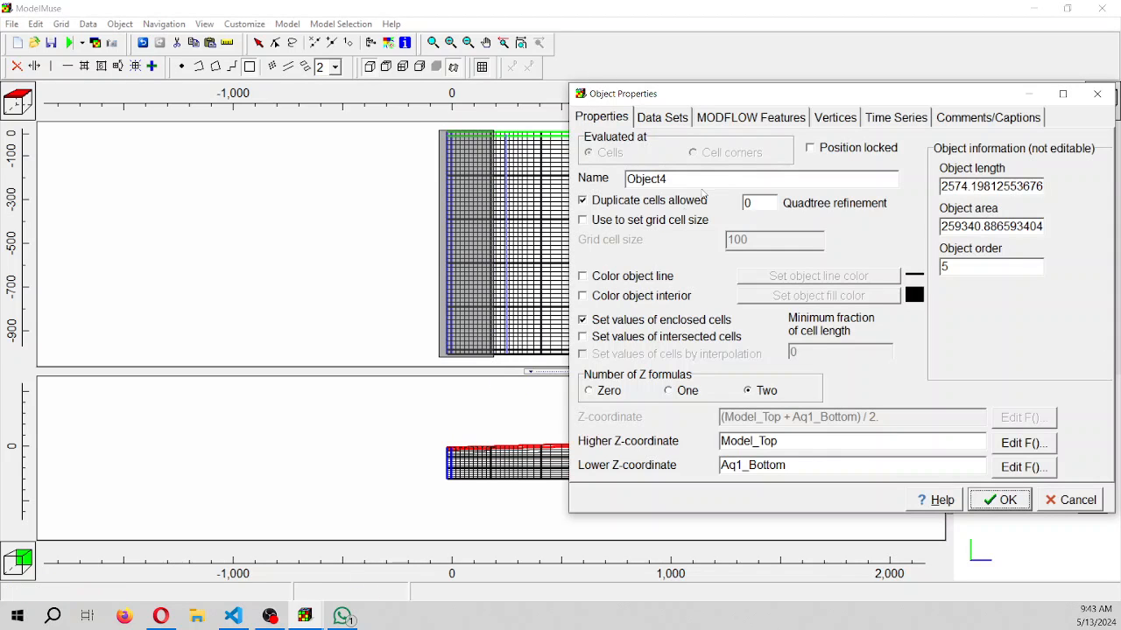
Name the rectangle object Sea_Elev0, color its line light violet-blue and set its number of Z formulas to Zero
double_click(648, 179)
text(Sea Elev0)
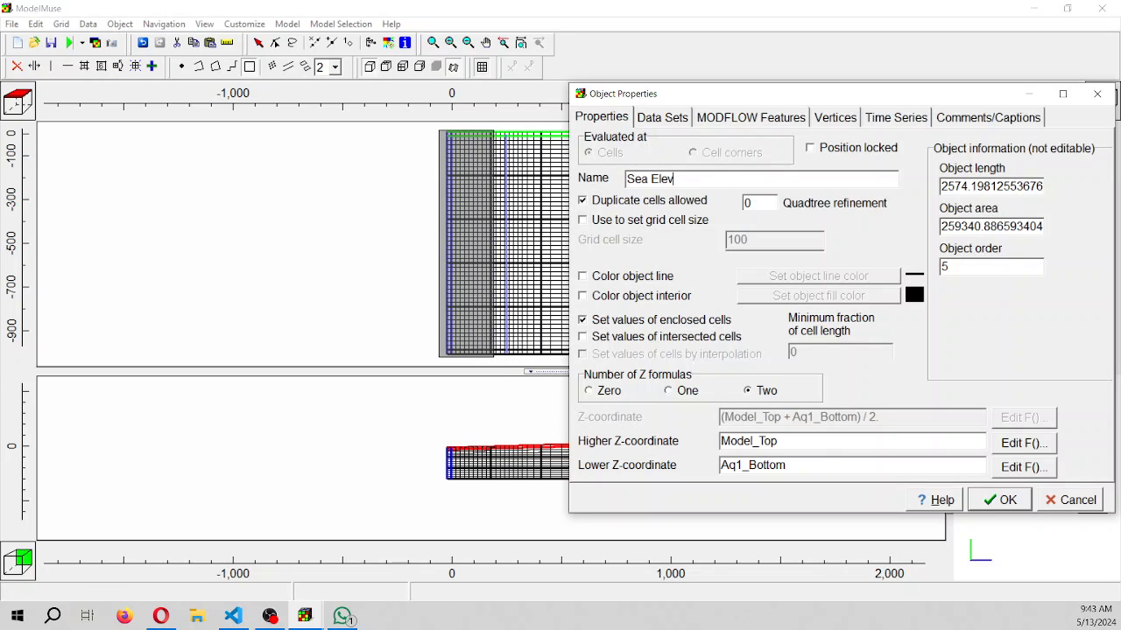
click(658, 276)
click(589, 211)
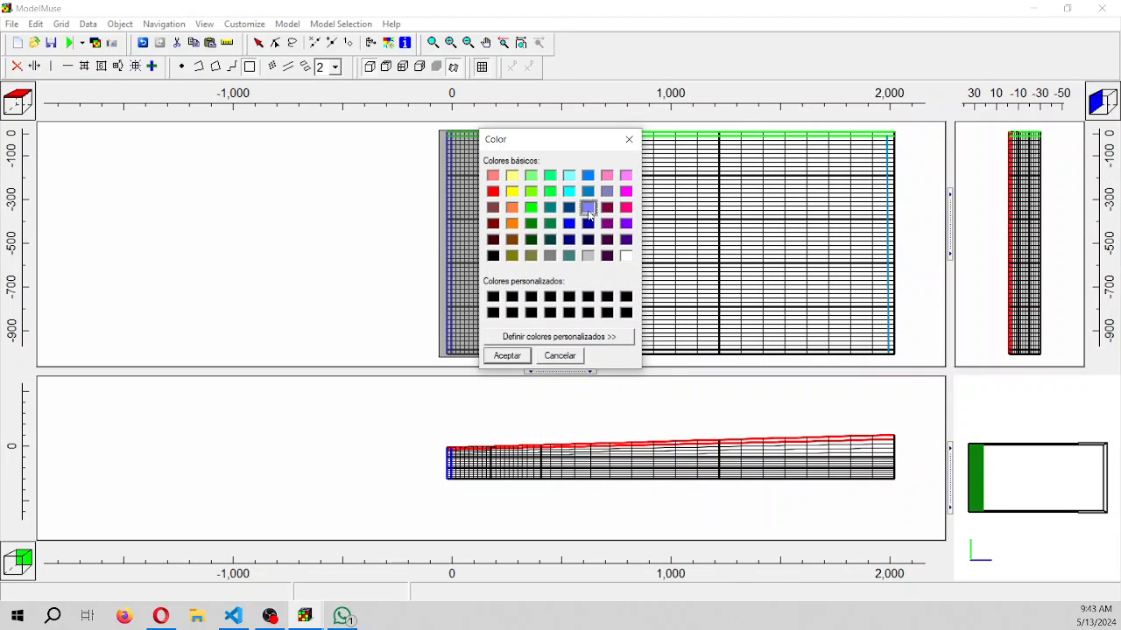
click(524, 359)
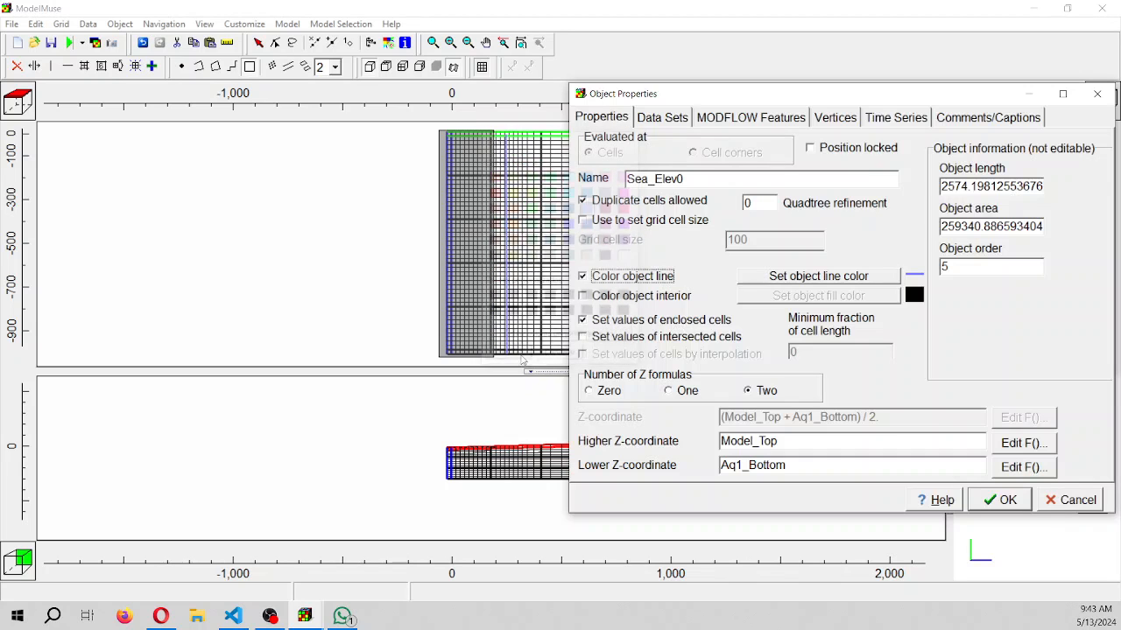
click(593, 394)
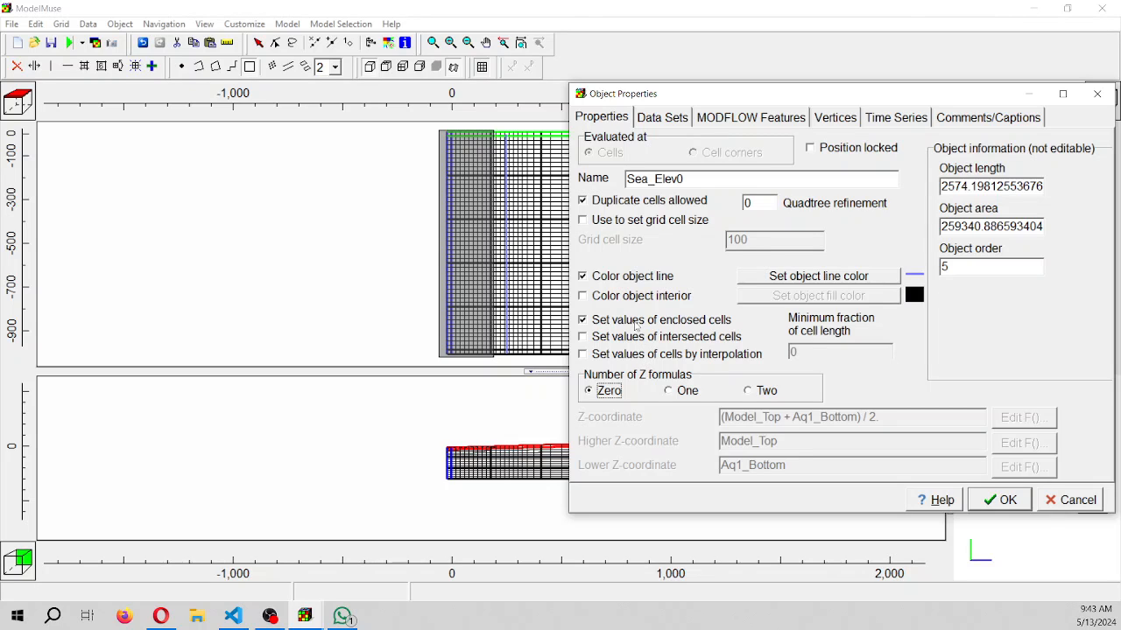
Assign the Model_Top data set a formula of 0 for the Sea_Elev0 object and accept its properties
click(739, 119)
click(653, 121)
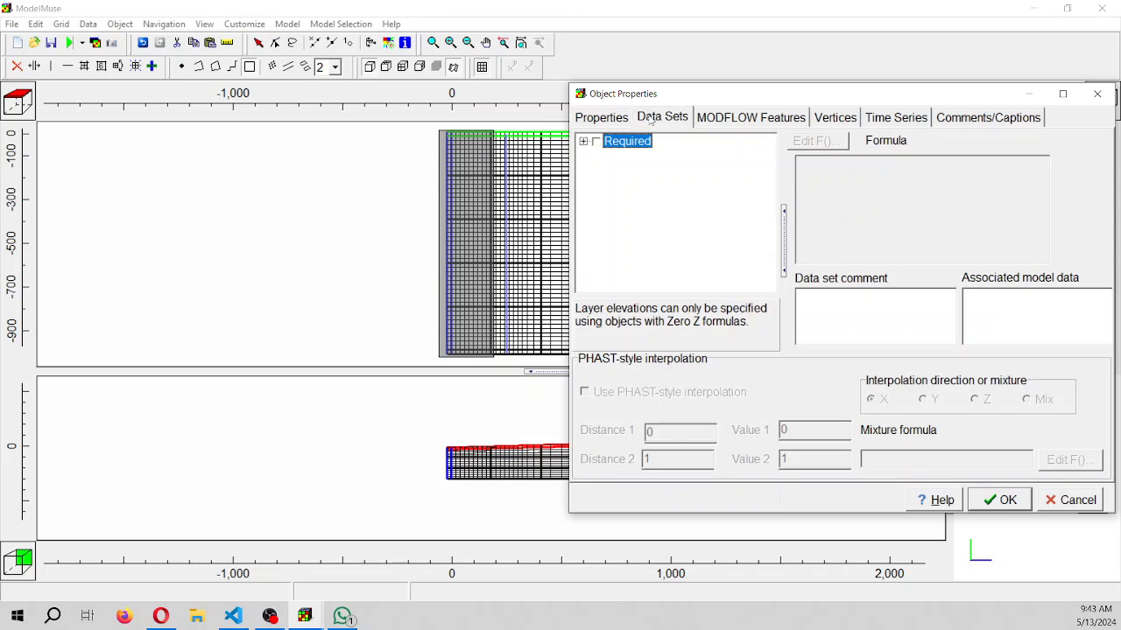
click(583, 141)
click(599, 156)
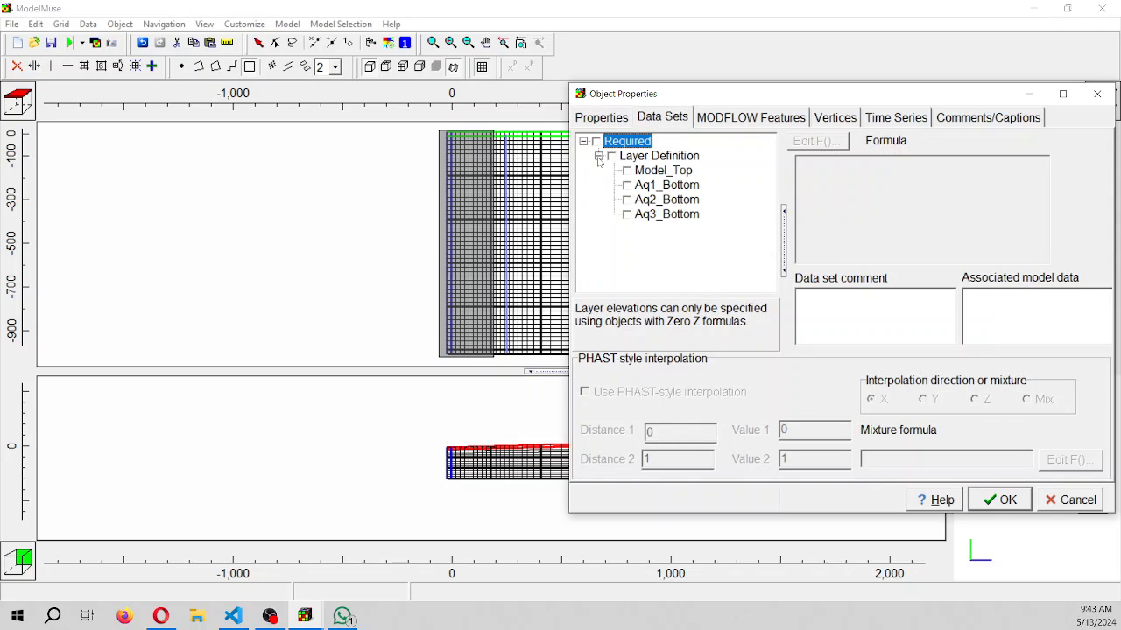
click(628, 172)
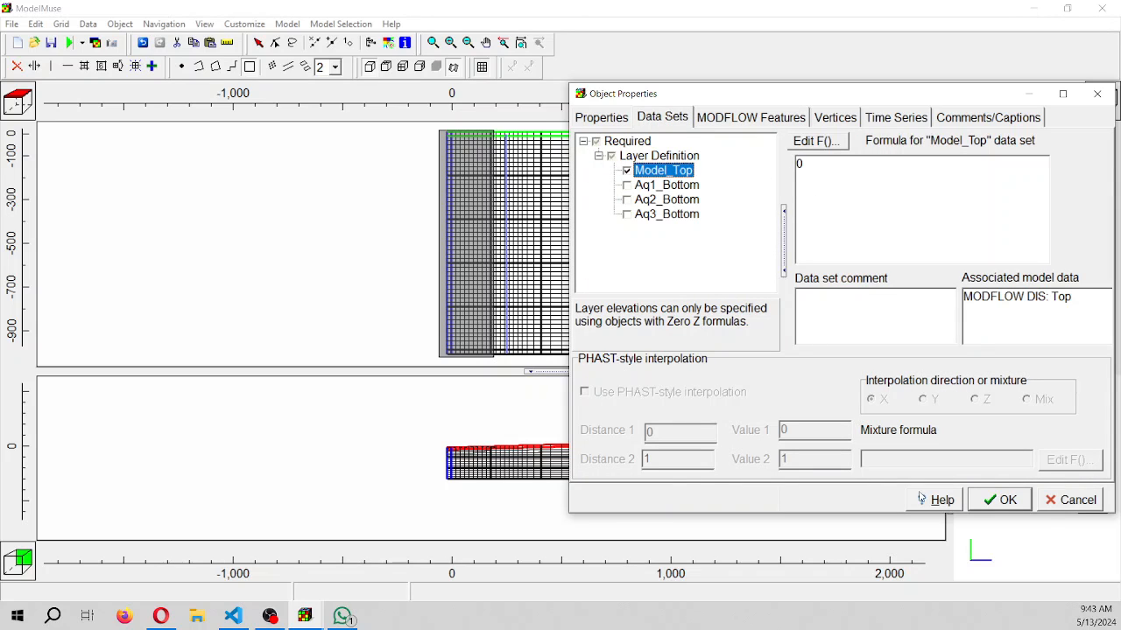
click(1004, 500)
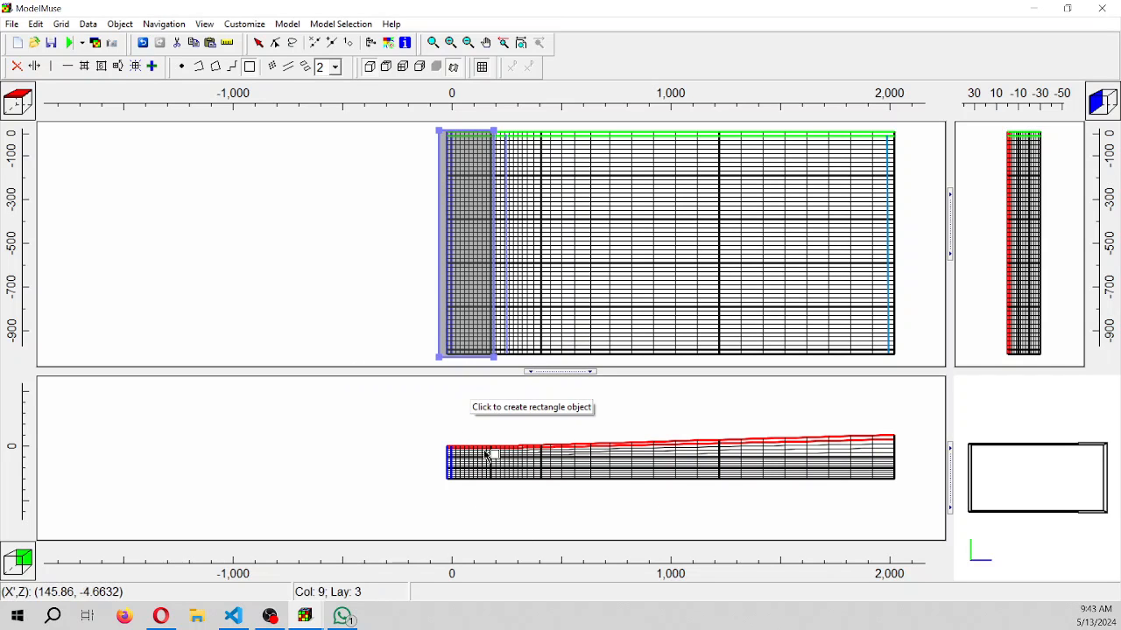
Check the flattened top near the sea in the front view, and hide all objects in the model
scroll(463, 465, up, 3)
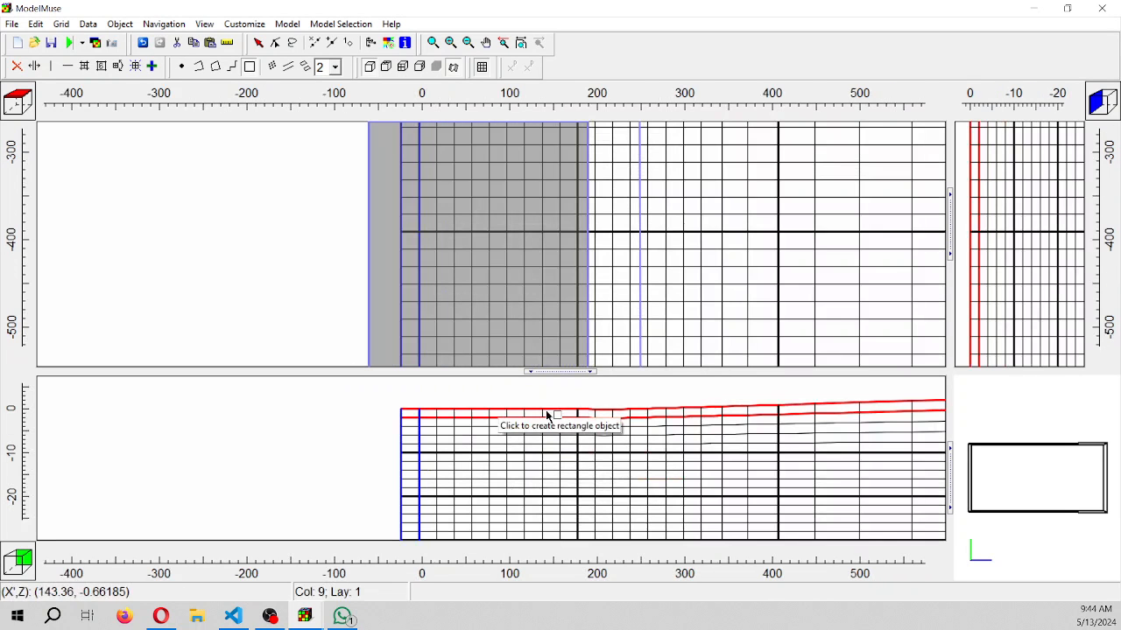
scroll(551, 419, down, 5)
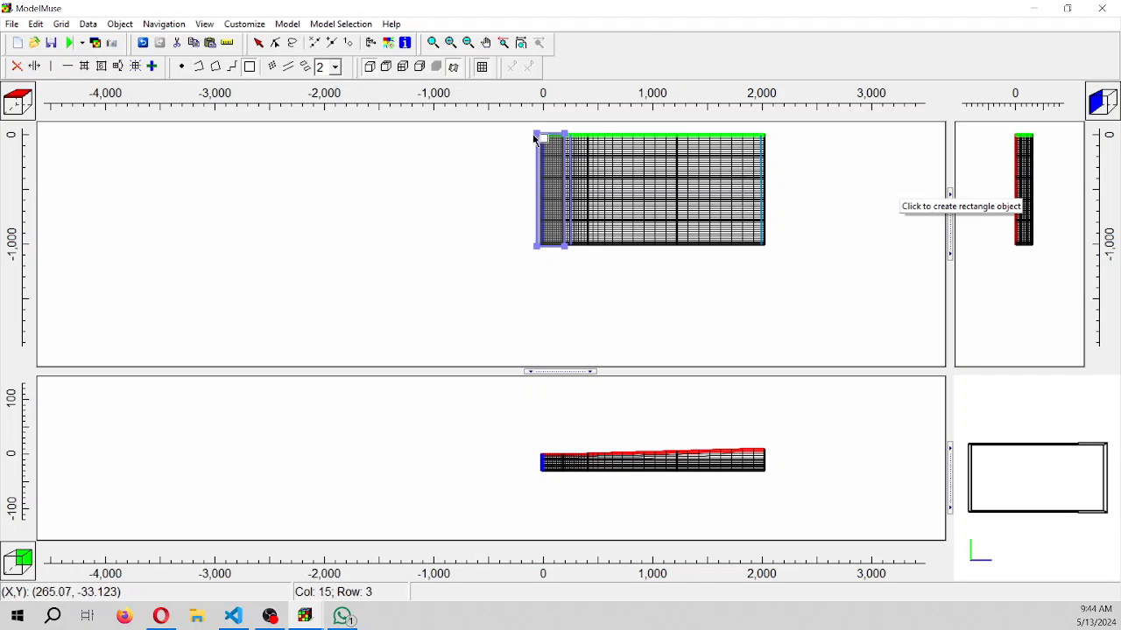
click(120, 24)
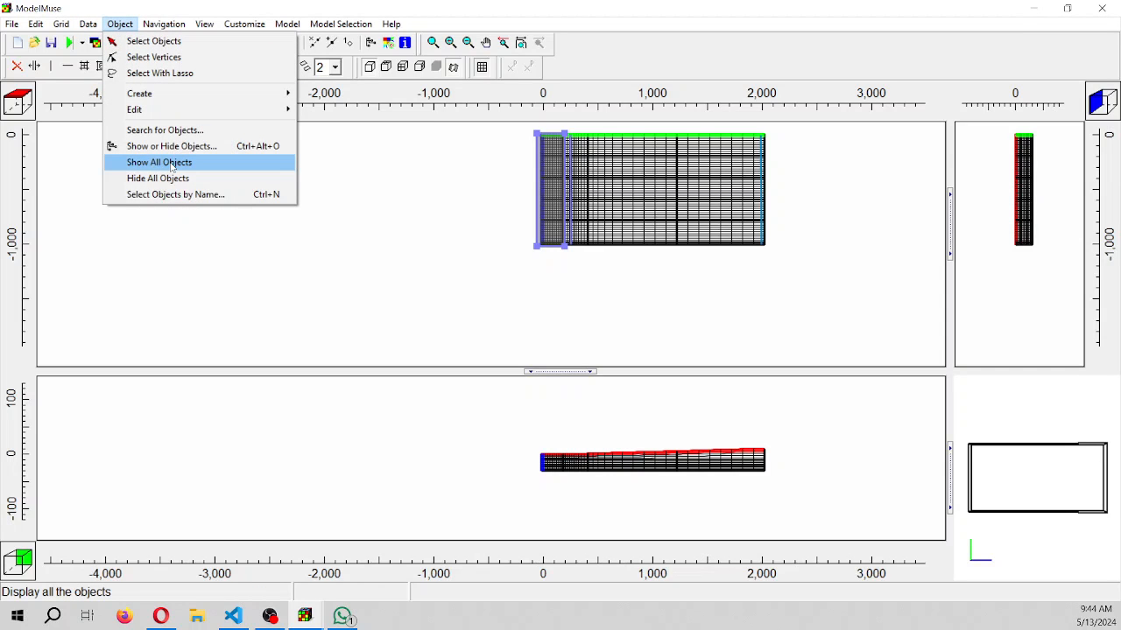
click(179, 178)
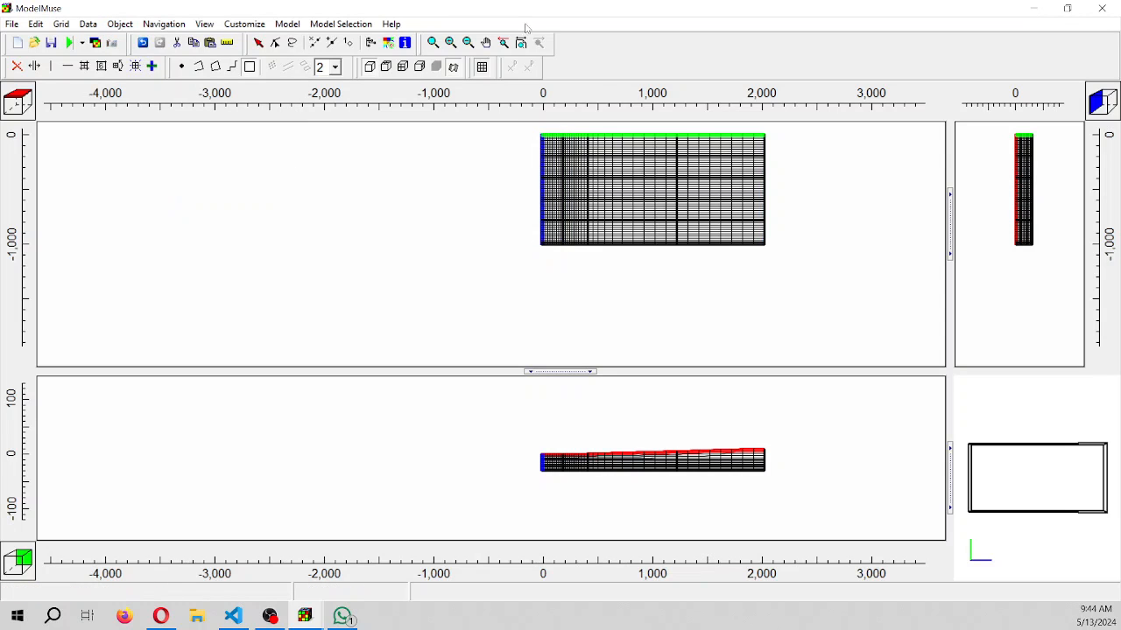
Draw a straight polyline object about 997 long down the grid's inland end, near X = 1980, from the first to the last row
click(486, 42)
drag(595, 208, 382, 271)
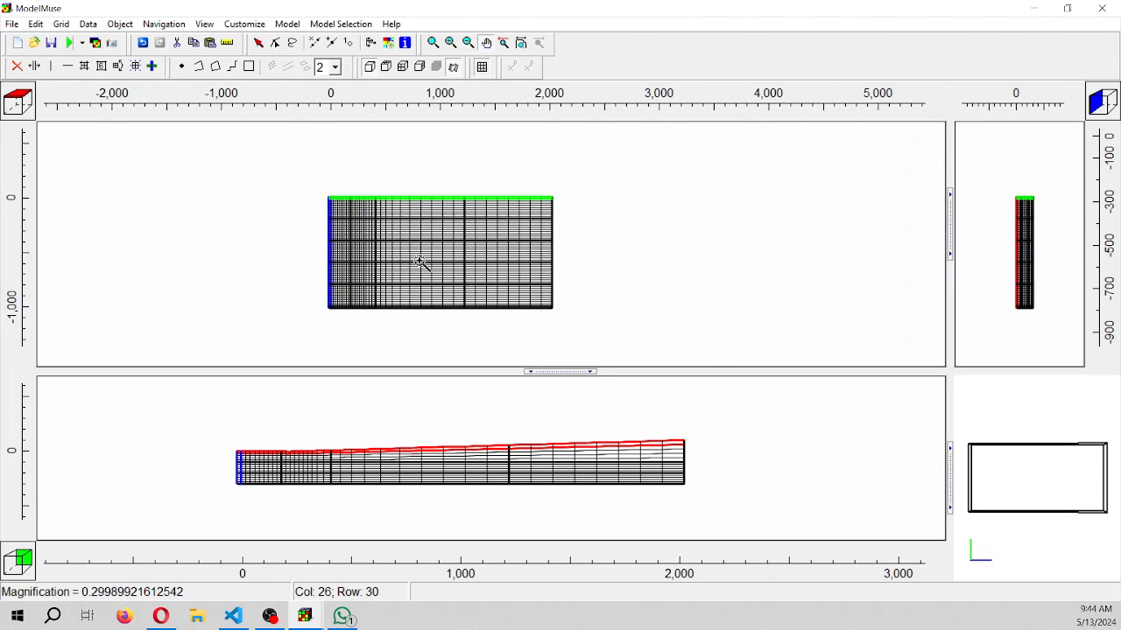
click(420, 262)
drag(555, 382, 553, 407)
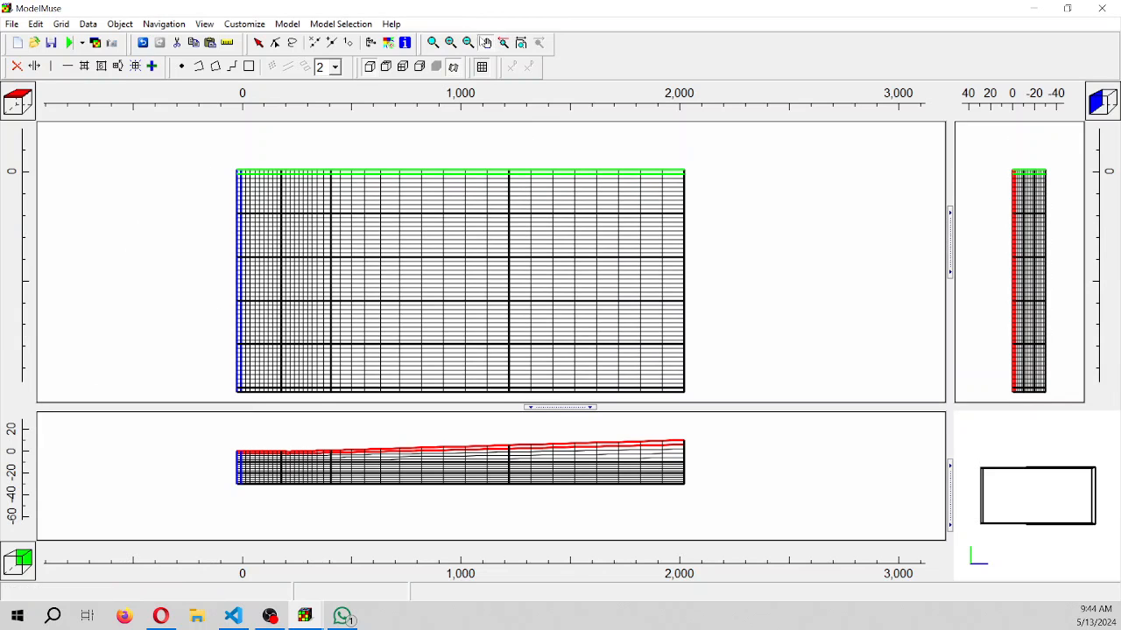
click(487, 42)
drag(546, 201, 521, 168)
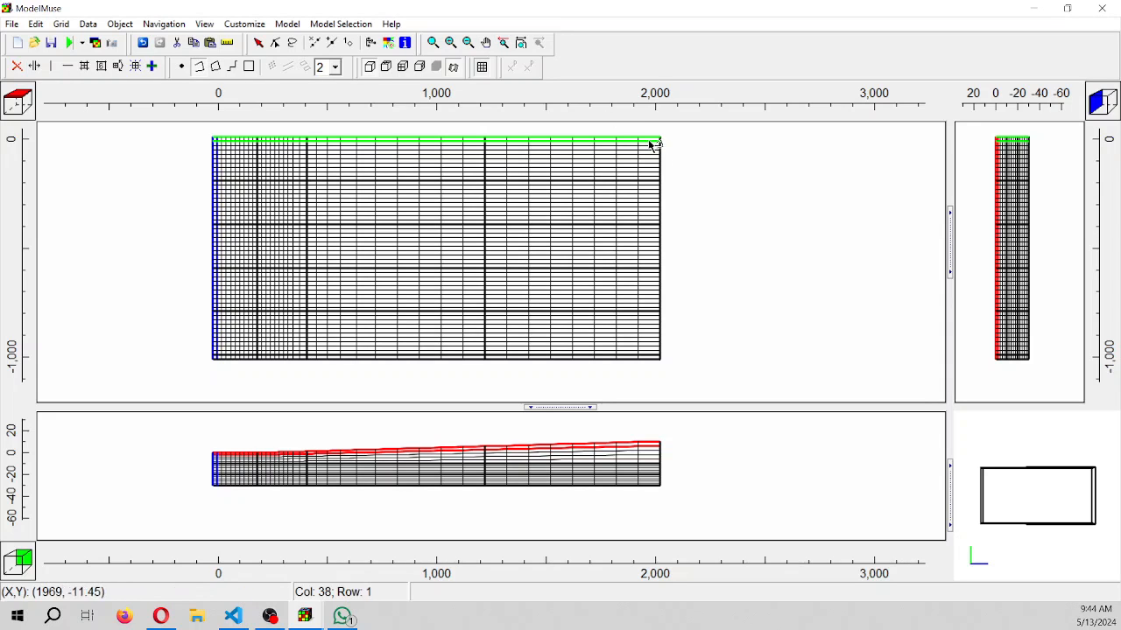
double_click(650, 358)
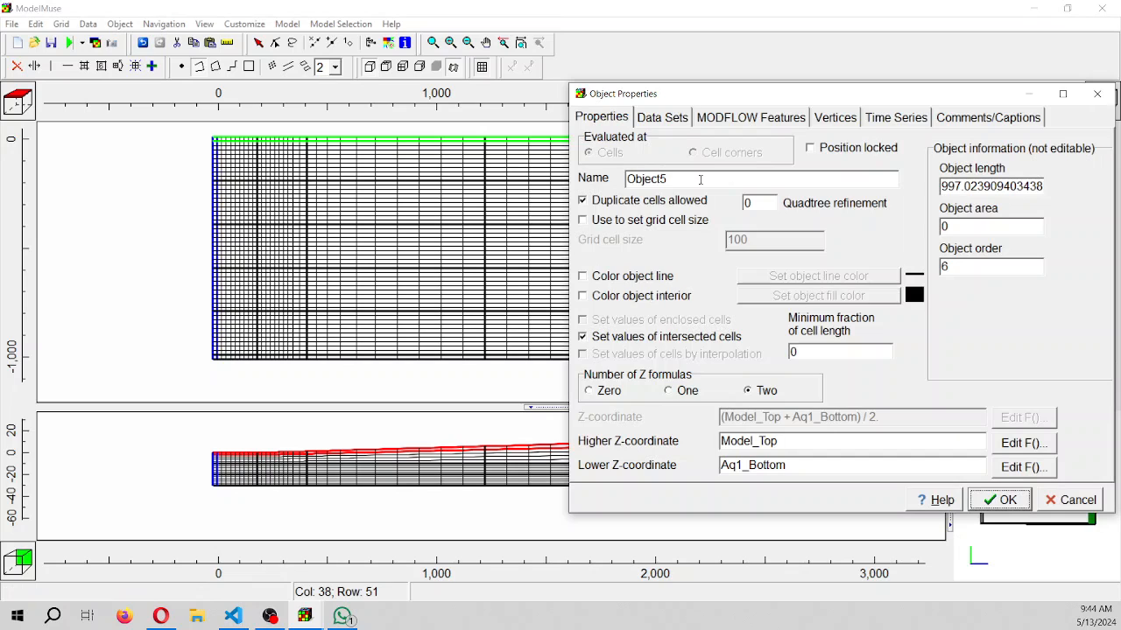
Name the inland line object GHB_Head_5m and color its line muted violet-blue
text(GHB_HEAD)
key(BackSpace)
key(BackSpace)
key(BackSpace)
text(ead_5m)
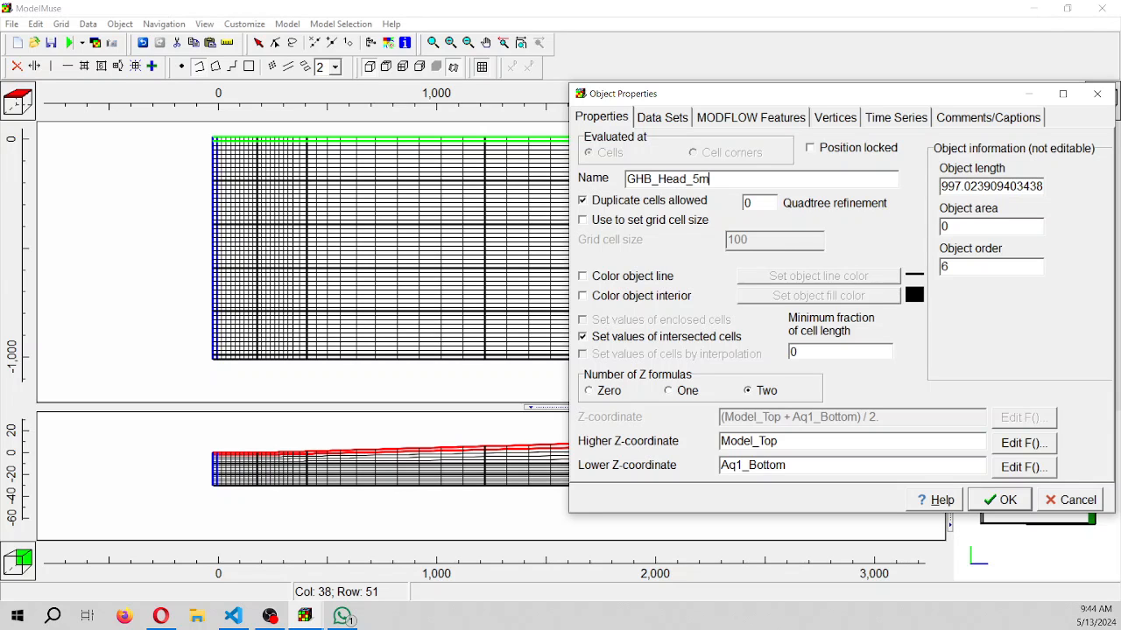
click(647, 277)
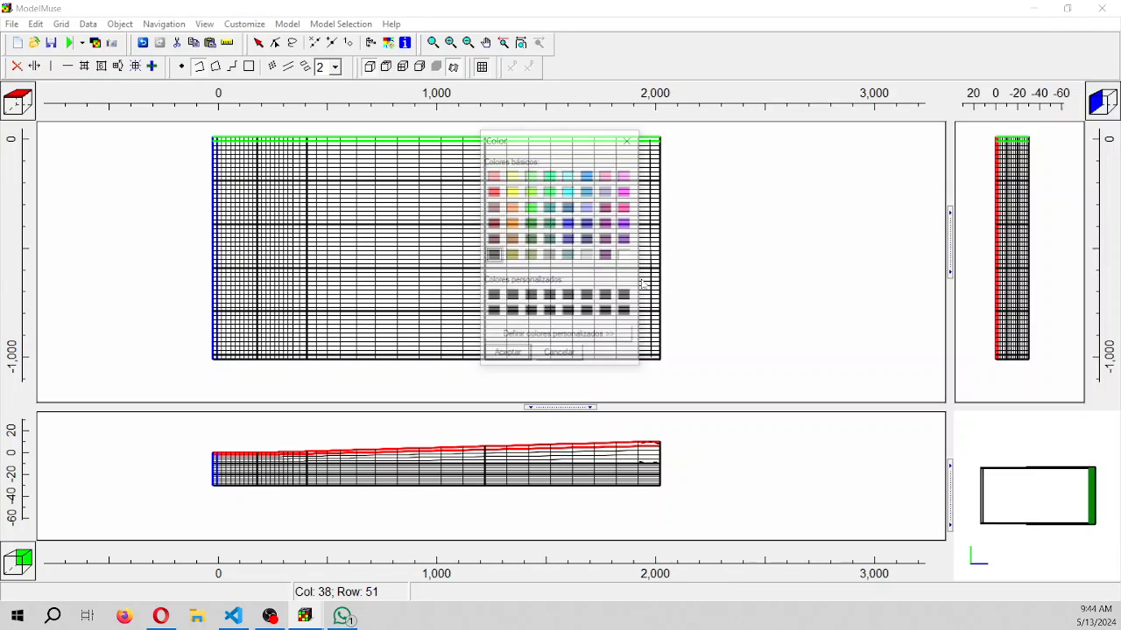
click(610, 192)
click(507, 355)
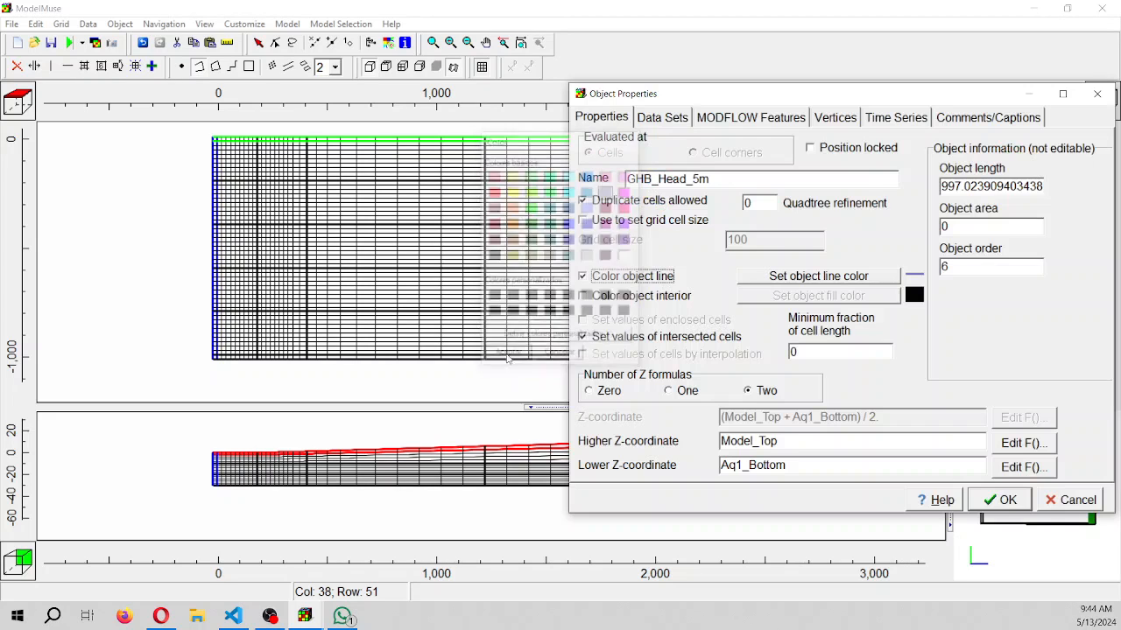
Give the GHB_Head_5m object one Z formula with a Z-coordinate of 5
click(684, 393)
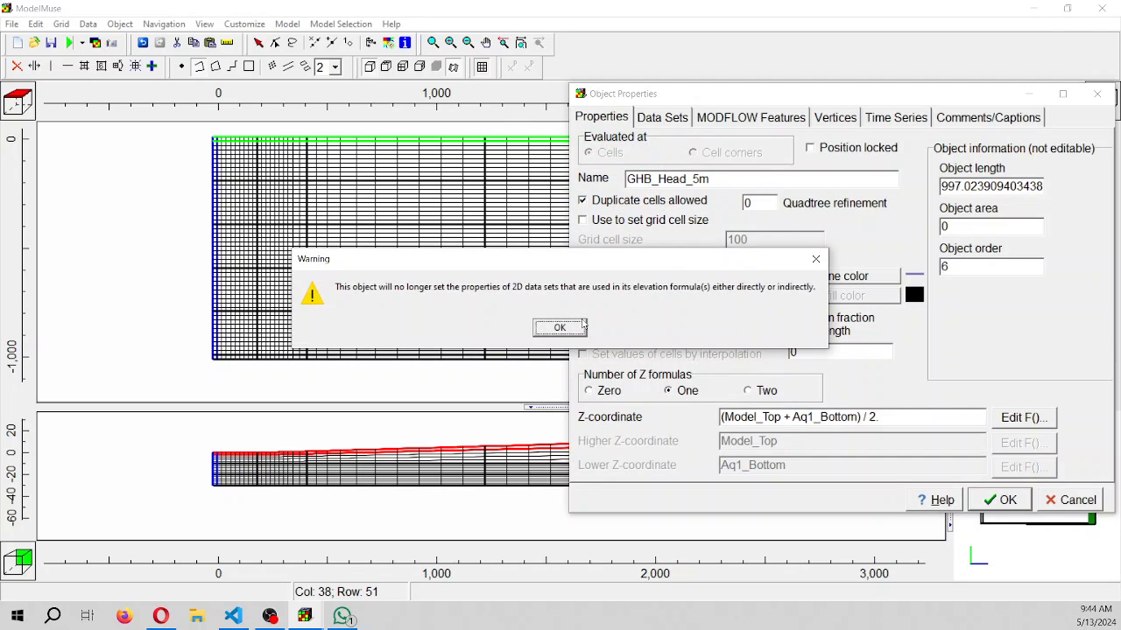
click(564, 328)
key(Tab)
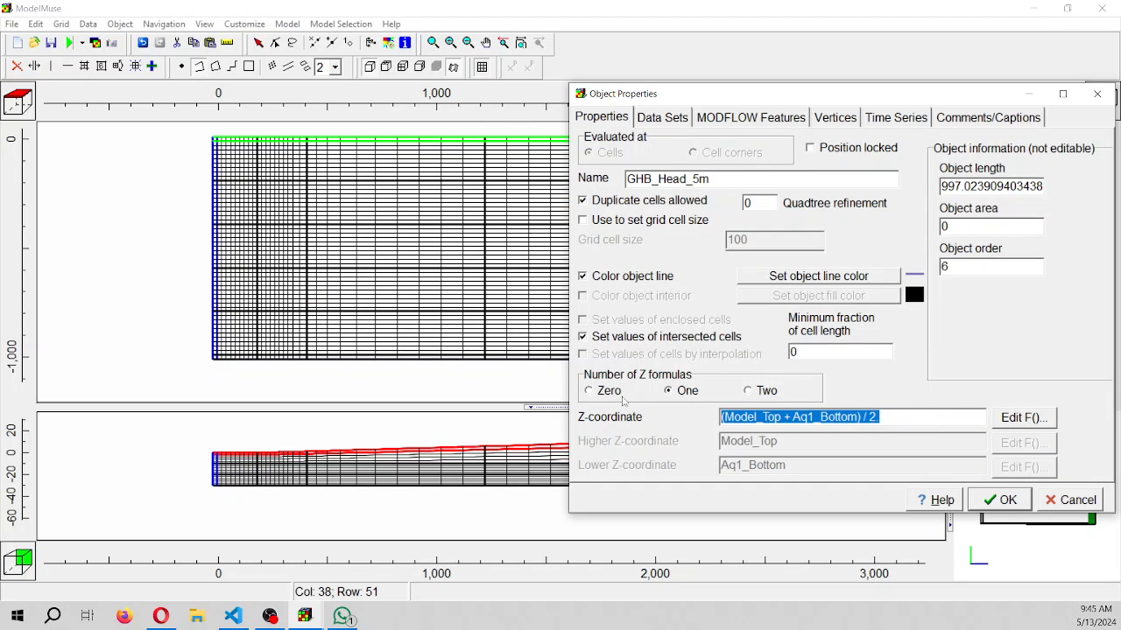
text(5)
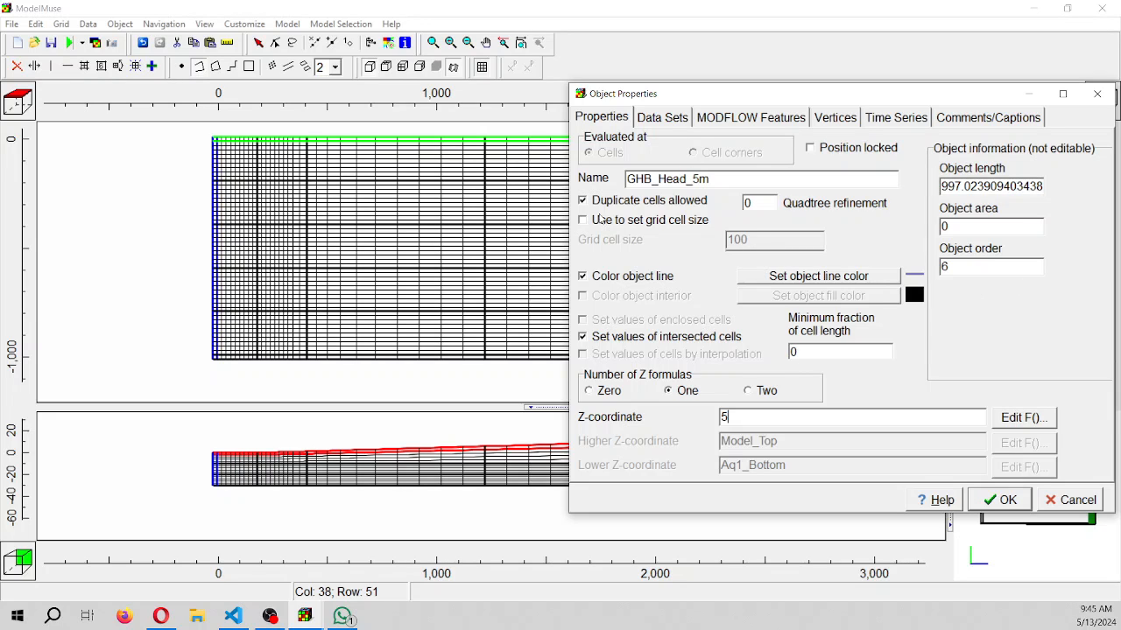
click(665, 121)
click(740, 122)
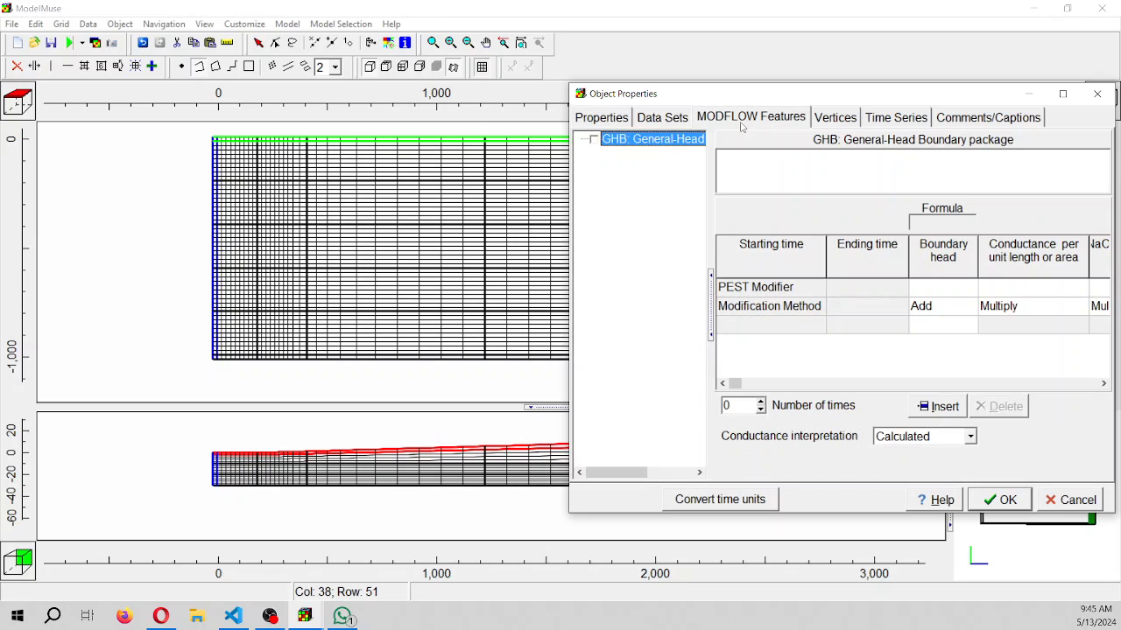
drag(804, 98, 331, 72)
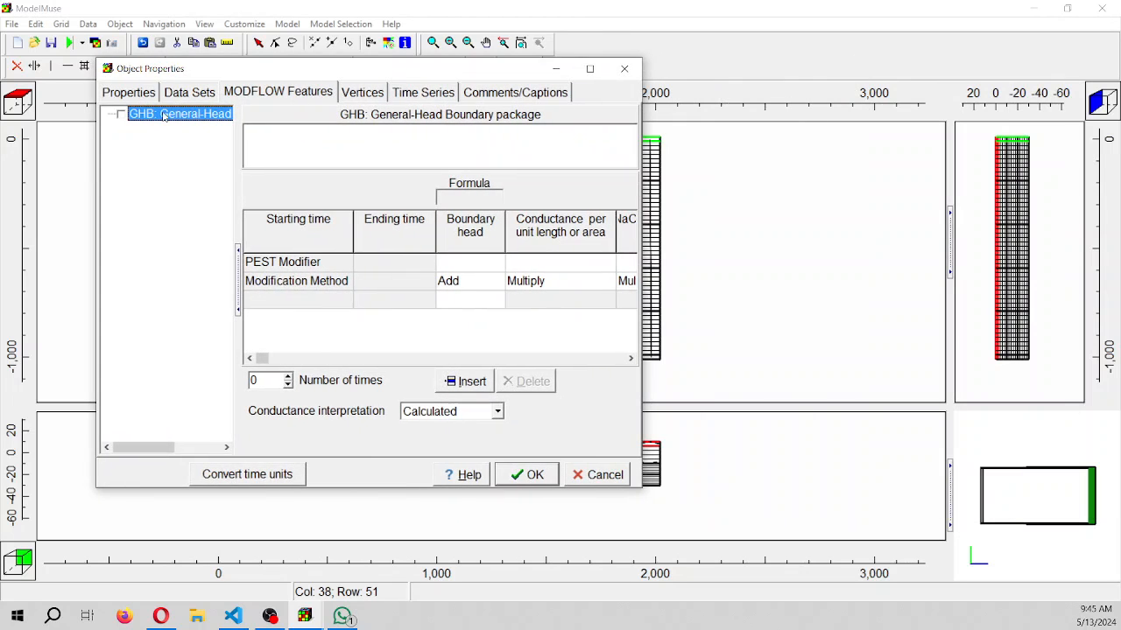
click(329, 302)
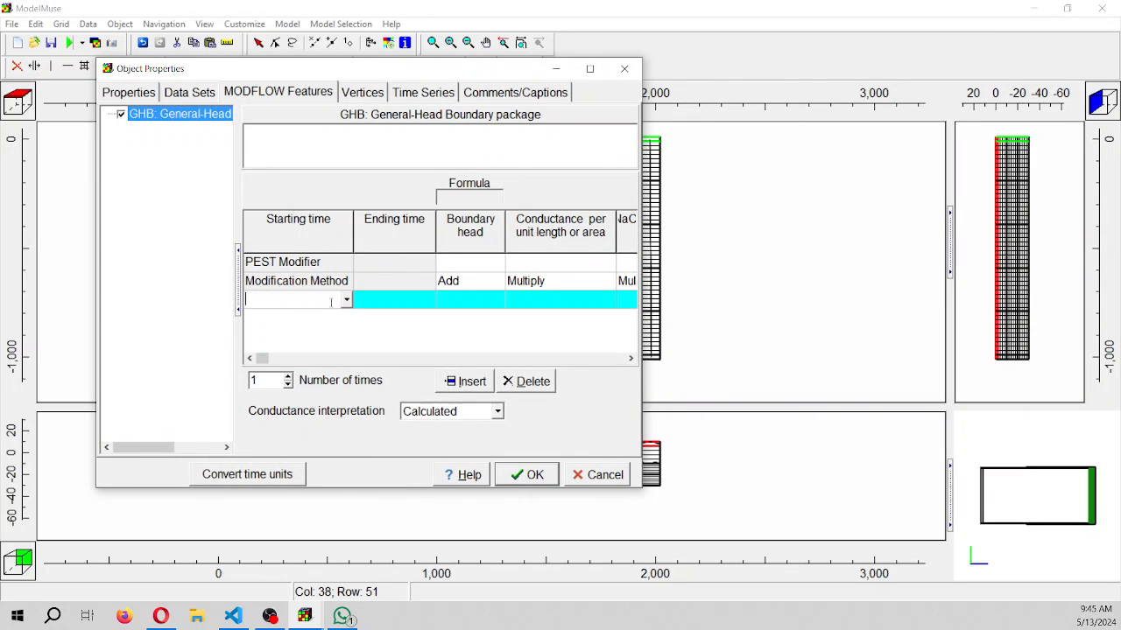
click(347, 300)
click(338, 315)
click(394, 299)
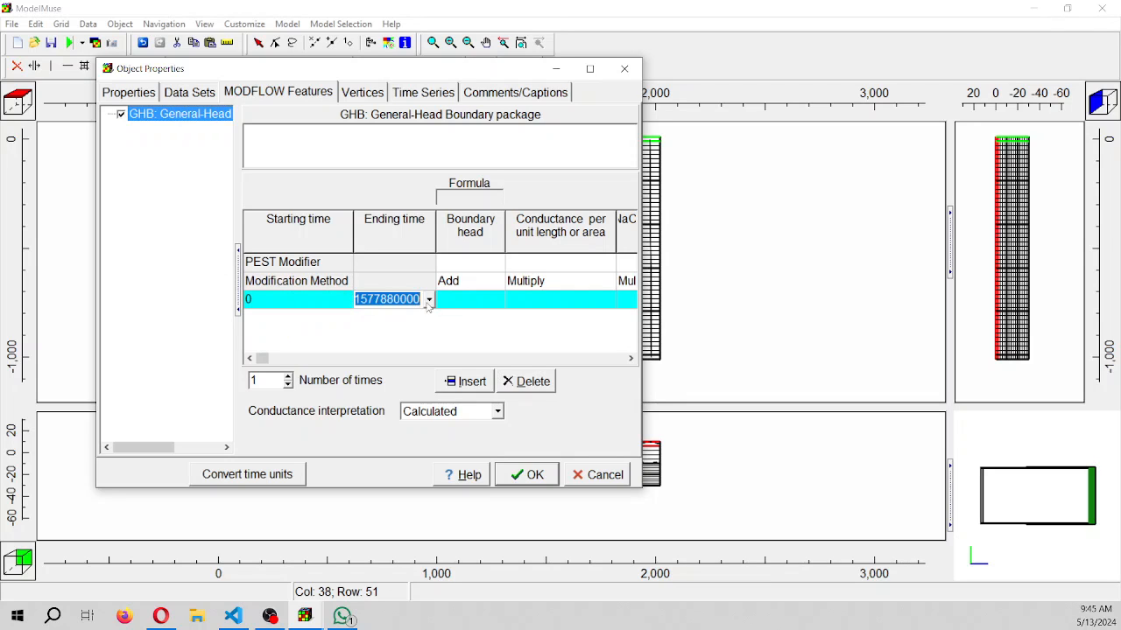
click(429, 299)
click(424, 331)
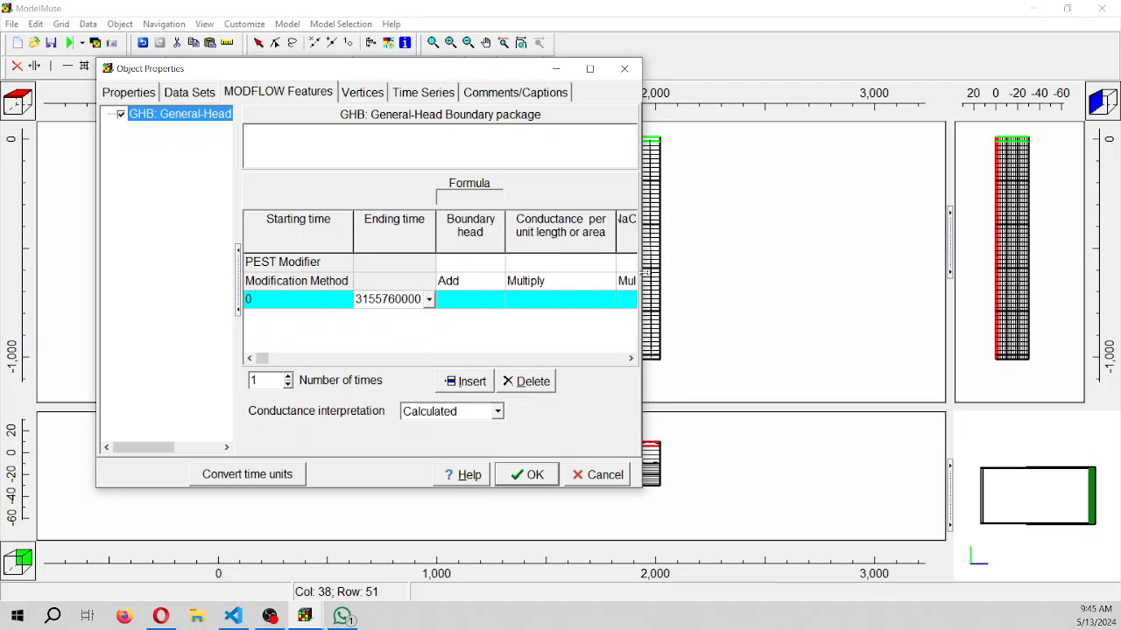
drag(643, 277, 899, 261)
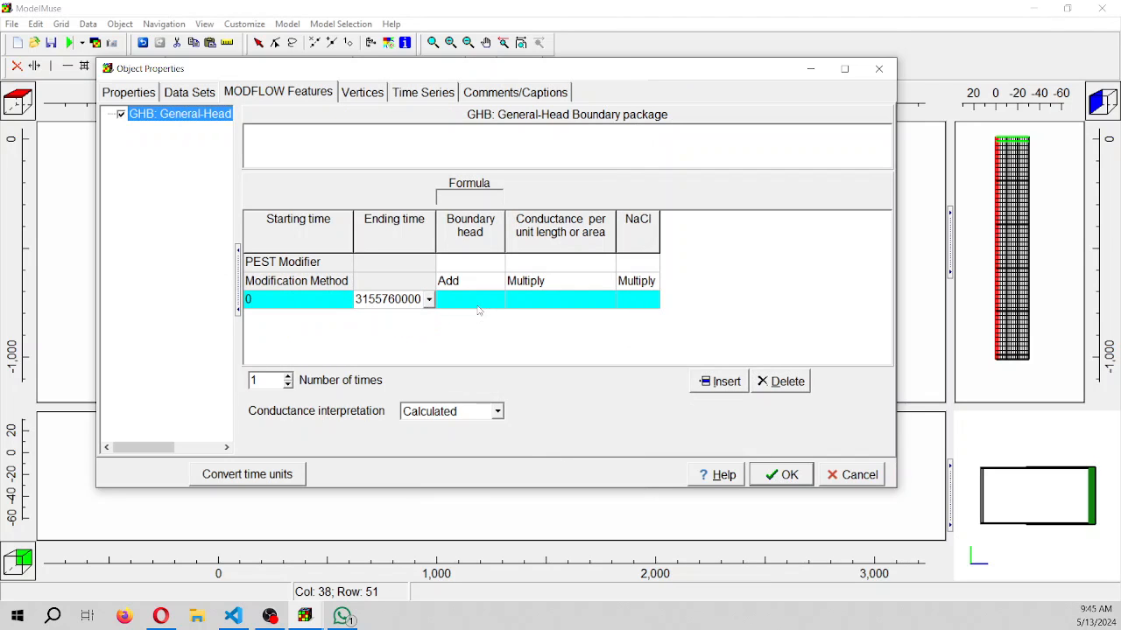
Set the period's boundary head to 5, its conductance to 0.001 and its NaCl concentration to 0
click(477, 301)
text(5)
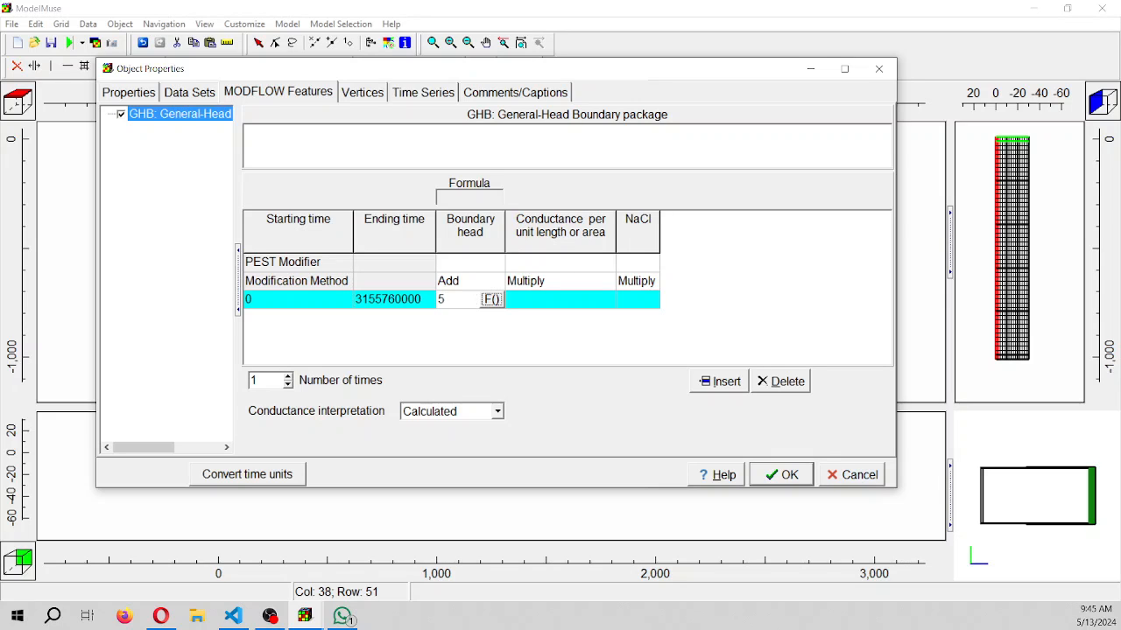
key(alt+Tab)
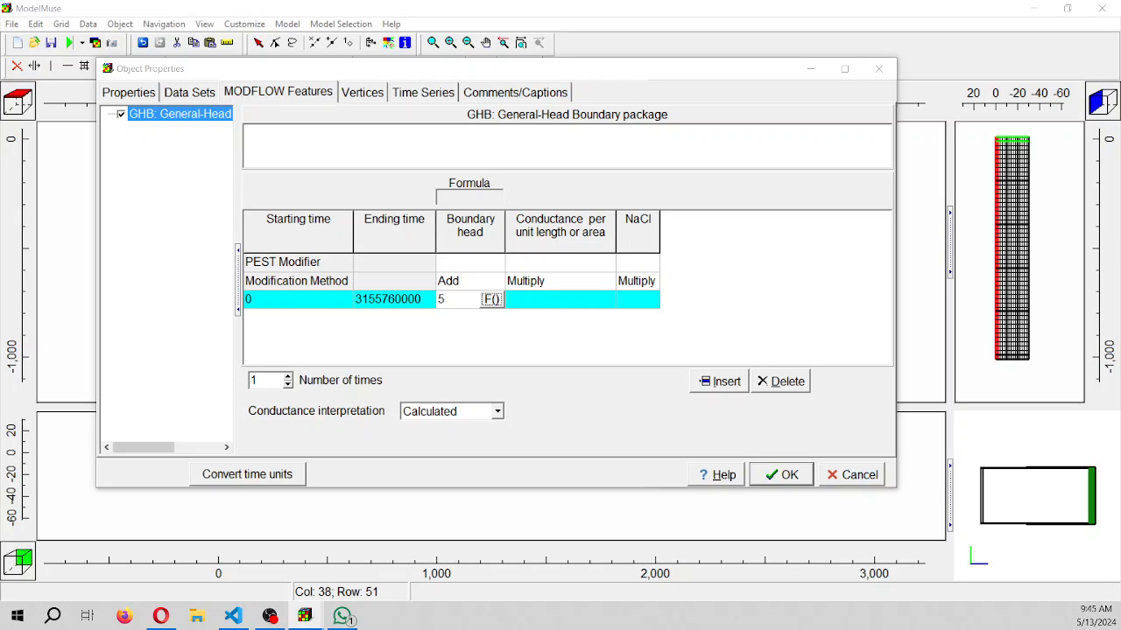
click(569, 302)
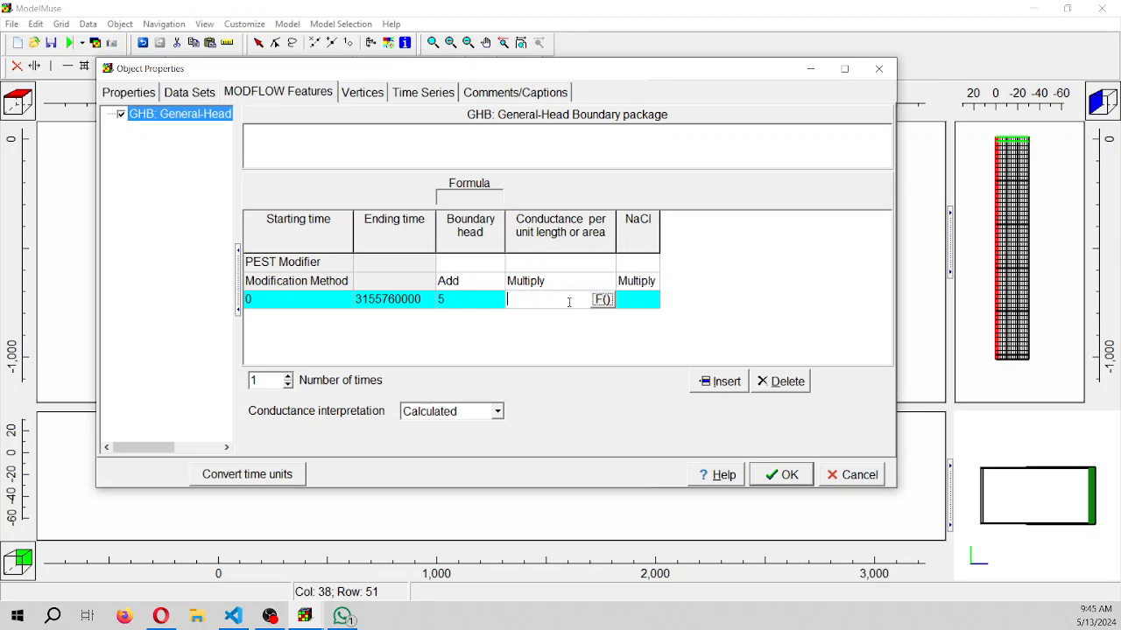
text(0.001)
click(646, 302)
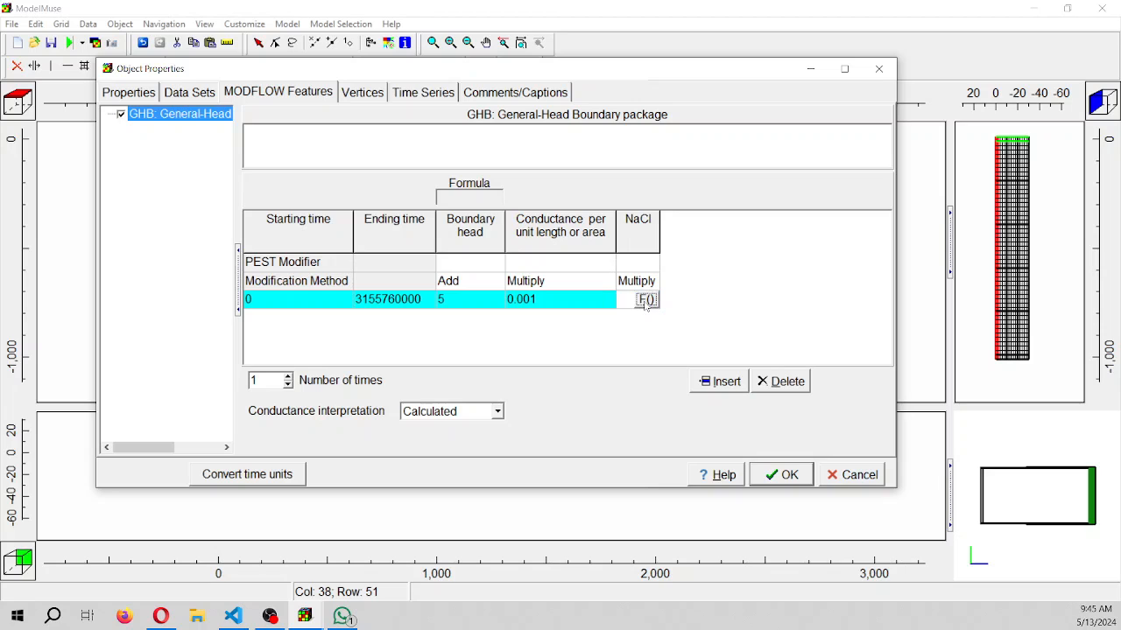
text(0)
Set the conductance interpretation to Direct and accept the GHB_Head_5m object's properties
click(478, 412)
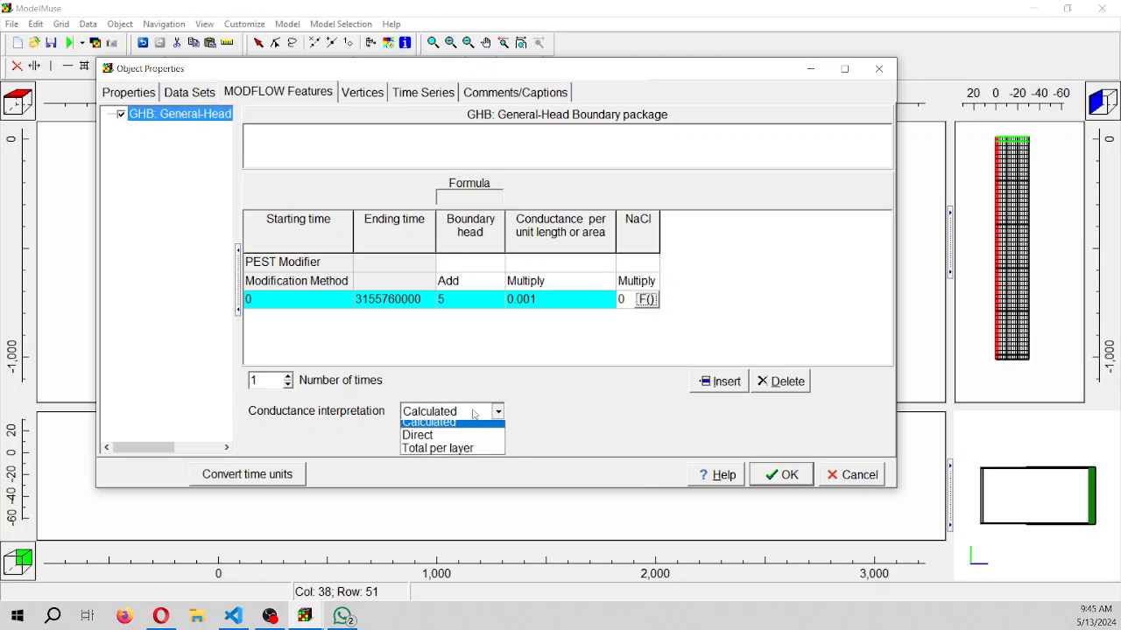
click(469, 440)
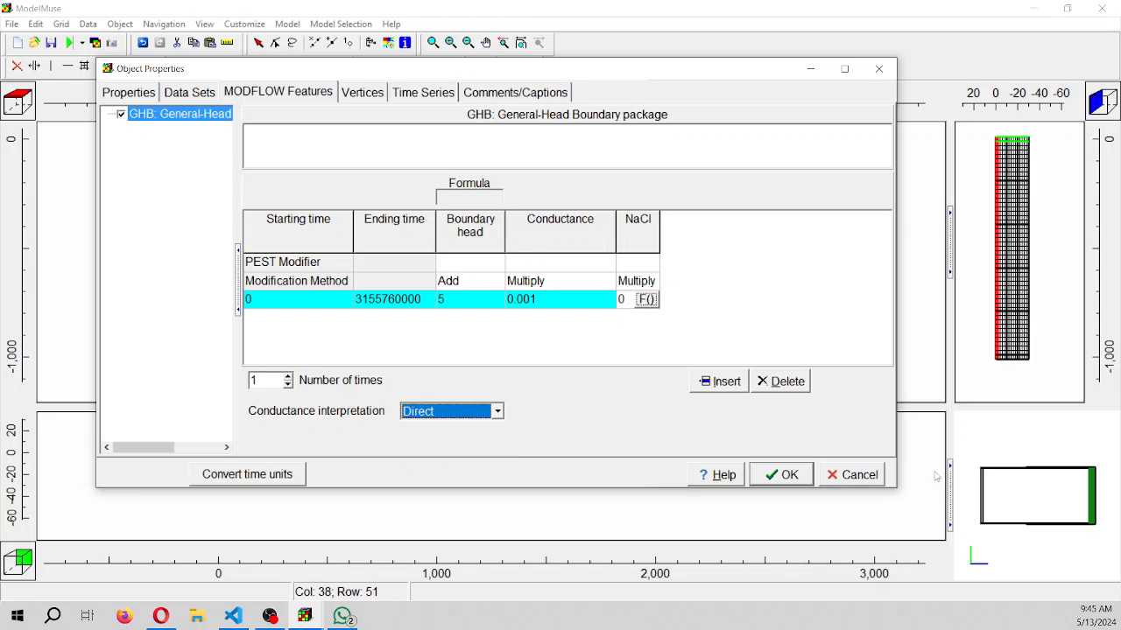
click(784, 477)
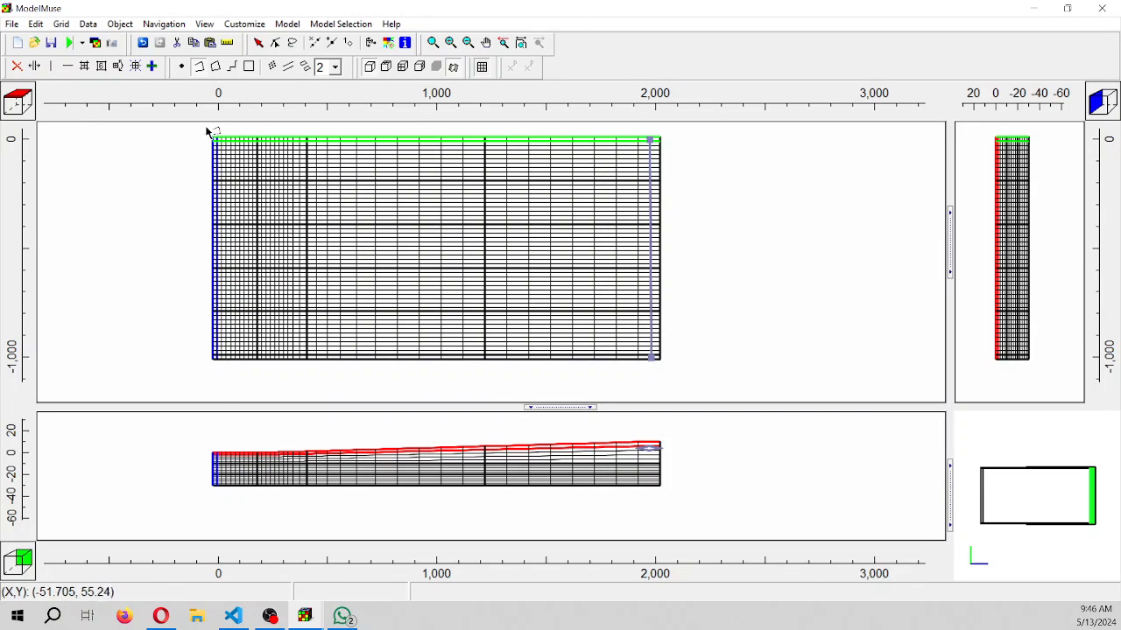
Draw a rectangle object over the grid's first columns at the sea, from about X = -15 to X = 170, spanning all rows
click(253, 71)
scroll(190, 167, up, 1)
scroll(202, 175, down, 1)
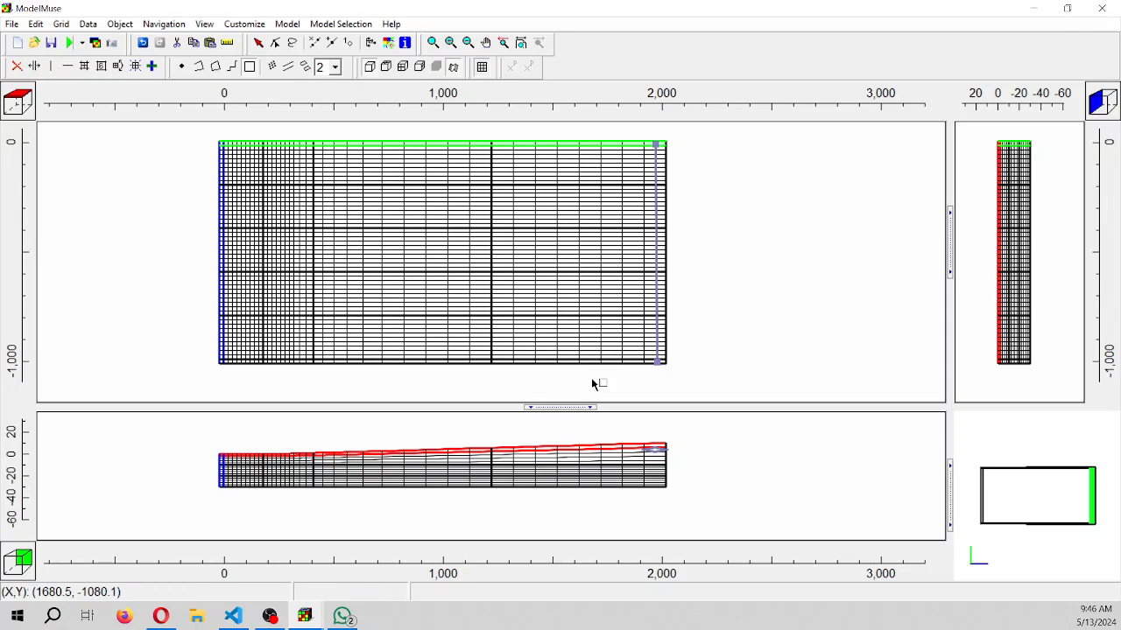
drag(565, 407, 578, 506)
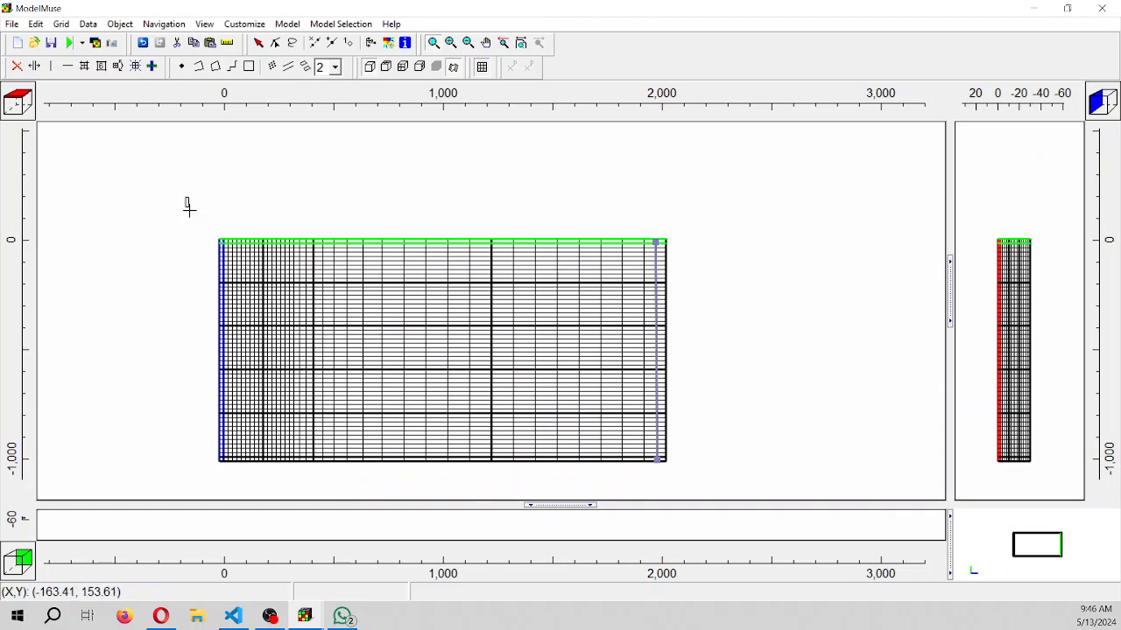
drag(184, 199, 294, 482)
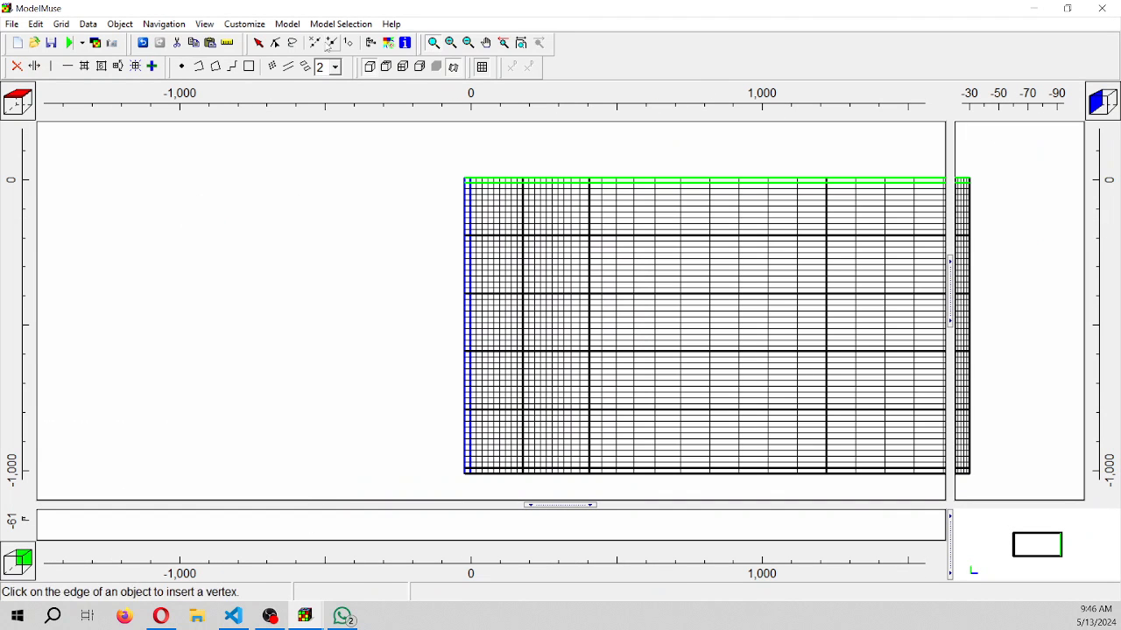
click(248, 68)
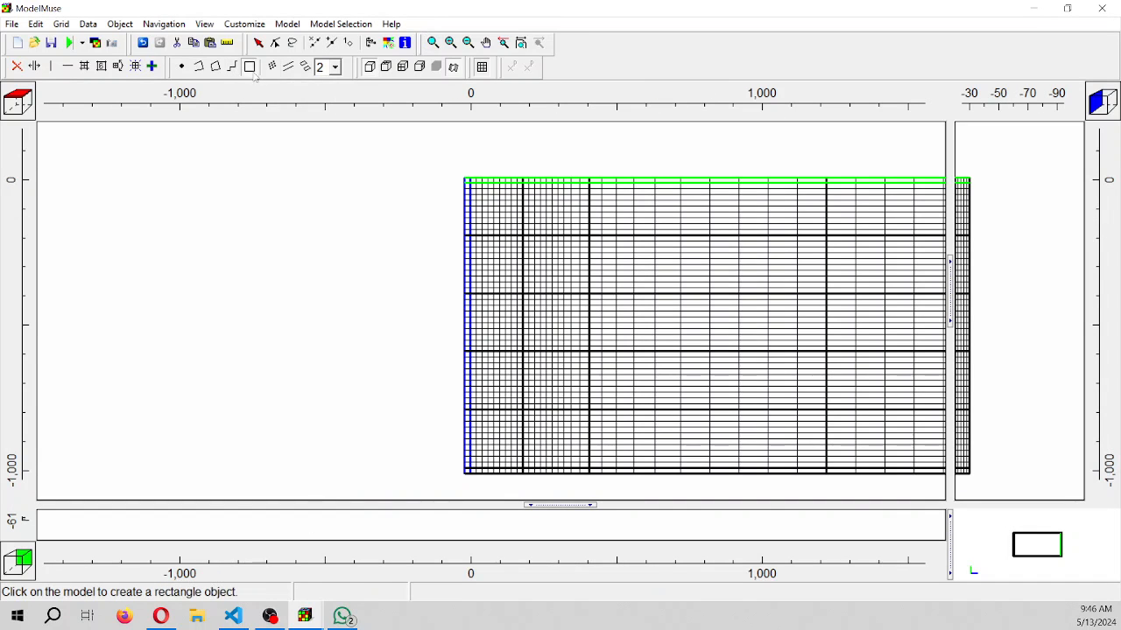
drag(468, 183, 521, 473)
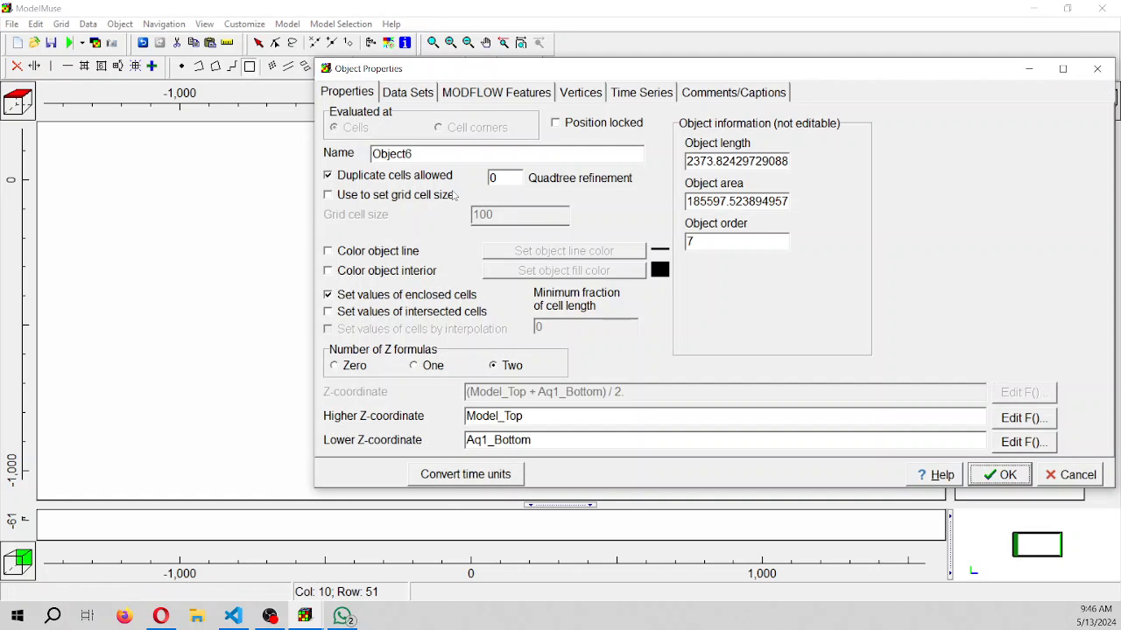
Name the sea rectangle object Sea_Ghb
click(436, 155)
drag(437, 153, 320, 155)
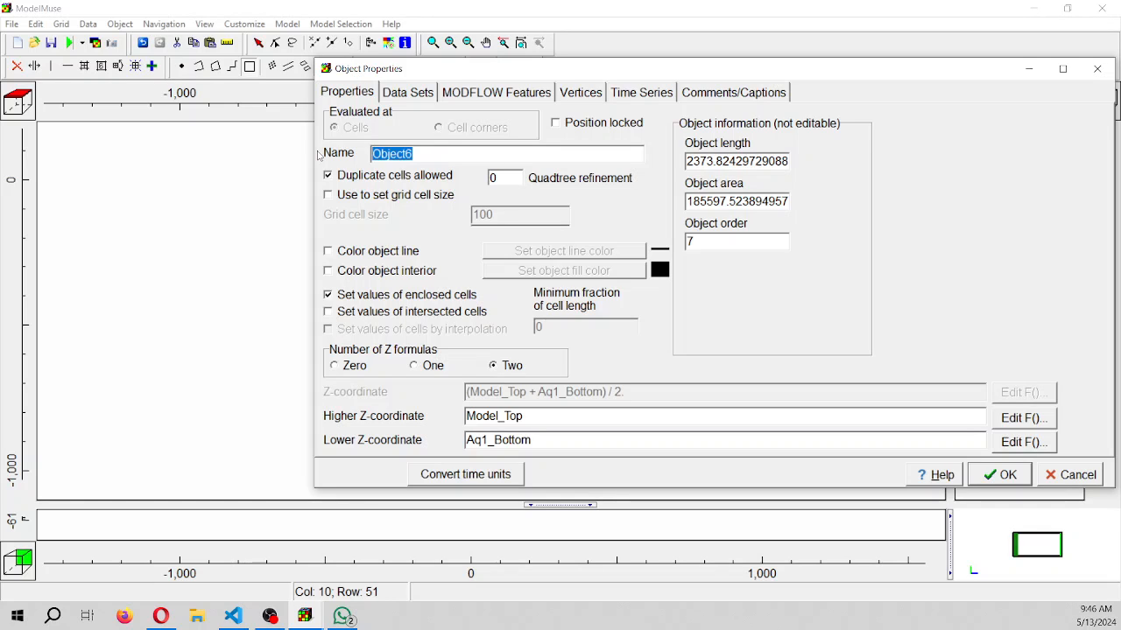
text(SEa)
key(BackSpace)
key(BackSpace)
text(ea_ghb)
key(BackSpace)
key(BackSpace)
key(BackSpace)
text(Ghb)
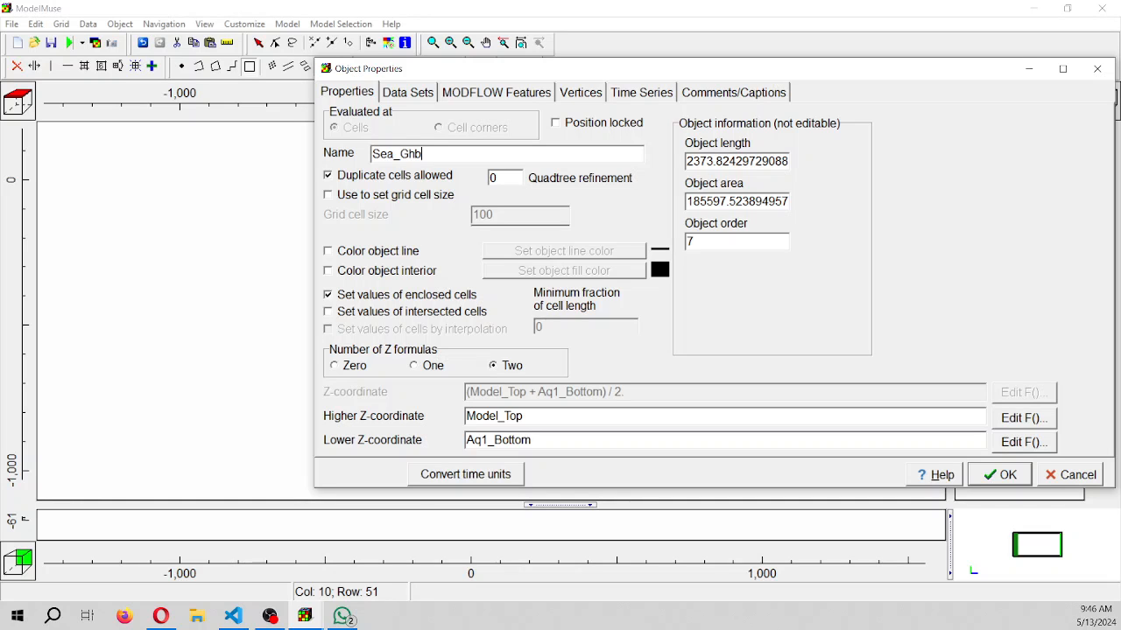
text(_Elev0)
Complete the sea rectangle's name as Sea_Ghb_Elev0 and color its outline cyan
click(376, 250)
click(569, 191)
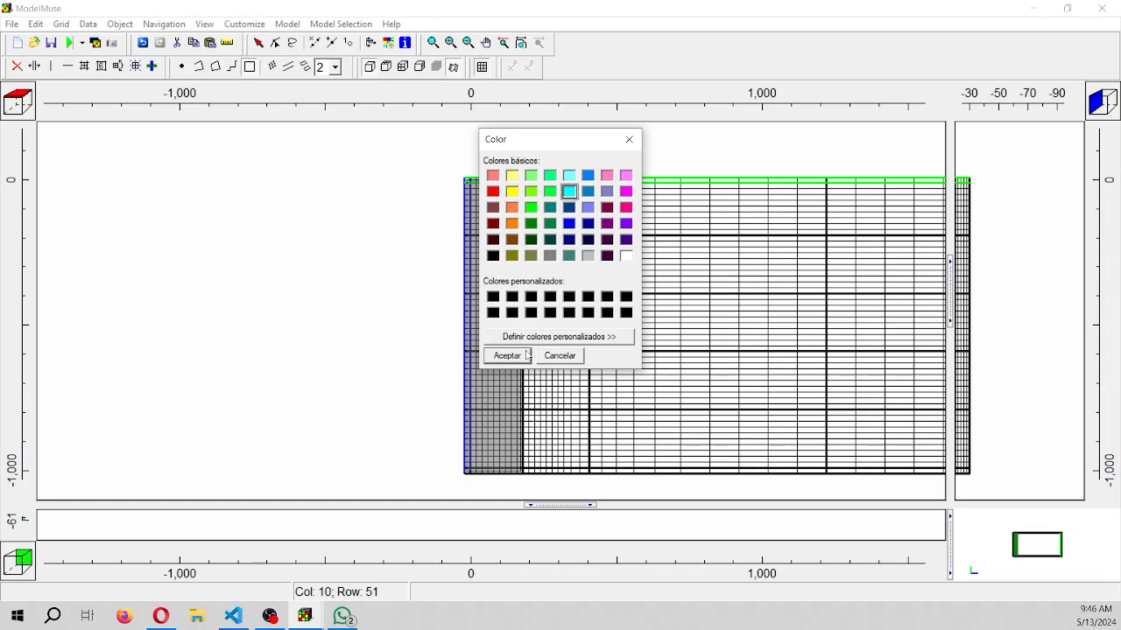
click(517, 359)
Give the sea object a single Z formula with a Z-coordinate of 0
click(348, 366)
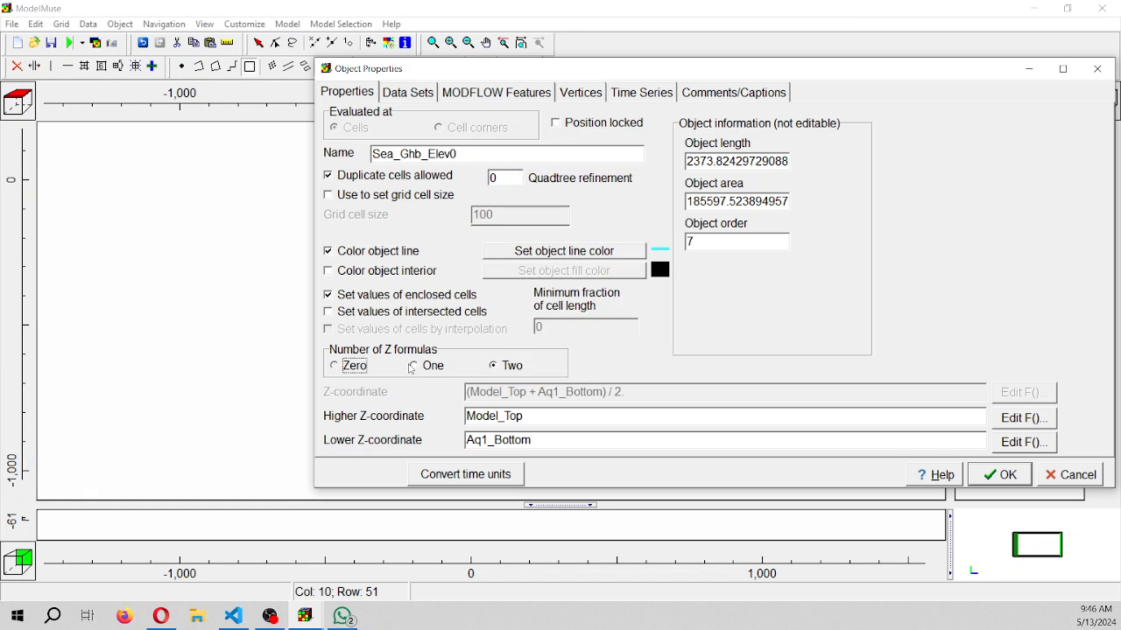
click(429, 366)
click(569, 329)
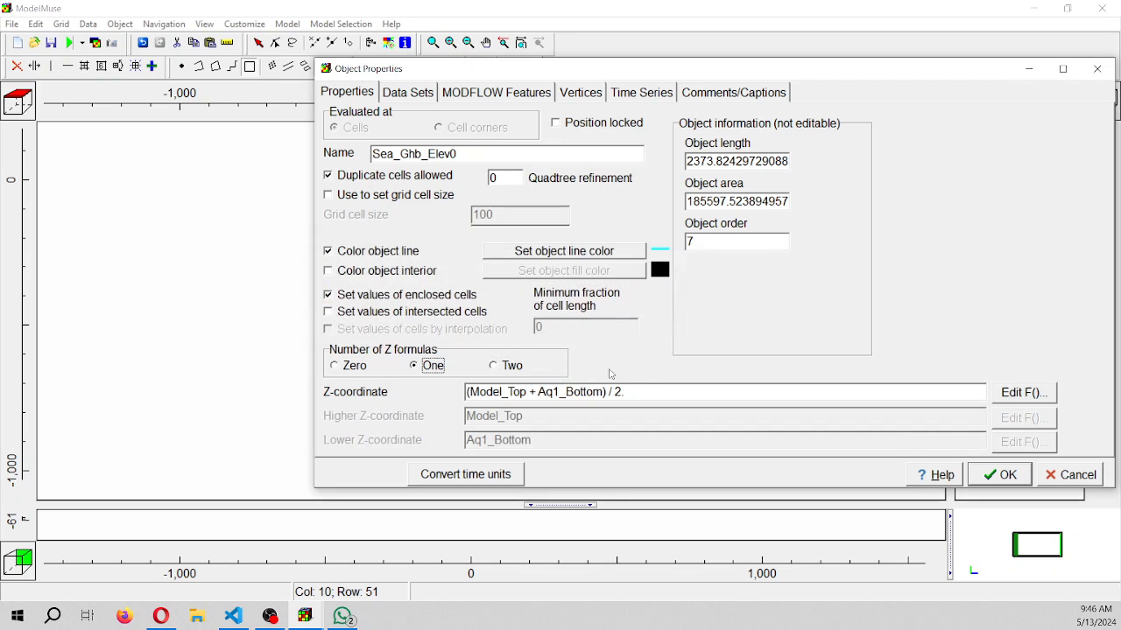
drag(623, 393, 210, 359)
text(0)
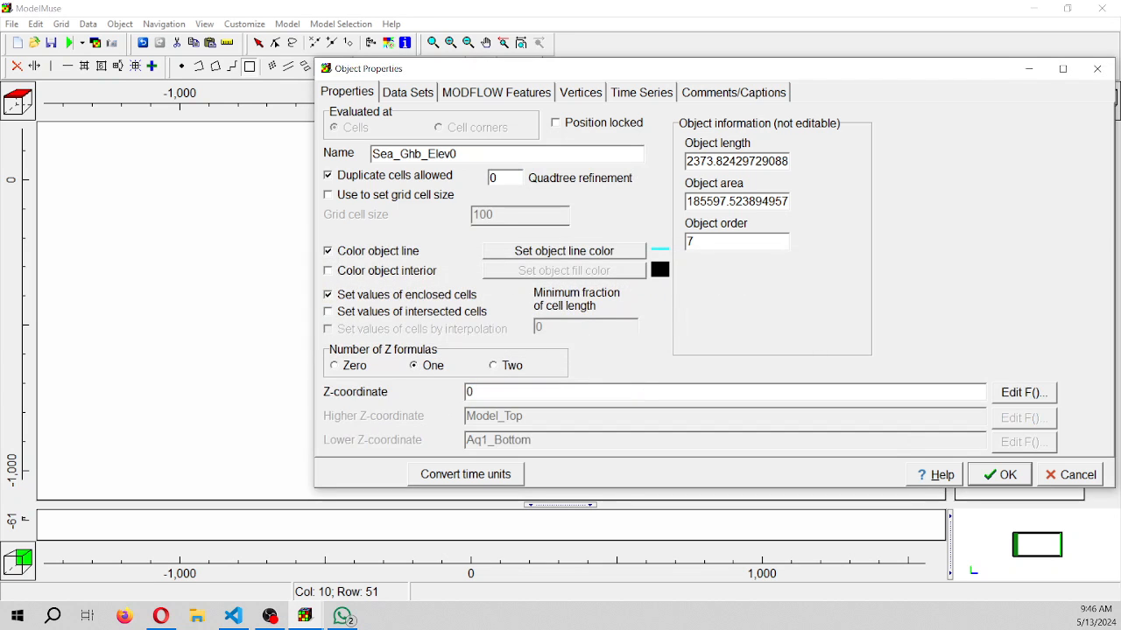
click(466, 91)
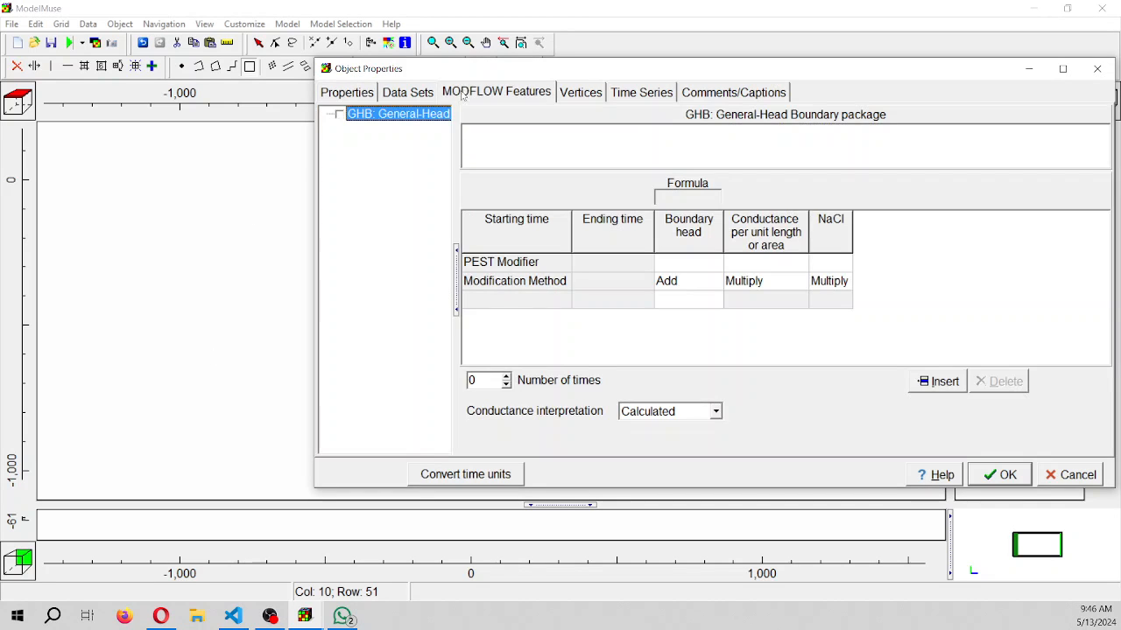
click(340, 115)
click(539, 302)
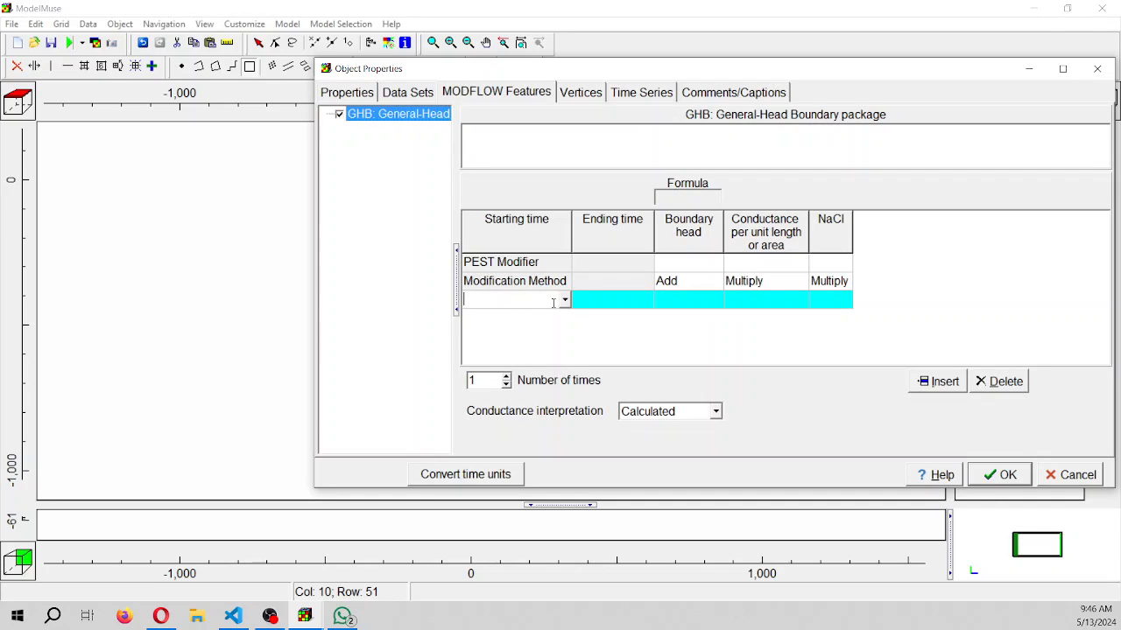
click(565, 301)
click(552, 311)
click(635, 303)
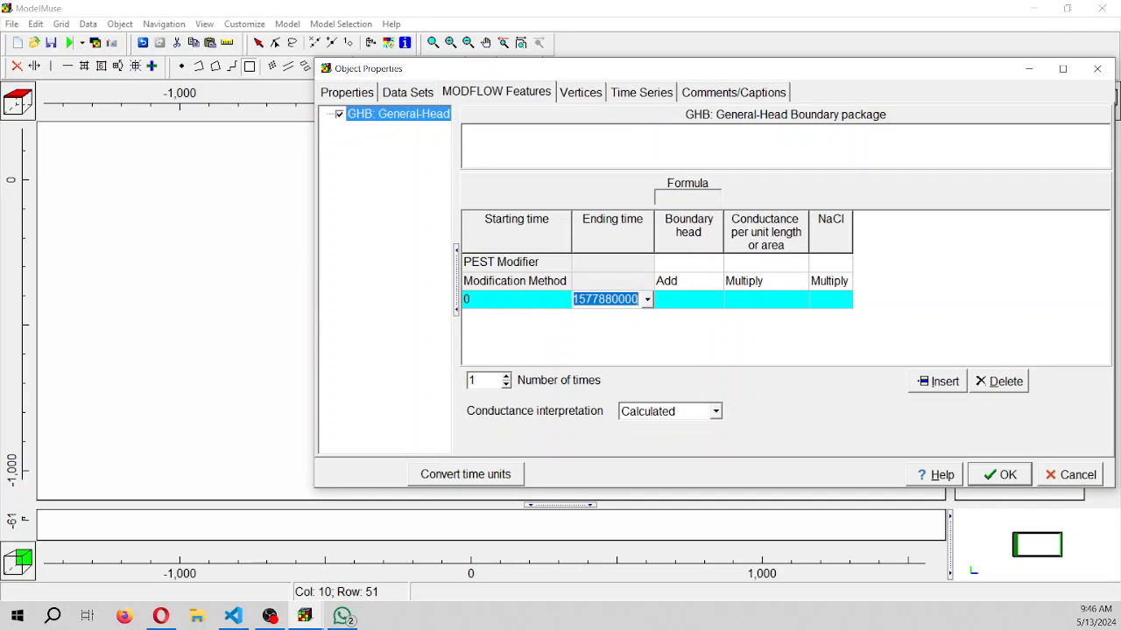
click(647, 299)
click(637, 333)
Set the period's boundary head to 0 and give it a Direct conductance of 0.001
click(692, 302)
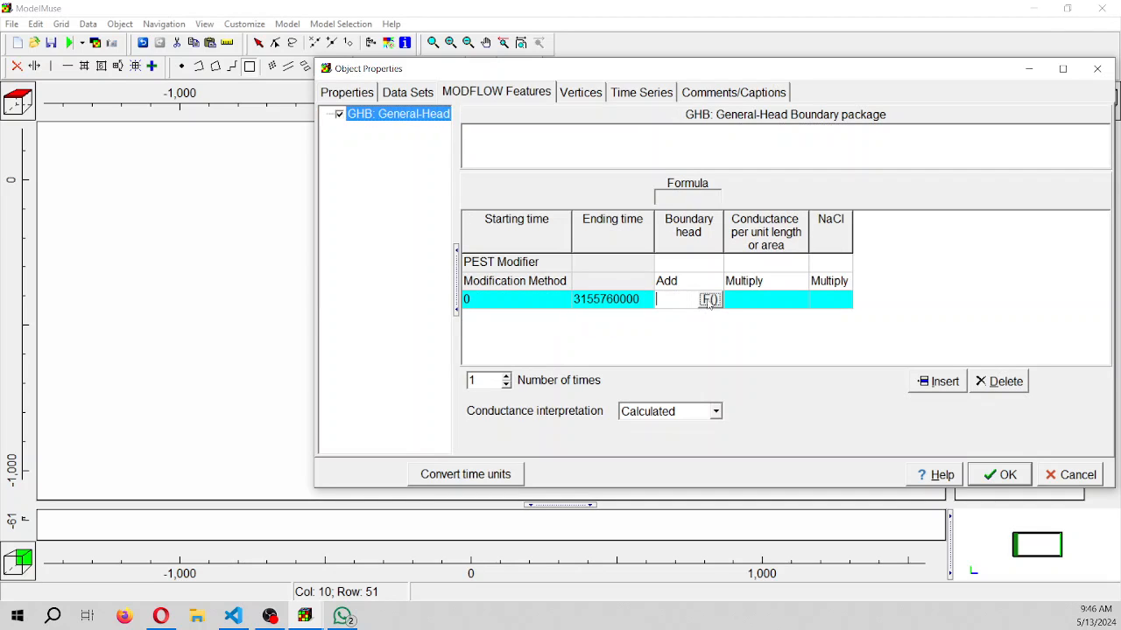
text(0)
click(771, 300)
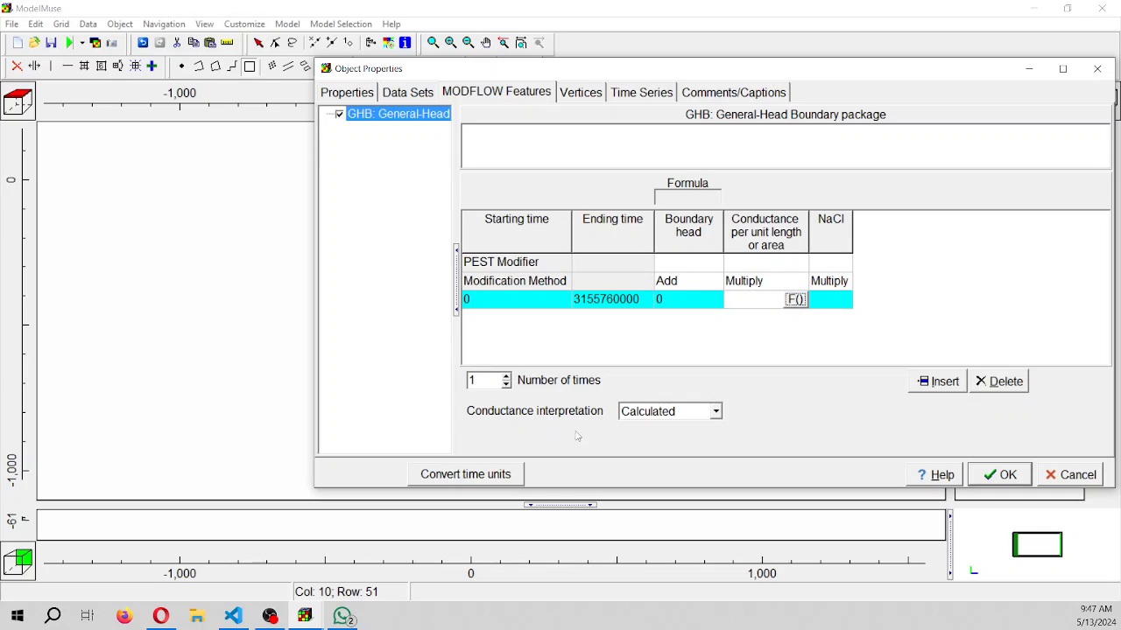
click(645, 417)
click(653, 441)
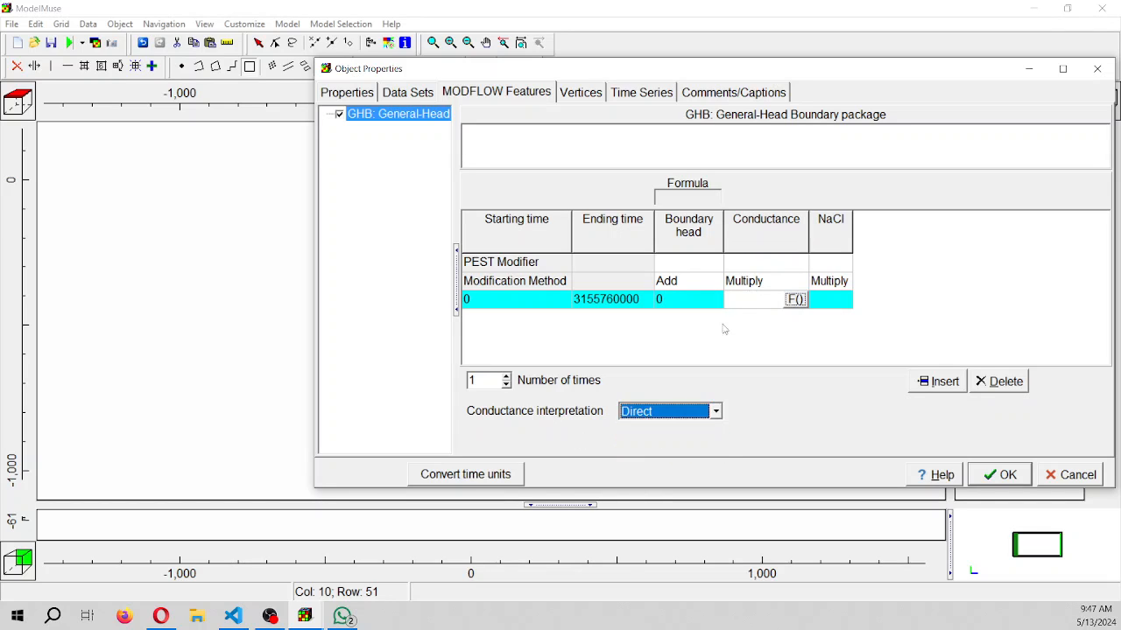
click(749, 302)
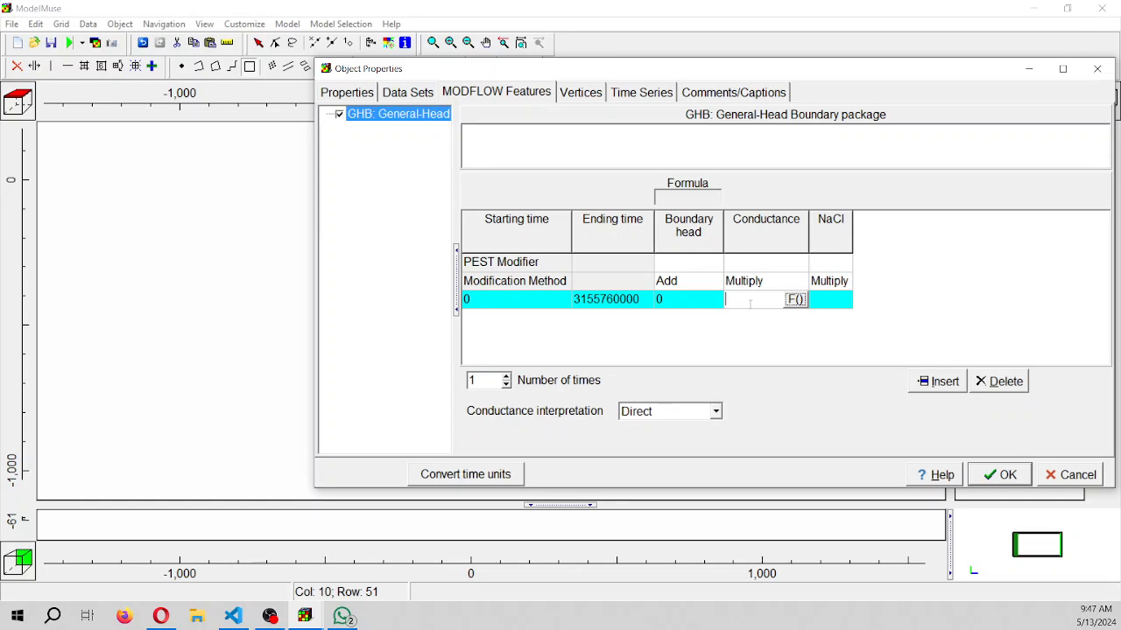
text(0.001)
key(alt+Tab)
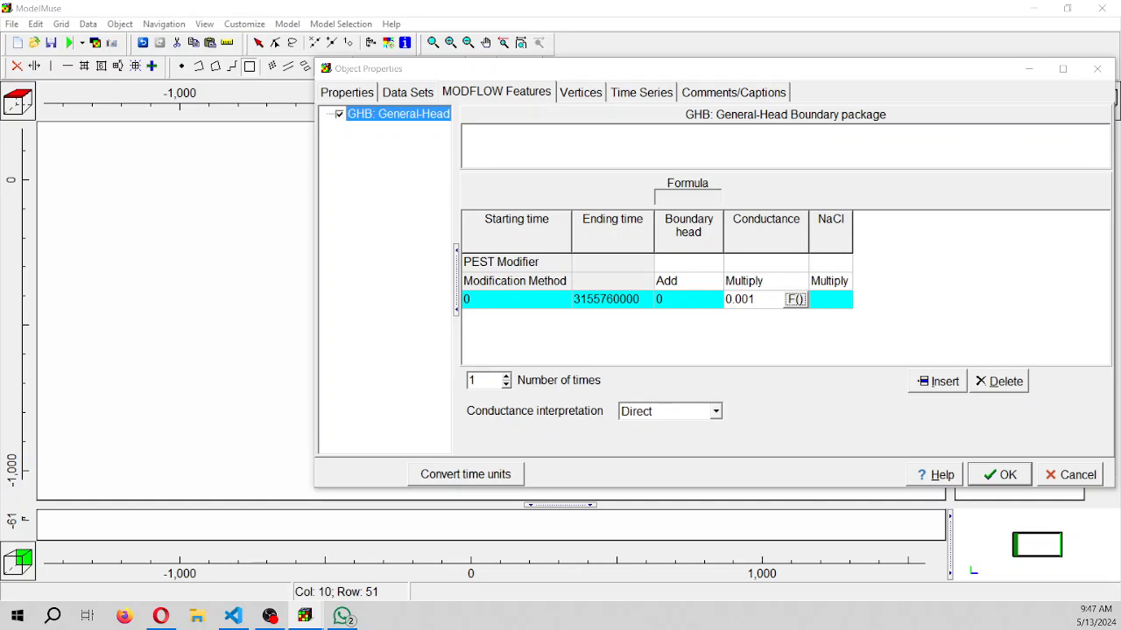
Set the sea boundary's NaCl concentration to 35 and accept the object's properties
click(829, 302)
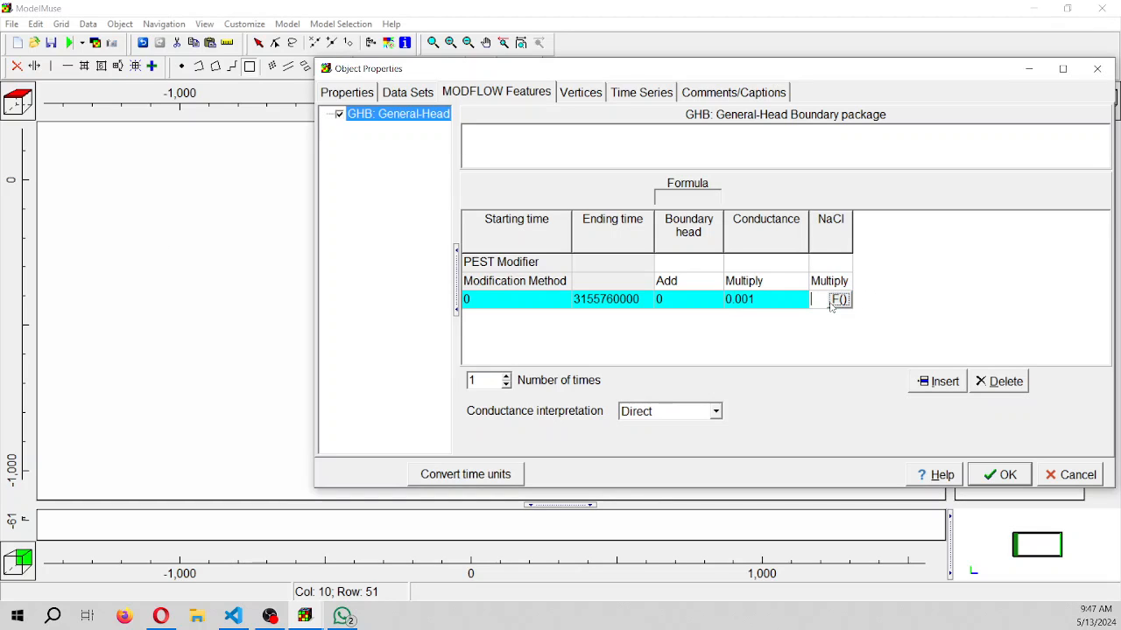
text(35)
click(991, 473)
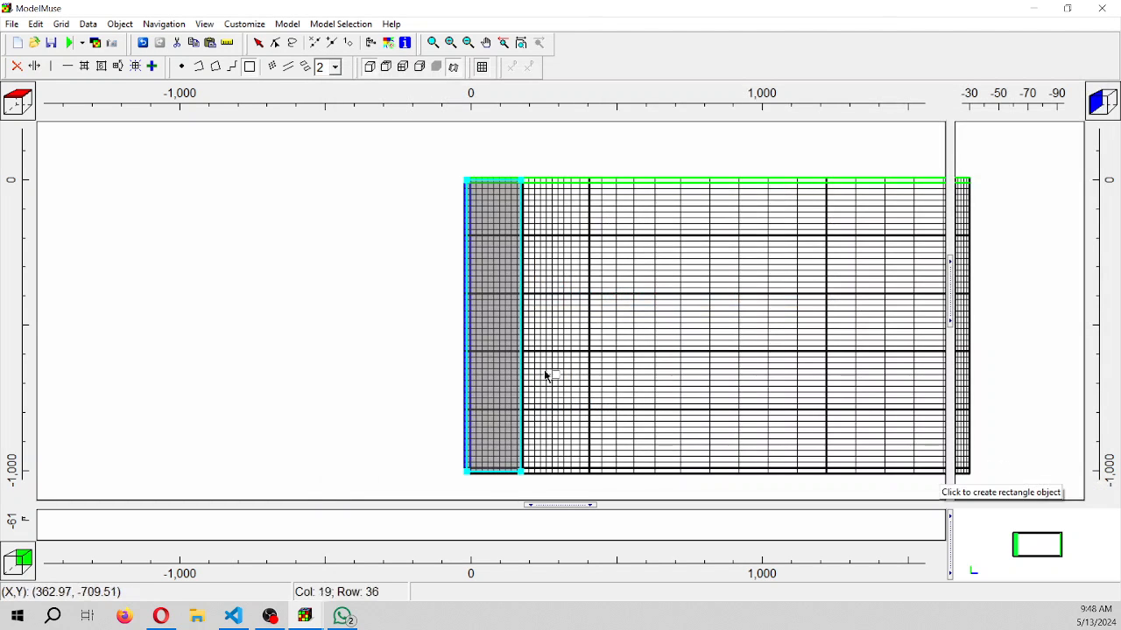
Reopen the sea rectangle's properties and assign its Initial_Concentration_NaCl data set a value of 35
click(486, 42)
drag(606, 182, 348, 175)
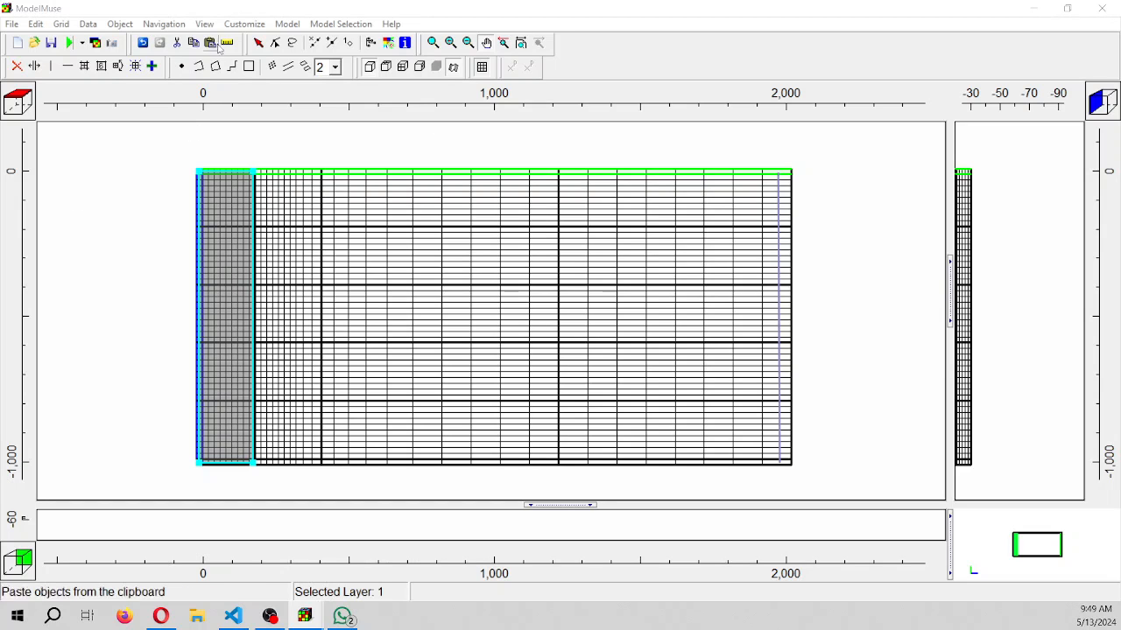
double_click(207, 292)
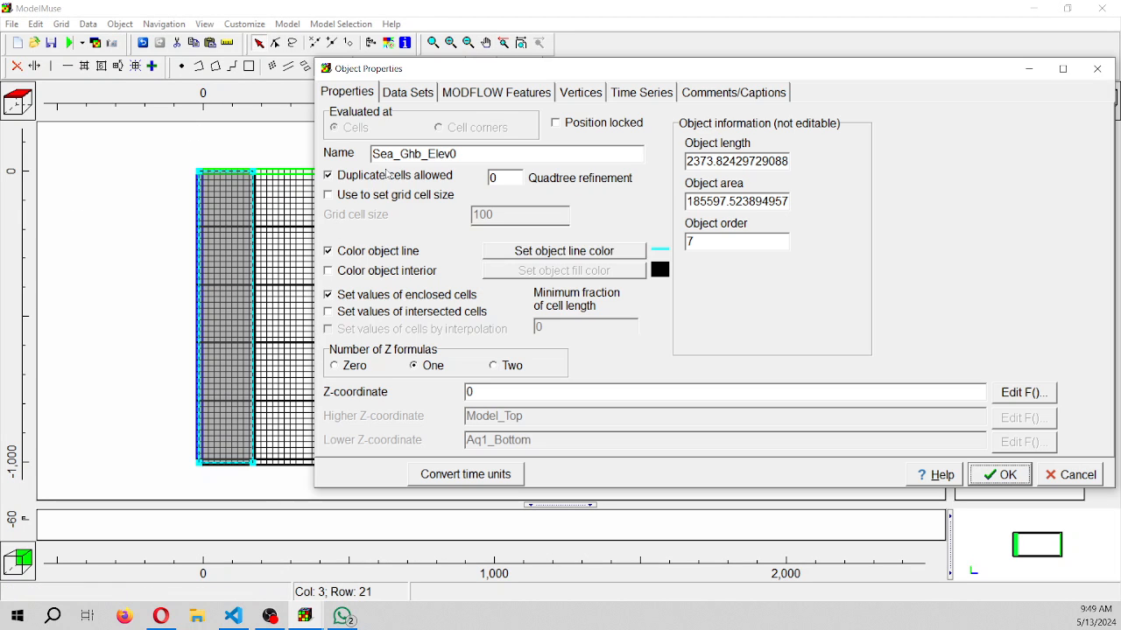
click(409, 92)
click(330, 116)
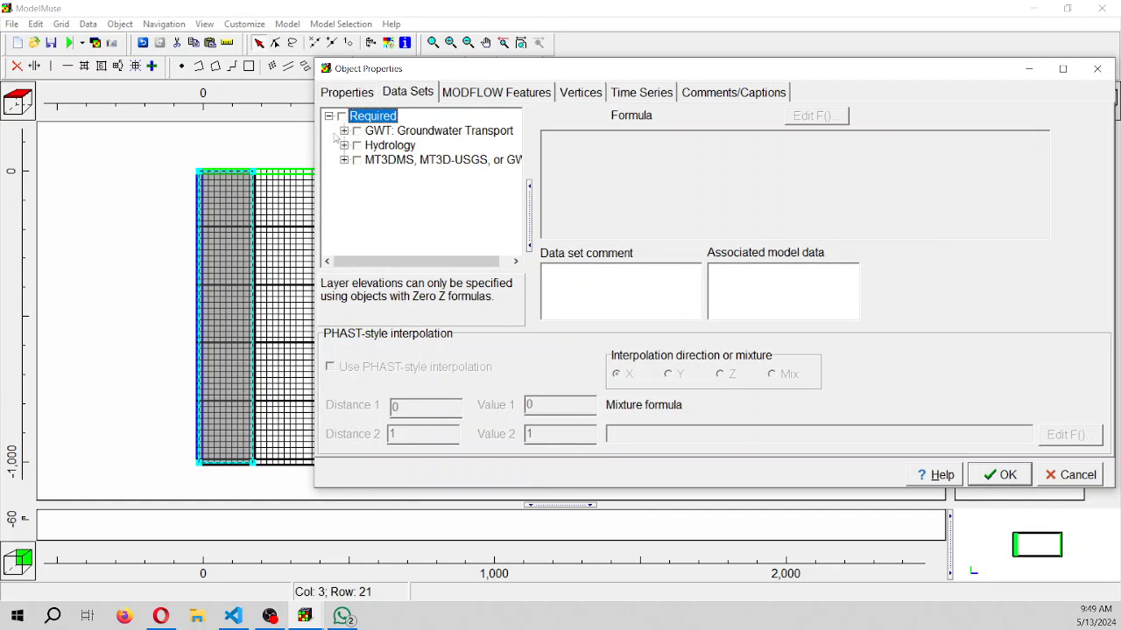
click(344, 161)
click(374, 176)
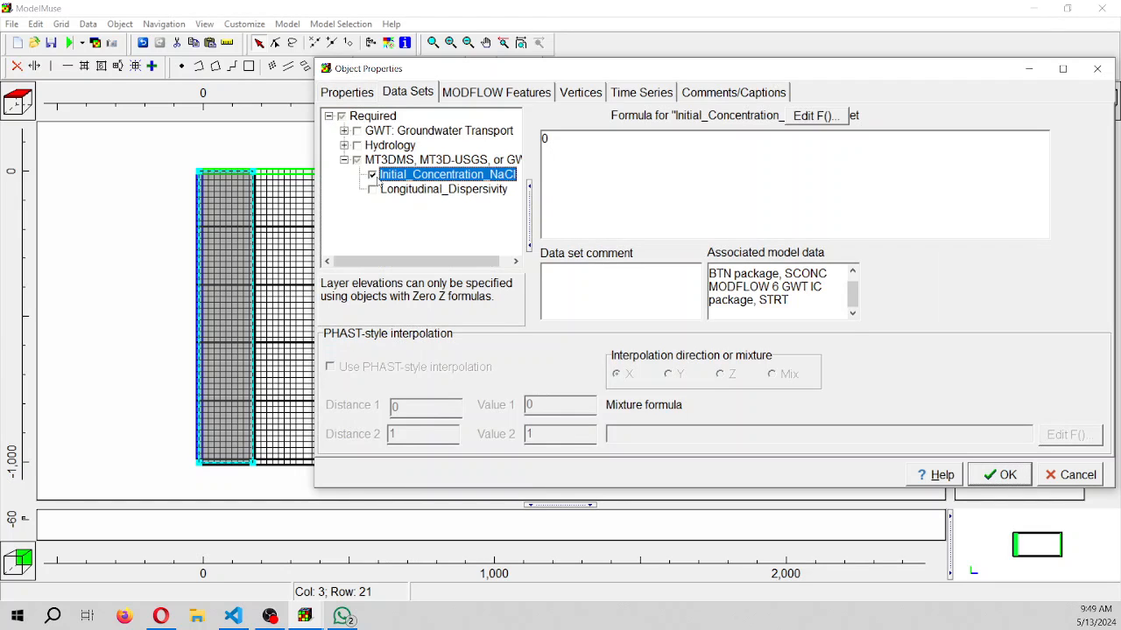
drag(578, 147, 480, 146)
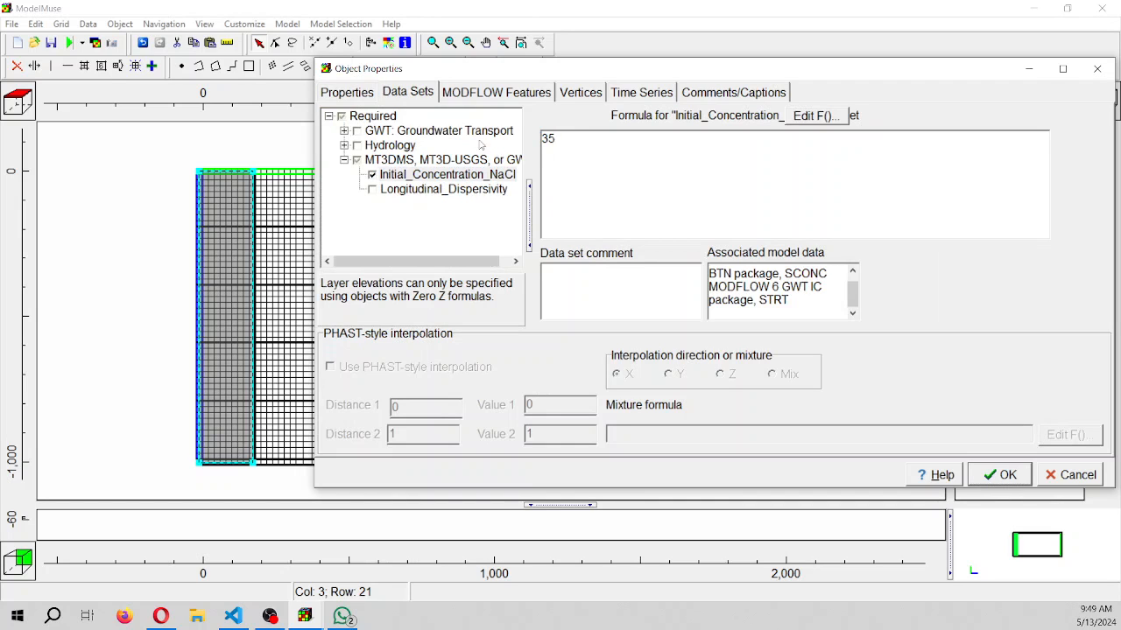
Review the sea object's boundary values, general properties and initial concentration, and accept the properties
click(501, 93)
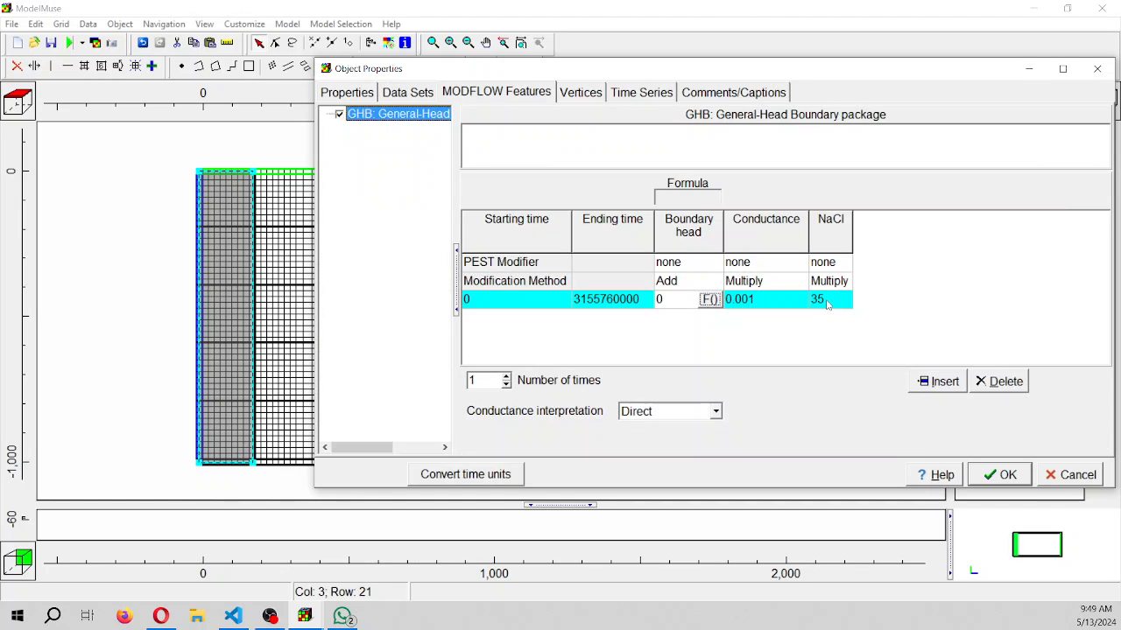
click(347, 94)
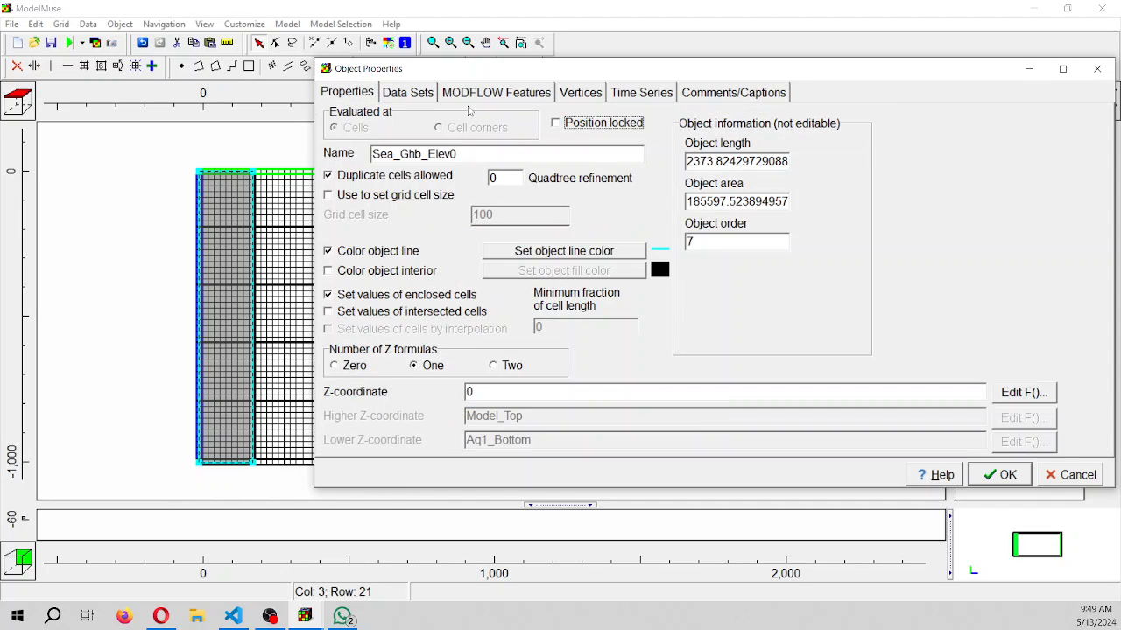
click(409, 94)
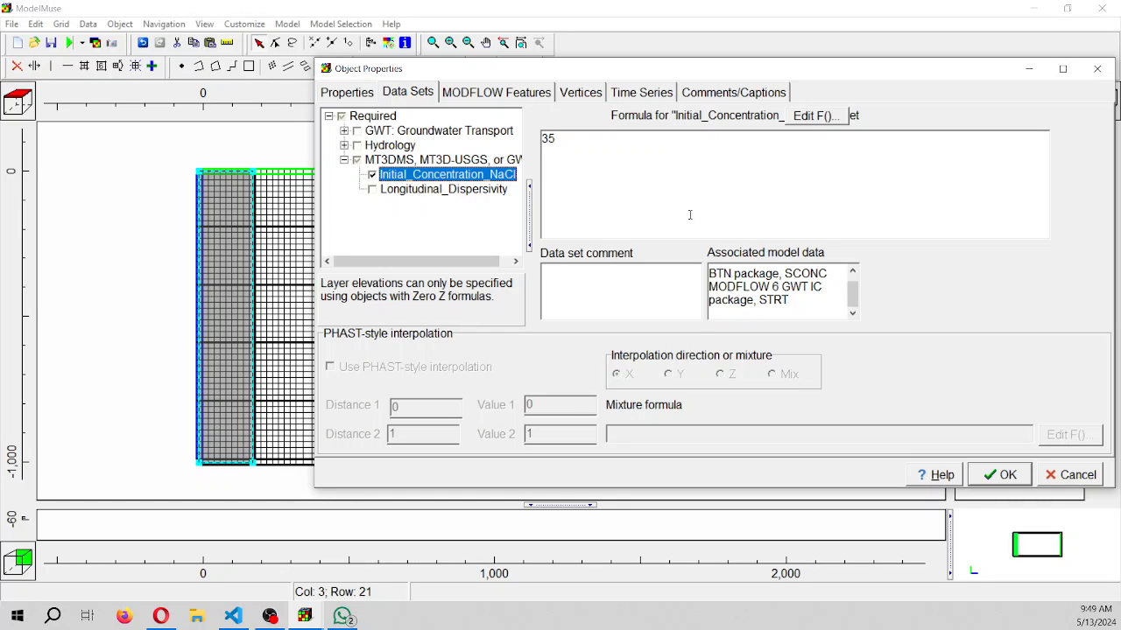
click(999, 475)
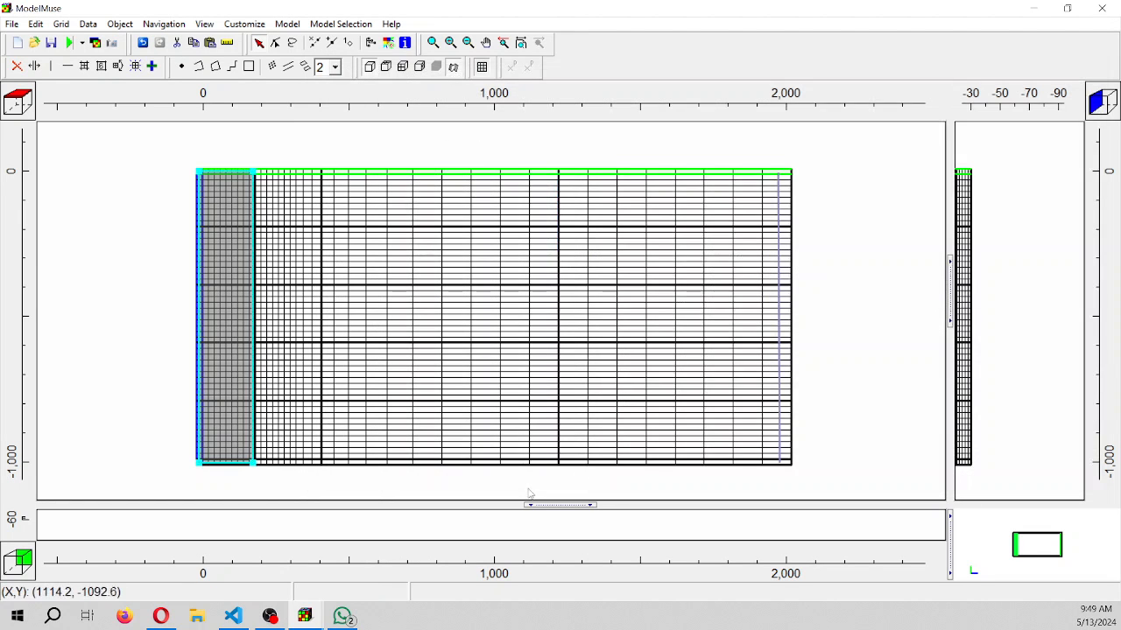
Draw a seawater wedge polygon in the front cross-section, from about X = -17 to X = 270 at the base and X = 170 at the top
drag(544, 506, 533, 433)
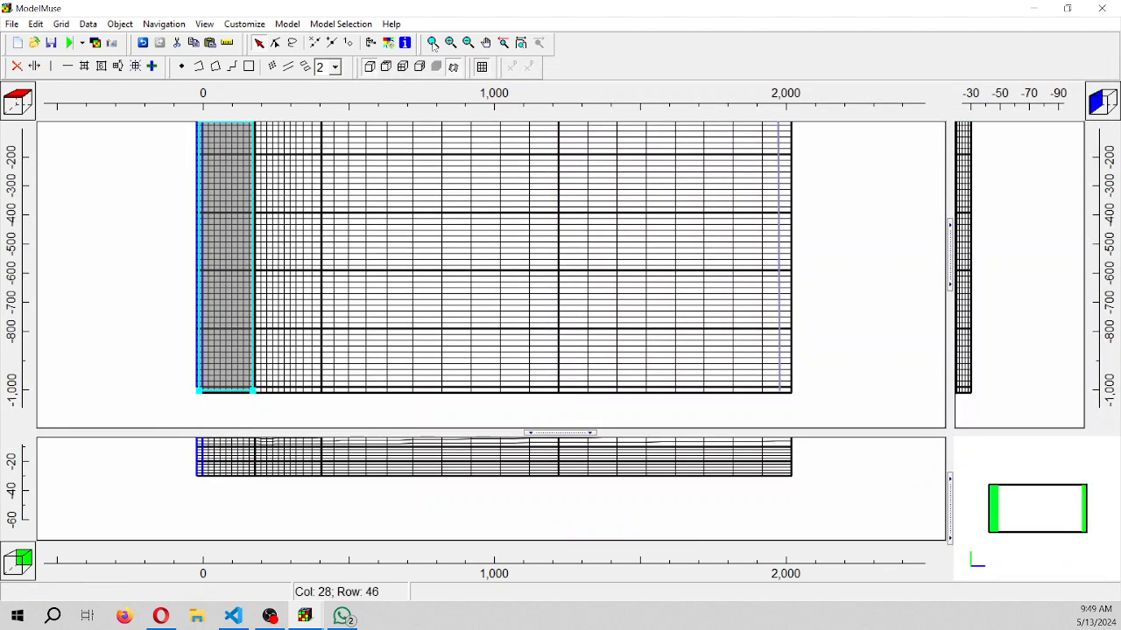
click(518, 43)
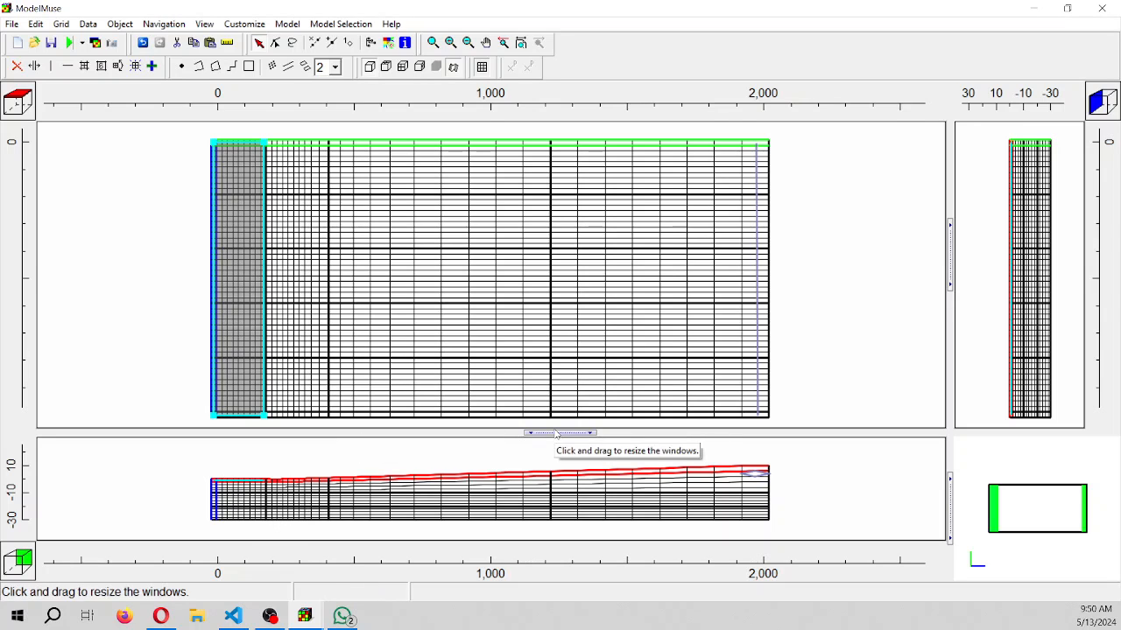
drag(551, 433, 552, 383)
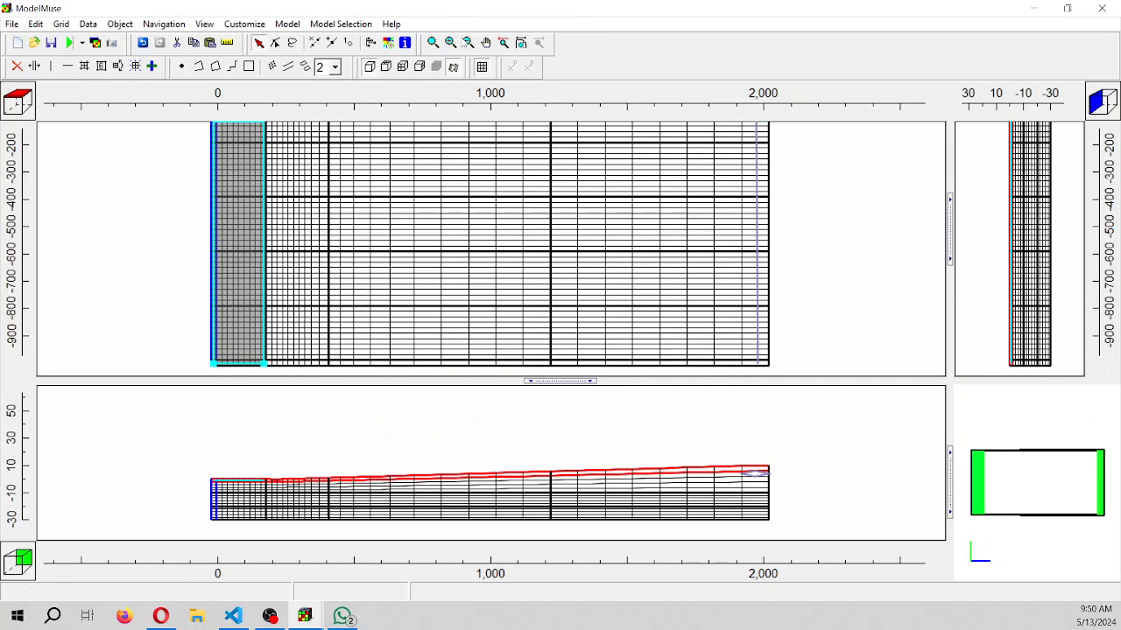
click(486, 42)
drag(388, 430, 378, 392)
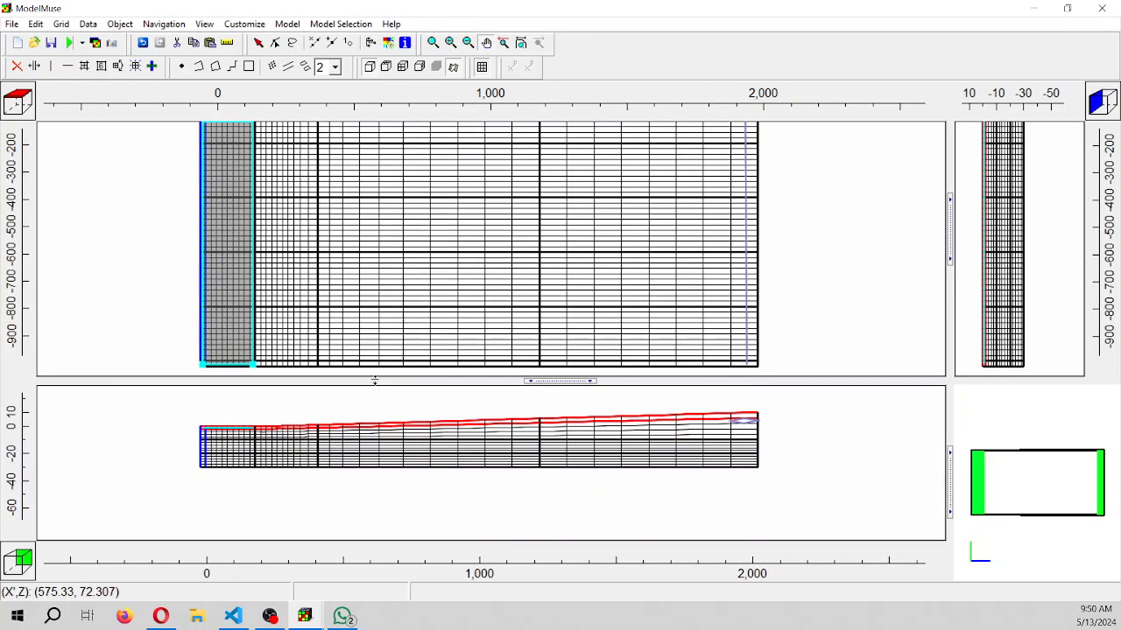
scroll(226, 483, up, 2)
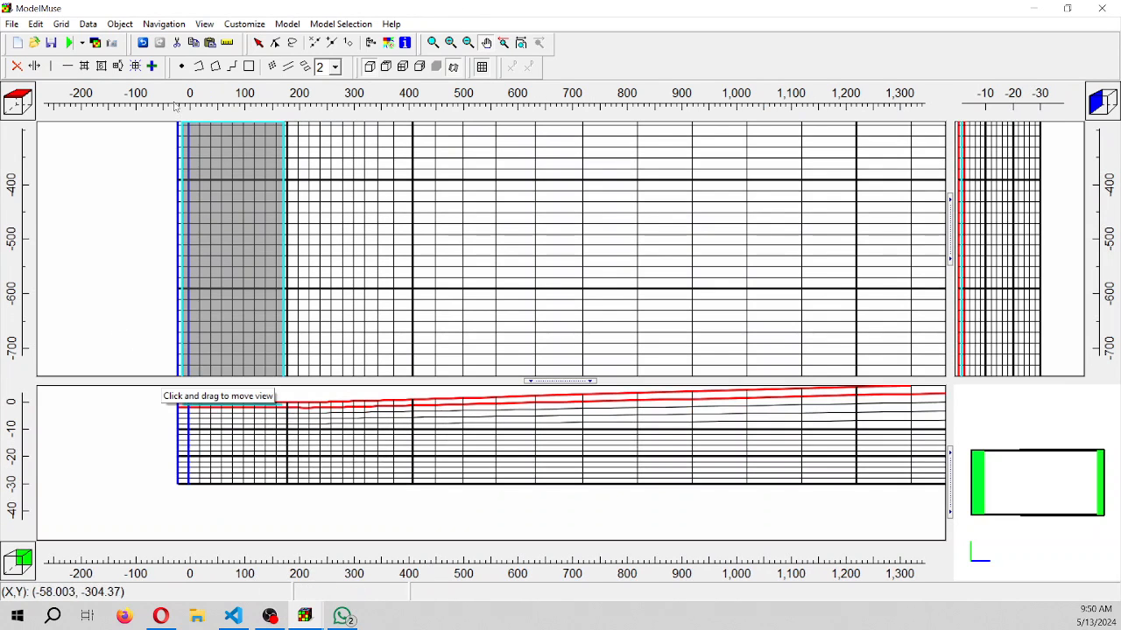
click(216, 68)
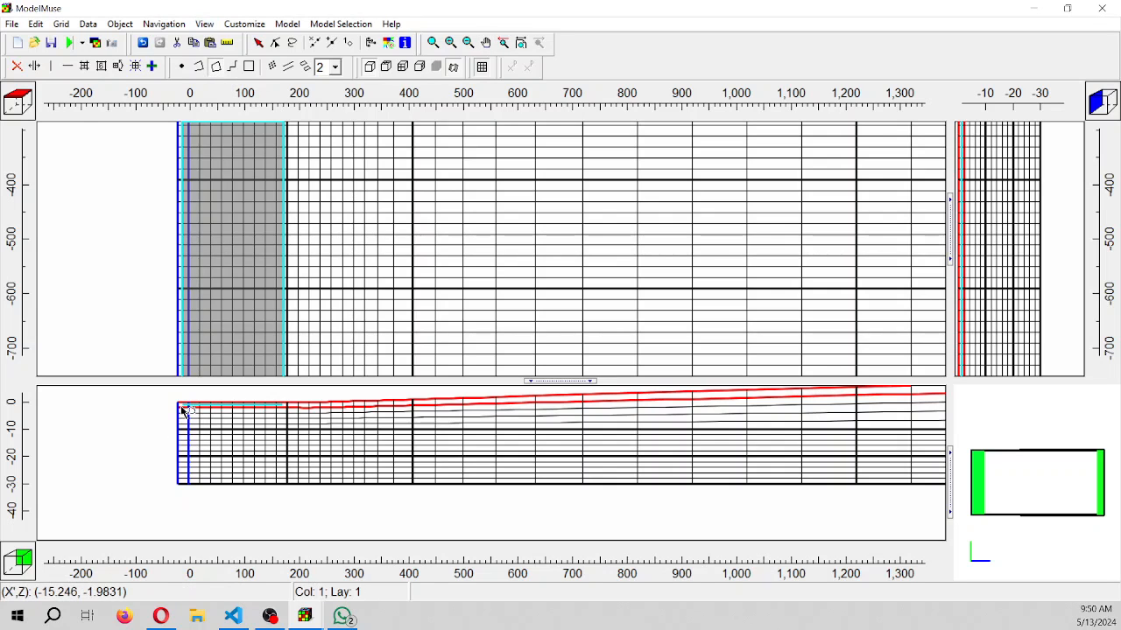
click(182, 408)
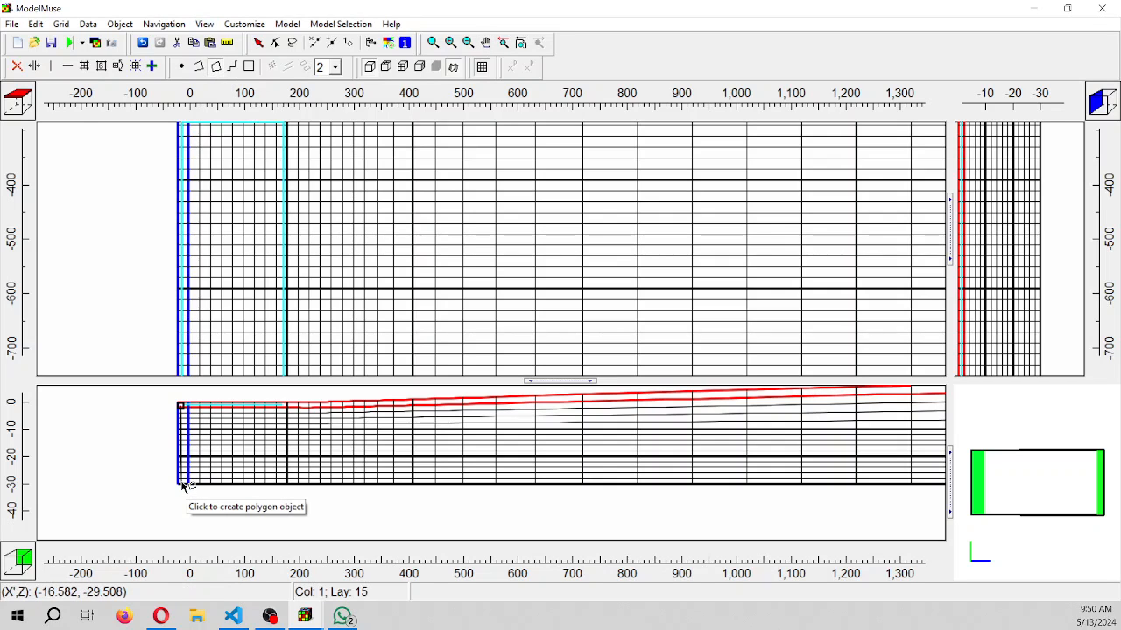
click(340, 484)
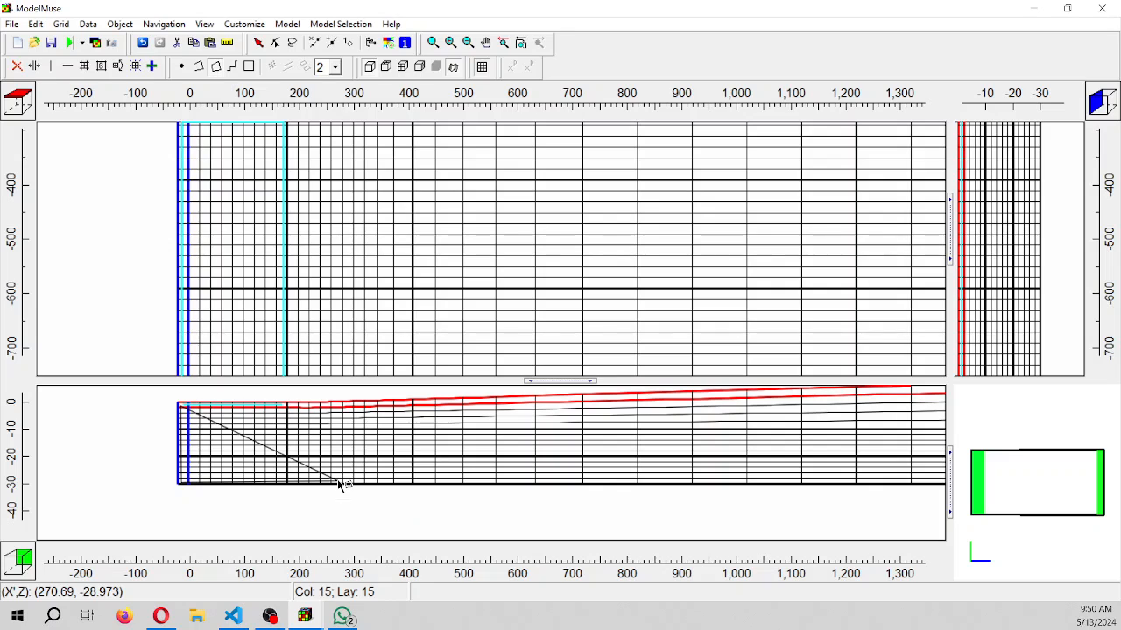
double_click(285, 408)
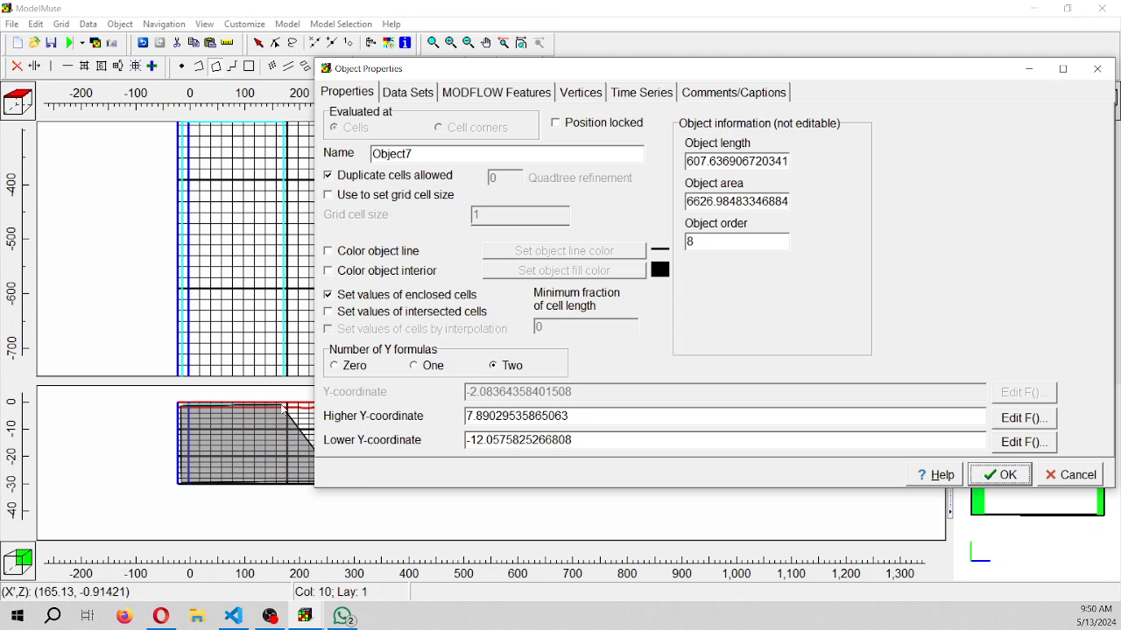
Color the wedge polygon's outline orange and name the object IC_Seawater
click(380, 252)
click(512, 223)
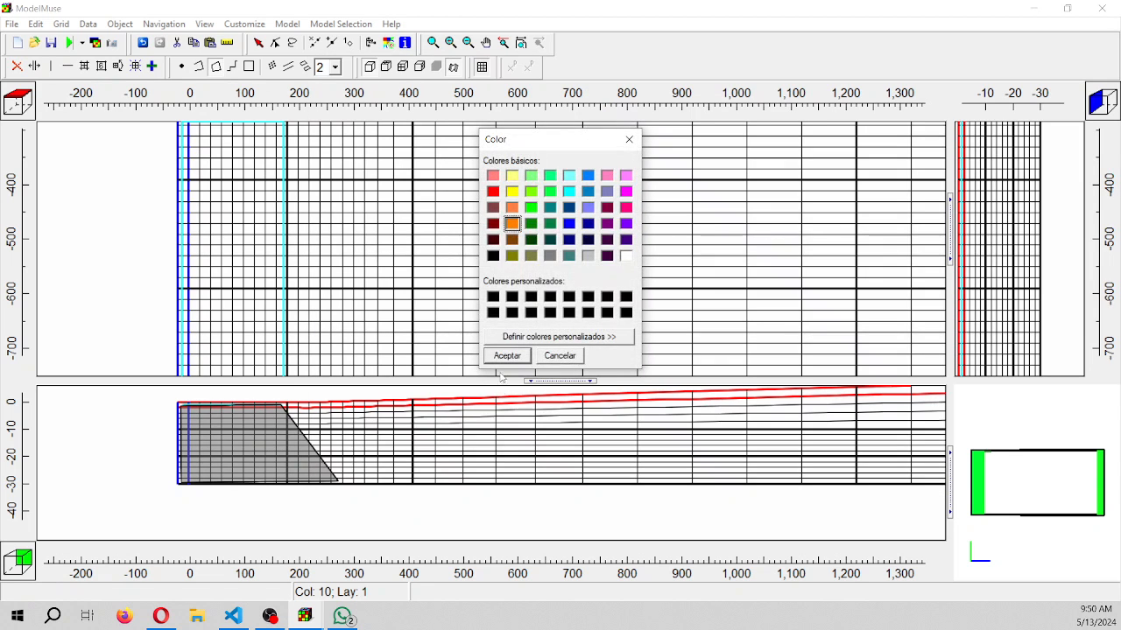
click(506, 356)
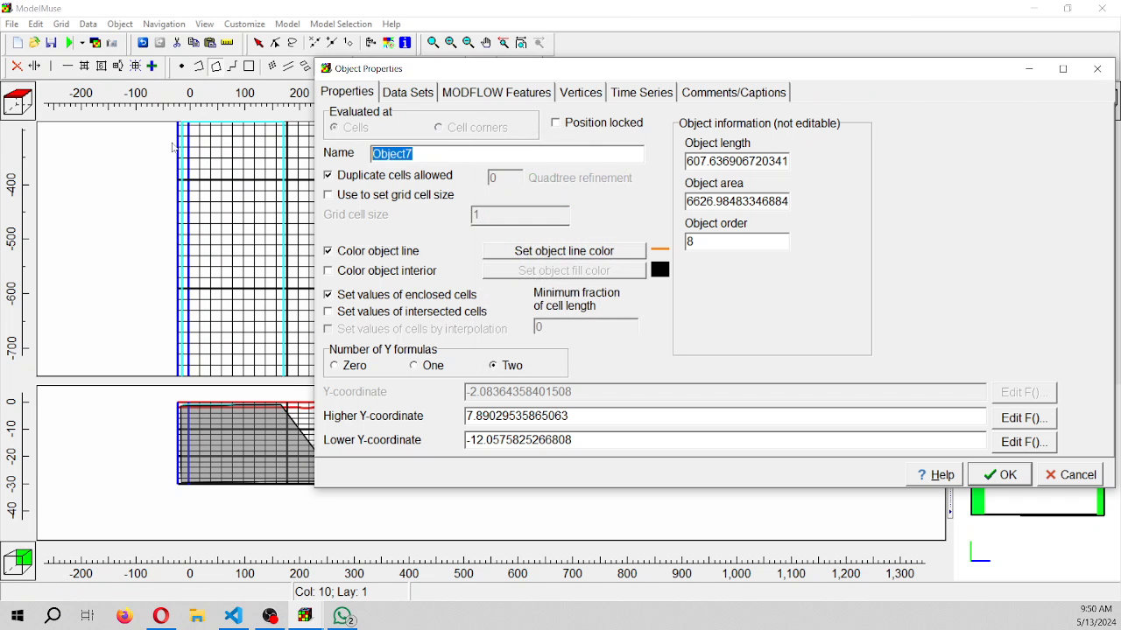
text(IC_Seawater)
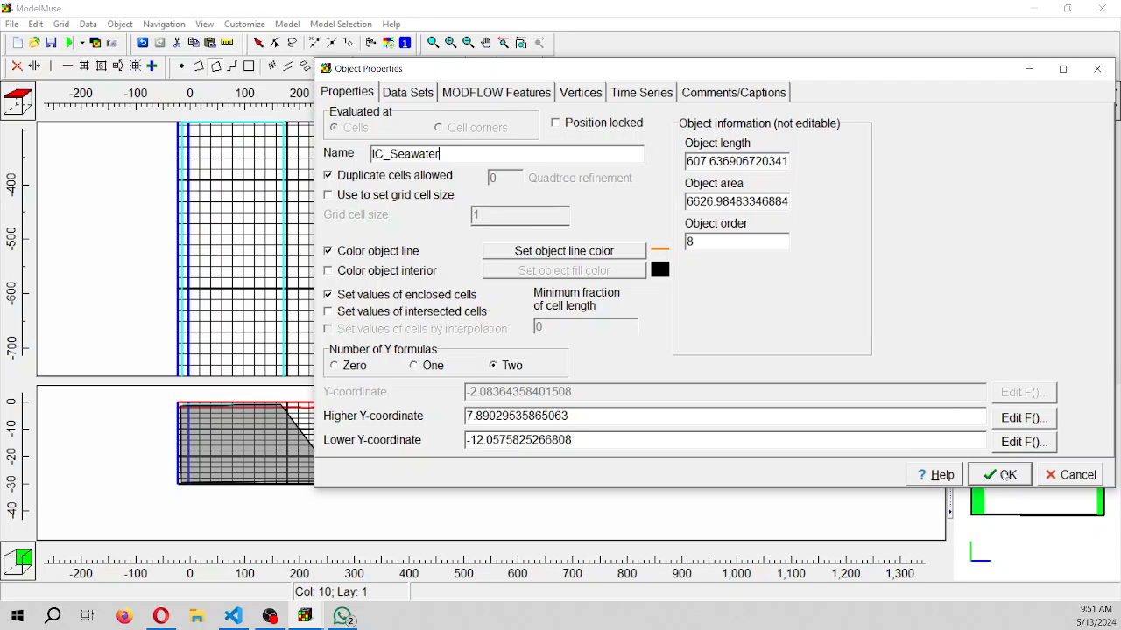
Accept the IC_Seawater object's properties and examine the Y extent of the grid and sea rectangle in plan view
click(1001, 475)
scroll(198, 269, down, 4)
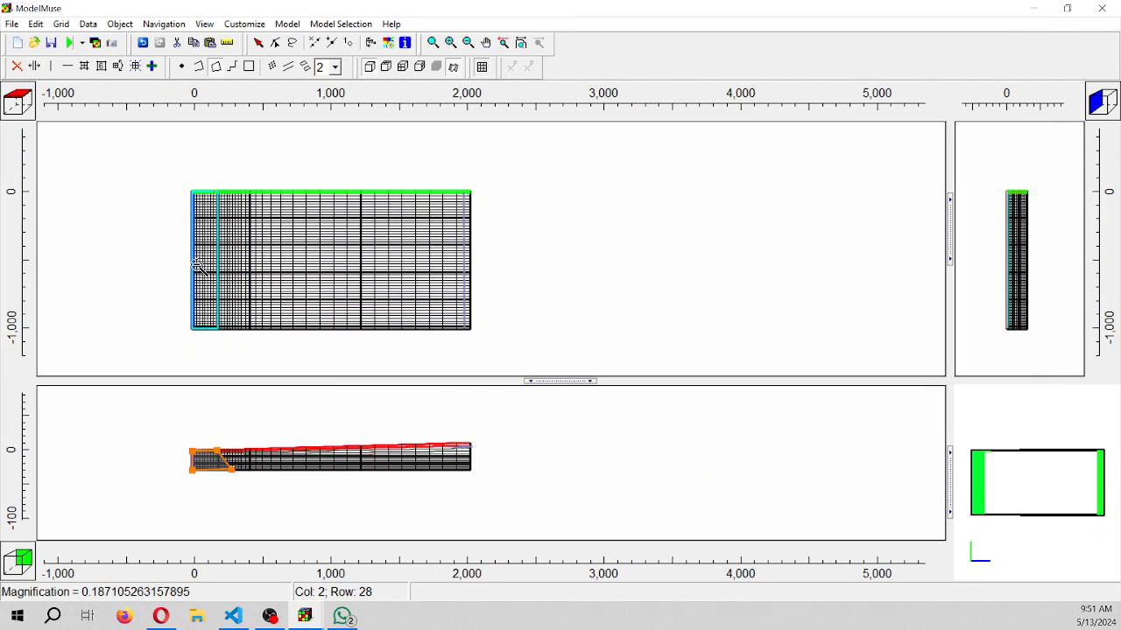
scroll(198, 269, up, 3)
scroll(198, 269, up, 3)
scroll(198, 269, down, 3)
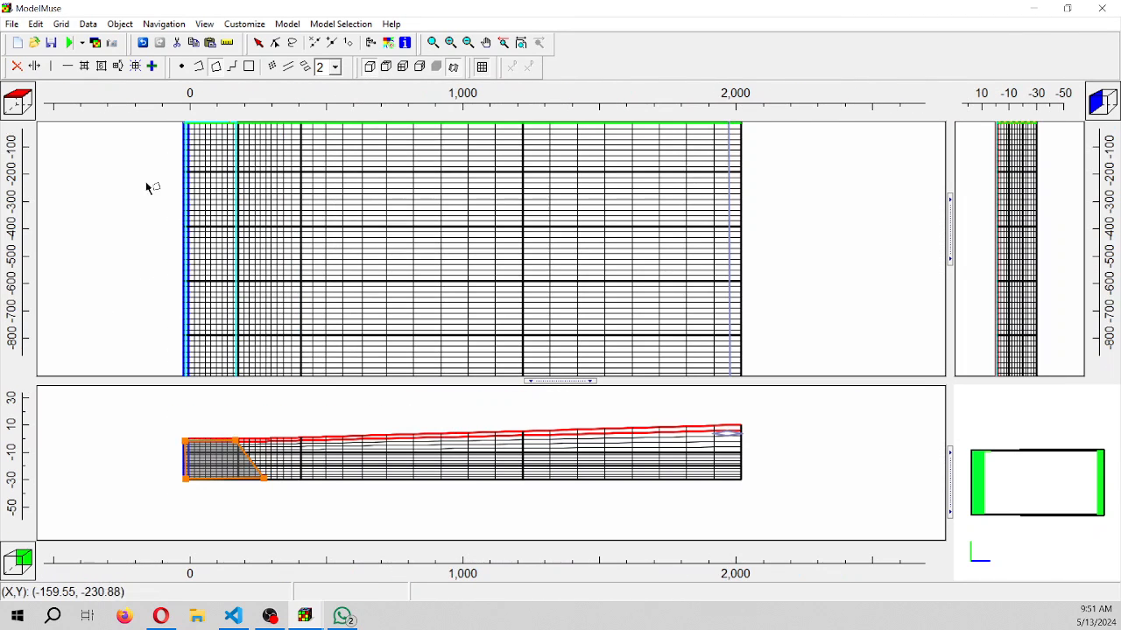
drag(148, 183, 148, 281)
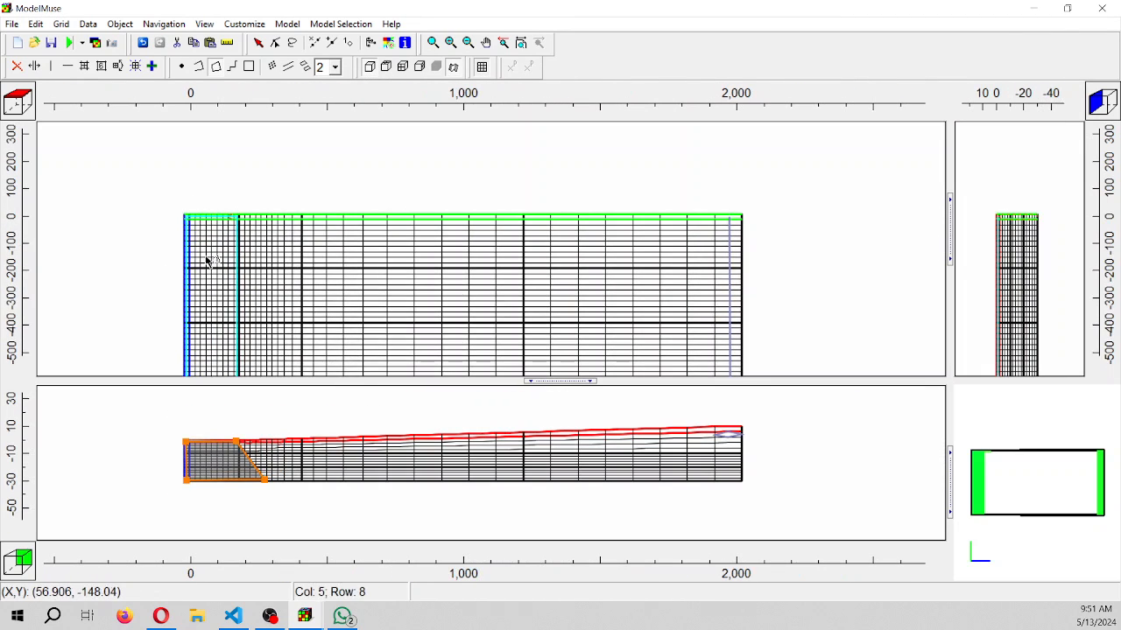
drag(205, 258, 222, 87)
scroll(210, 226, up, 6)
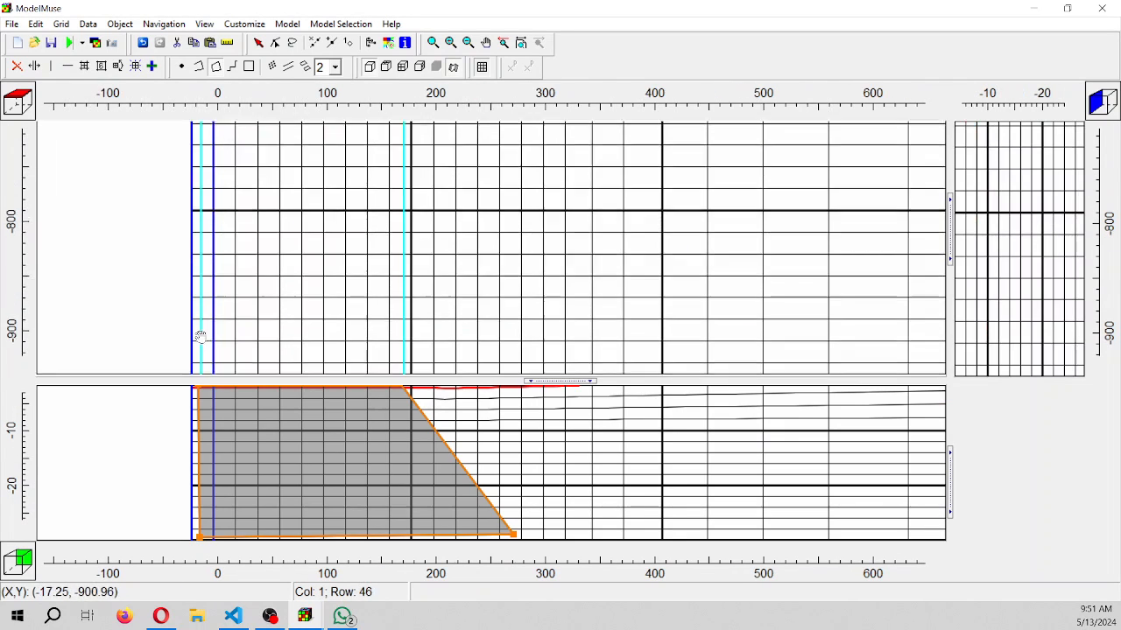
drag(200, 338, 208, 175)
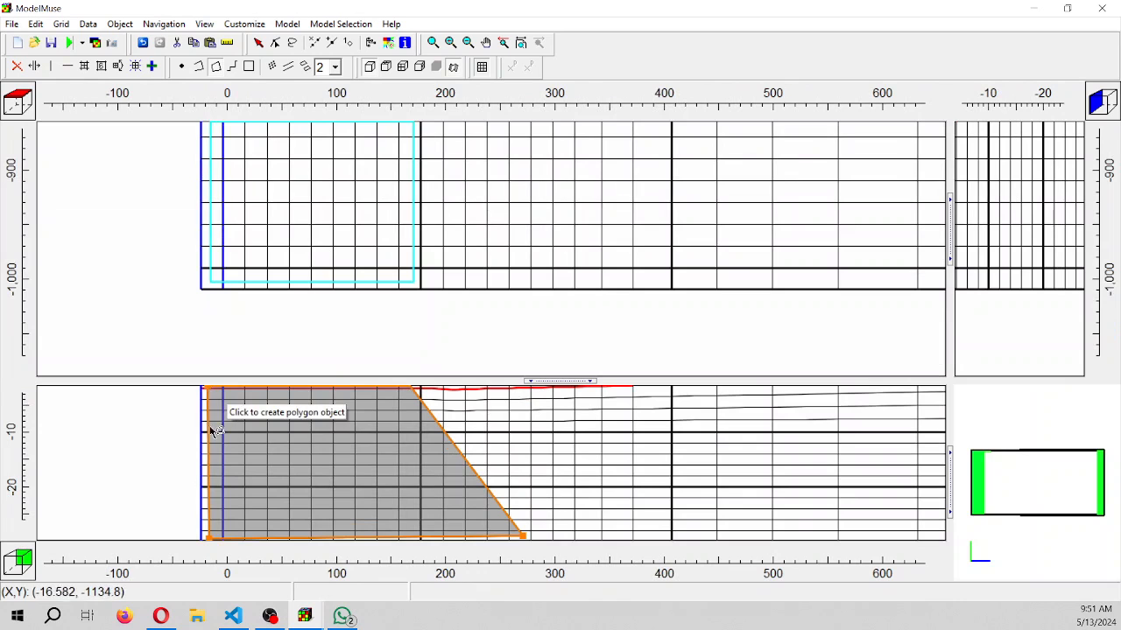
click(260, 46)
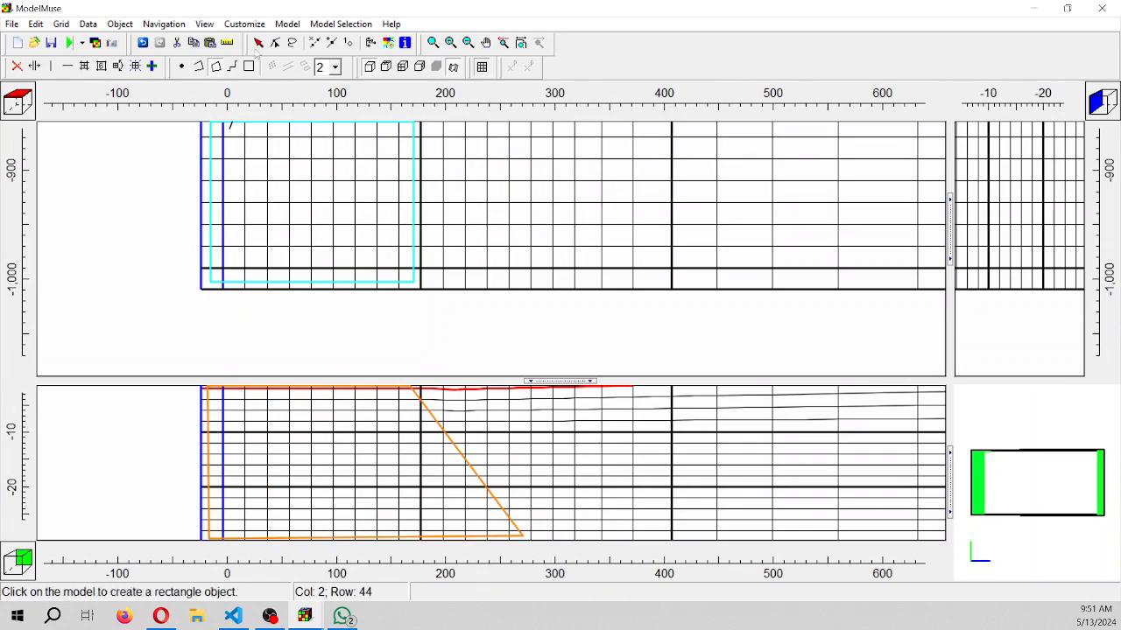
click(259, 45)
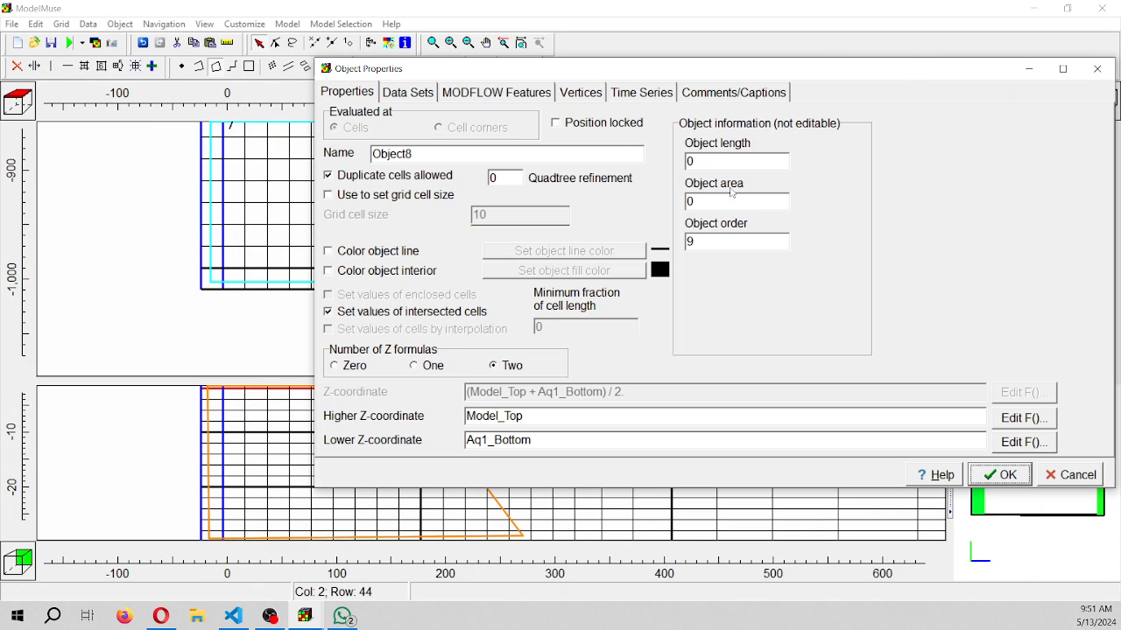
click(456, 94)
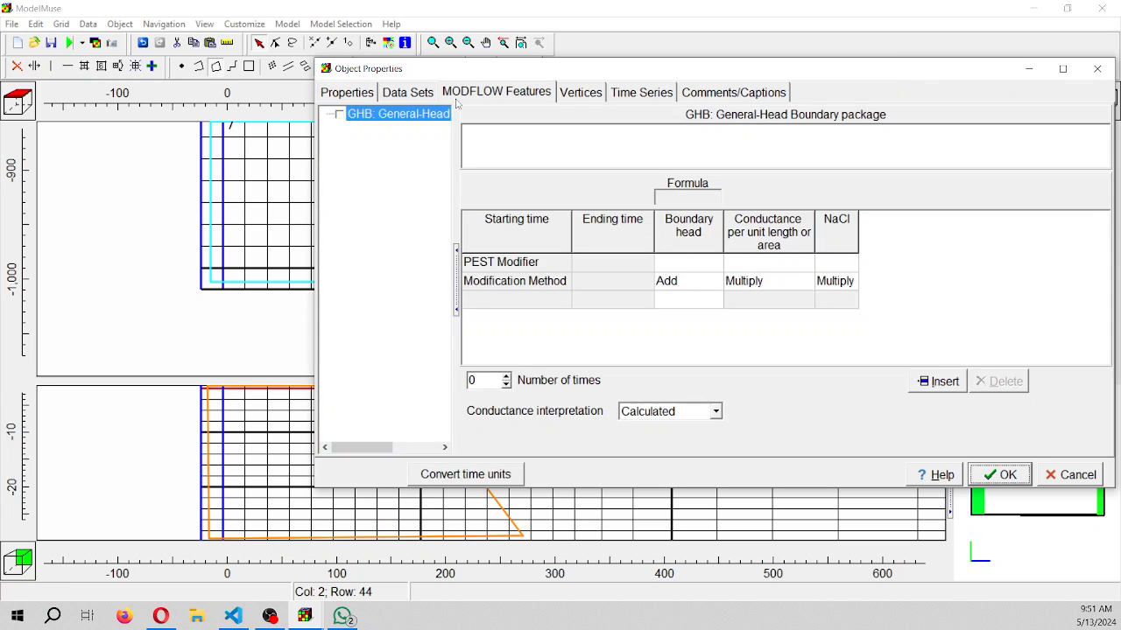
click(408, 95)
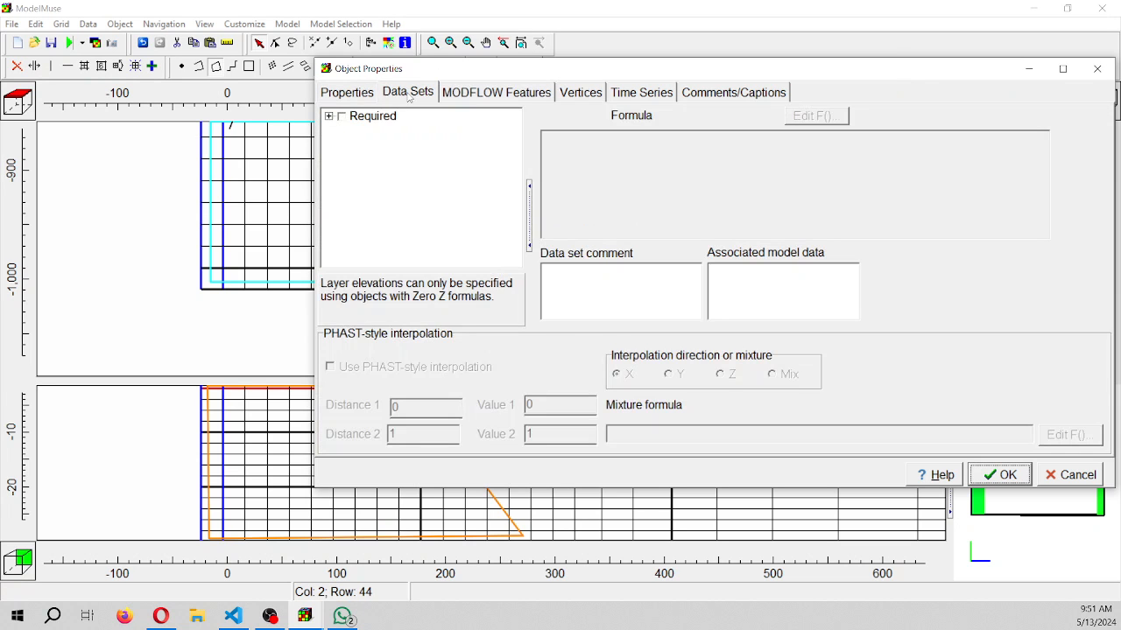
click(343, 92)
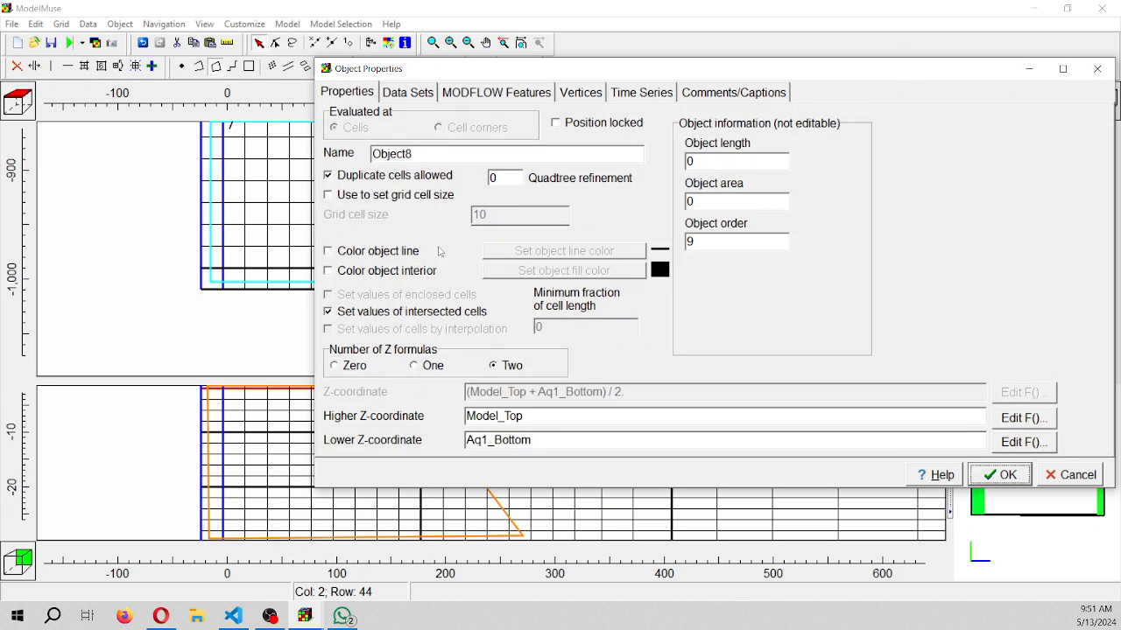
click(1097, 69)
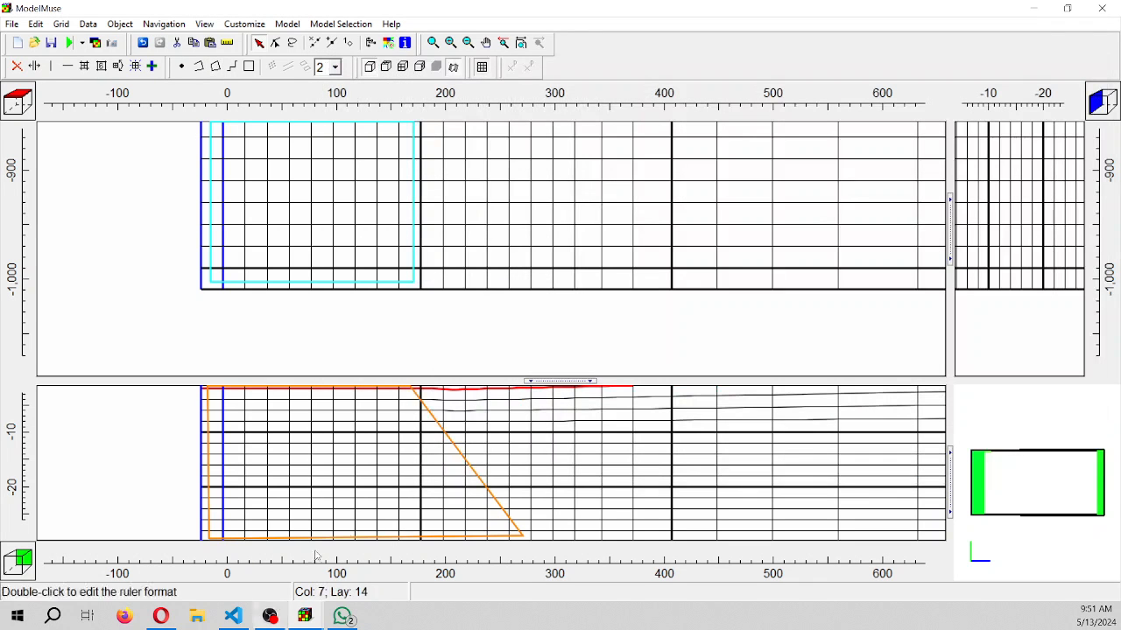
Reopen the IC_Seawater wedge's properties and set its higher Y-coordinate to 0 and lower Y-coordinate to -1000
click(472, 474)
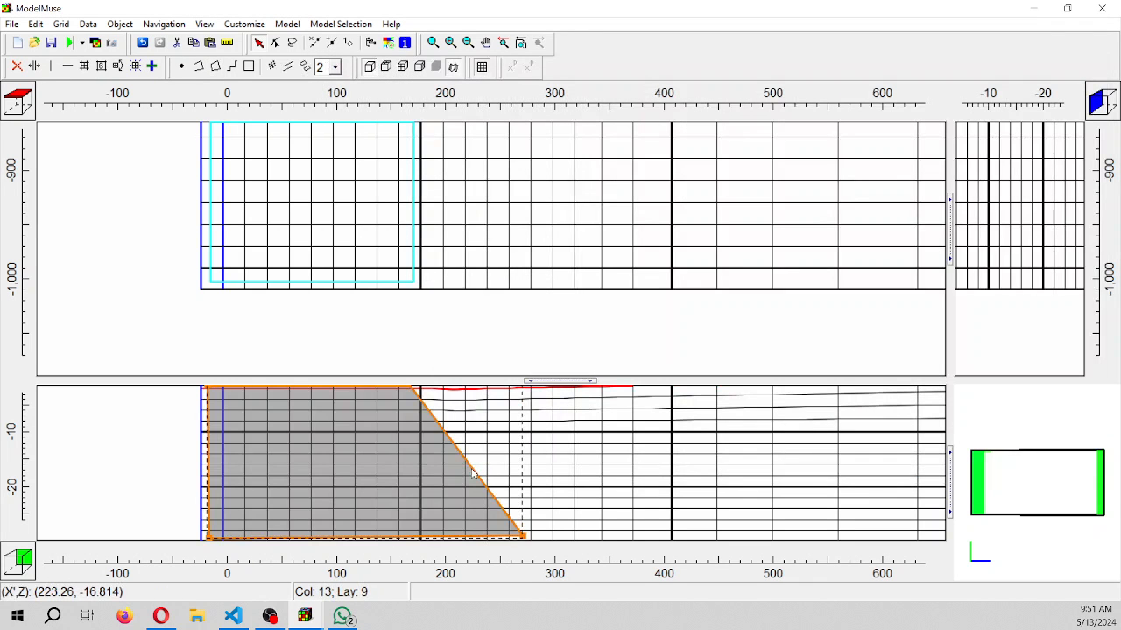
double_click(472, 474)
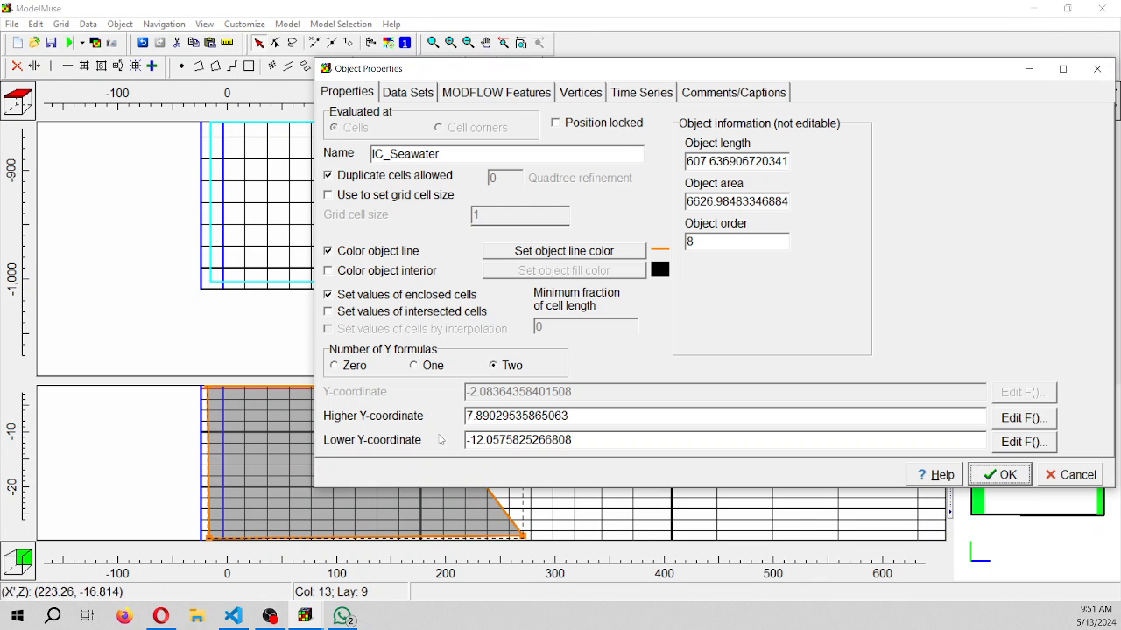
double_click(582, 418)
text(0)
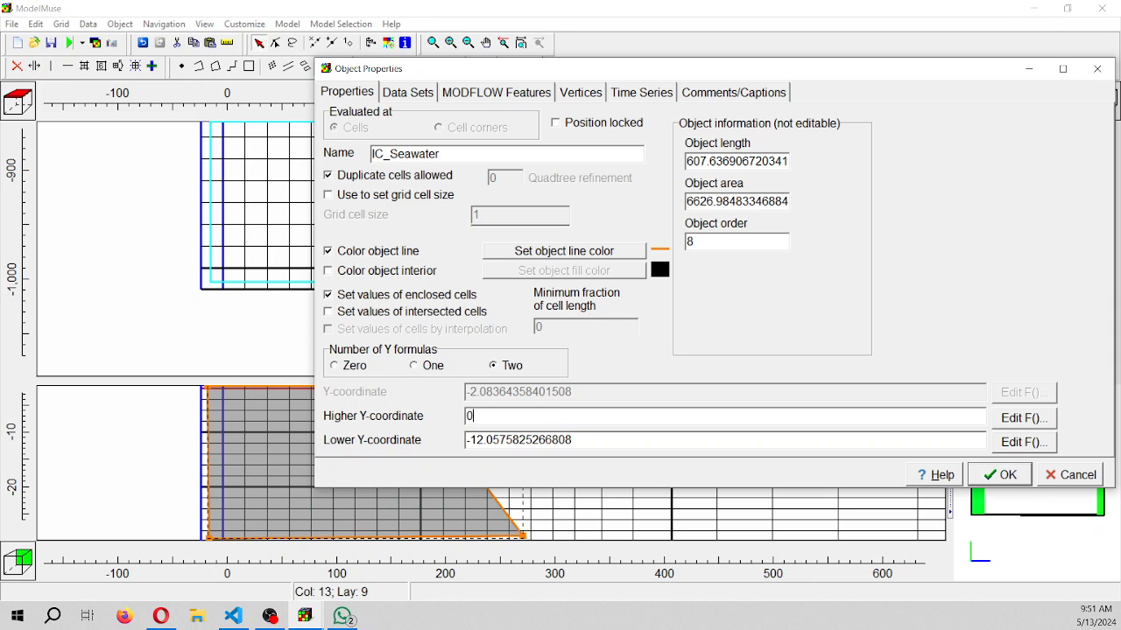
double_click(581, 441)
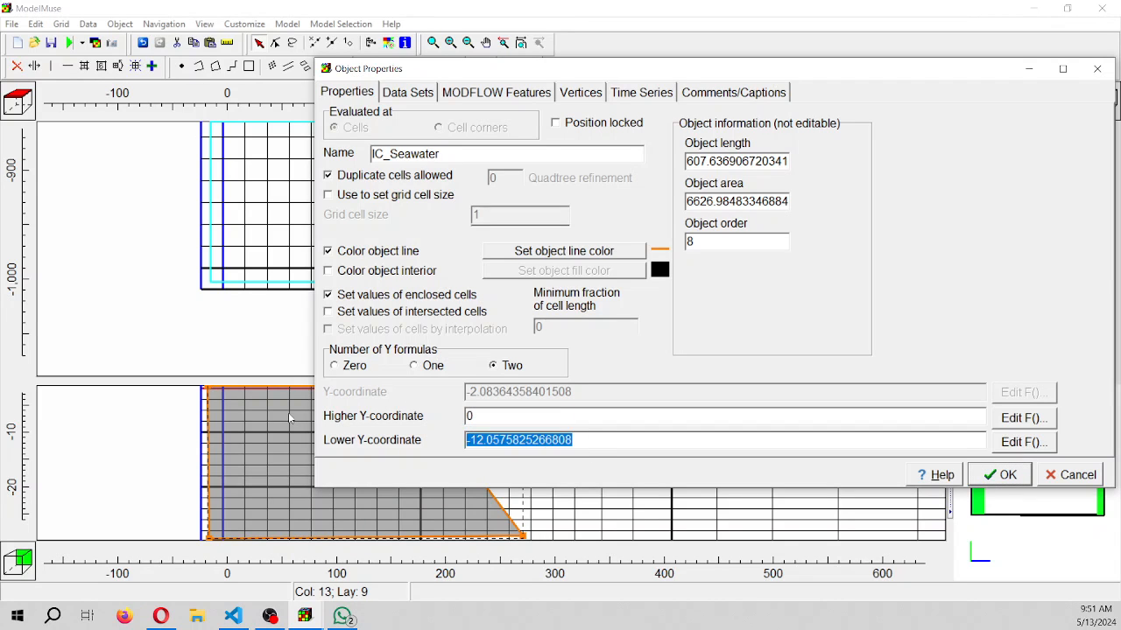
text(-1000)
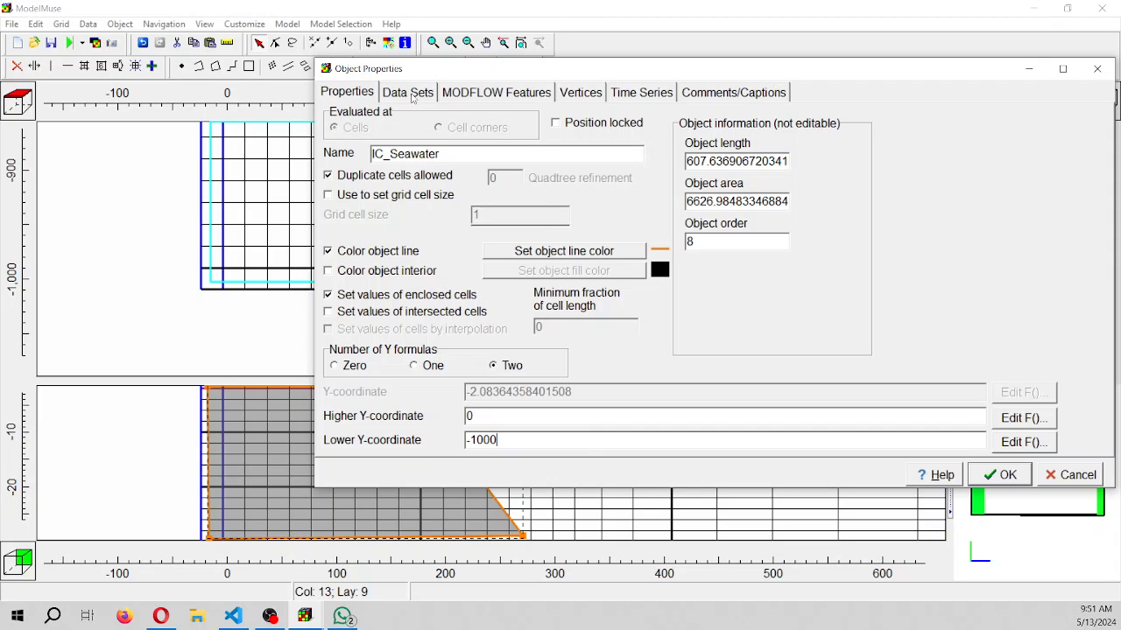
Assign the wedge's Initial_Concentration_NaCl data set a value of 35 and accept the properties
click(408, 92)
click(329, 116)
click(344, 159)
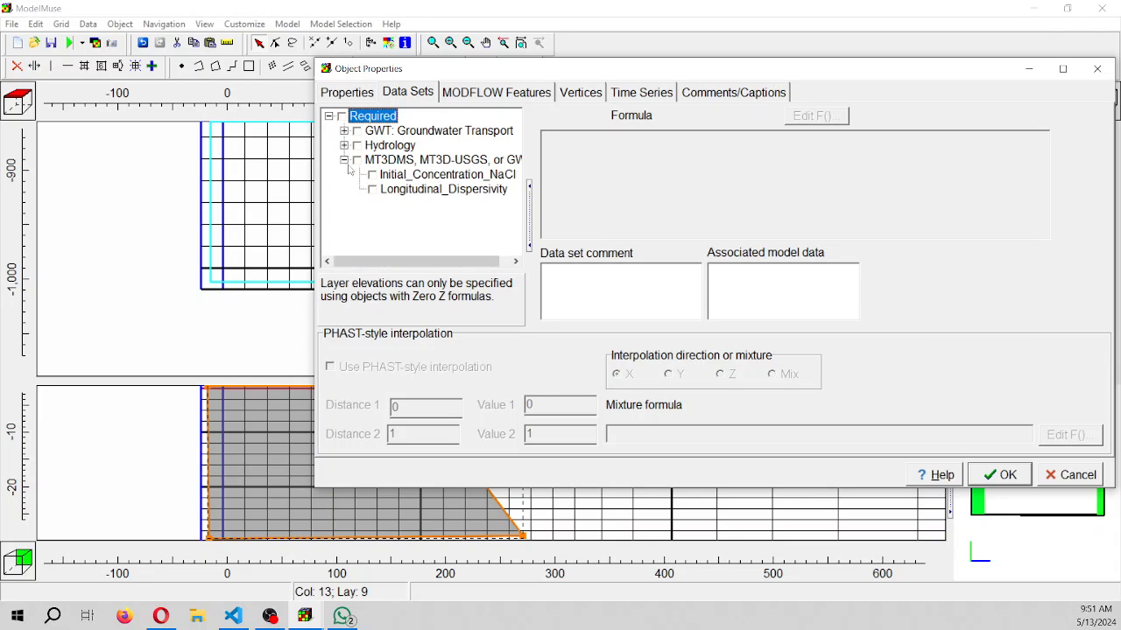
click(372, 176)
key(Tab)
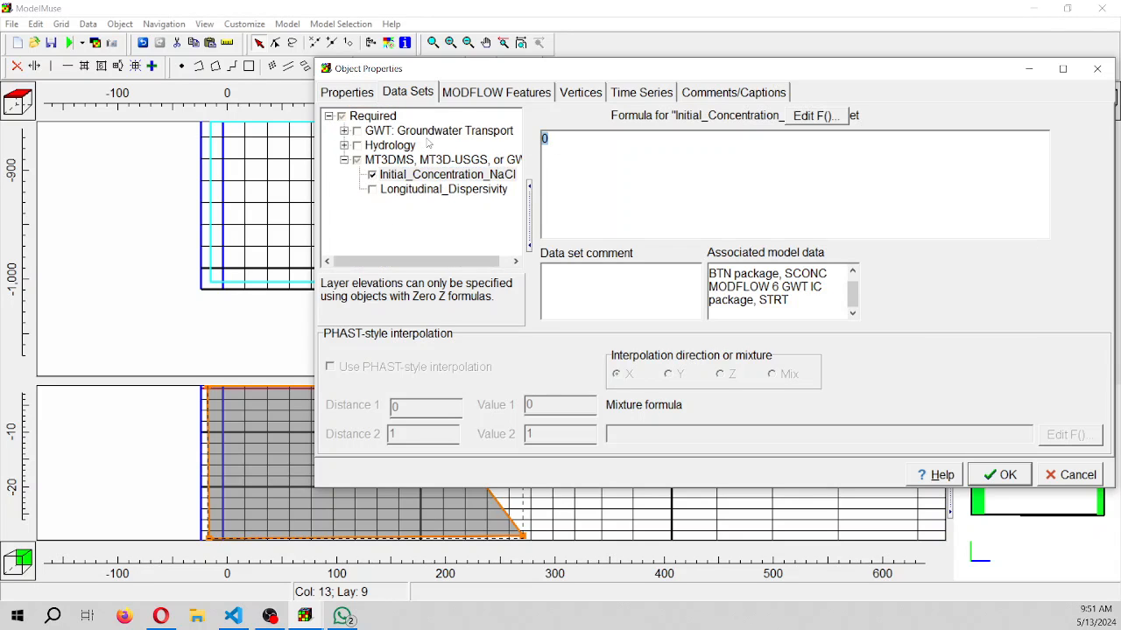
text(35)
click(1007, 477)
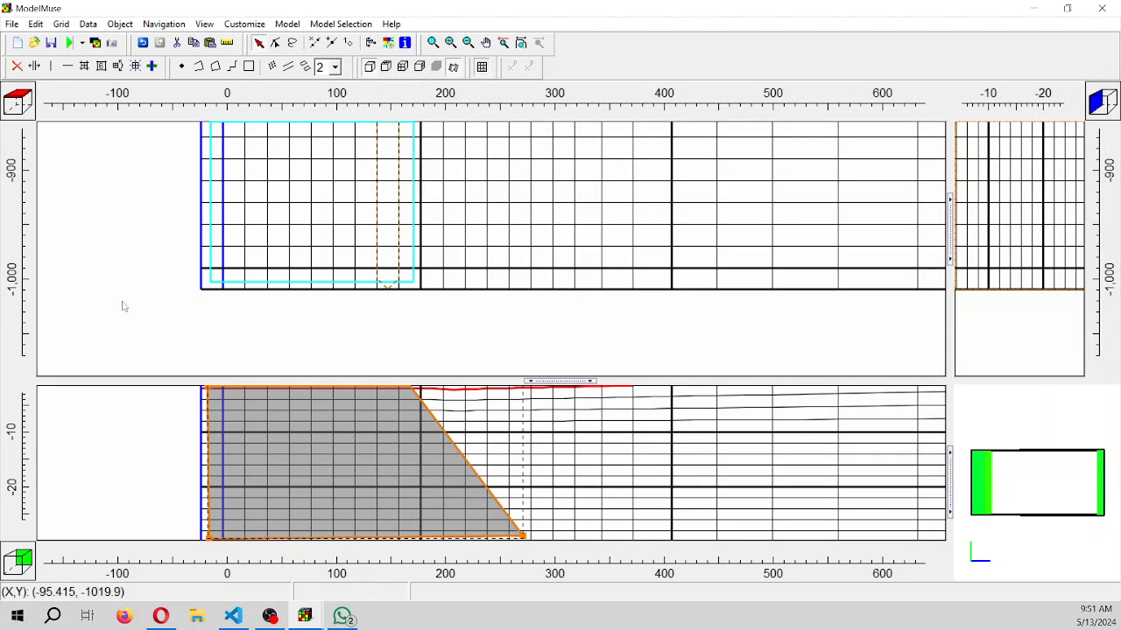
Review the default formulas of the model's Hydrology data sets, including initial head, porosity, specific yield, Convertible and Cell_Type
scroll(203, 497, down, 2)
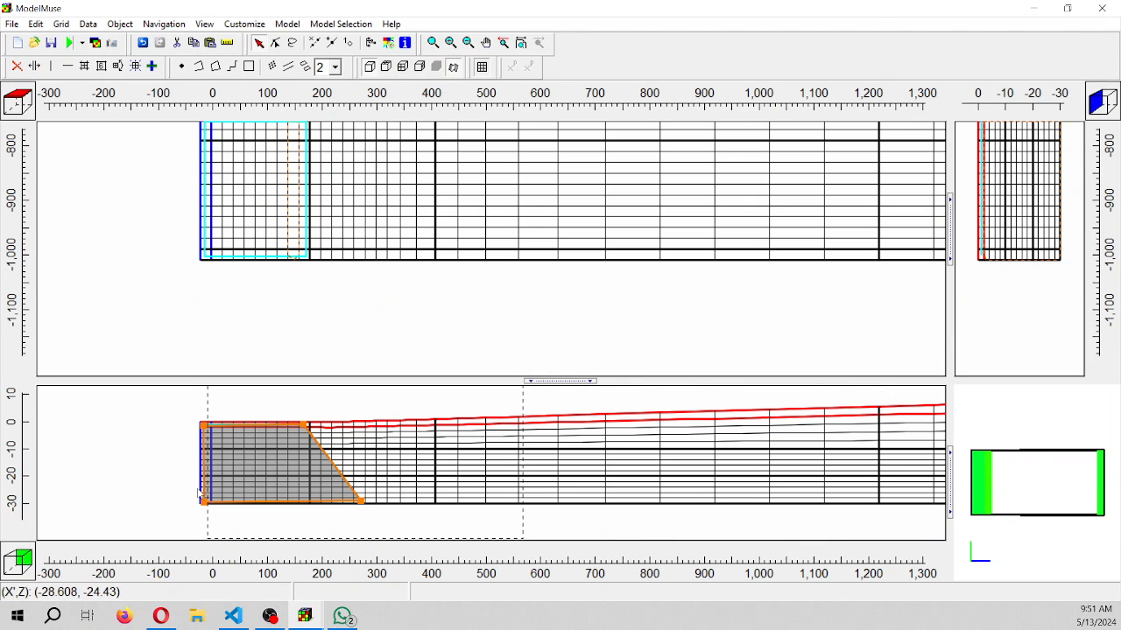
scroll(198, 493, down, 2)
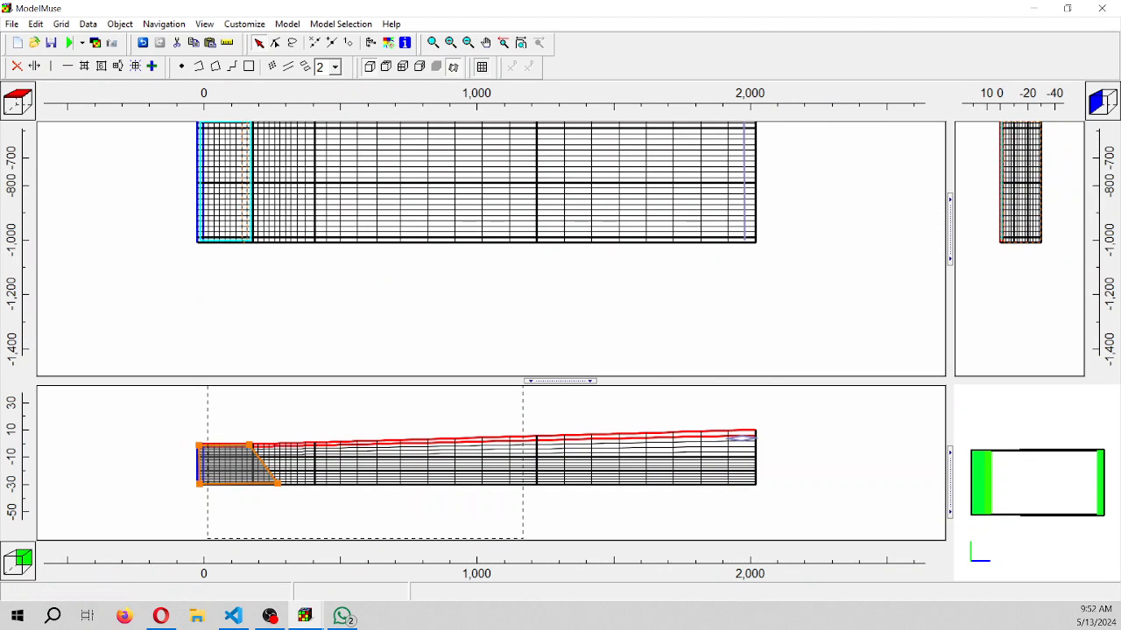
click(87, 23)
click(122, 55)
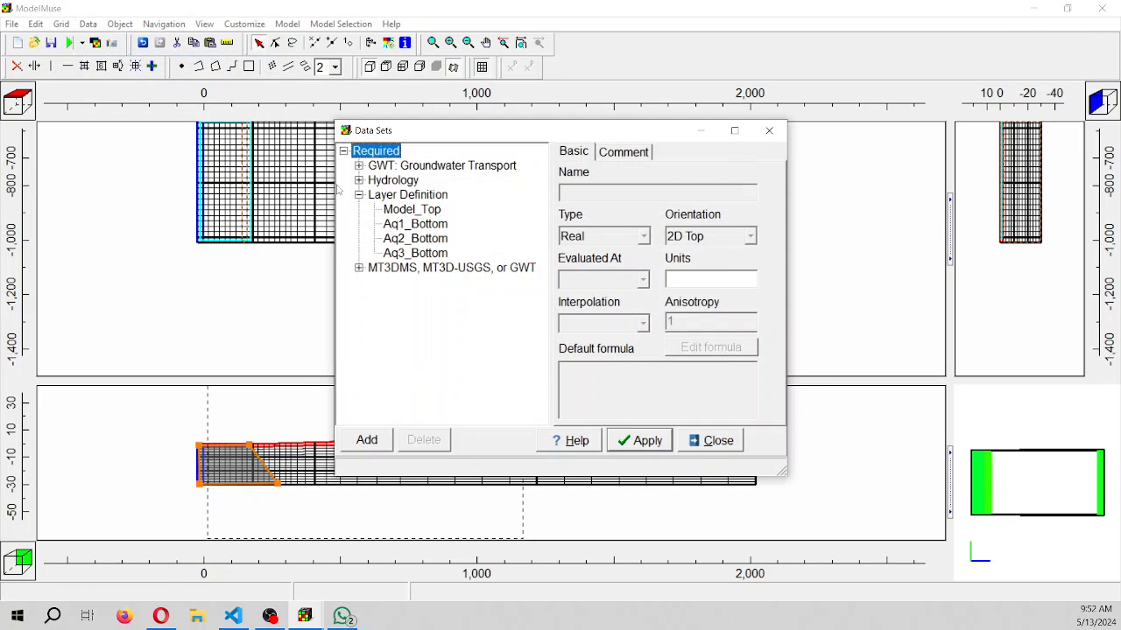
click(360, 181)
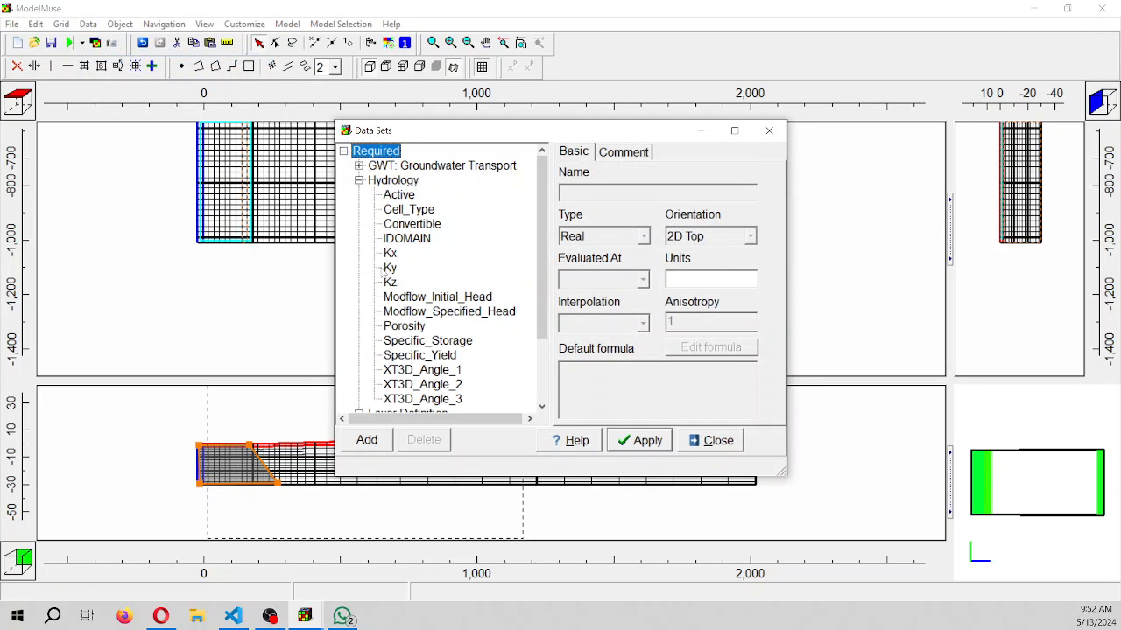
click(424, 297)
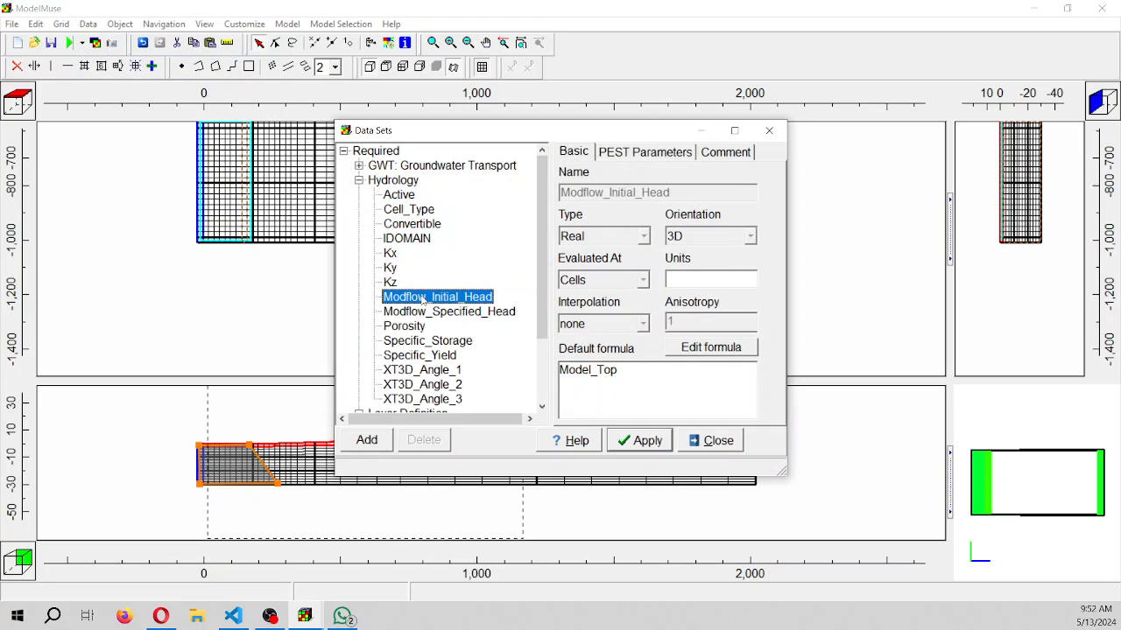
click(417, 312)
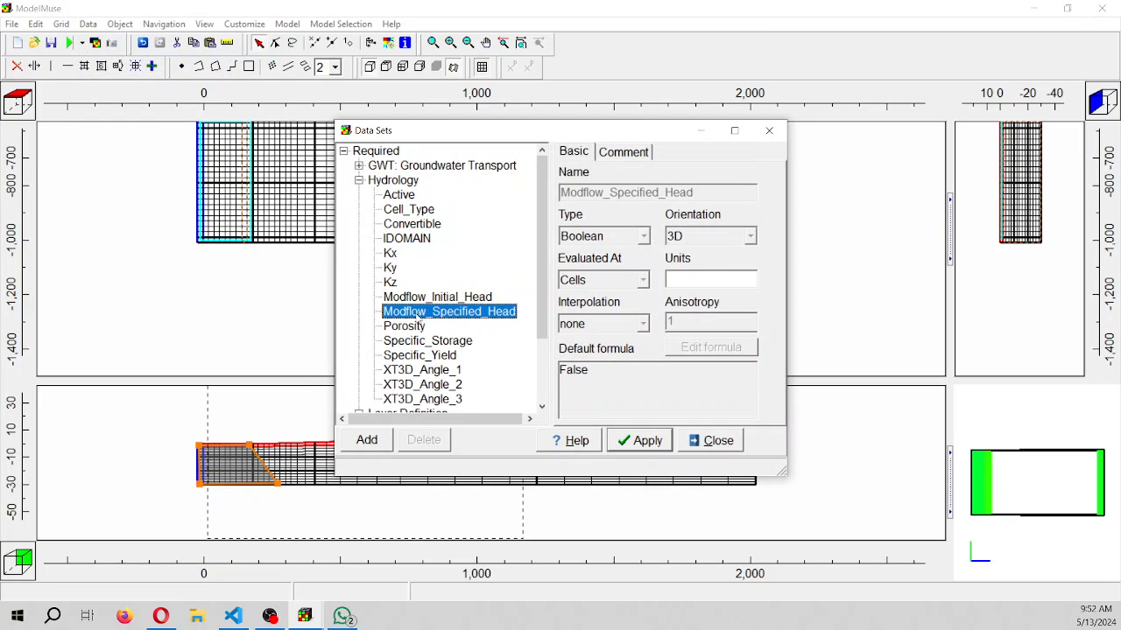
click(419, 328)
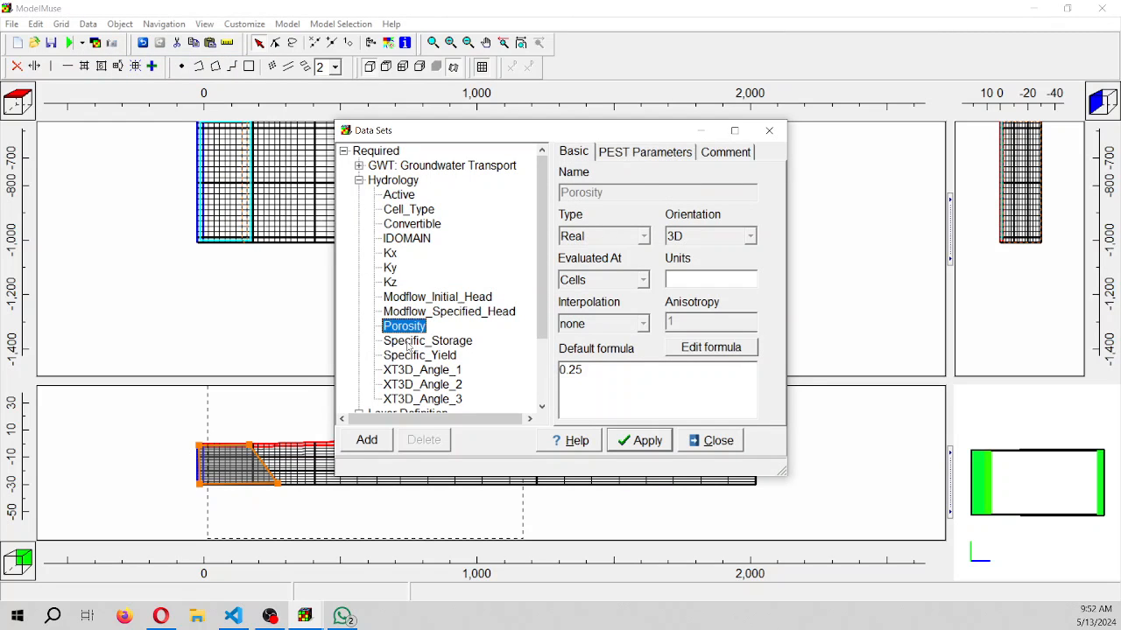
click(408, 343)
click(411, 357)
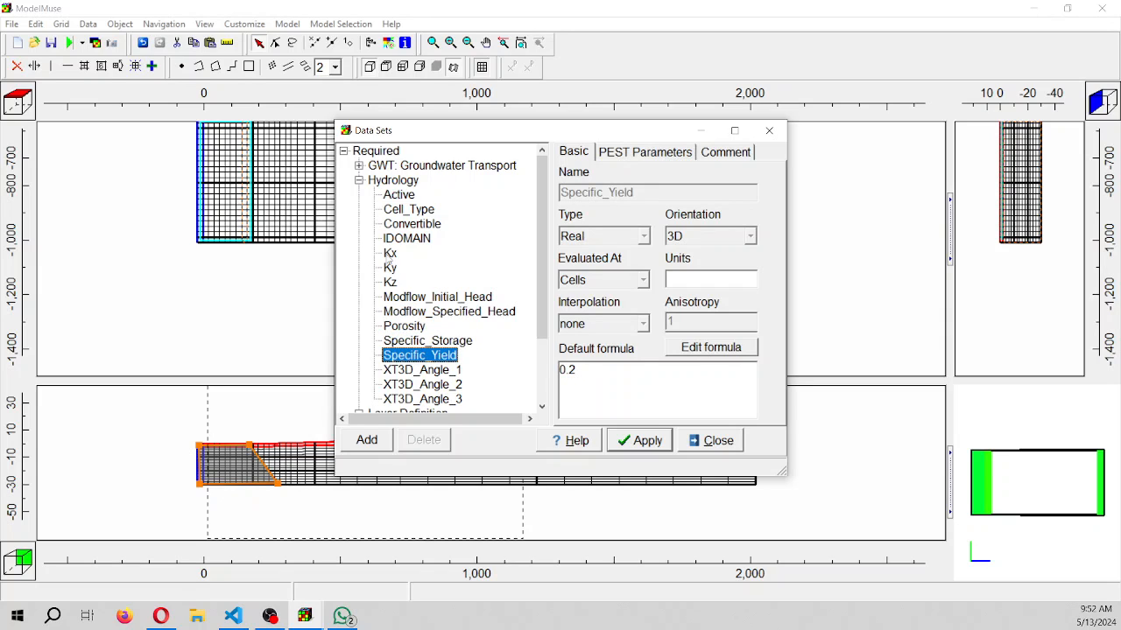
click(389, 255)
click(390, 297)
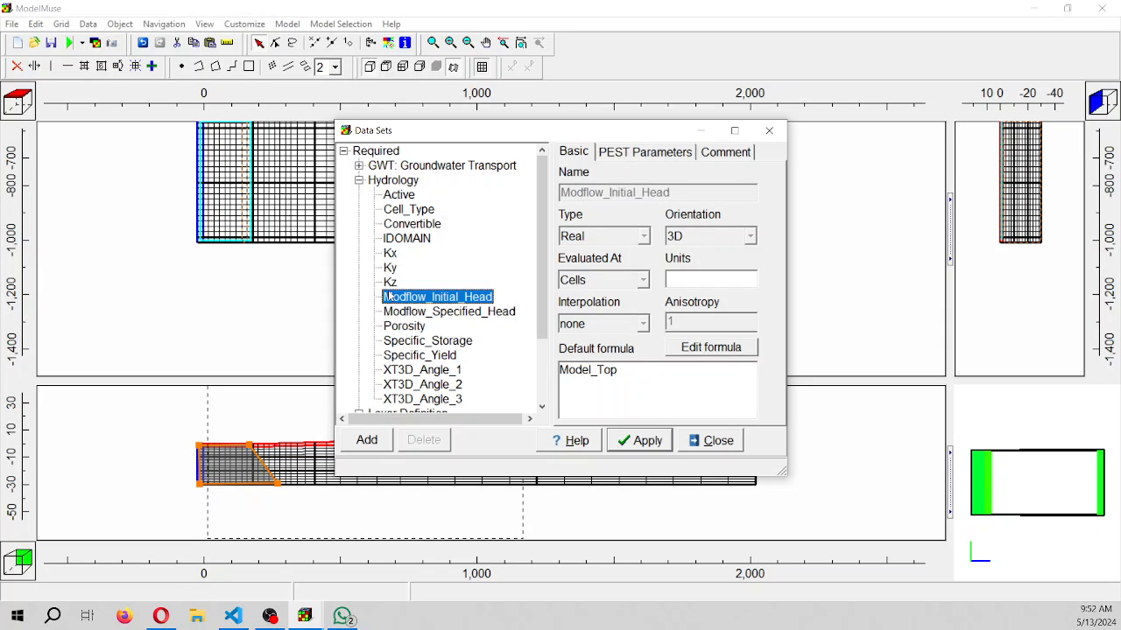
click(398, 225)
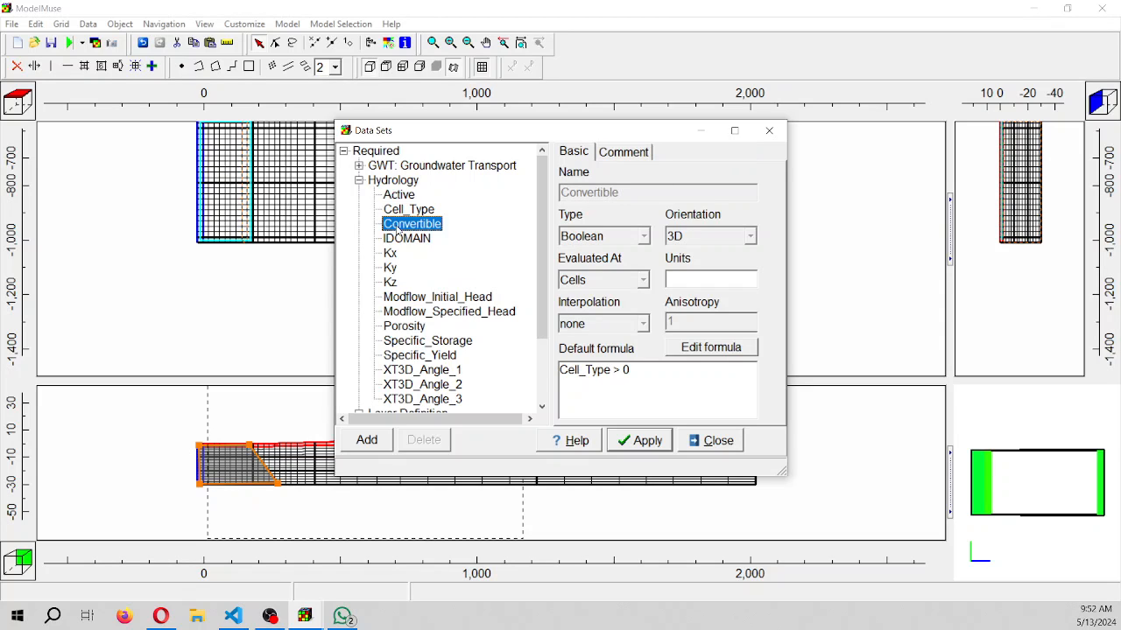
click(399, 213)
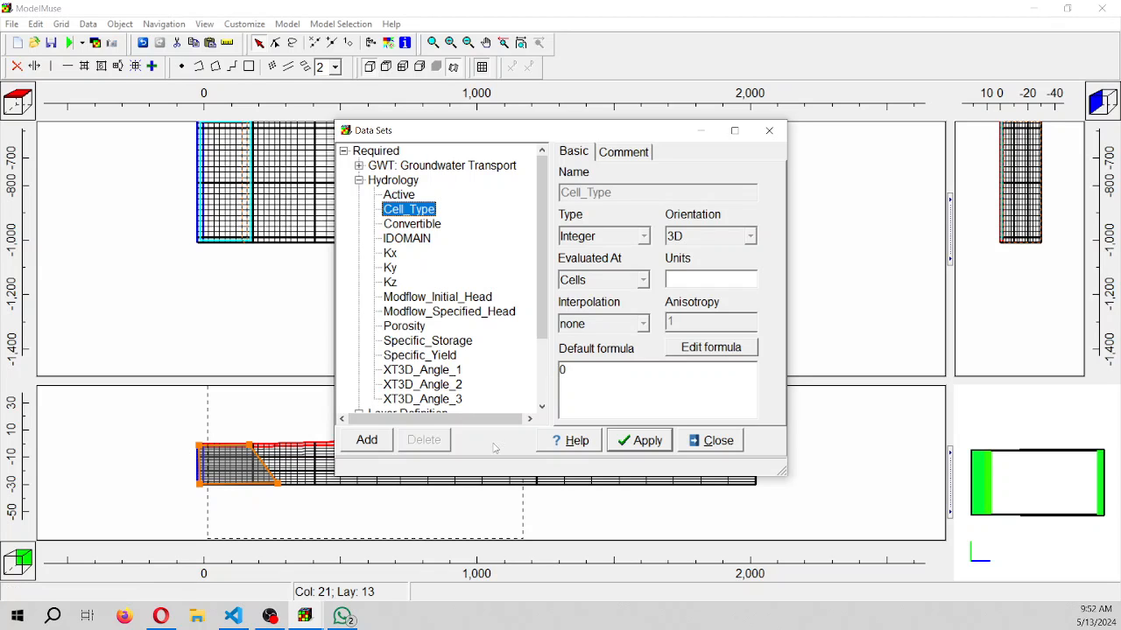
click(647, 440)
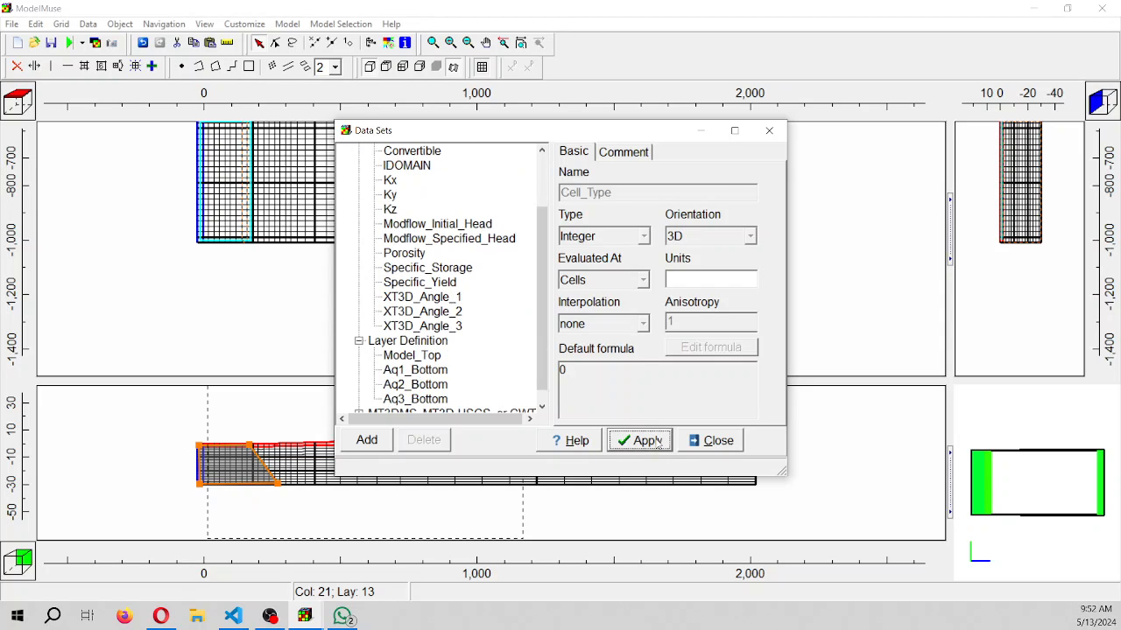
click(713, 441)
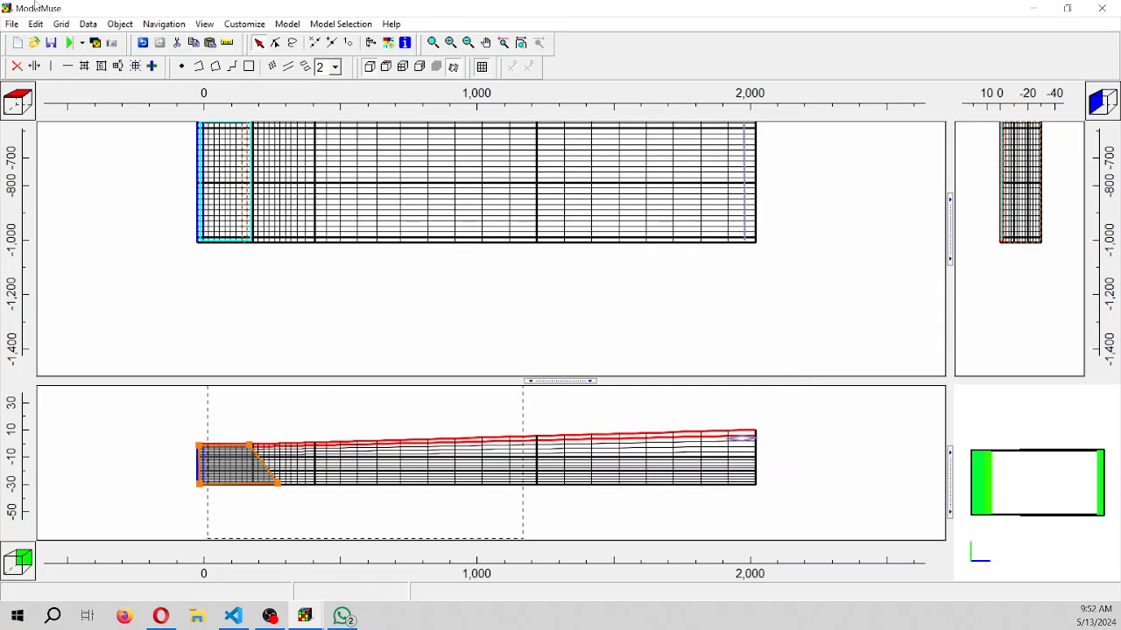
Start saving the model and create and open a folder named basinExampleSeawaterIntrusionMf6BuyModelMuse in Documents
click(50, 42)
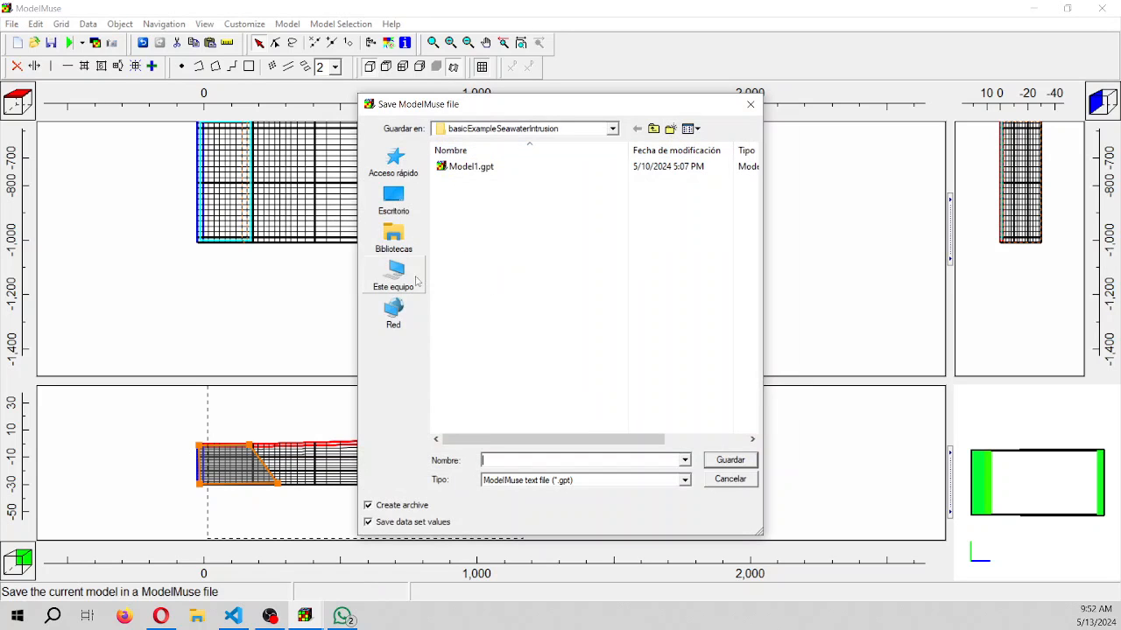
click(654, 129)
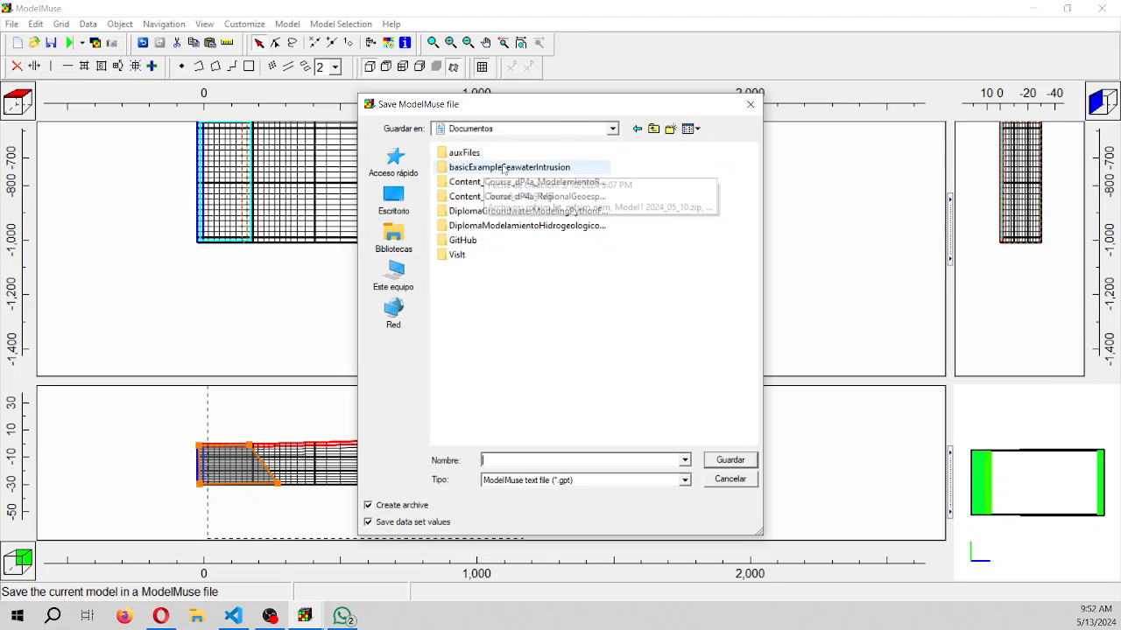
click(670, 129)
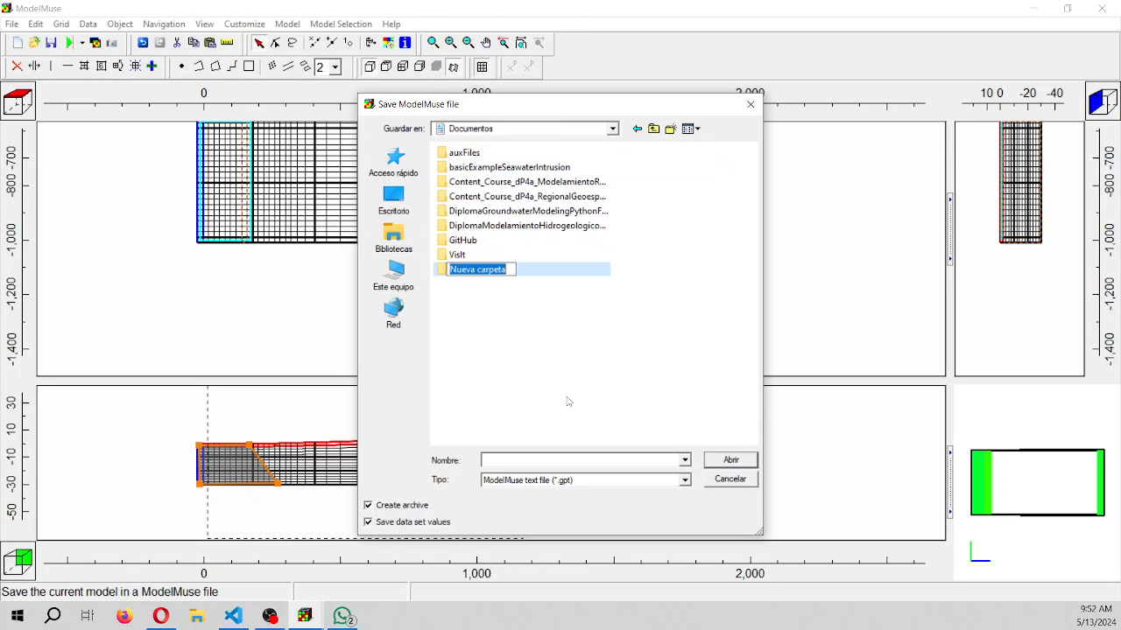
text(basinExa)
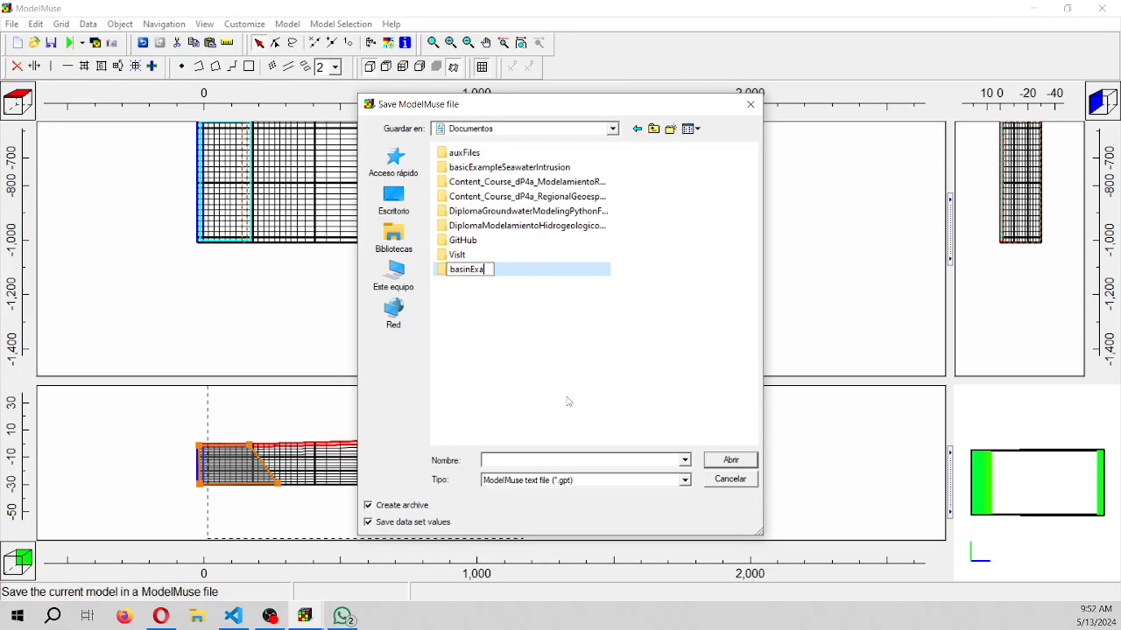
text(mpleSeawater)
text(Intrusion)
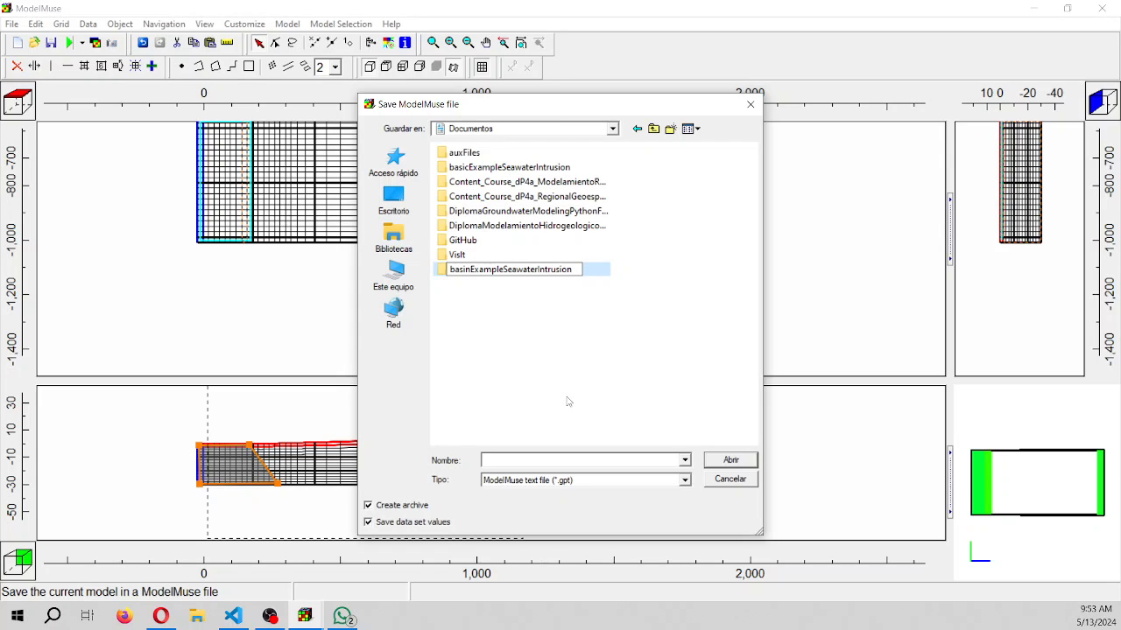
text(Mf6BuyModelMuse)
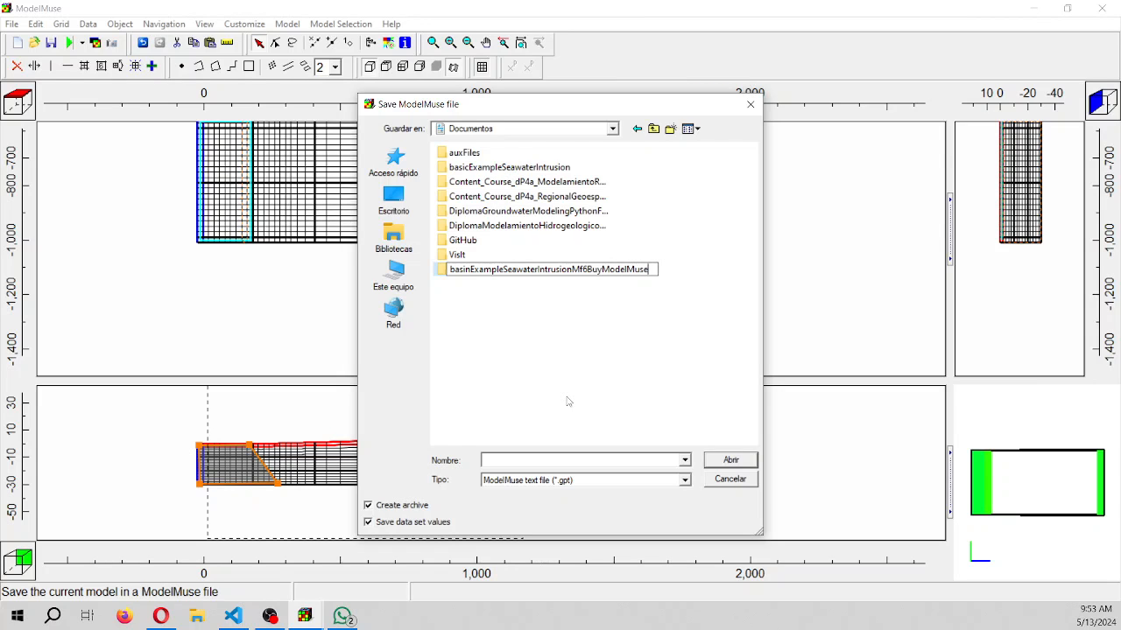
key(Return)
key(Return)
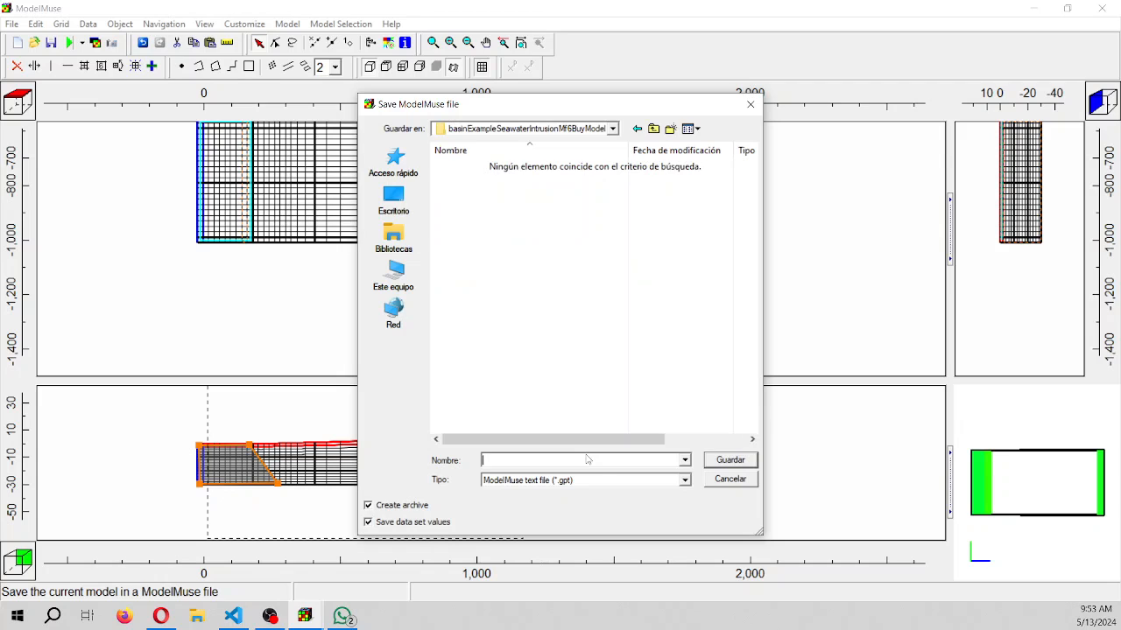
Save the model as seawaterIntrusion in the ModelMuse text file format
text(seawaterIntrusion)
key(Return)
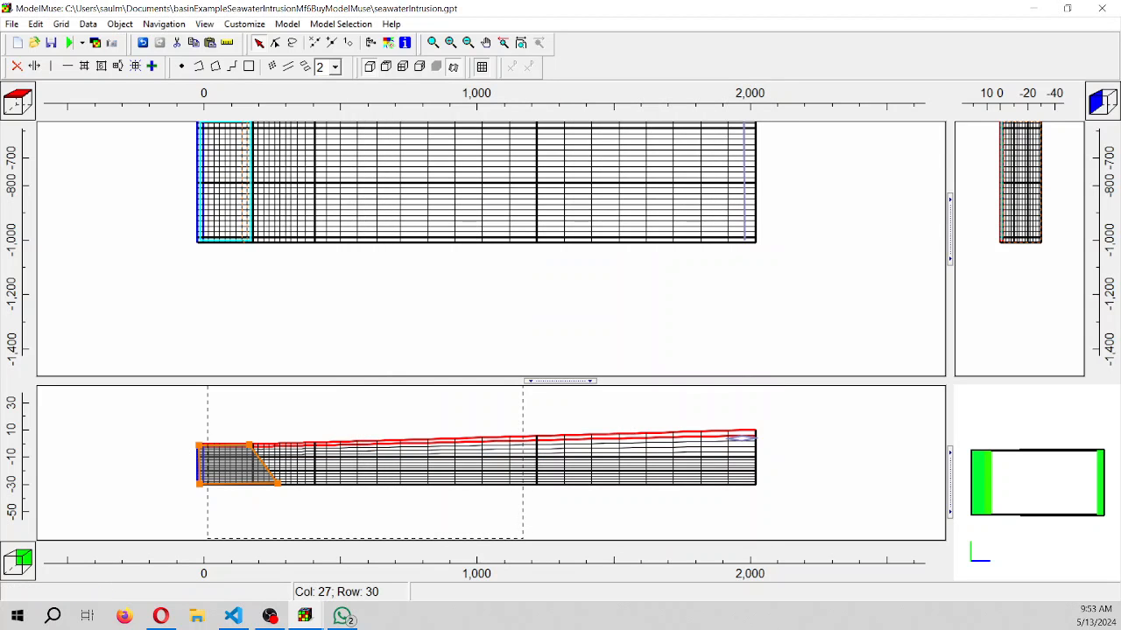
Run MODFLOW 6 with the input files saved as seawaterIntrusion.nam and expand the MODFLOW warnings
click(69, 44)
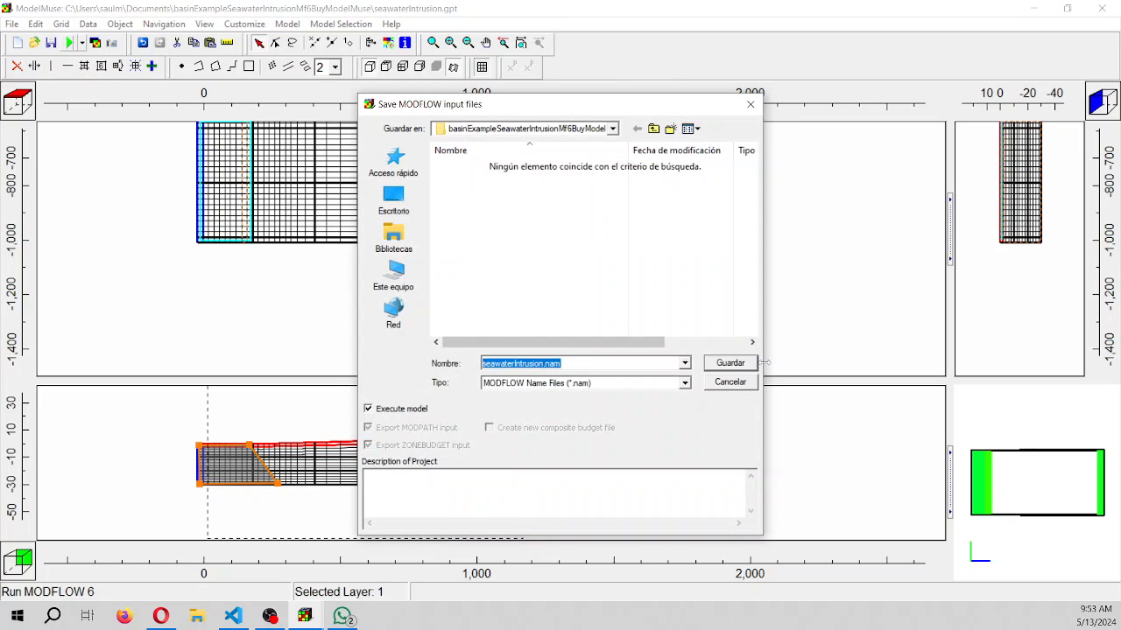
click(729, 363)
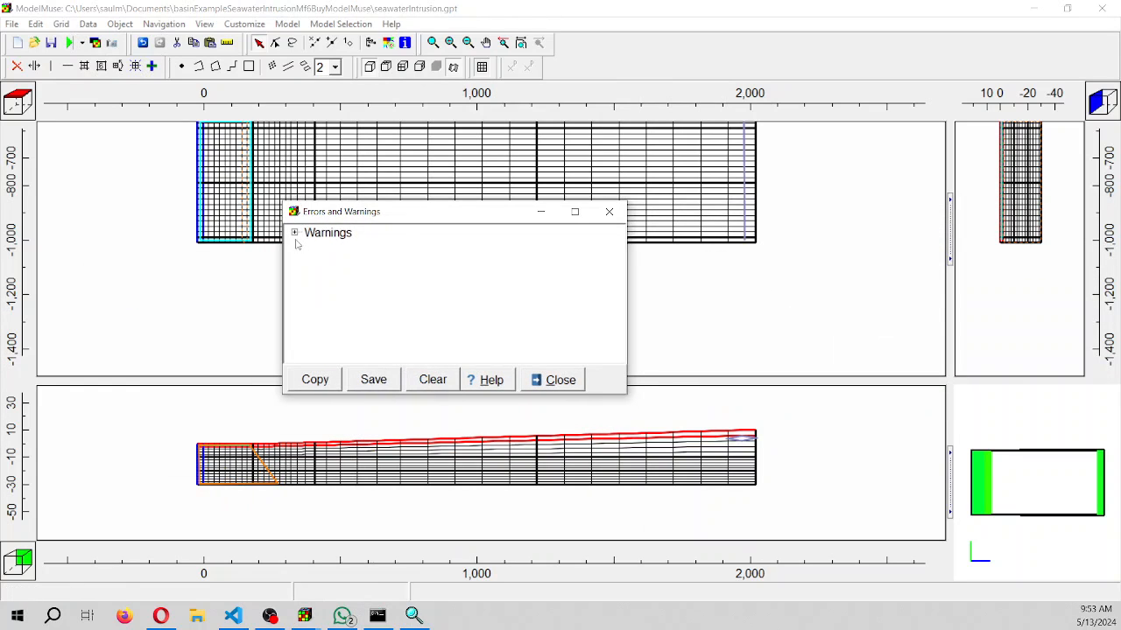
click(307, 248)
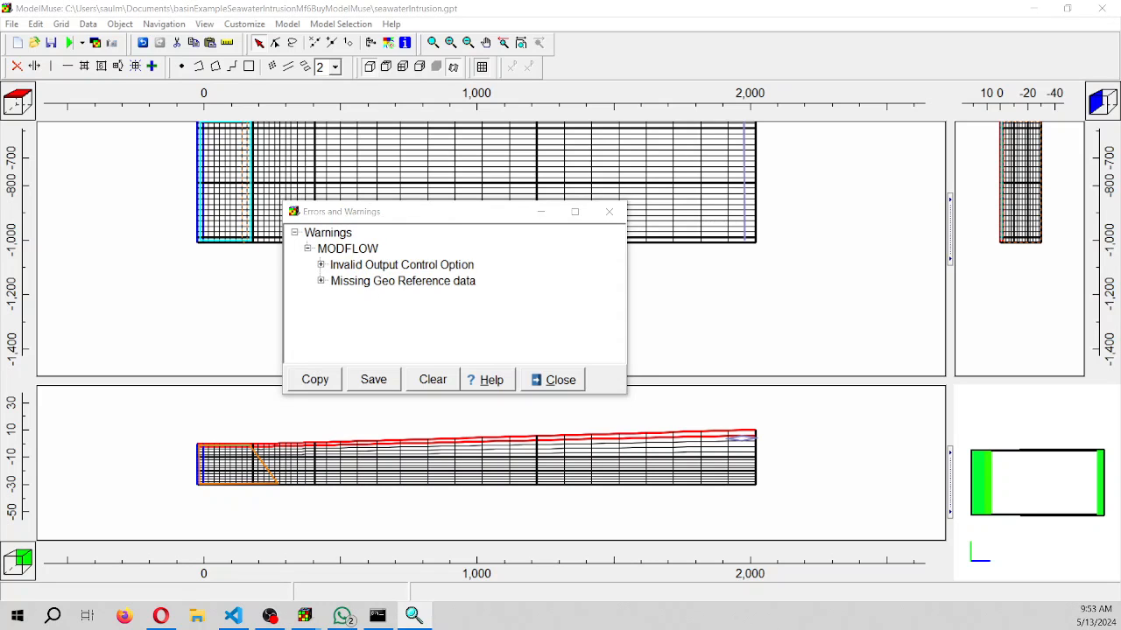
Examine the percent discrepancy results of Model 1 and Model 2 in ModelMonitor, then close the monitor
click(224, 214)
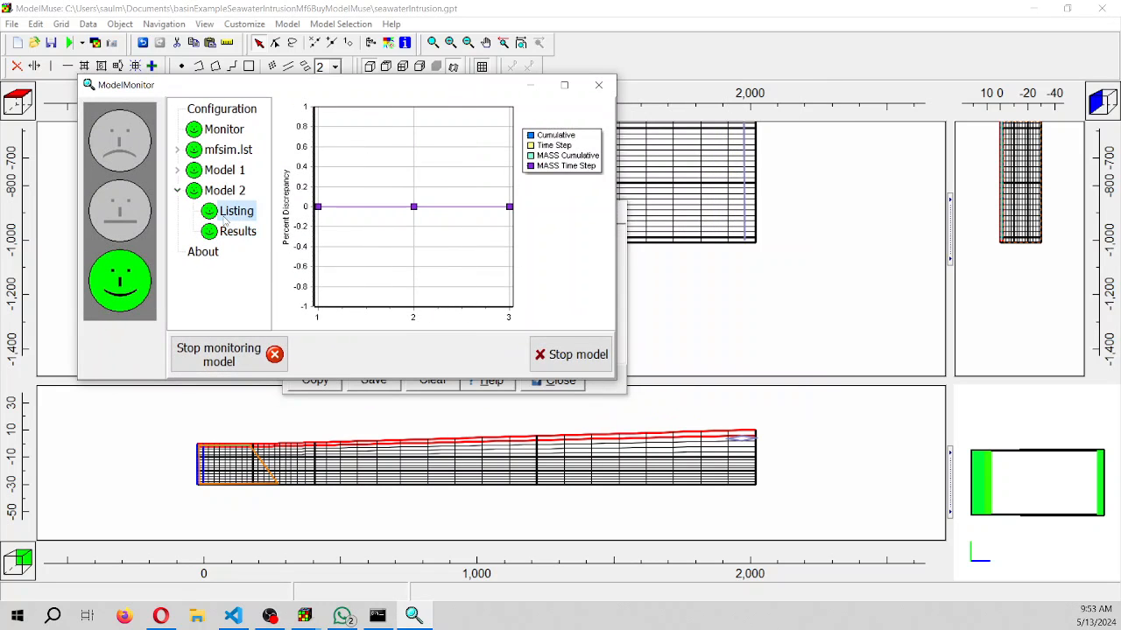
click(226, 232)
click(177, 170)
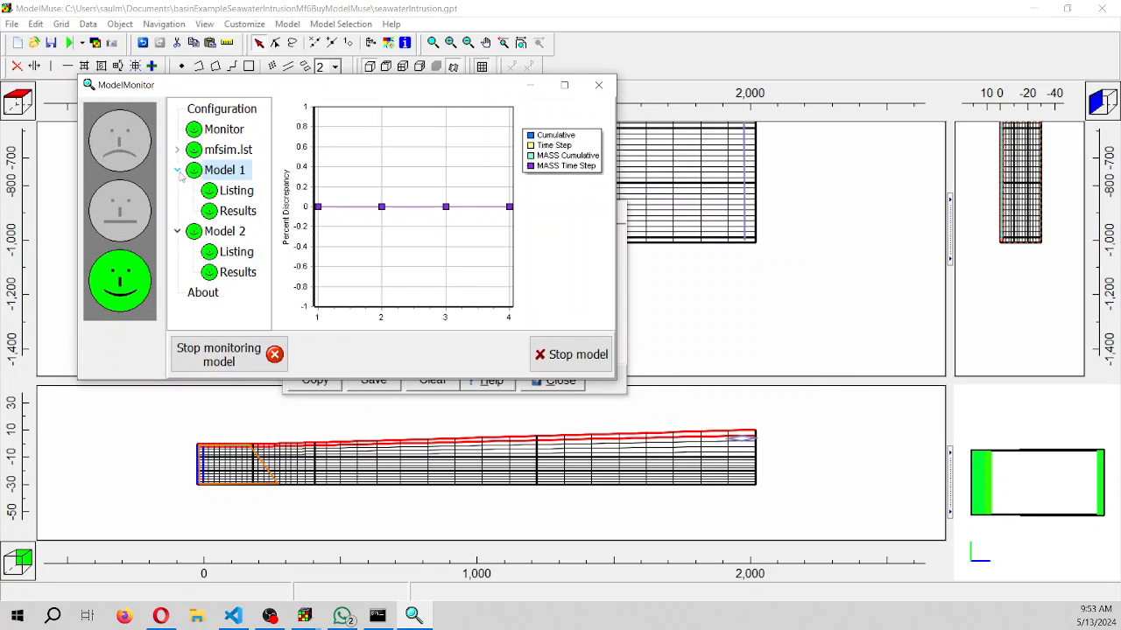
click(232, 210)
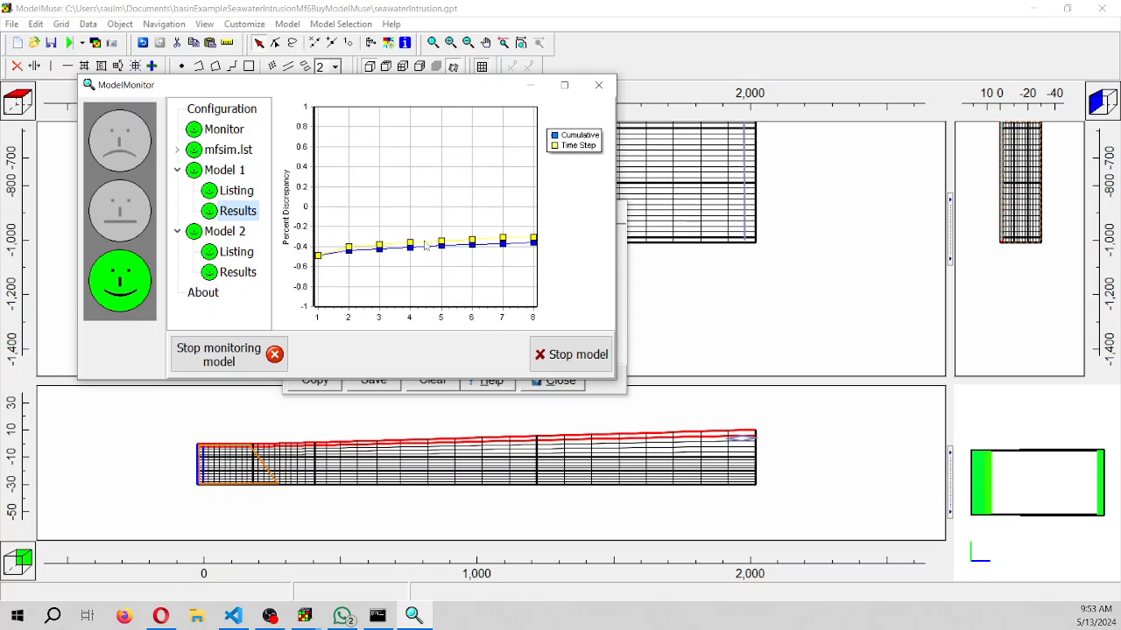
click(238, 274)
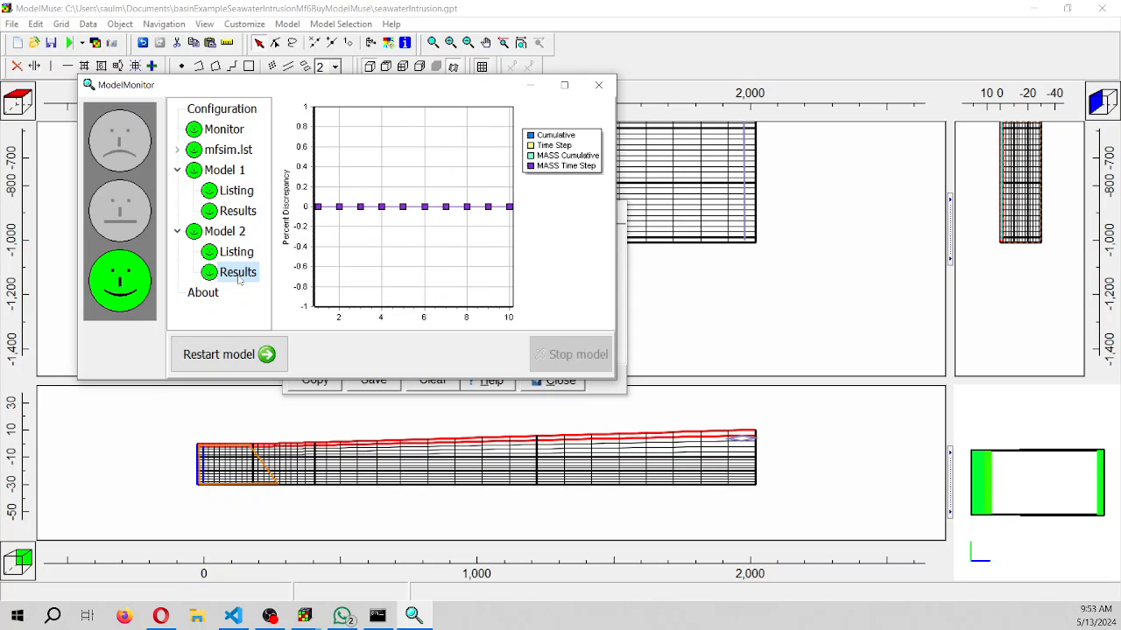
click(234, 214)
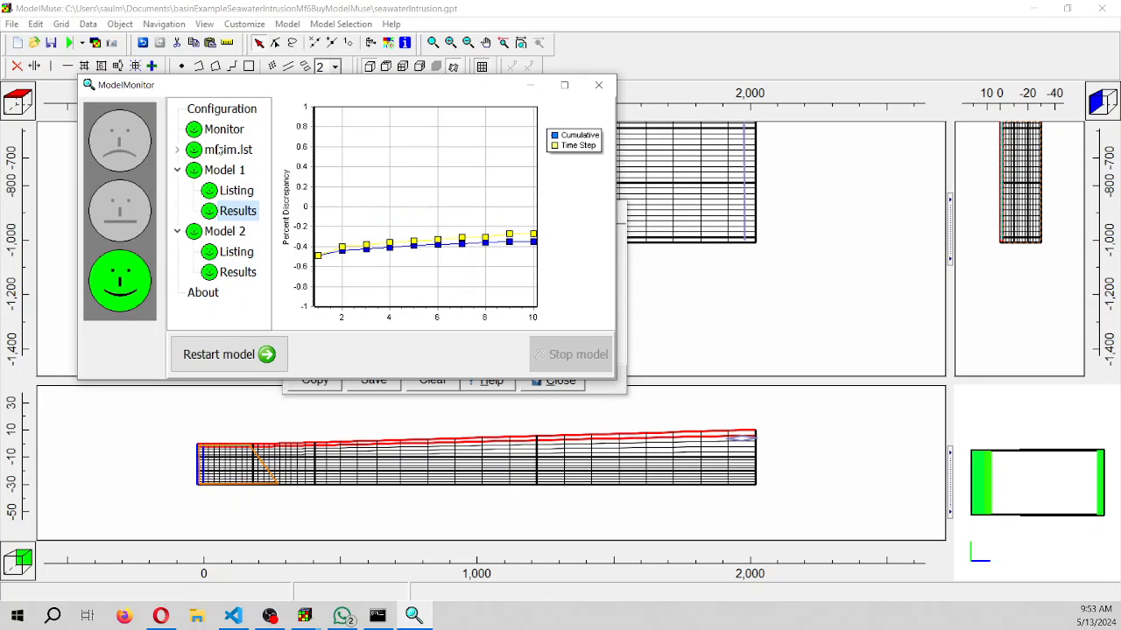
click(221, 150)
click(599, 85)
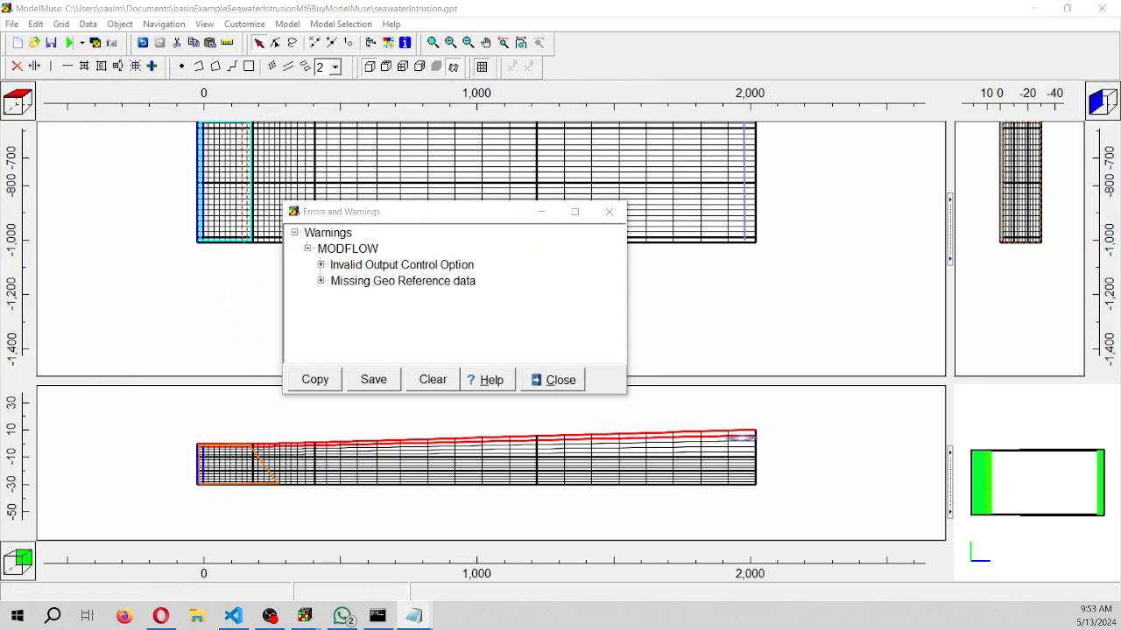
Examine the final volume budget in the seawaterIntrusion.lst flow listing, comparing GHB inflow and outflow rates, and close the file
drag(0, 156, 527, 92)
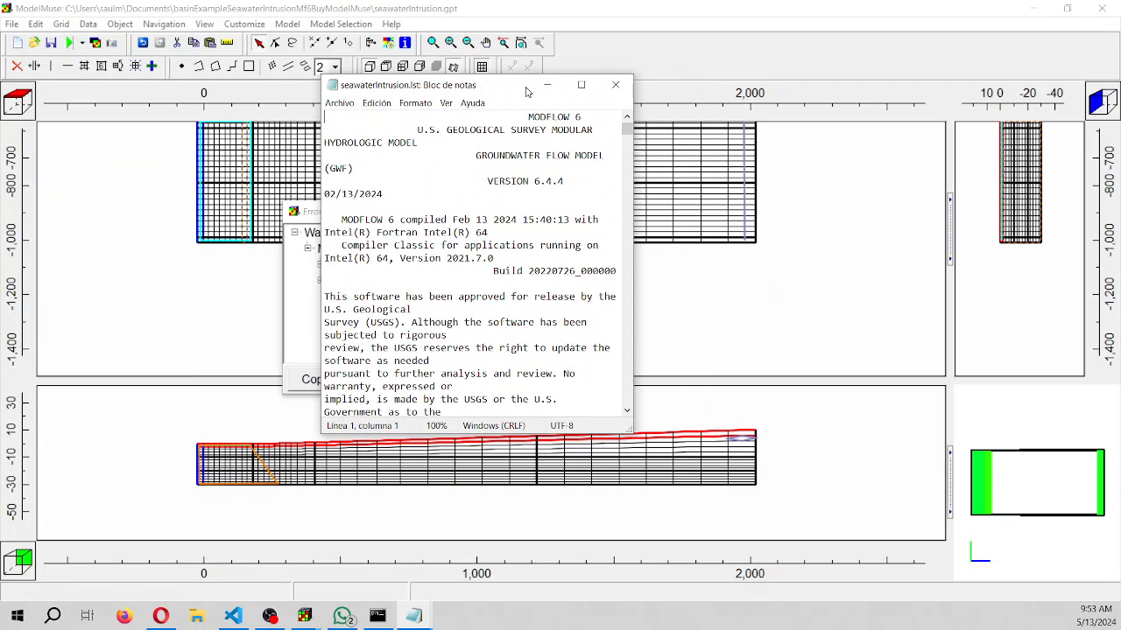
drag(626, 129, 626, 399)
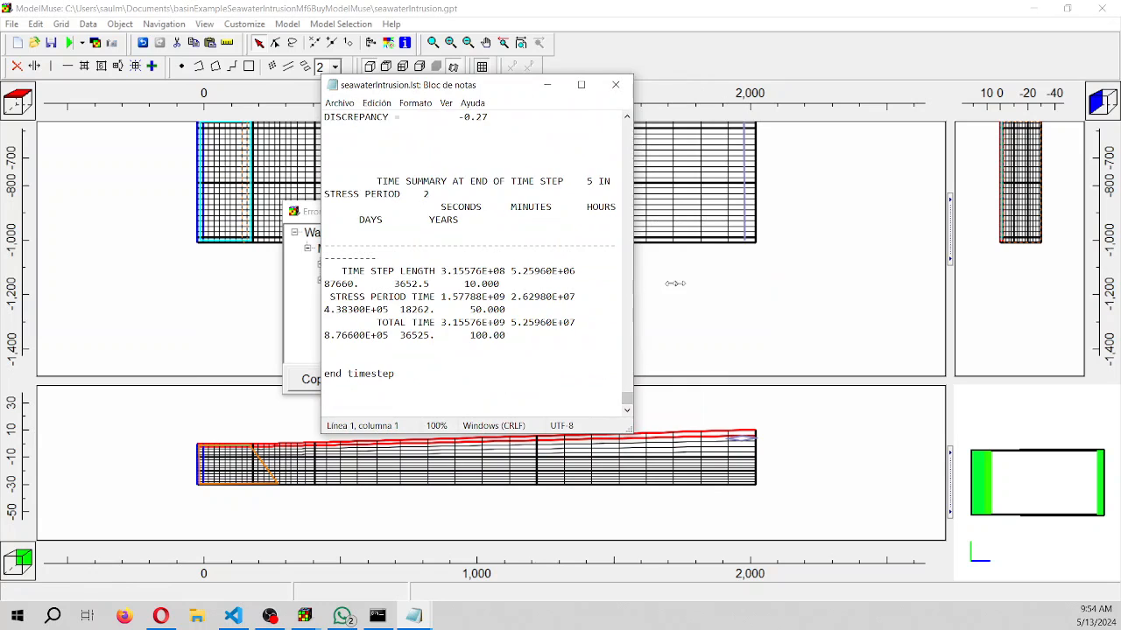
drag(674, 283, 1030, 263)
scroll(940, 252, up, 4)
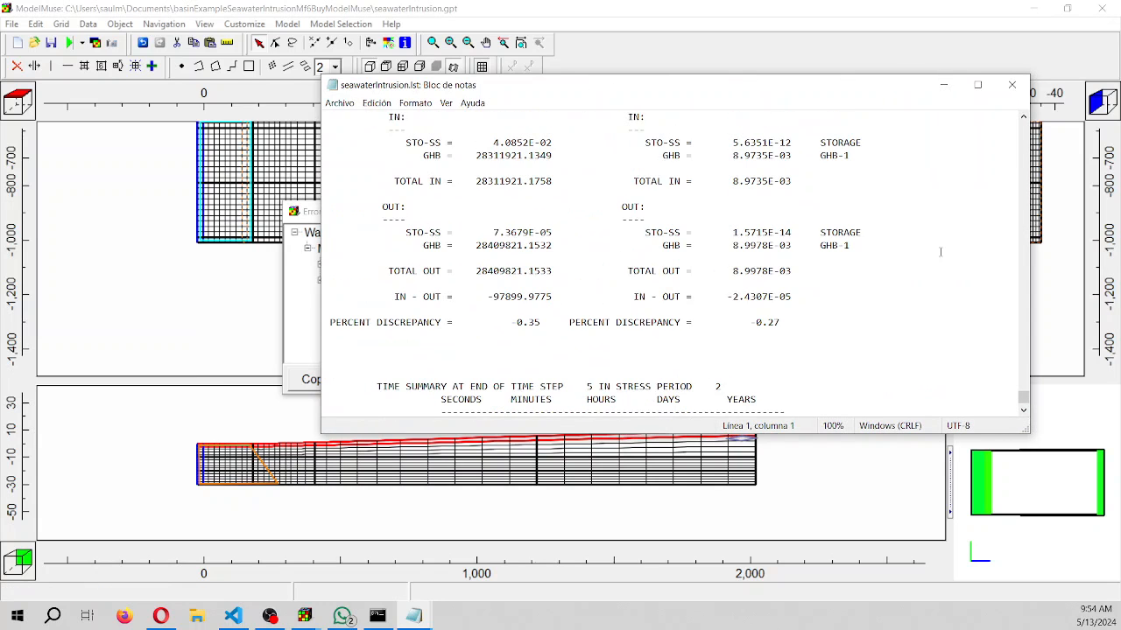
scroll(940, 252, up, 1)
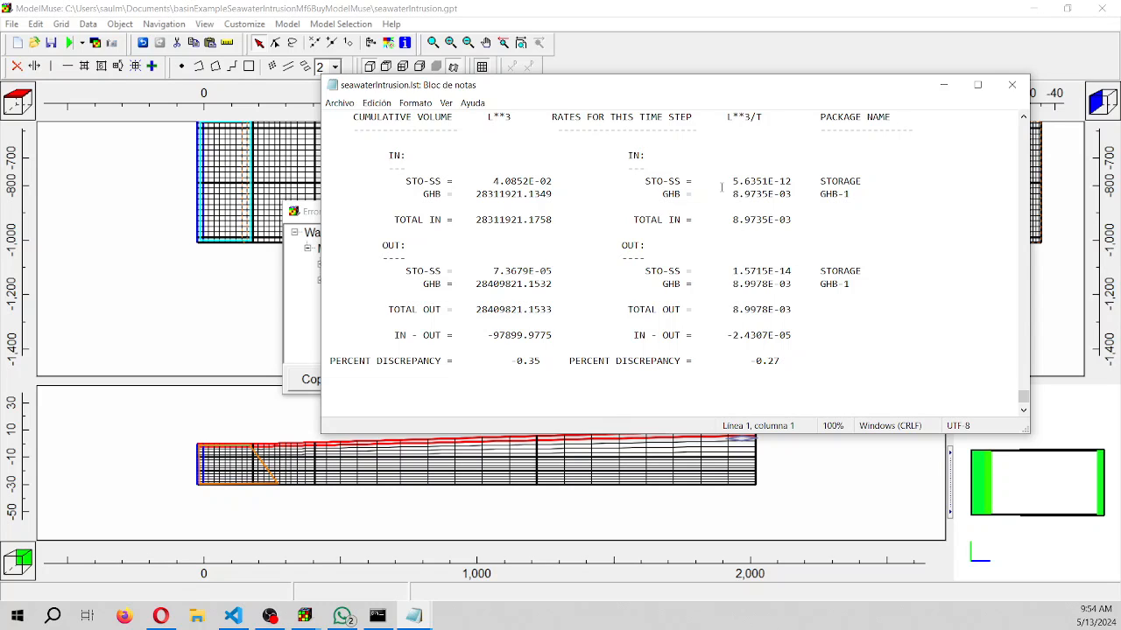
drag(732, 193, 796, 194)
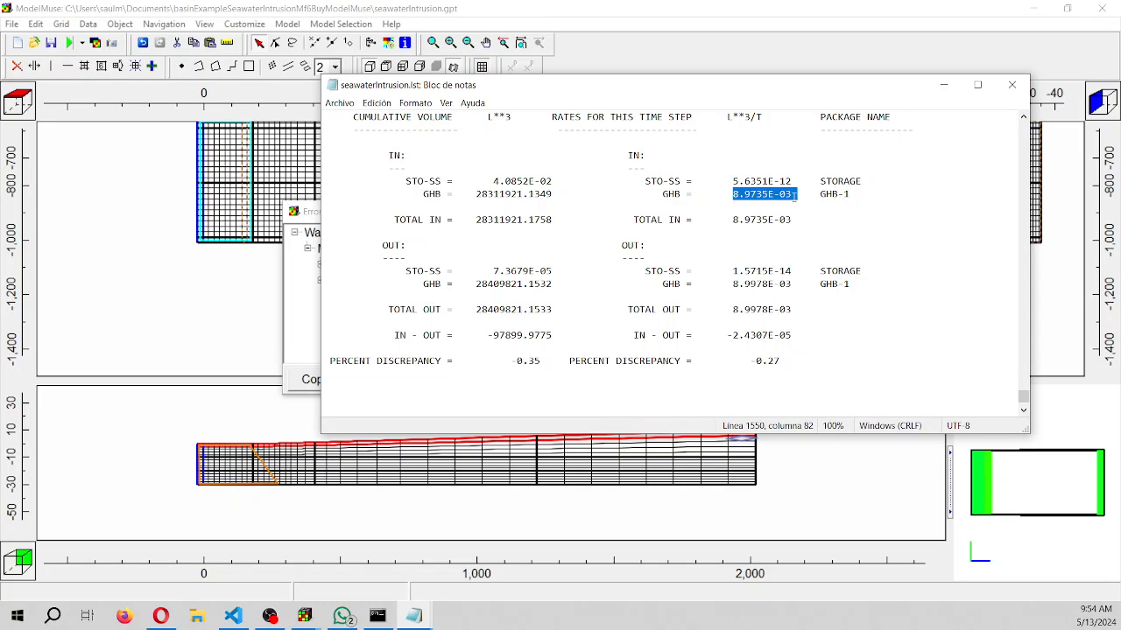
drag(732, 284, 797, 284)
scroll(721, 301, up, 2)
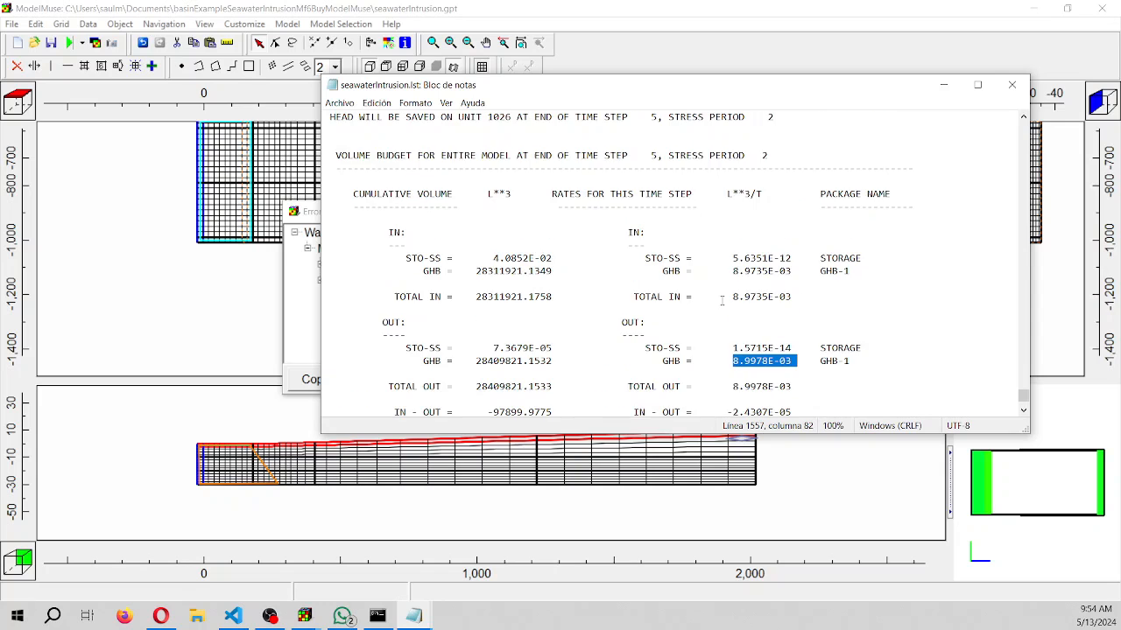
scroll(721, 301, down, 2)
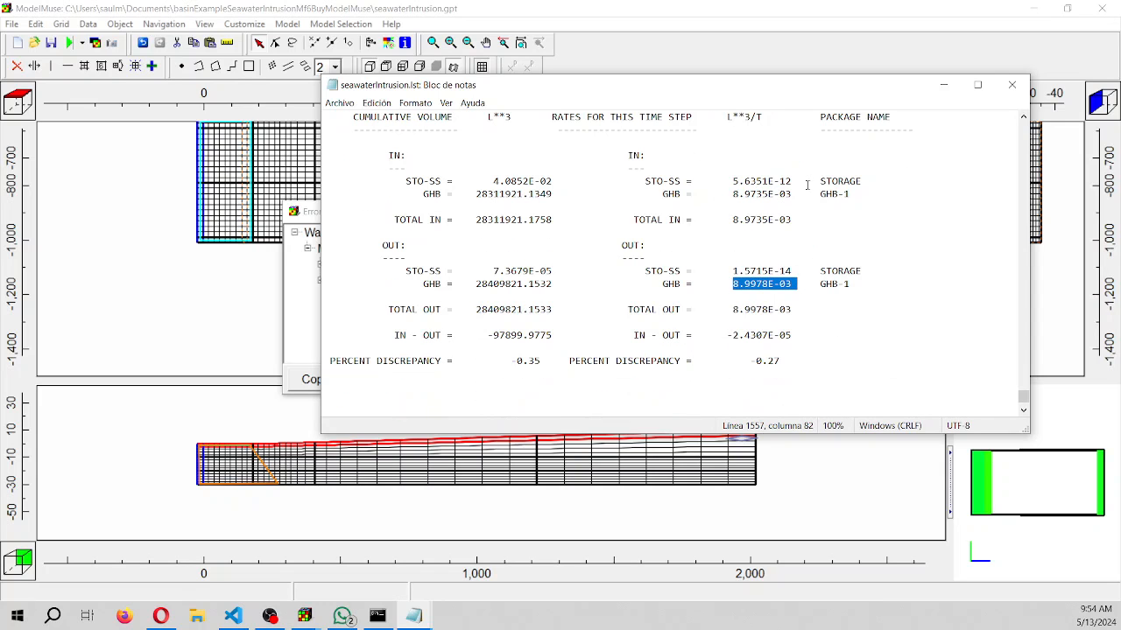
click(1009, 83)
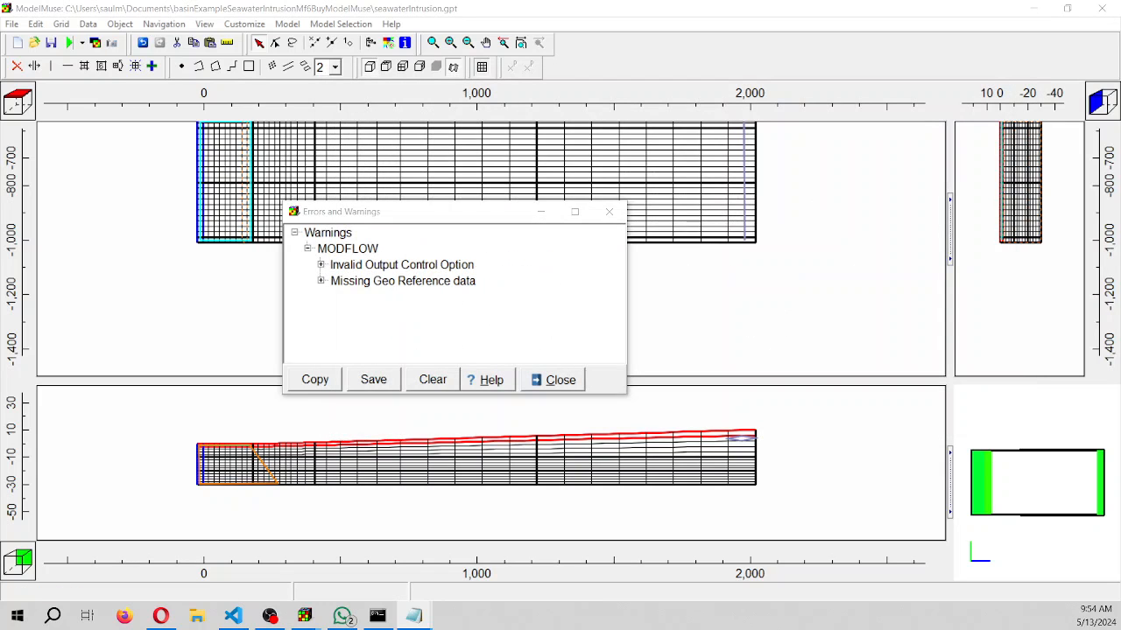
Examine the final mass budget at the end of the seawaterIntrusion.NaCl.lst transport listing
drag(0, 123, 477, 92)
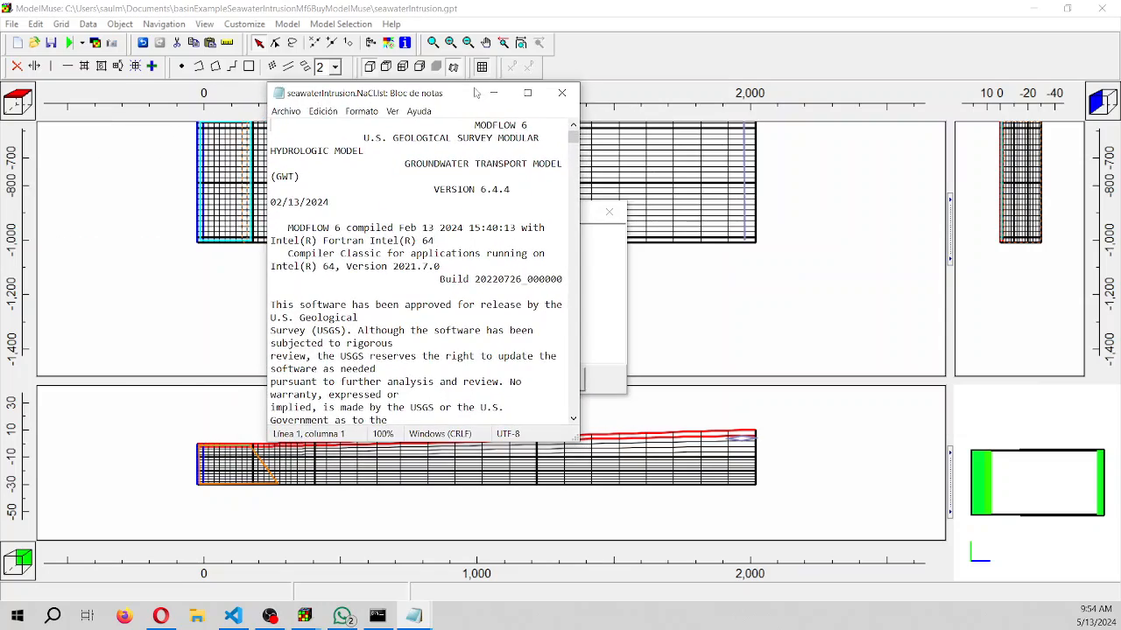
click(527, 93)
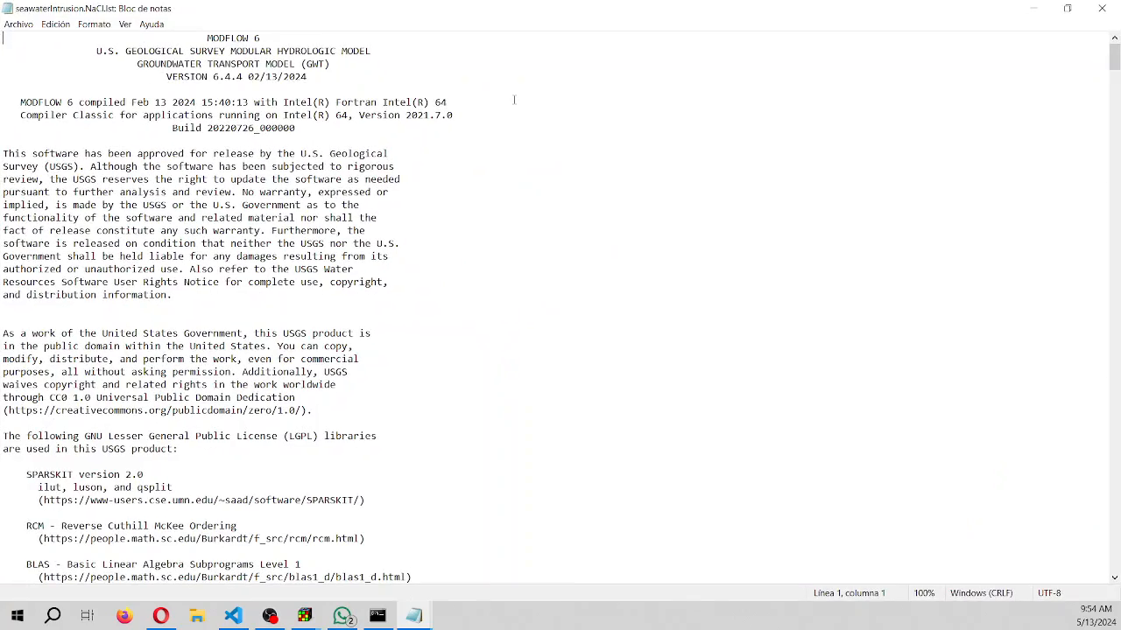
drag(1116, 61, 1115, 570)
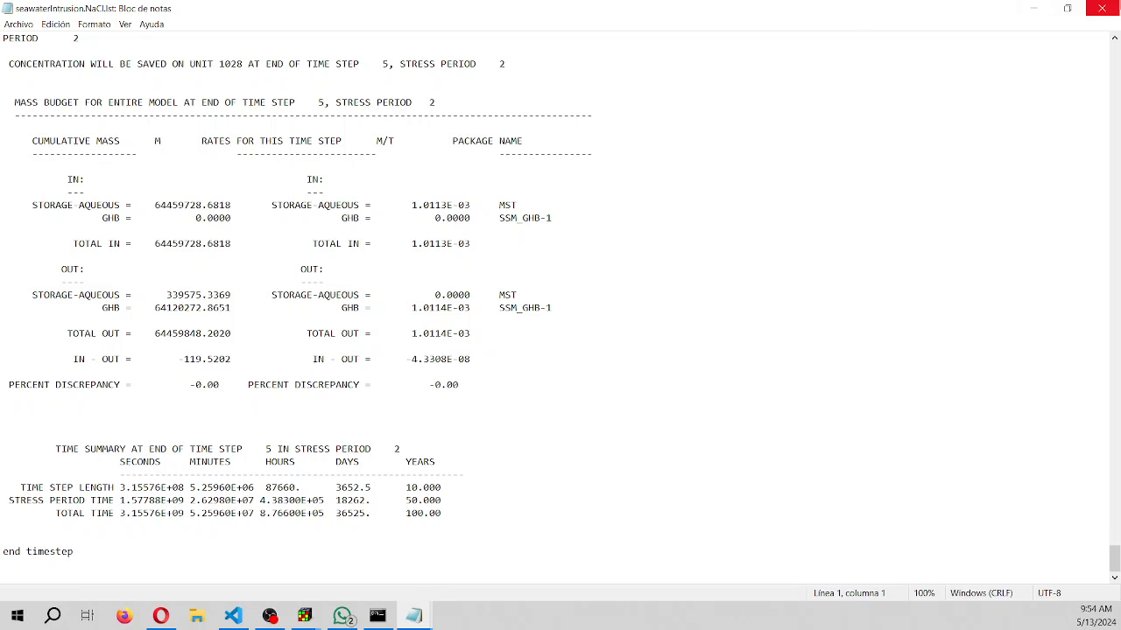
Close the transport listing and import the Period 2, Step 5 head from seawaterIntrusion.bhd, displayed as grid contours
click(1101, 8)
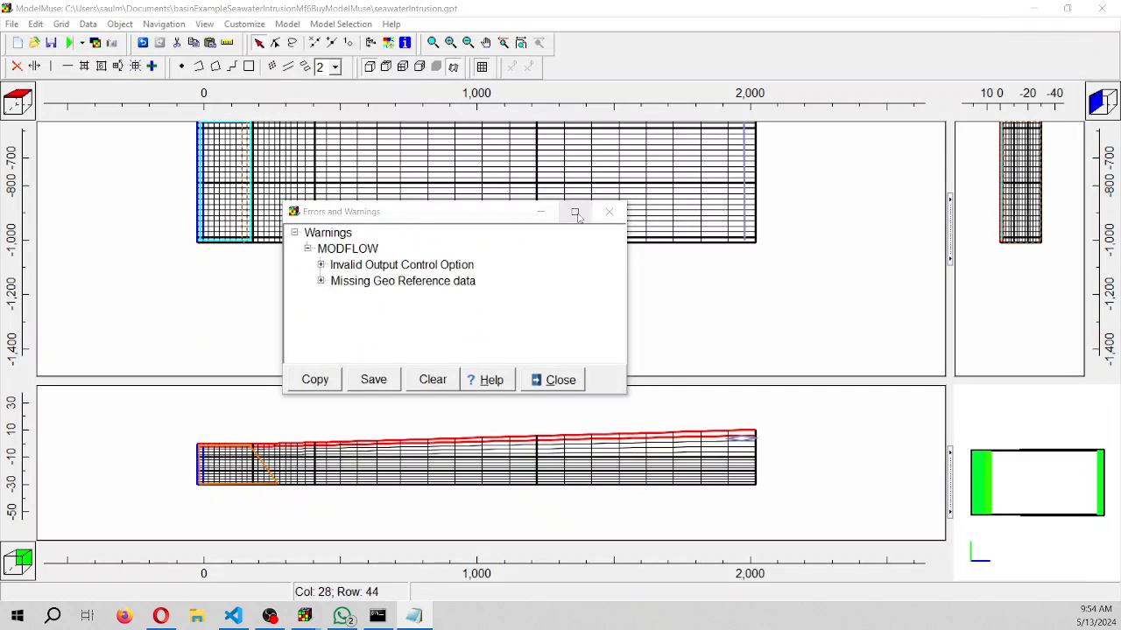
click(609, 212)
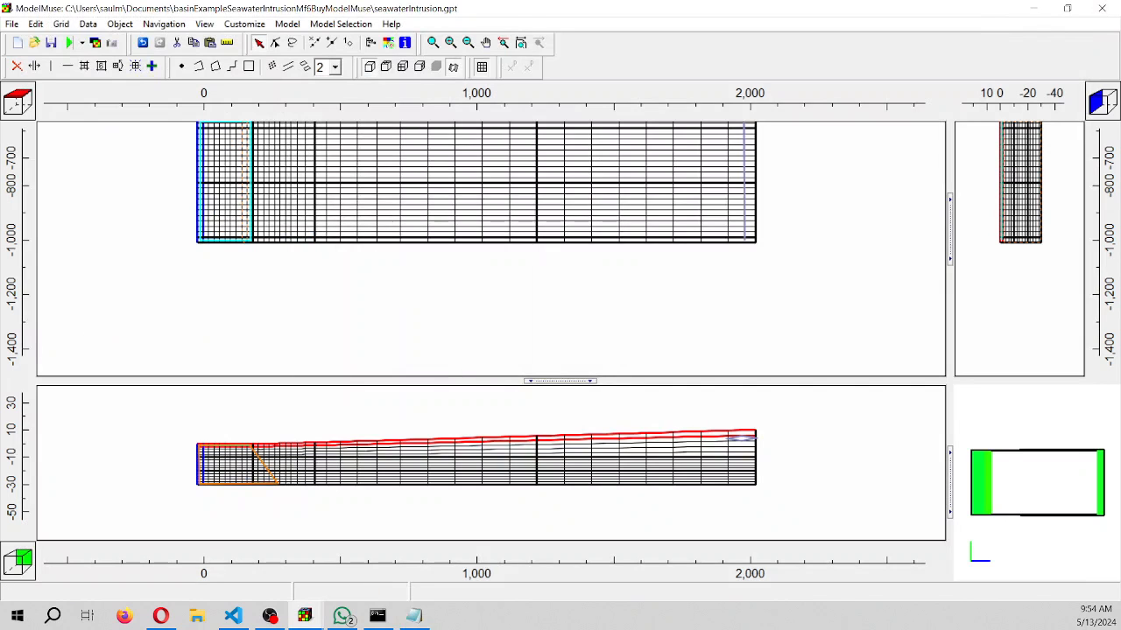
click(98, 44)
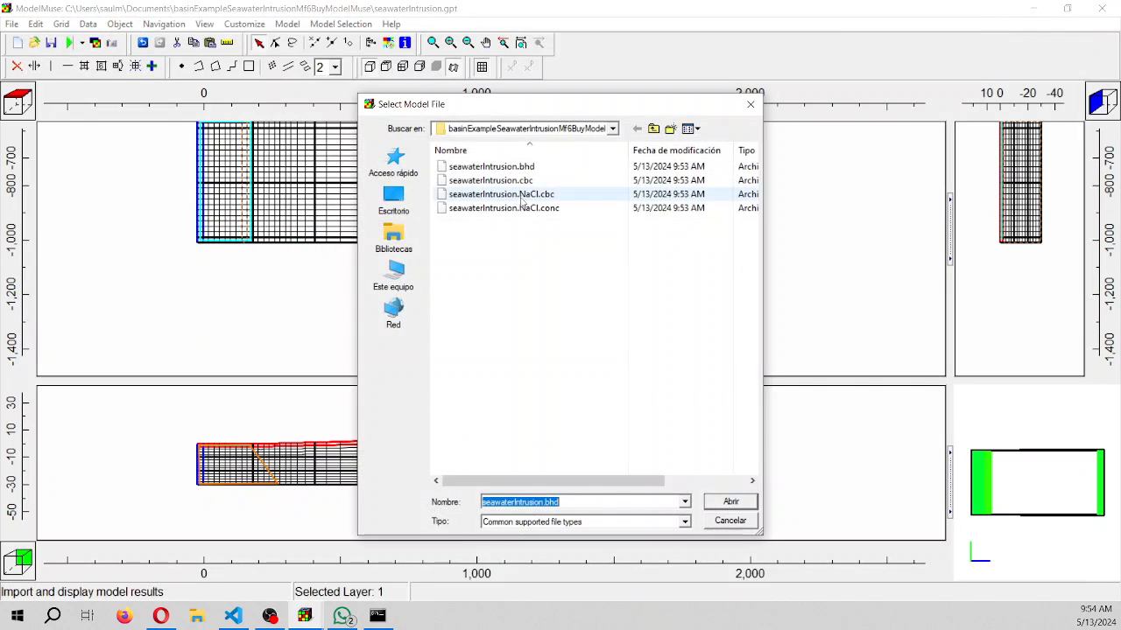
double_click(491, 166)
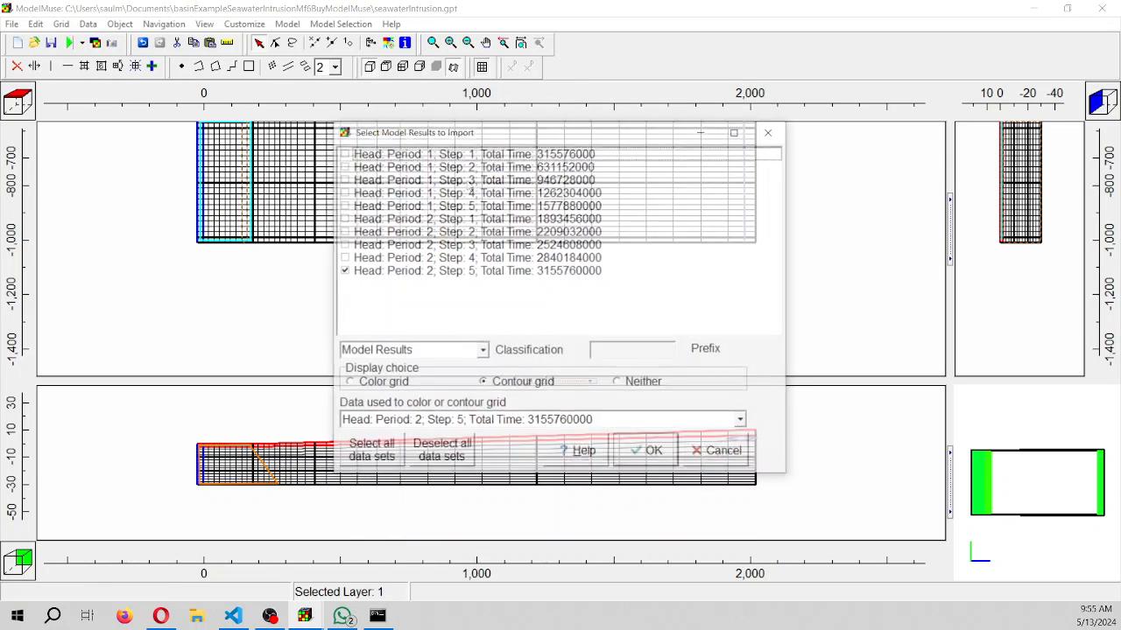
click(388, 385)
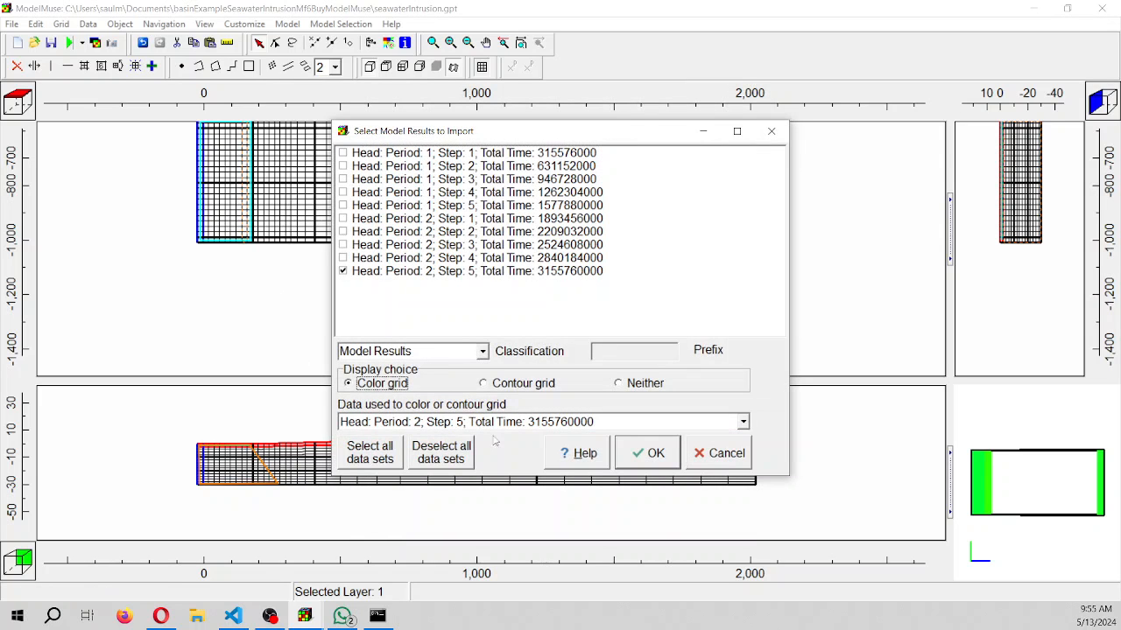
click(505, 386)
key(Return)
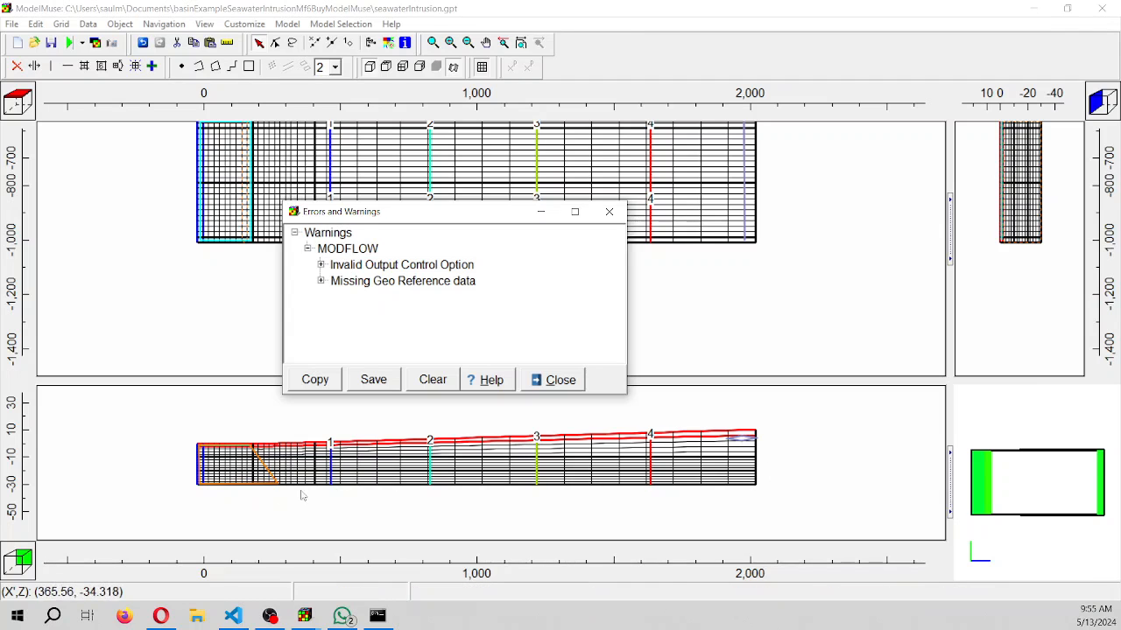
click(609, 212)
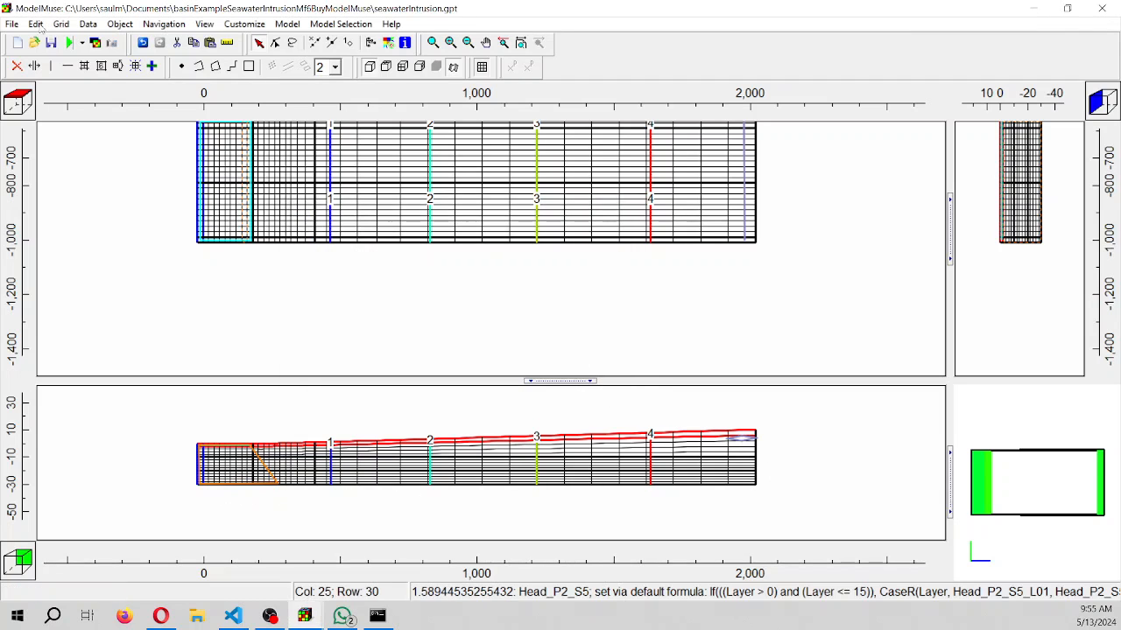
Import NaCl concentrations for Period 1 Steps 1, 3, 5 and Period 2 Steps 2, 5 from seawaterIntrusion.NaCl.conc, coloring the grid by the last
click(95, 42)
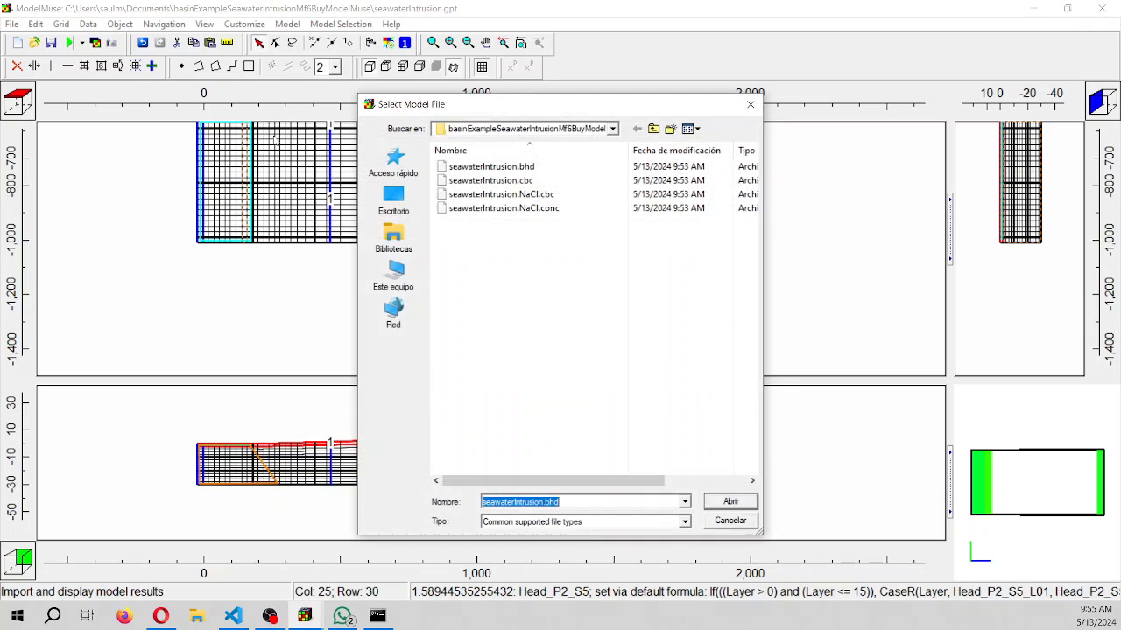
double_click(510, 209)
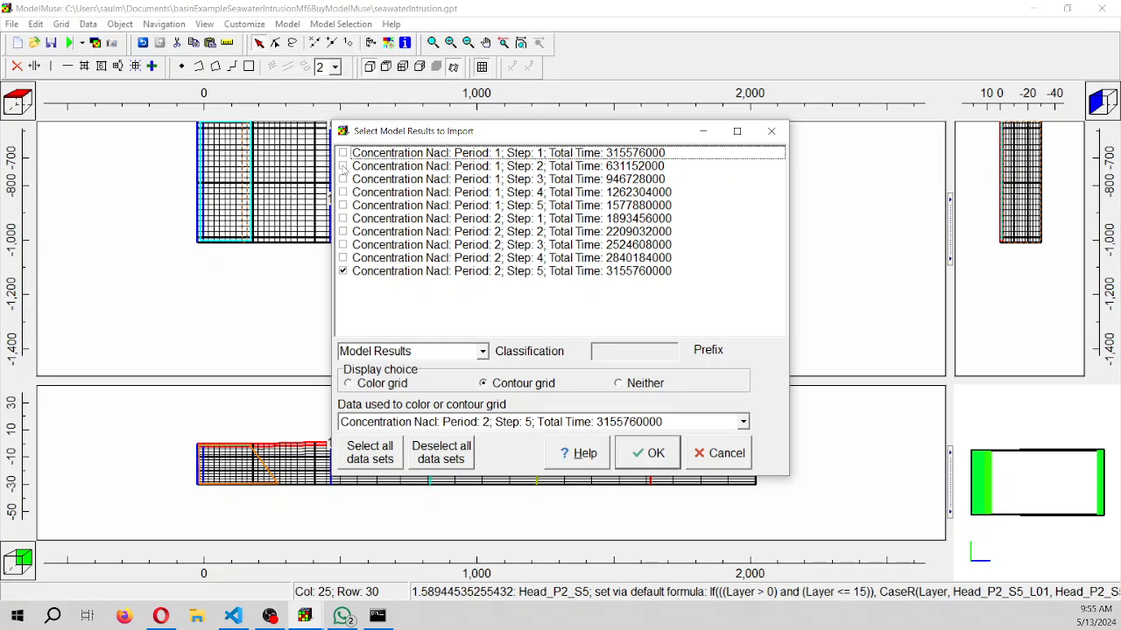
click(343, 153)
click(344, 178)
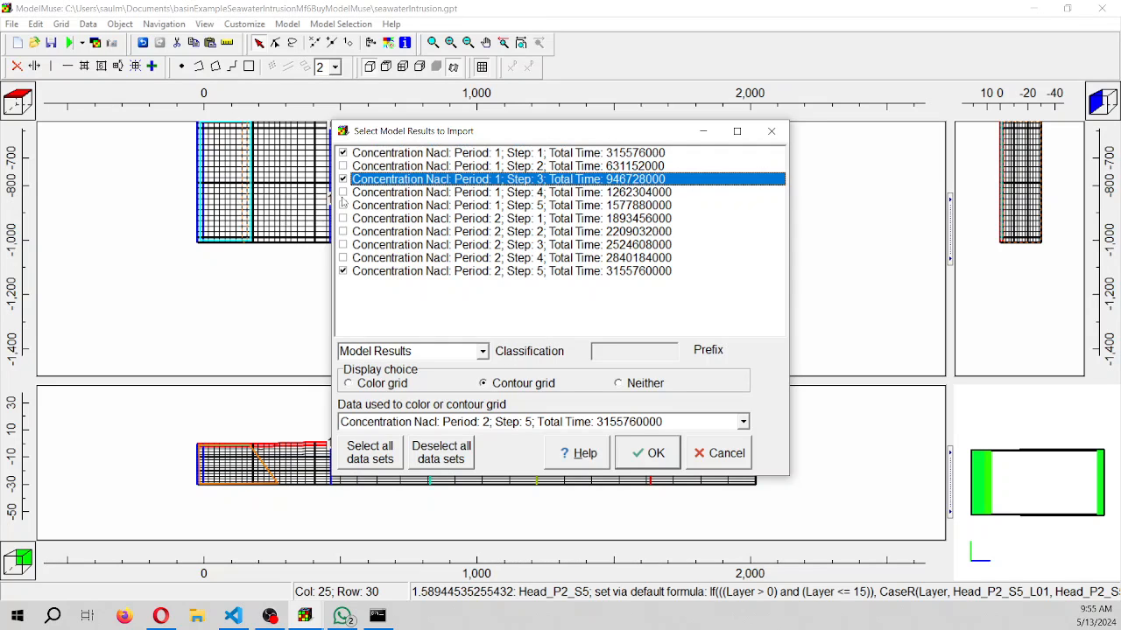
click(344, 205)
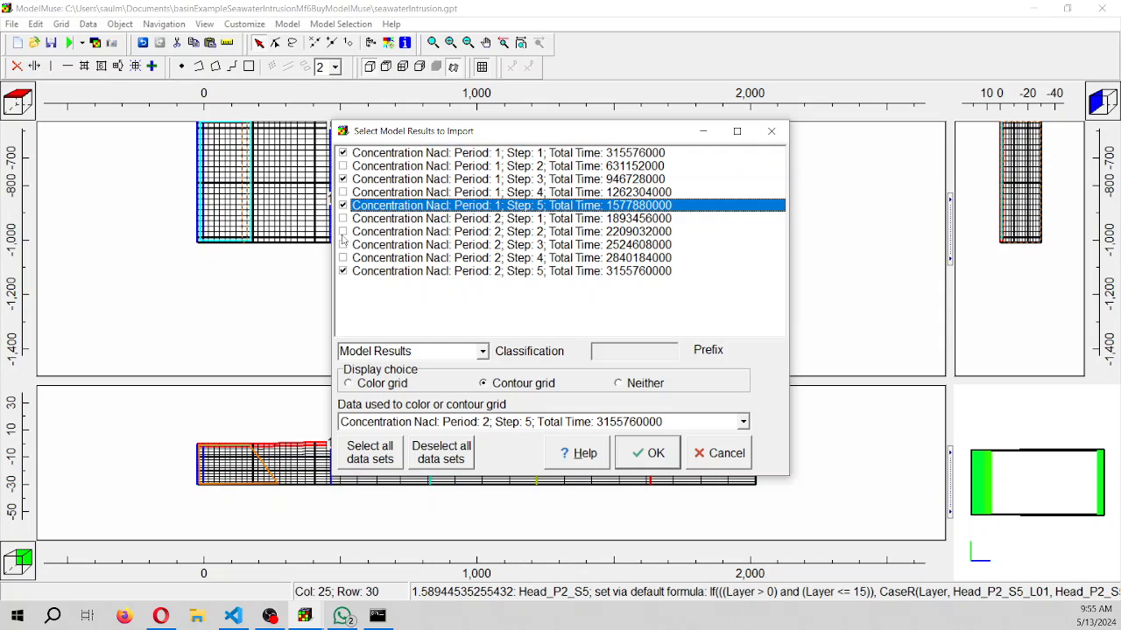
click(343, 232)
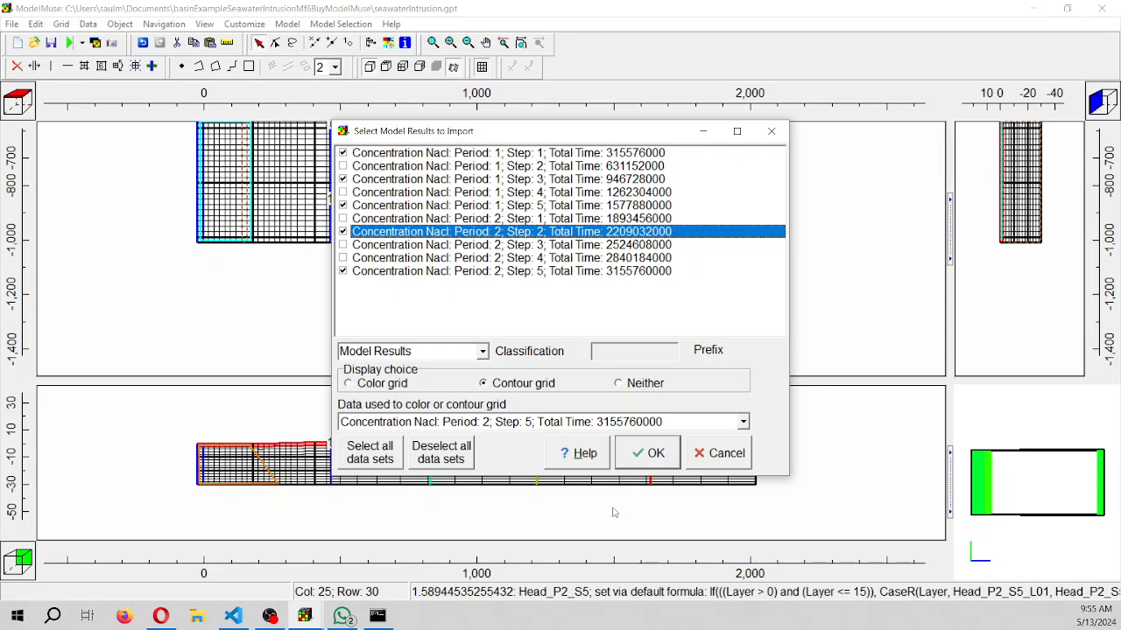
click(648, 465)
click(392, 385)
click(648, 451)
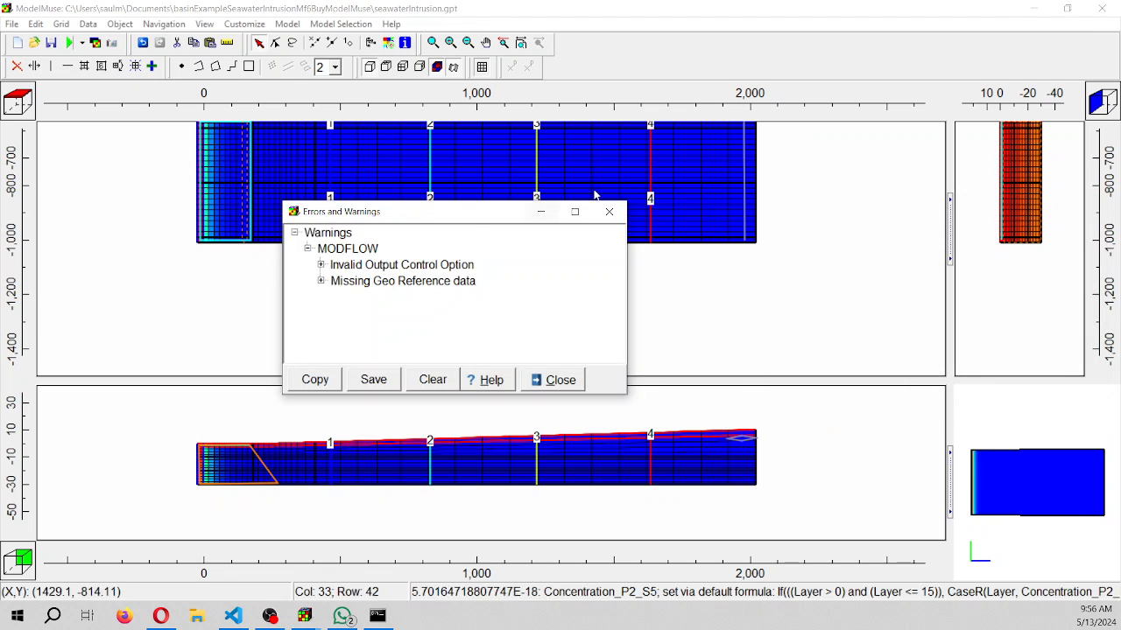
Restore the model window and examine the colored NaCl concentrations near the sea boundary in plan and section
click(541, 212)
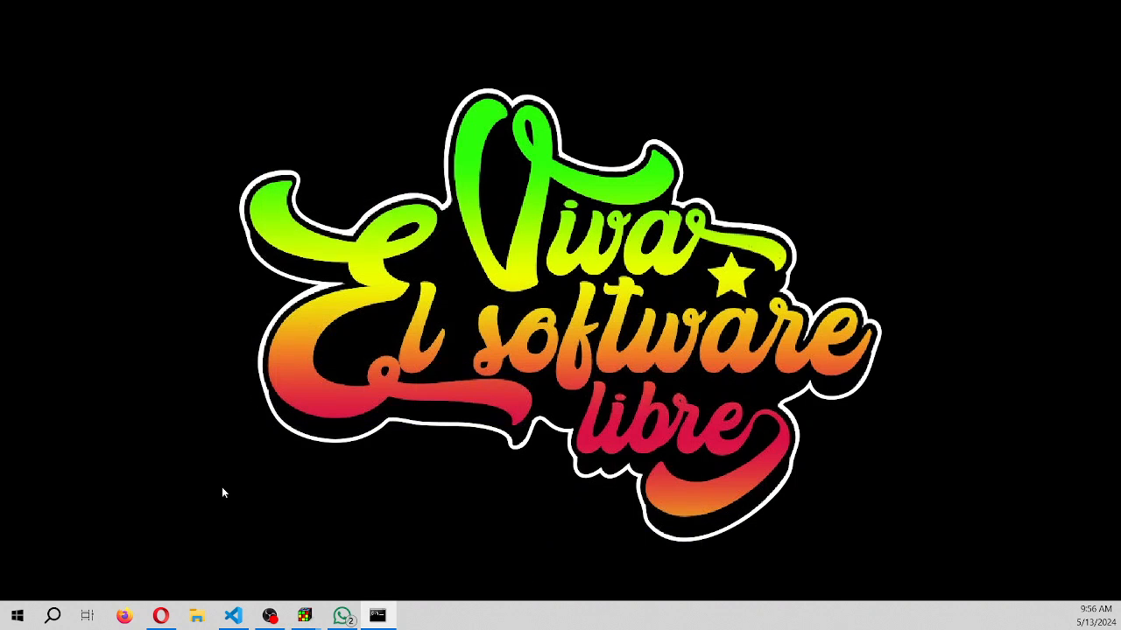
mouse_move(304, 616)
click(315, 558)
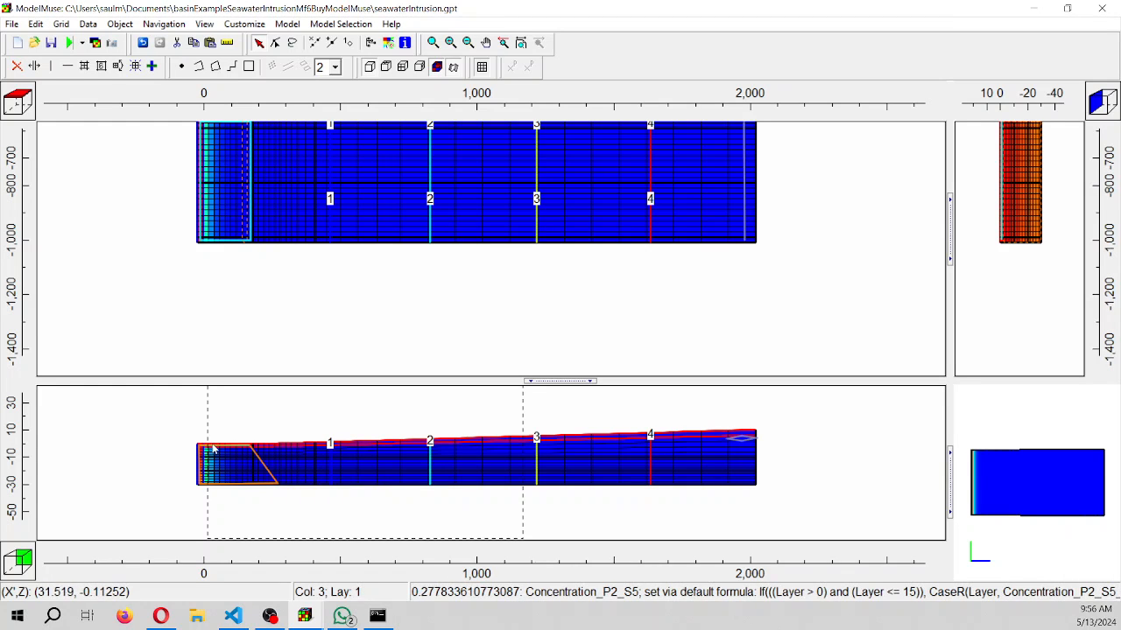
scroll(203, 468, up, 5)
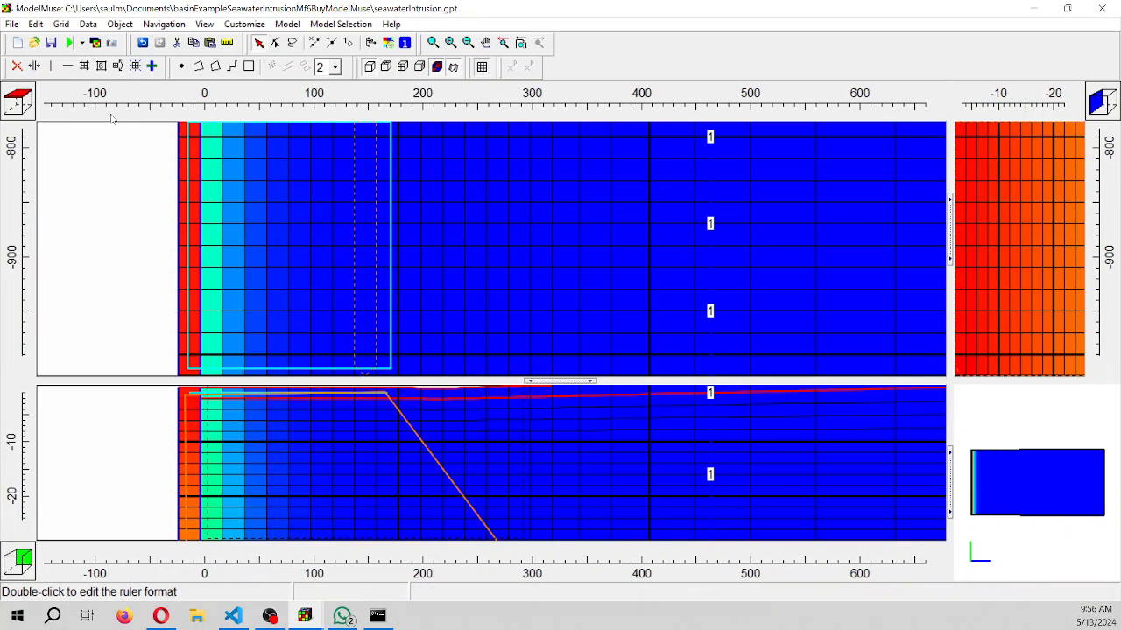
scroll(248, 261, down, 6)
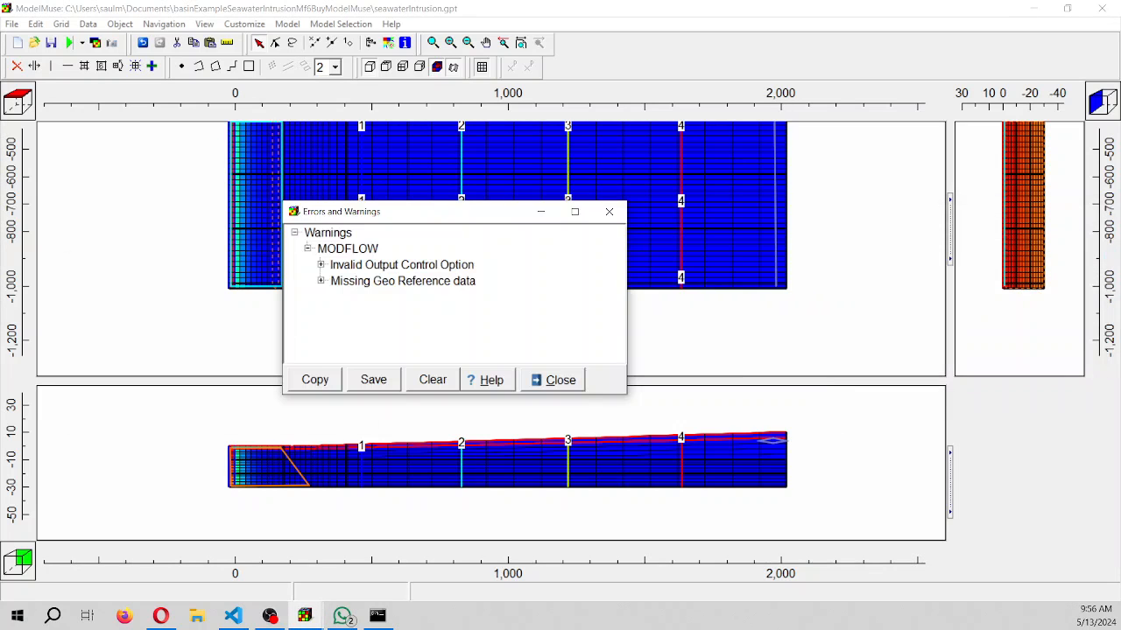
Restore and maximize the model window, and color the grid by Concentration_P1_S3
click(541, 213)
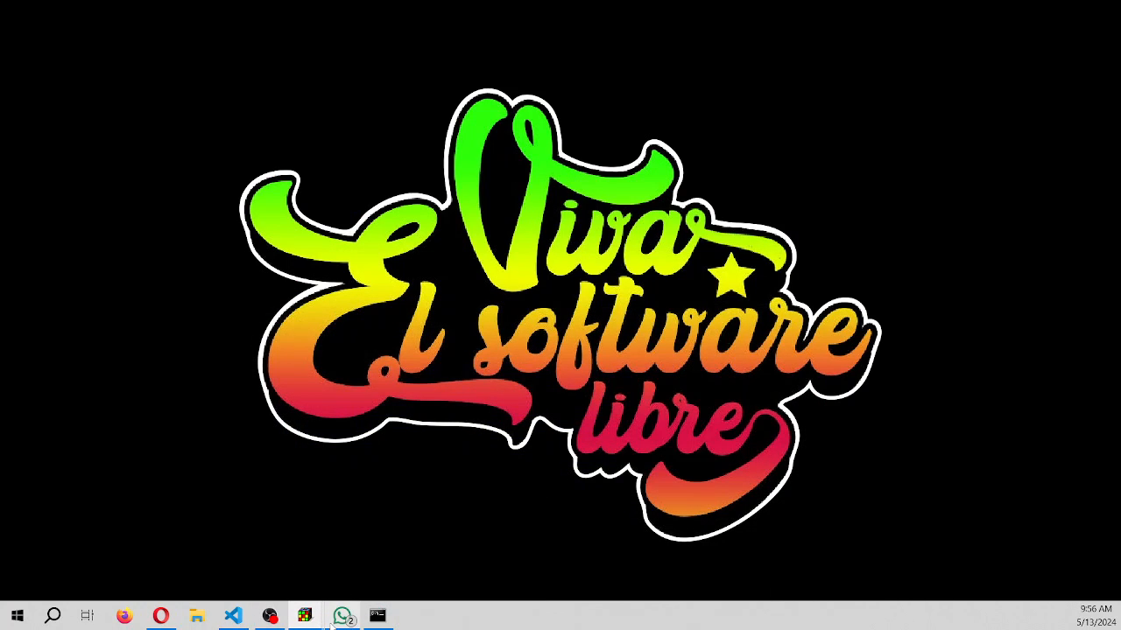
mouse_move(309, 615)
click(326, 539)
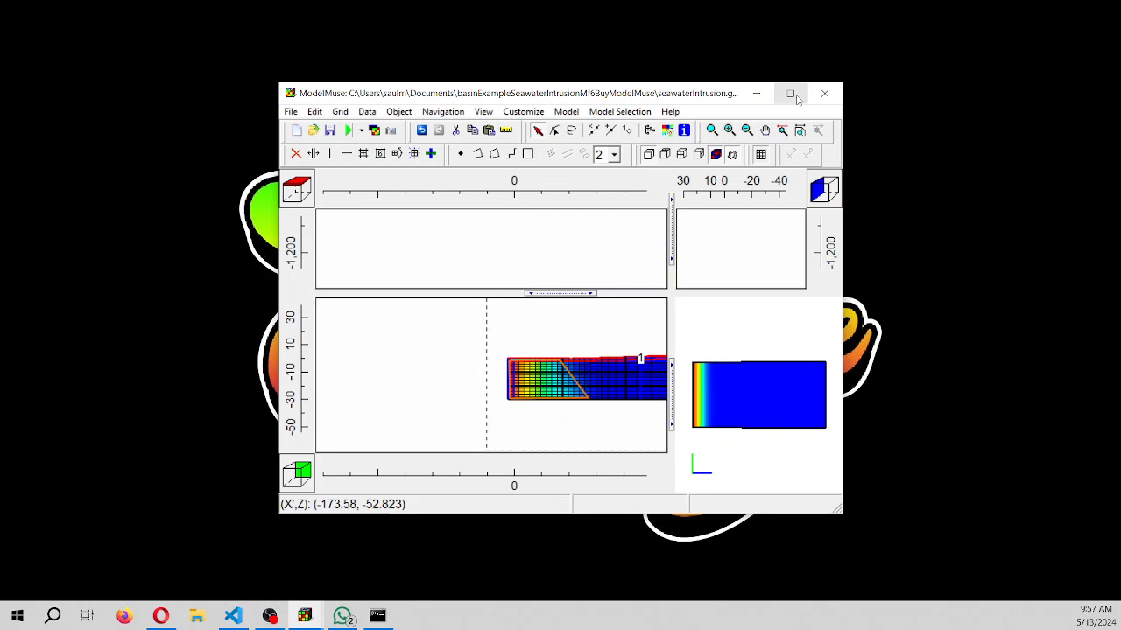
click(790, 93)
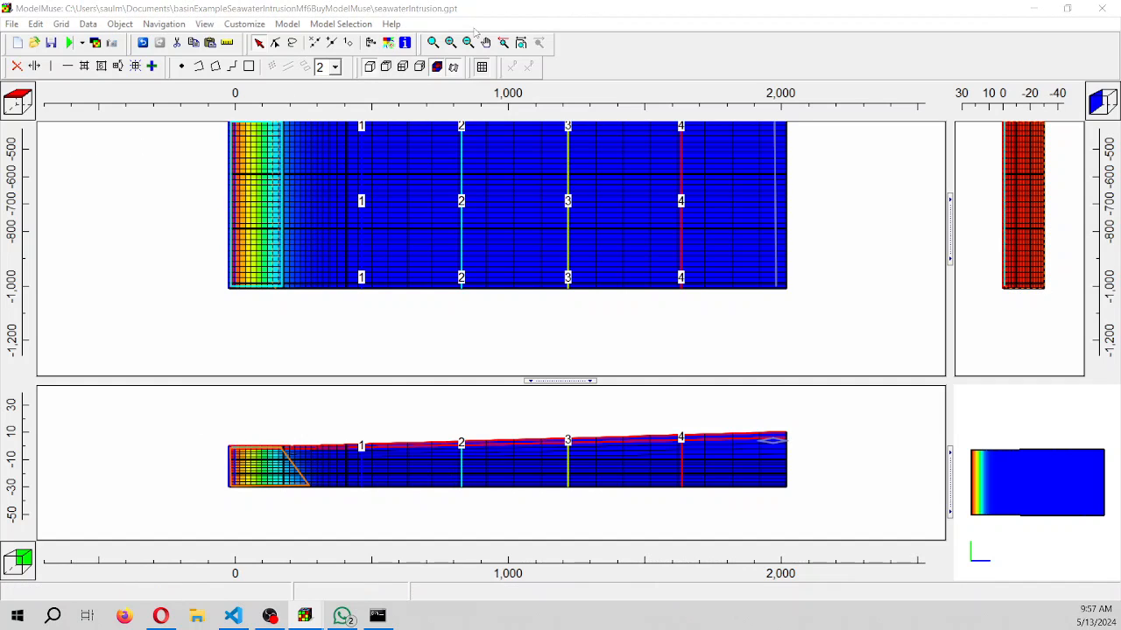
mouse_move(315, 620)
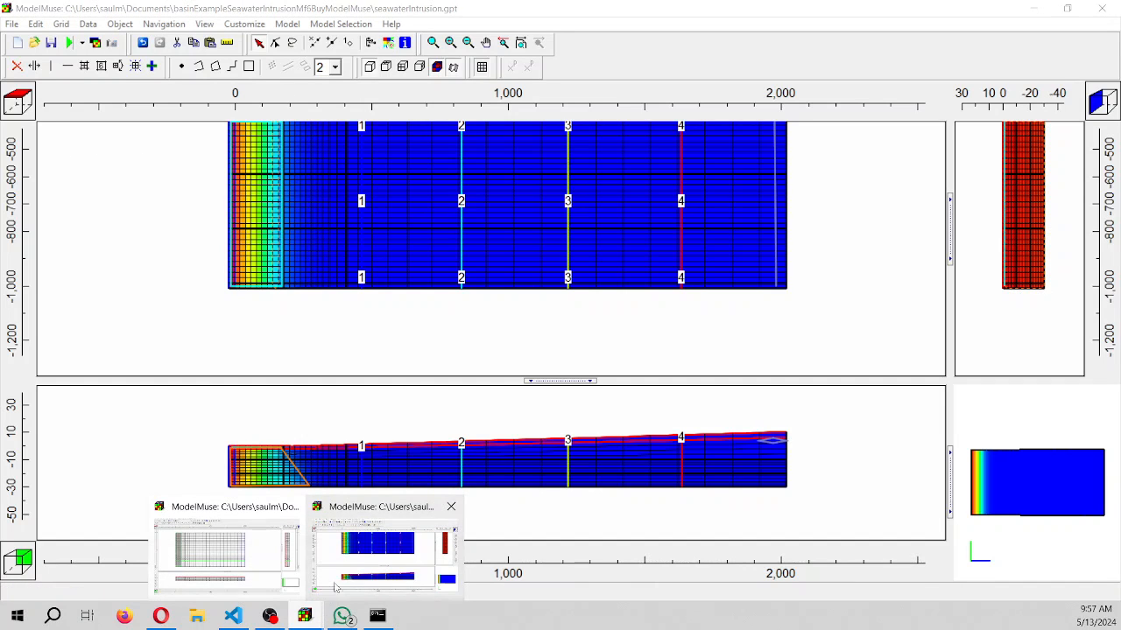
click(335, 587)
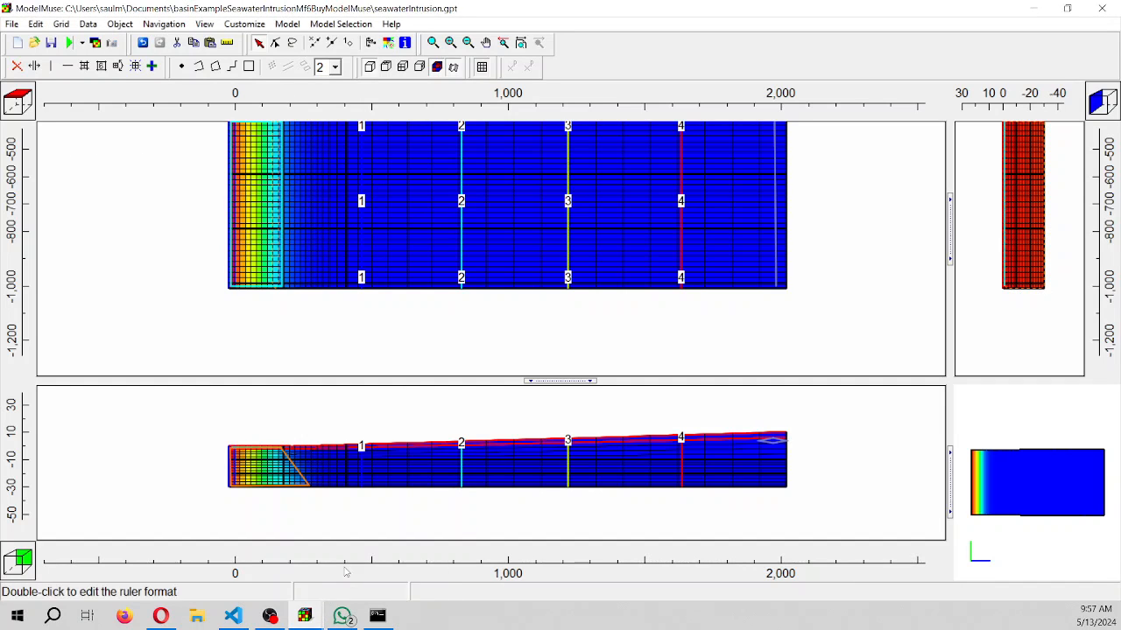
click(388, 44)
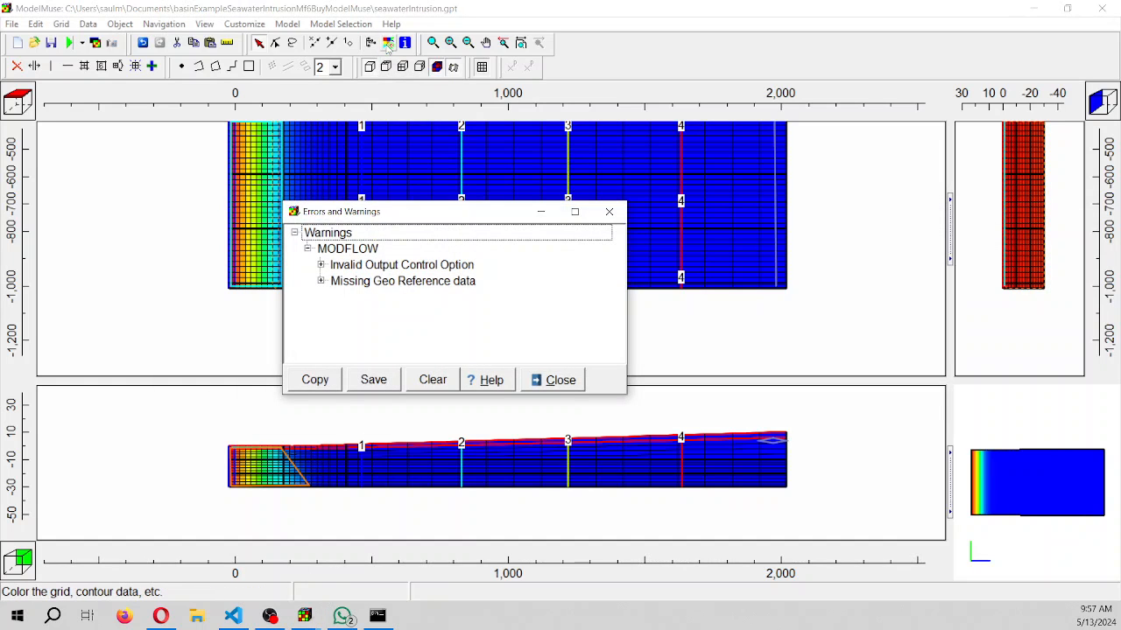
click(609, 212)
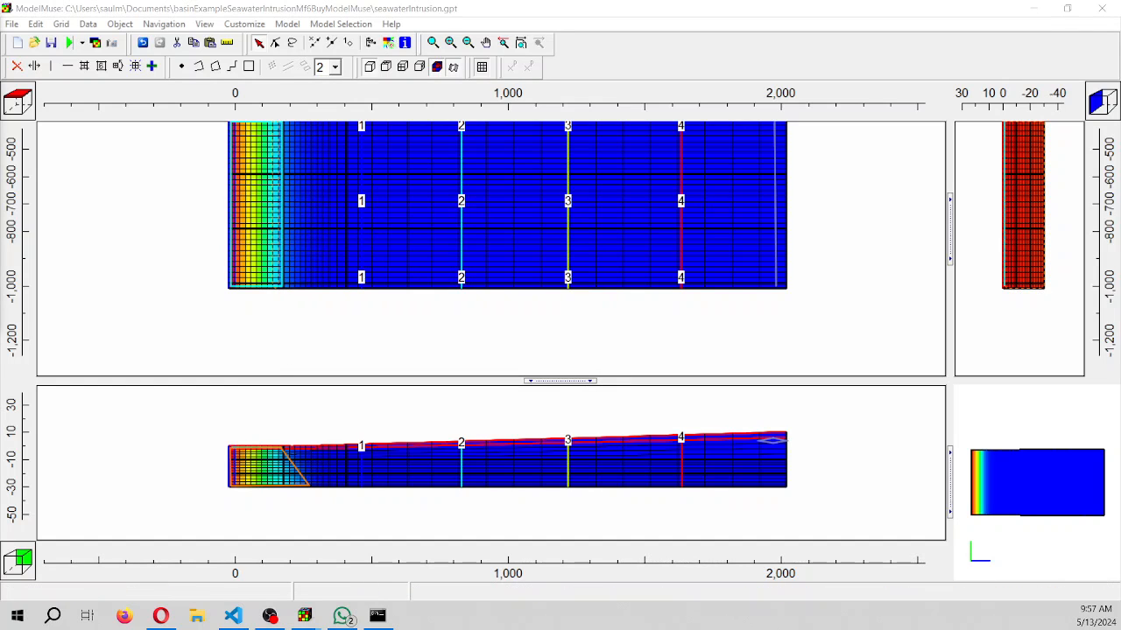
drag(0, 26, 0, 128)
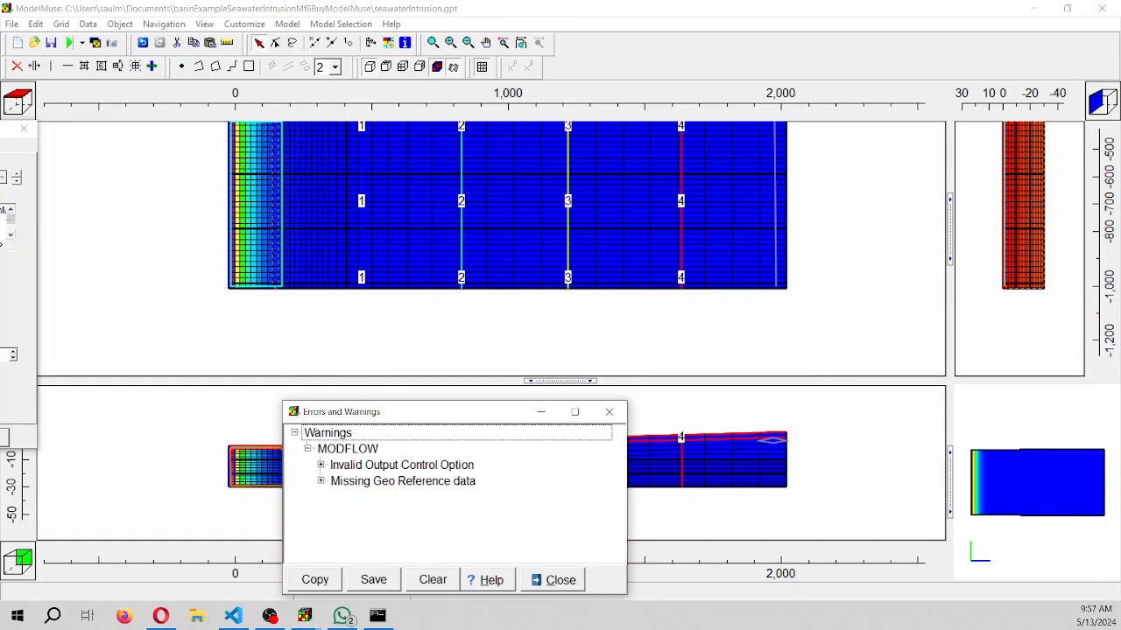
click(608, 412)
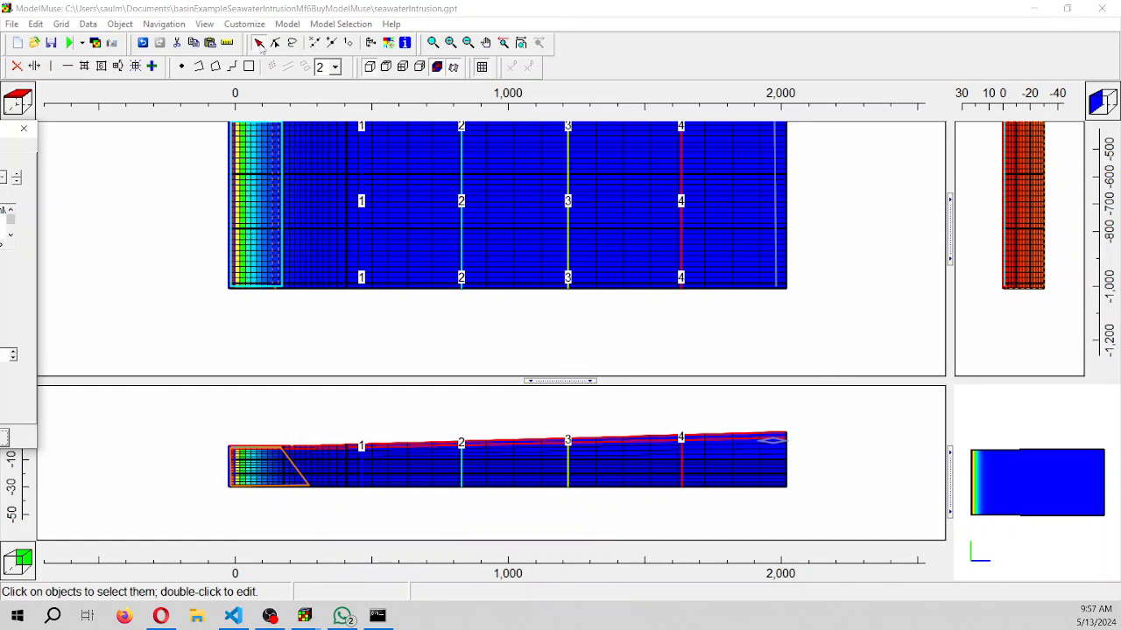
Review the initial NaCl concentration and the General-Head Boundary settings of the Sea_Ghb_Elev0 object, and close its properties
click(277, 181)
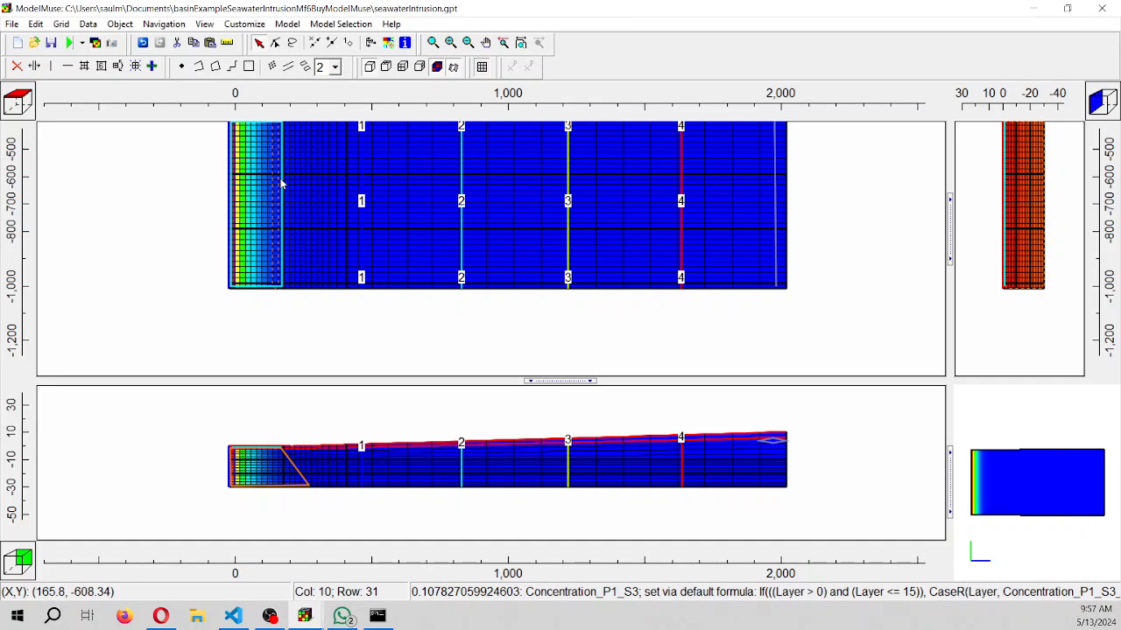
click(281, 183)
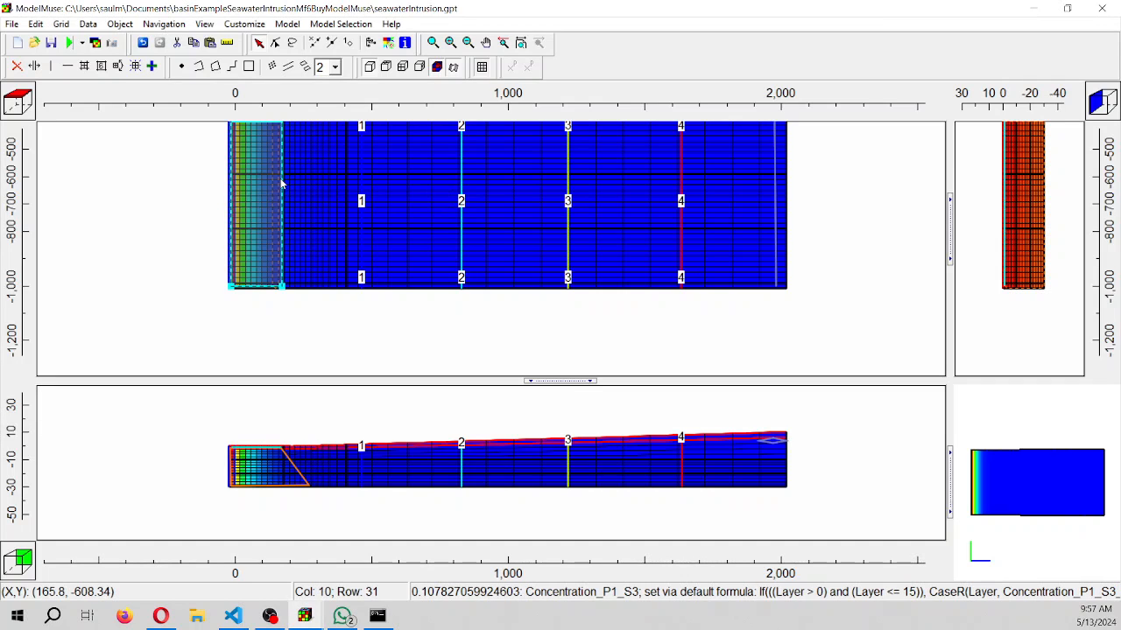
double_click(253, 190)
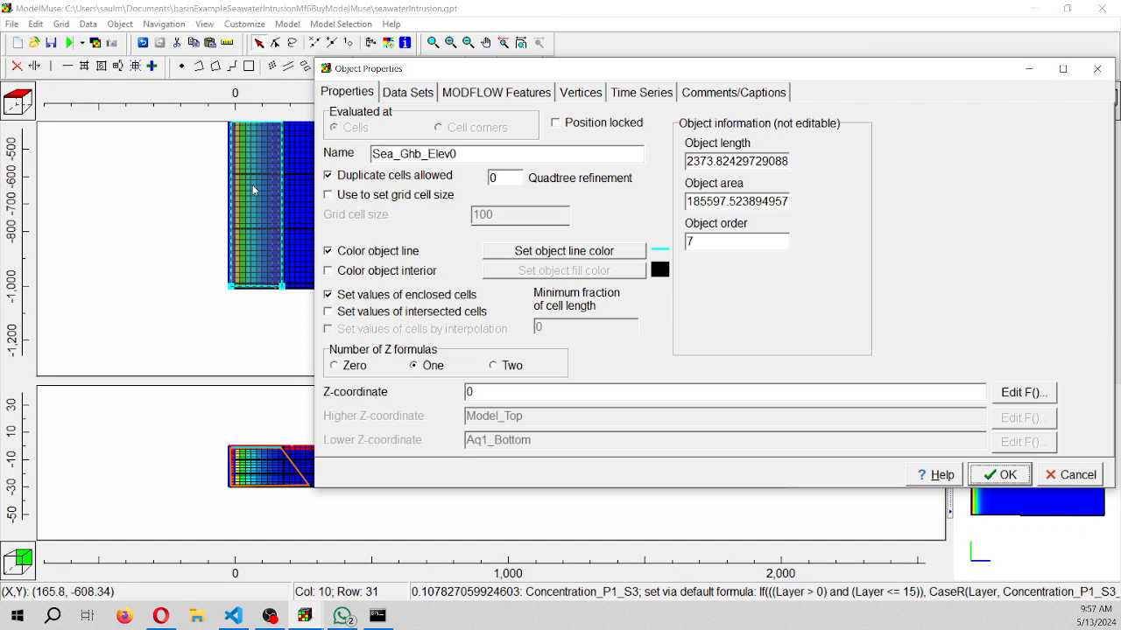
click(410, 93)
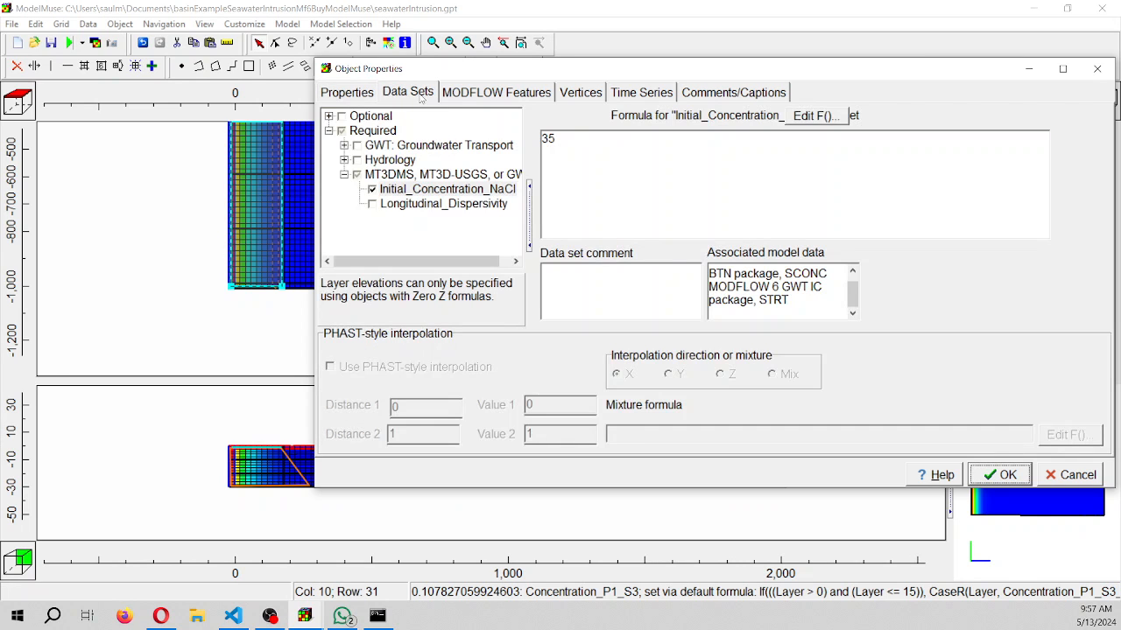
click(478, 99)
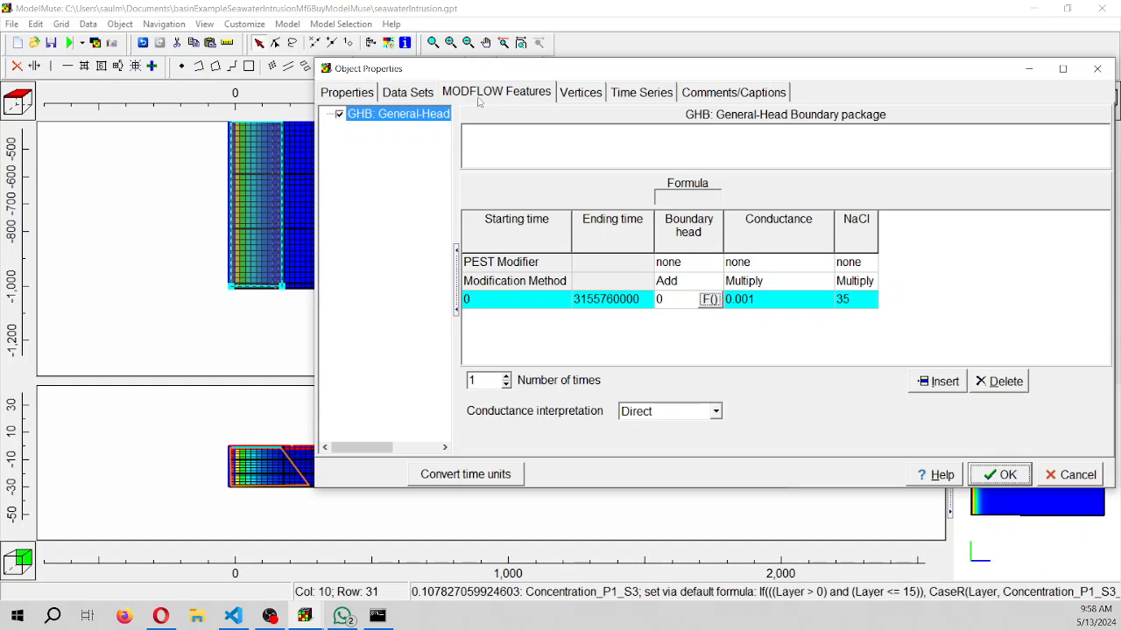
click(1097, 69)
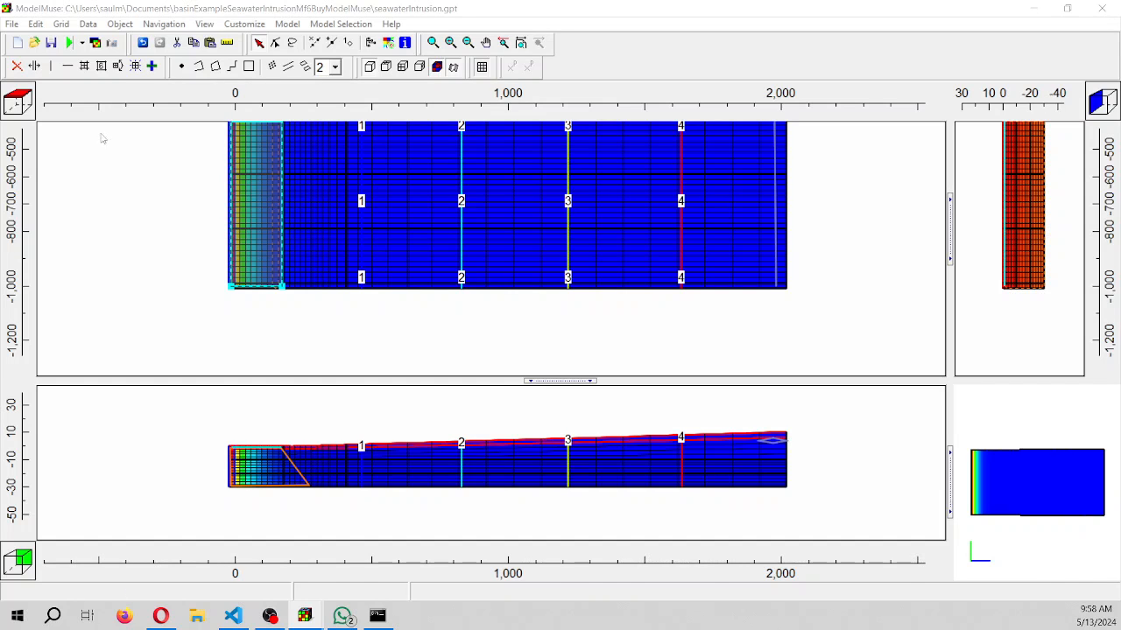
Switch the Sea_Ghb_Elev0 object to two Z formulas, from Model_Top down to Aq1_Bottom, and apply the change
double_click(255, 193)
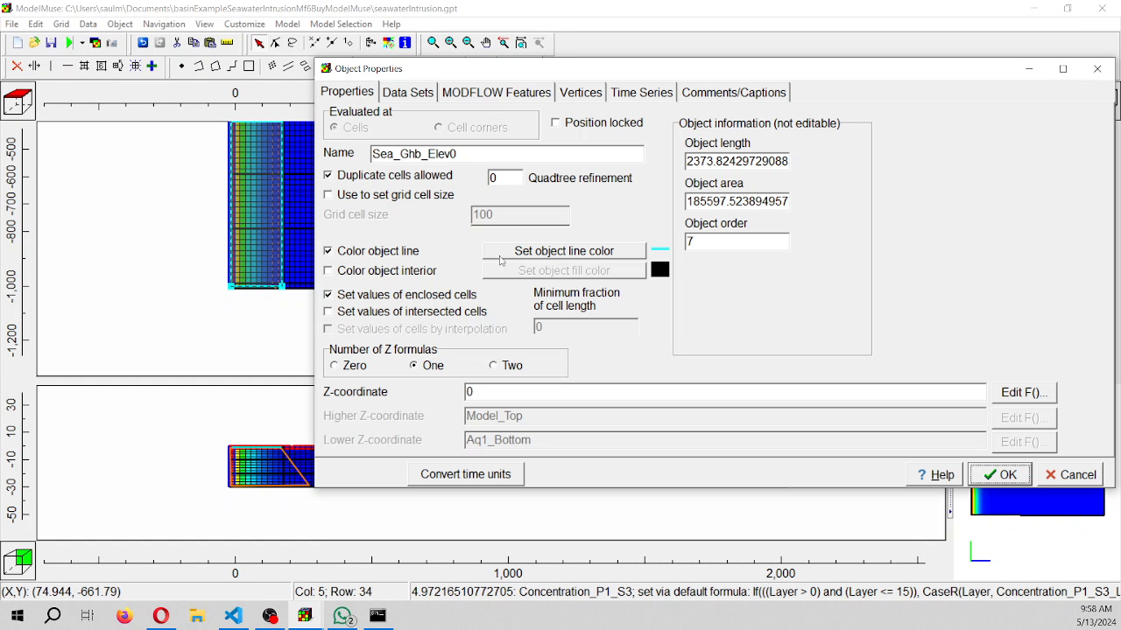
click(494, 366)
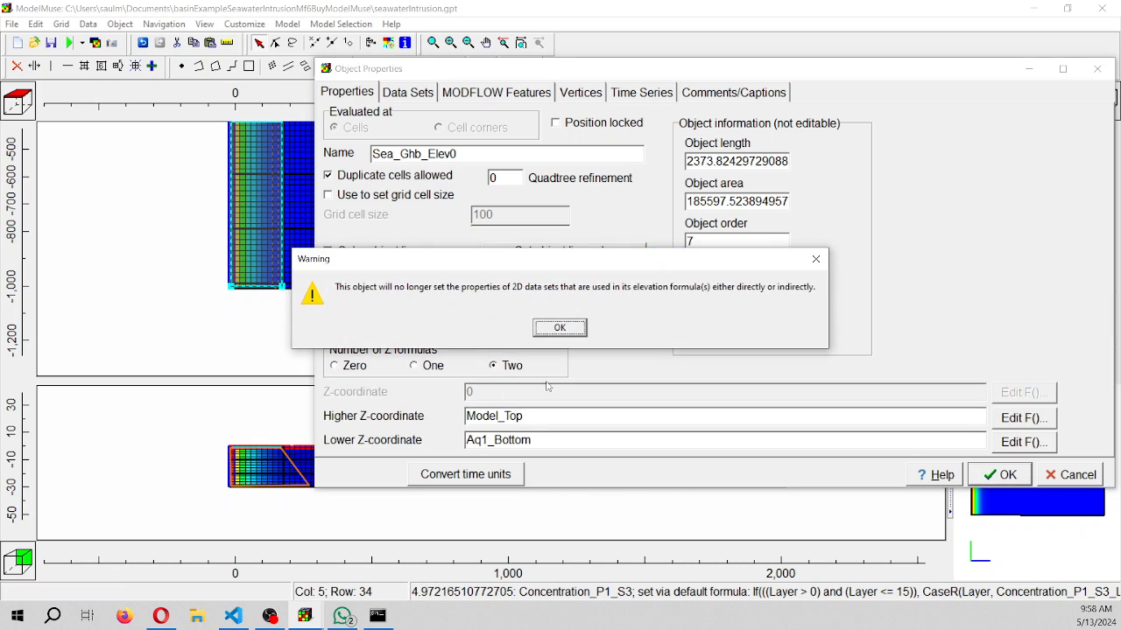
click(559, 328)
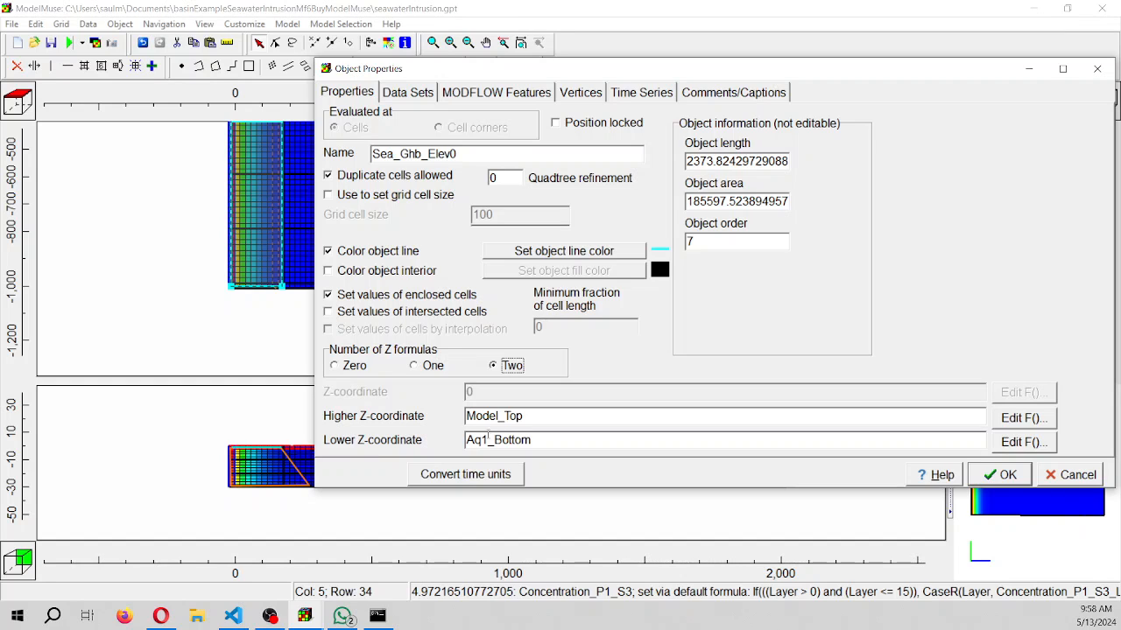
click(1006, 479)
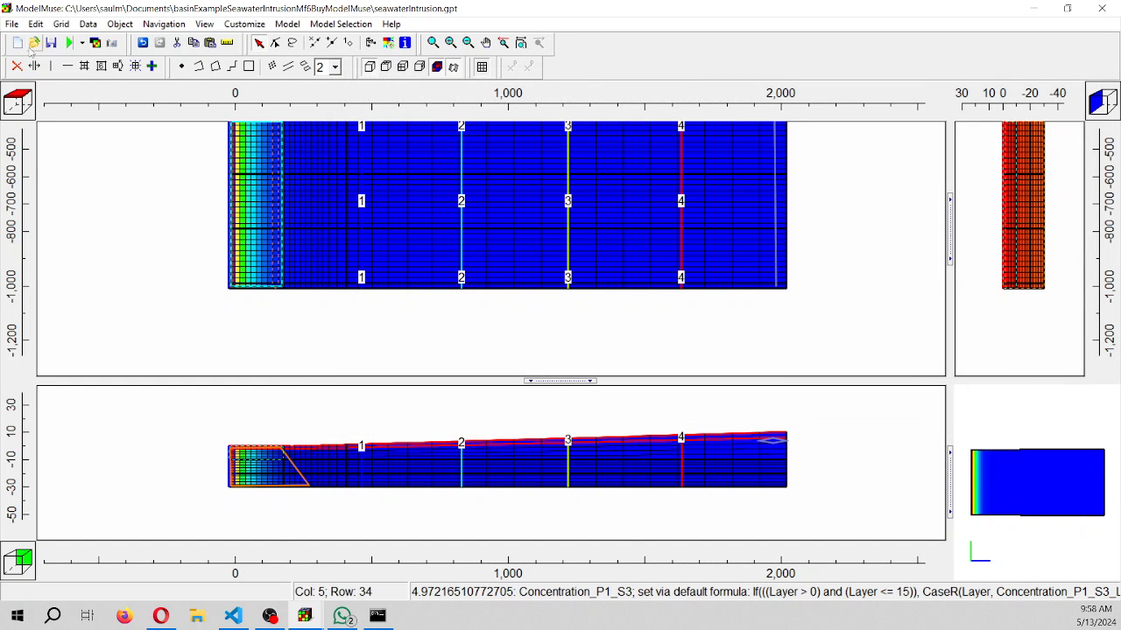
Delete the imported model-result data sets and close the leftover warning, formula error and visualization windows
click(88, 25)
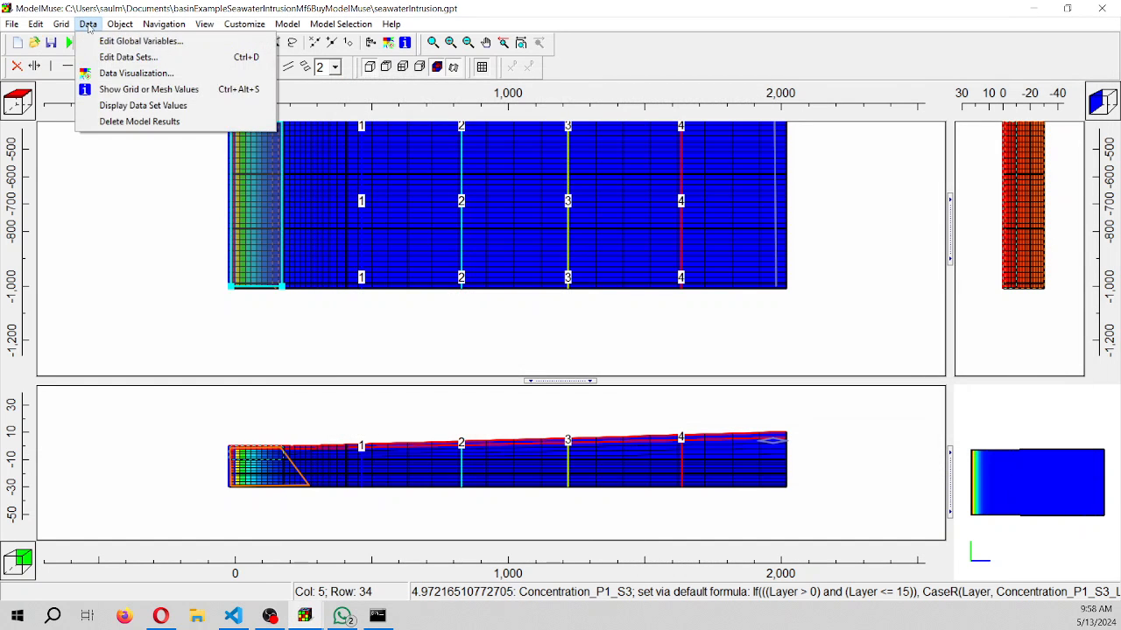
click(144, 124)
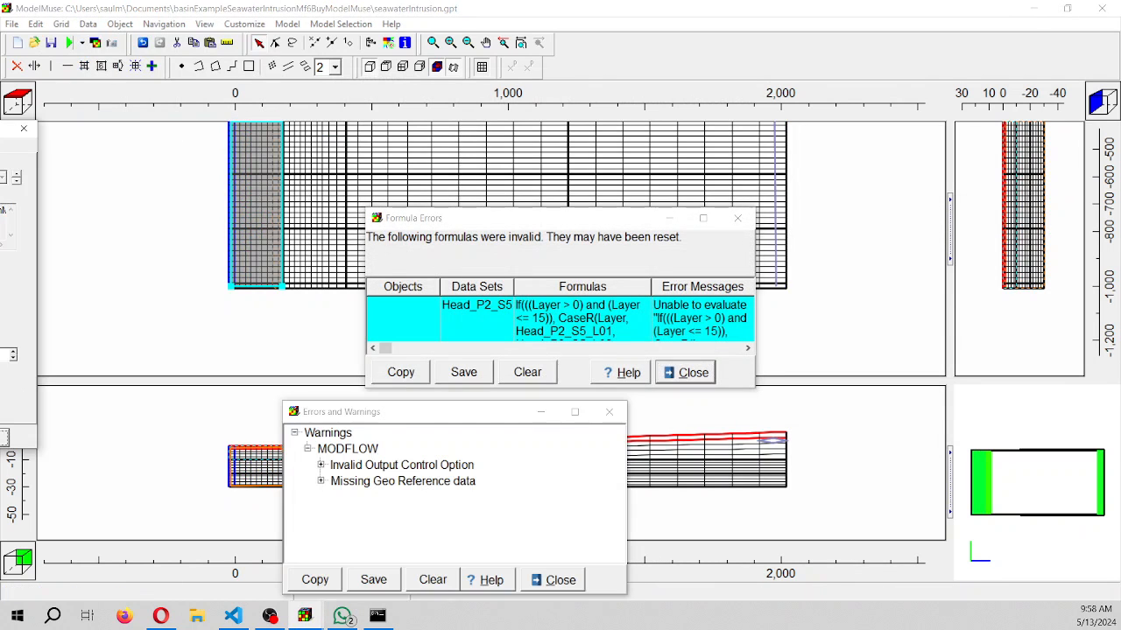
click(609, 413)
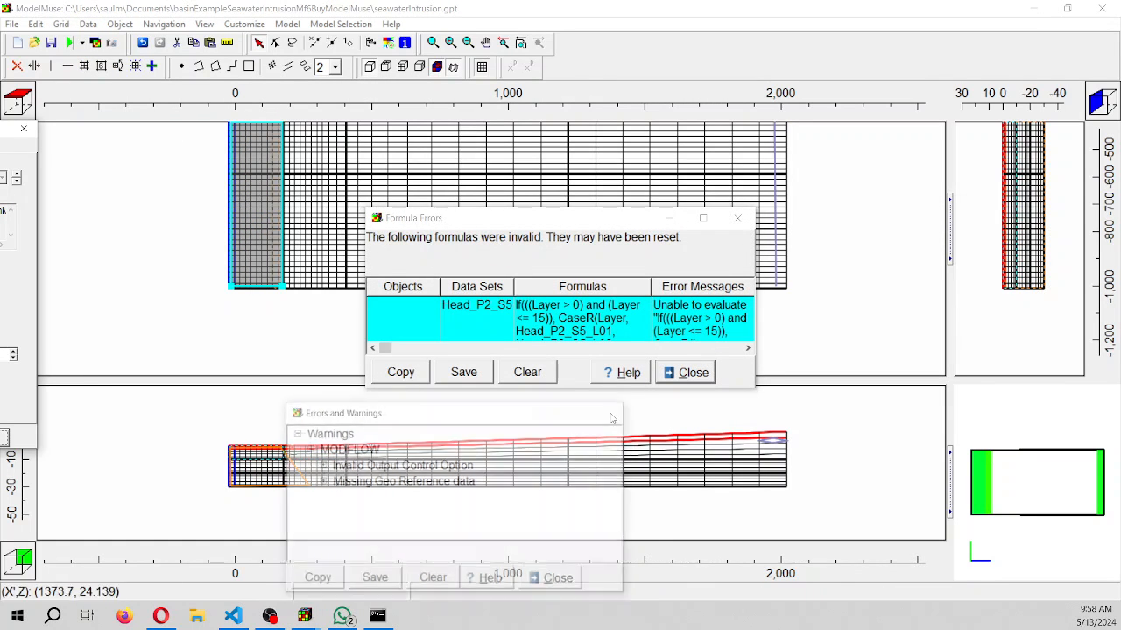
click(737, 218)
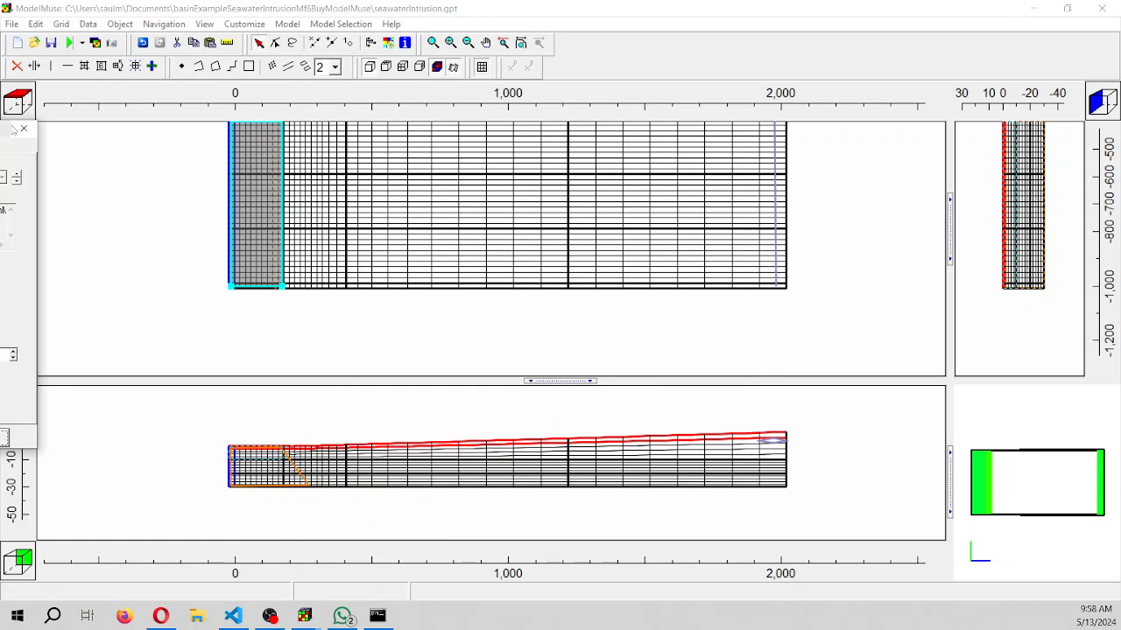
click(24, 129)
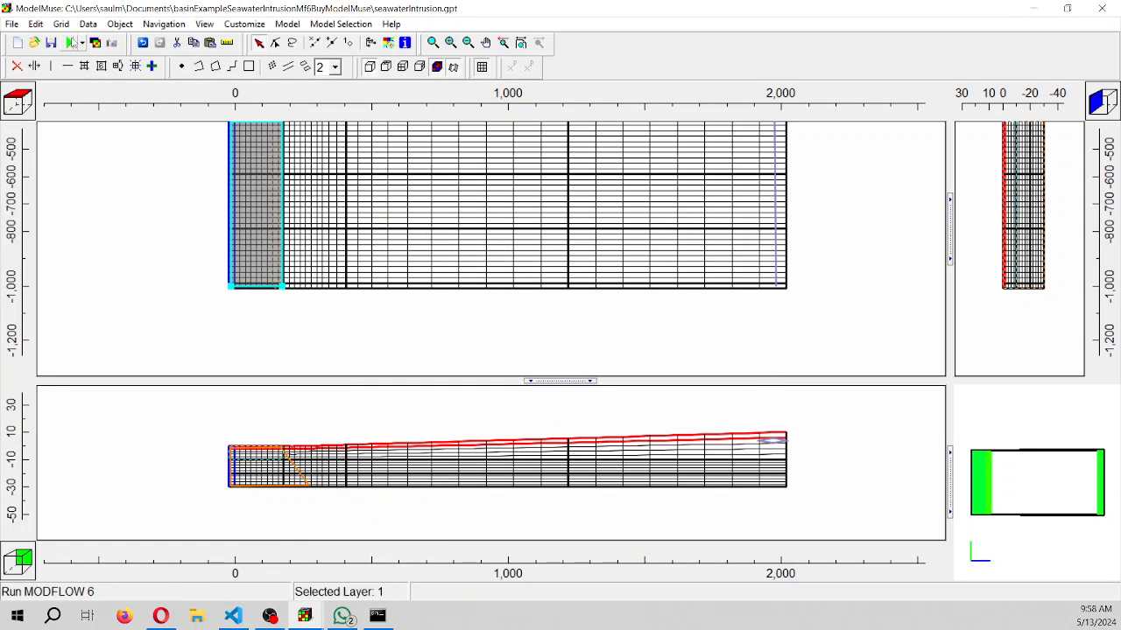
Export the MODFLOW 6 input over the existing seawaterIntrusion.nam and execute the model
click(72, 43)
click(712, 362)
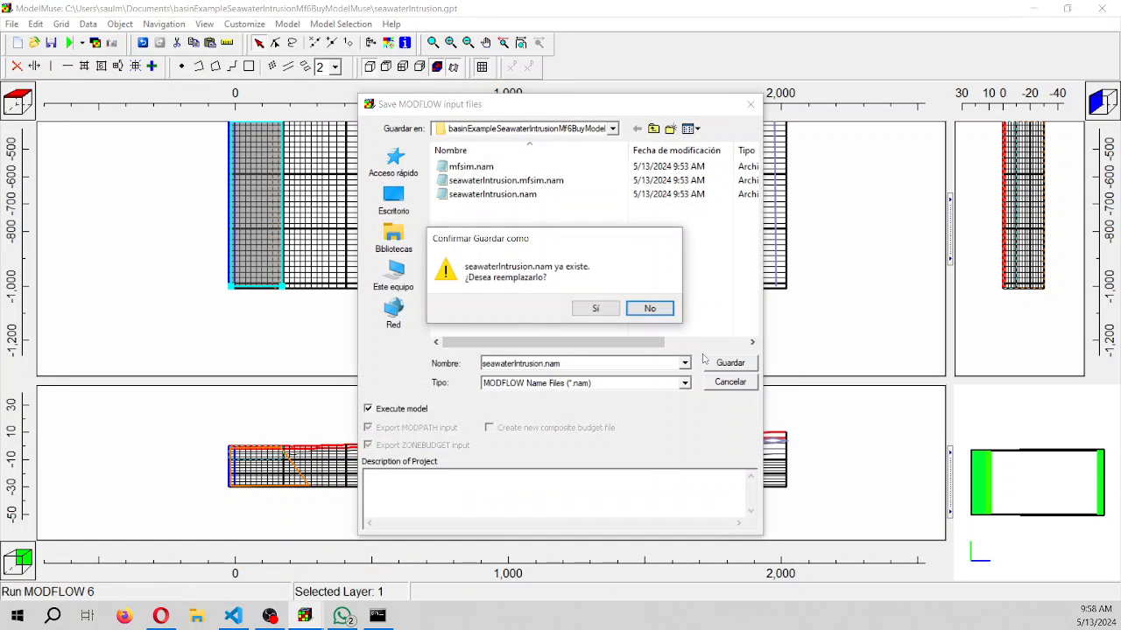
click(595, 308)
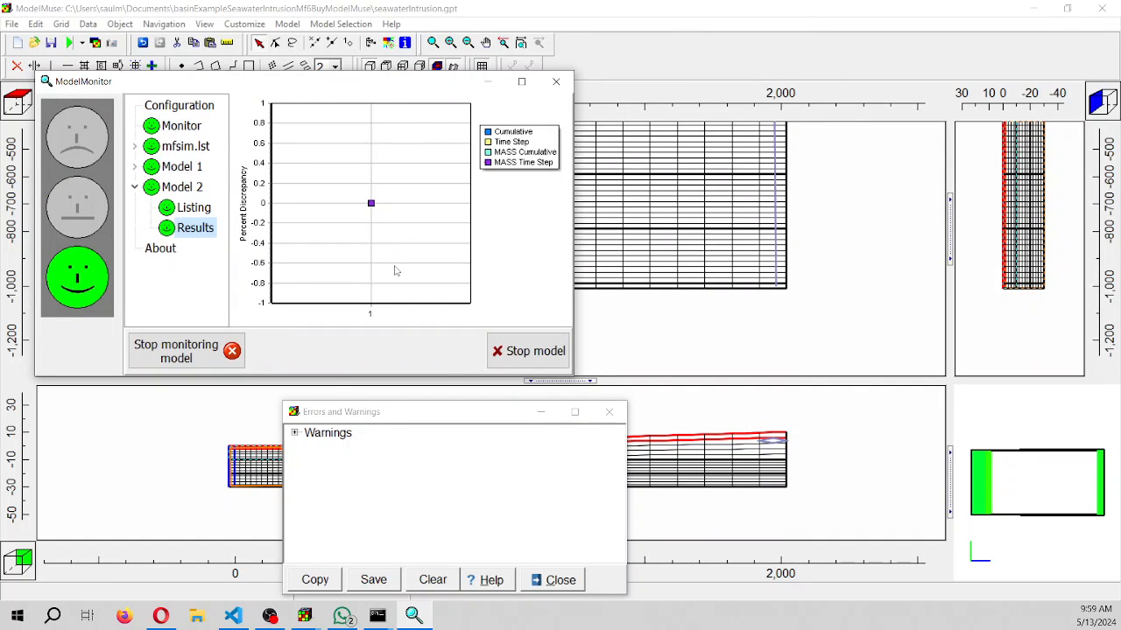
Read the details of the MODFLOW warning about missing geo reference data and close the warnings window
click(295, 433)
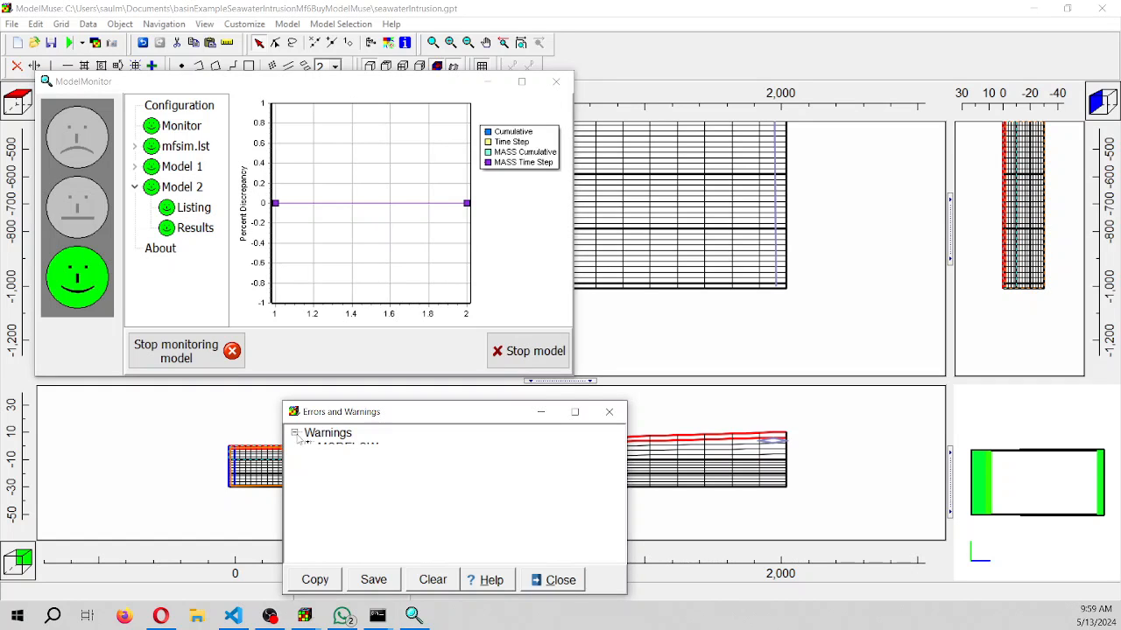
click(307, 449)
click(331, 466)
click(322, 465)
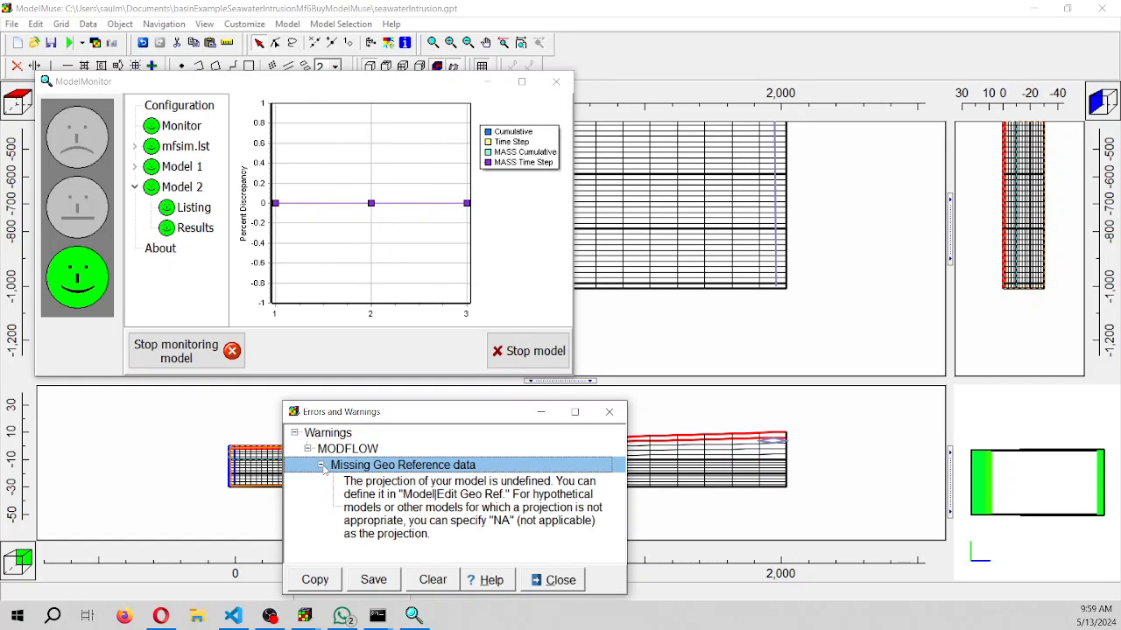
click(611, 413)
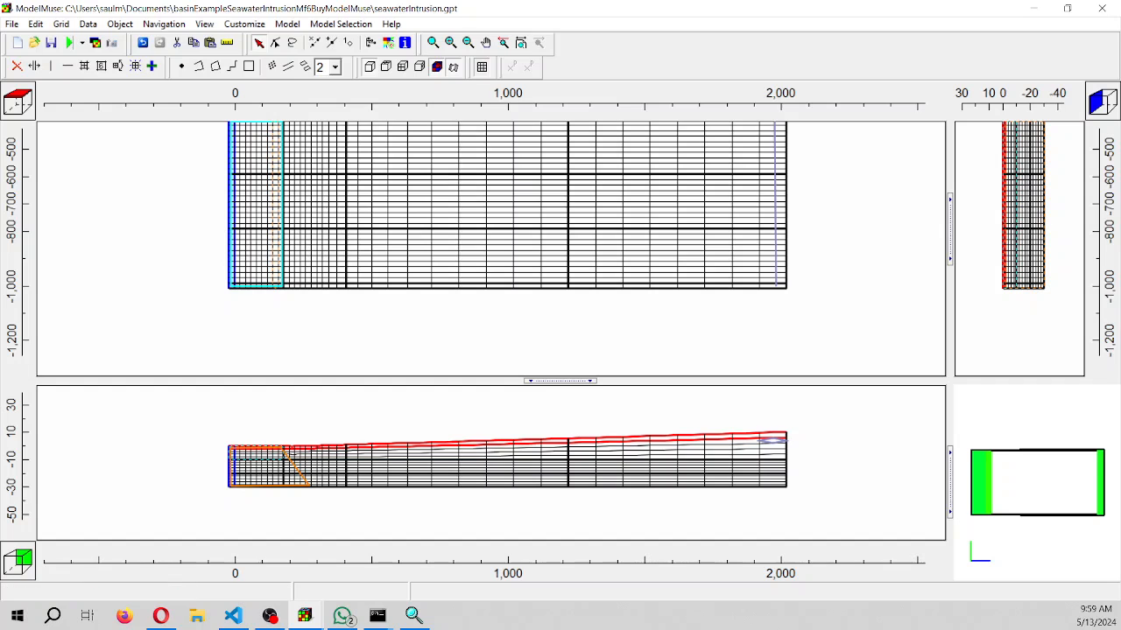
Check the run's percent discrepancy results in ModelMonitor, and close the monitor and the mfsim.lst and seawaterIntrusion.NaCl.lst listings
click(409, 617)
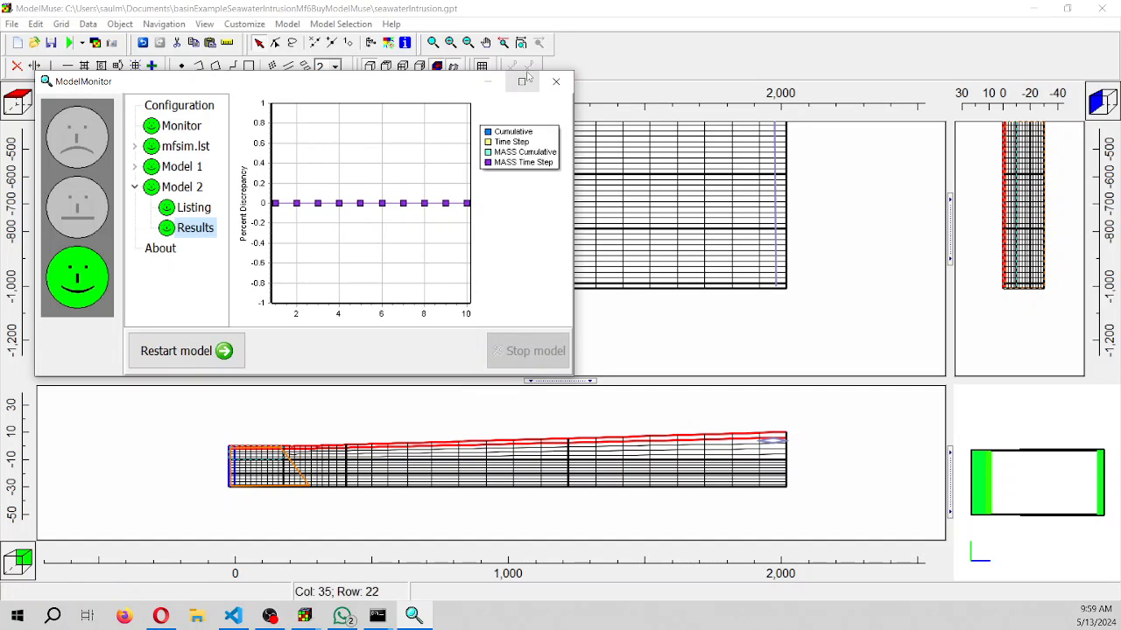
click(556, 81)
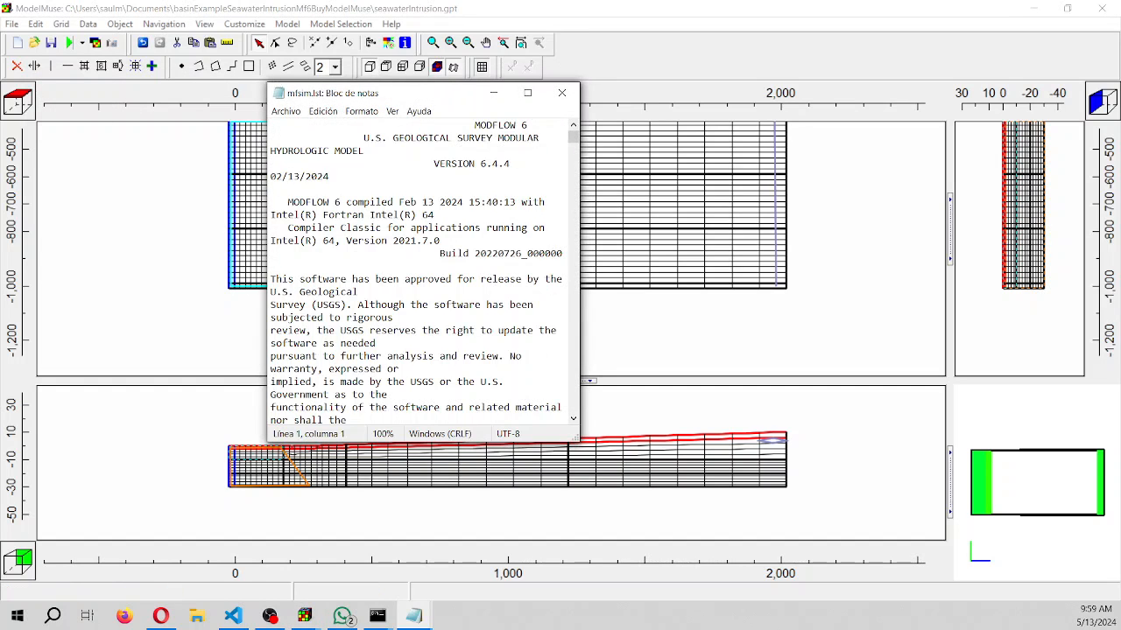
click(563, 93)
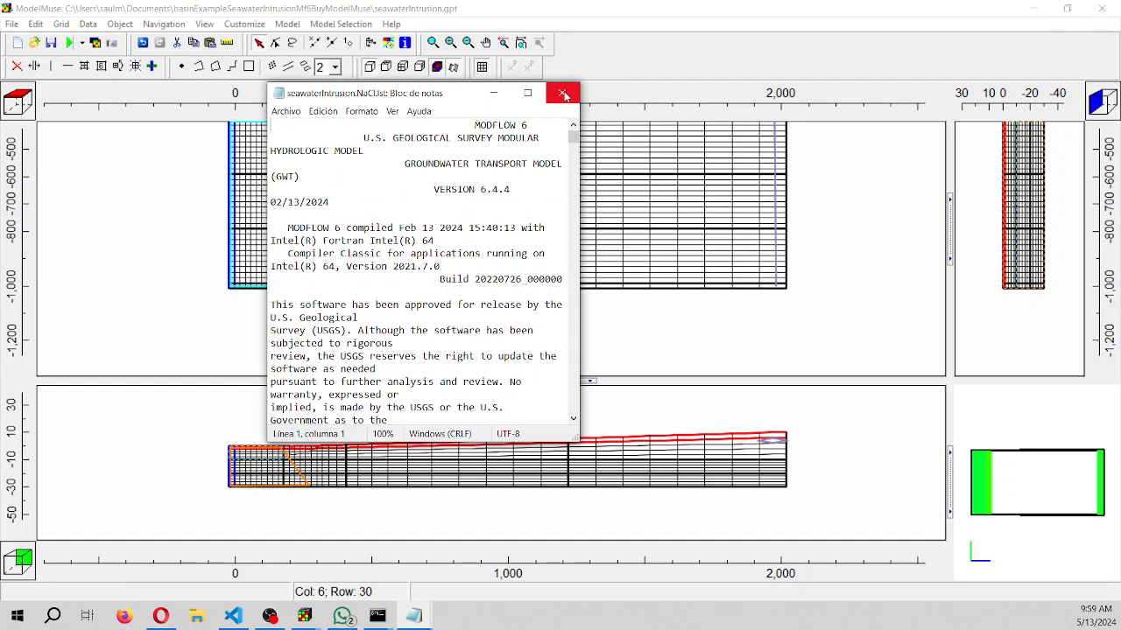
click(563, 93)
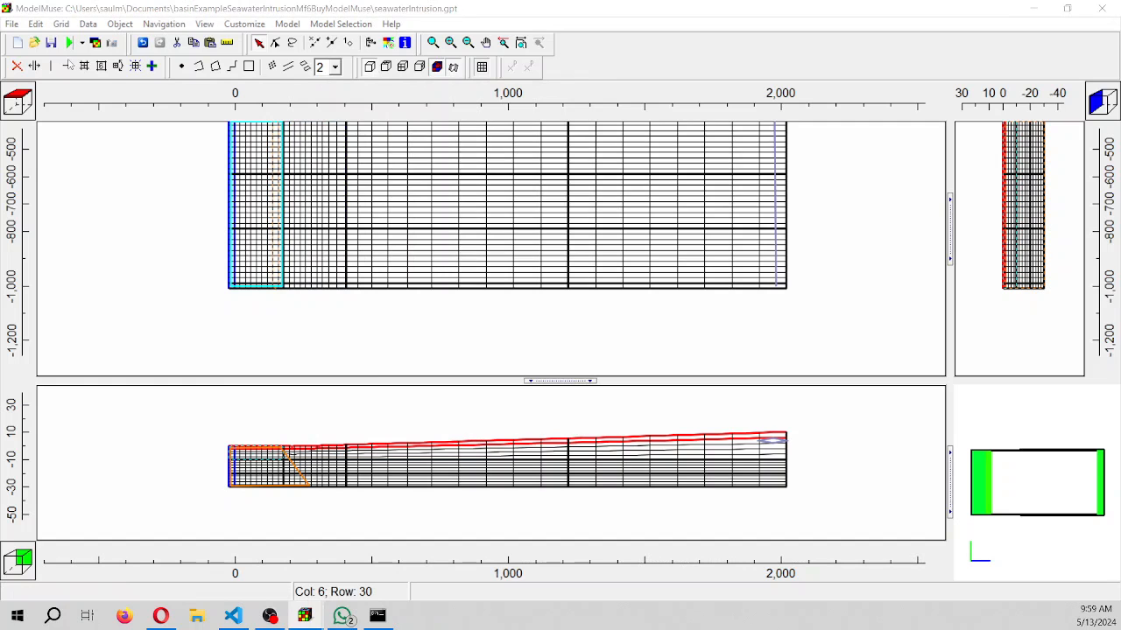
Import the NaCl concentration for Period 2, Step 5 from seawaterIntrusion.NaCl.conc and color the grid with it
click(96, 42)
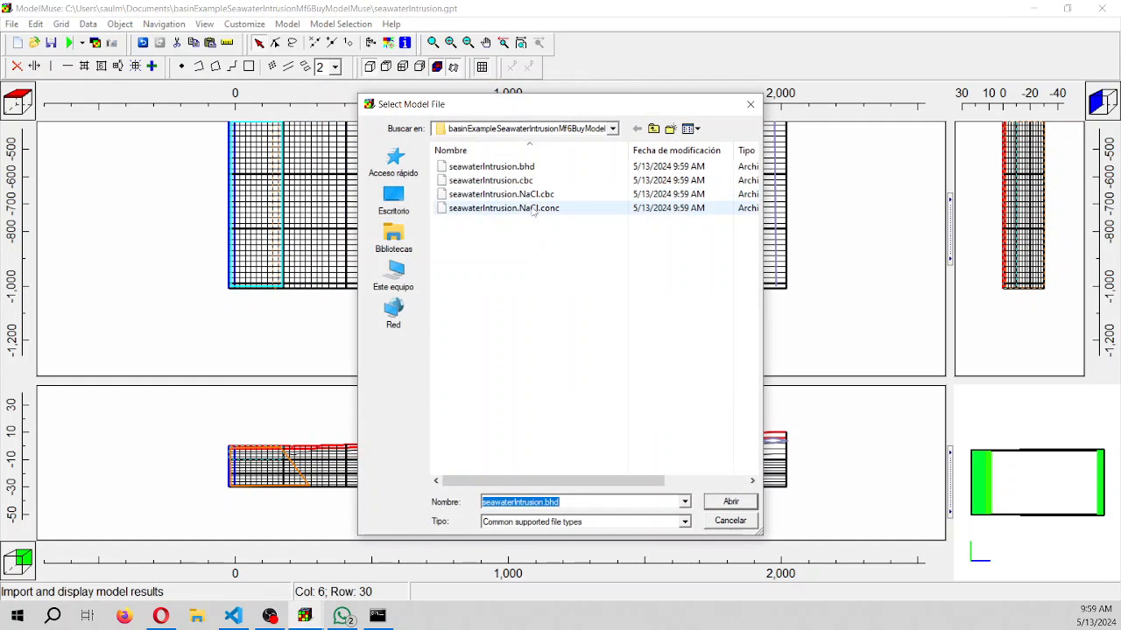
click(533, 208)
double_click(532, 208)
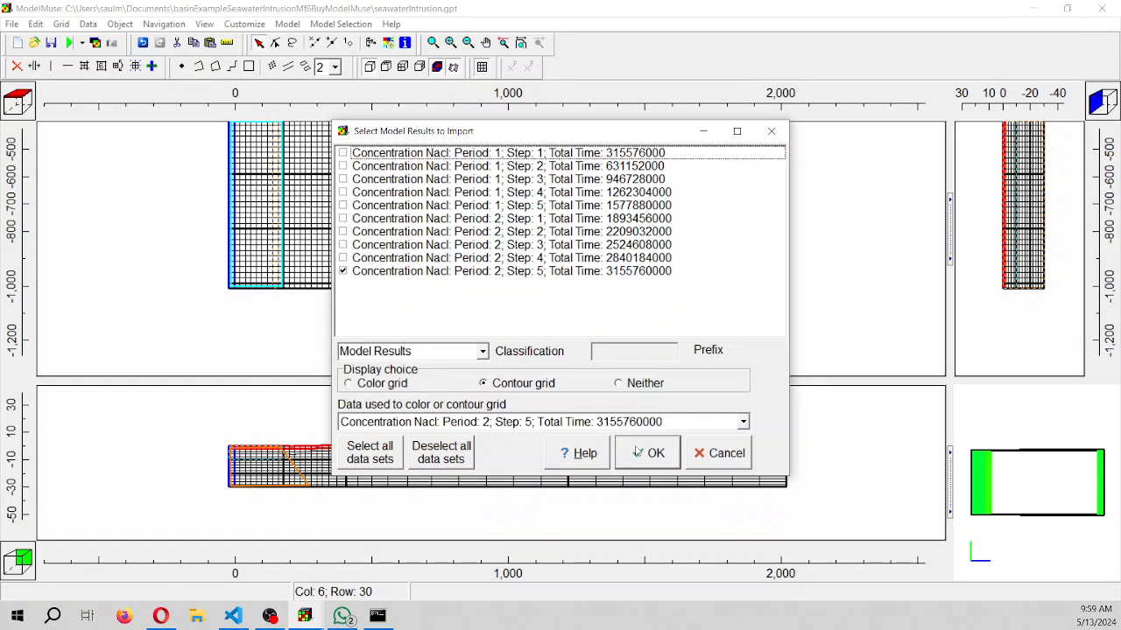
click(352, 384)
click(620, 454)
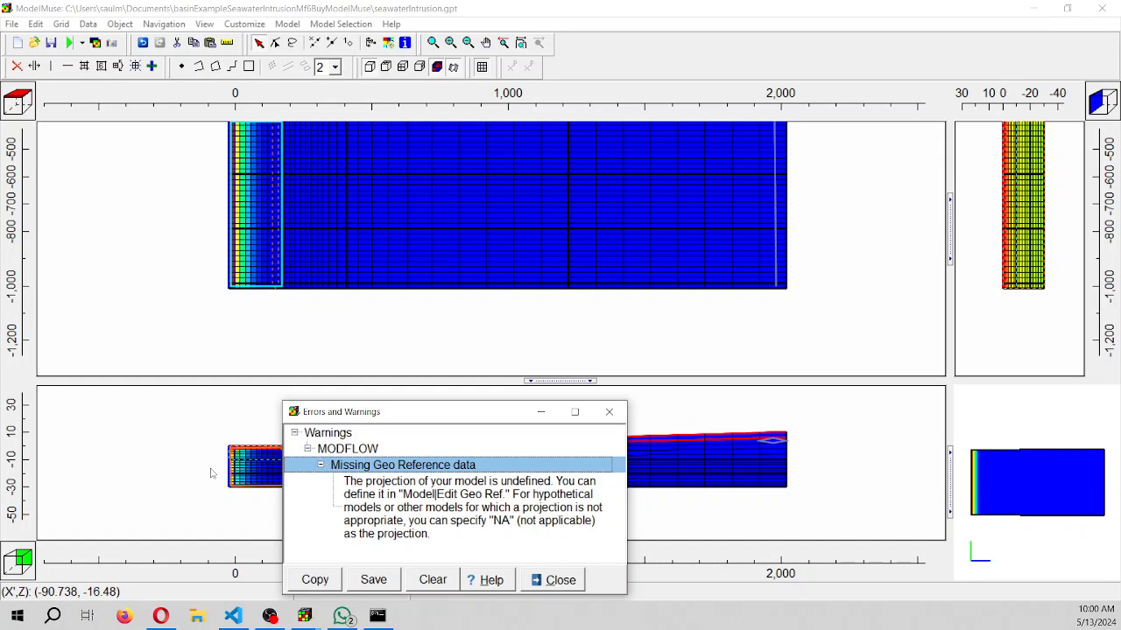
Clear the warnings window, restore the model window and examine the colored concentrations near the sea boundary up close
click(542, 411)
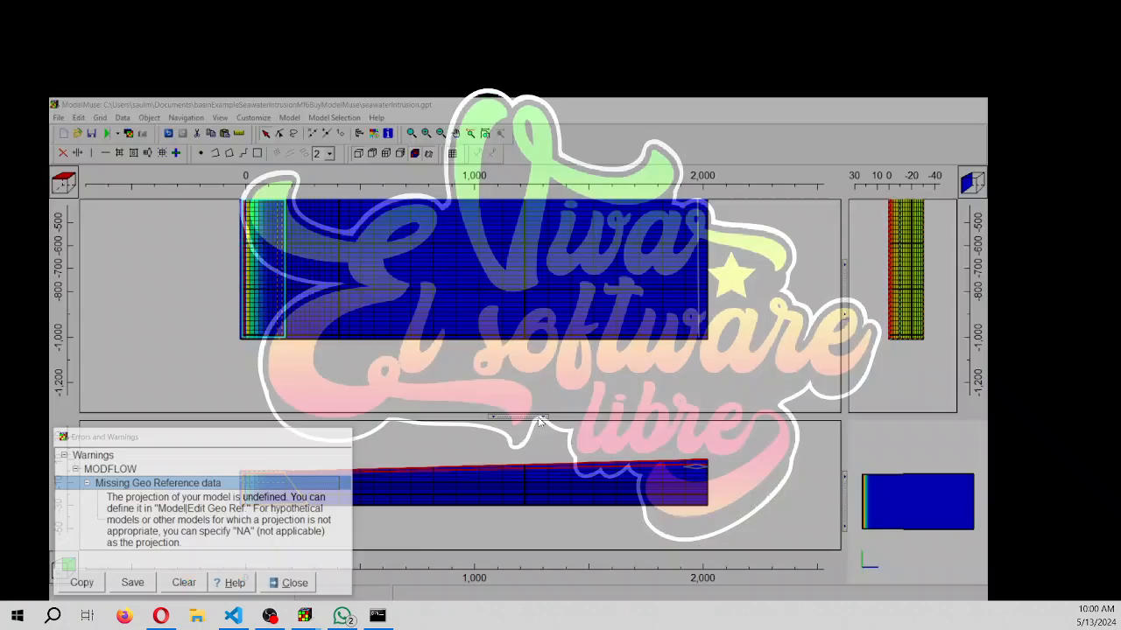
mouse_move(304, 616)
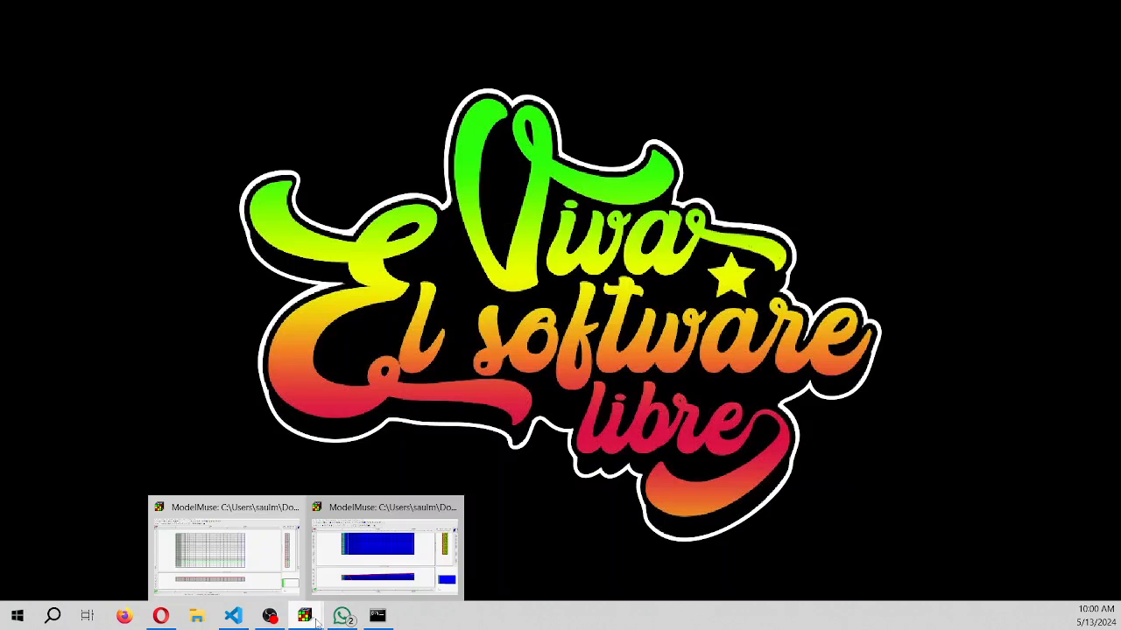
click(347, 560)
scroll(285, 536, up, 2)
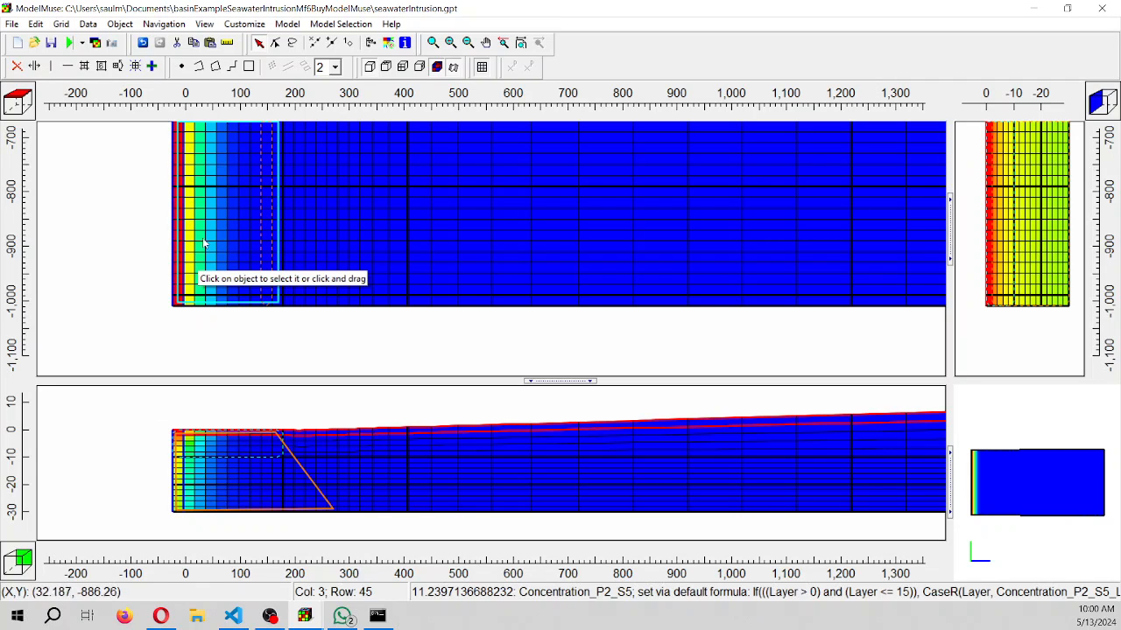
Recheck the sea boundary object's General-Head Boundary values and its Initial_Concentration_NaCl formula, and close its properties
click(273, 245)
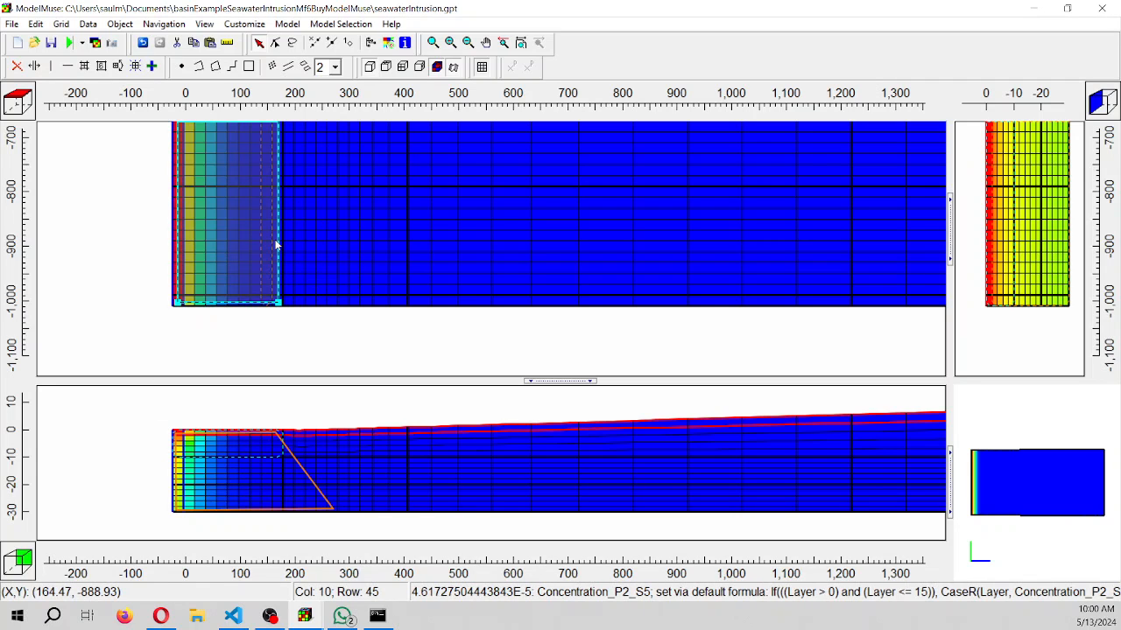
double_click(276, 246)
click(499, 92)
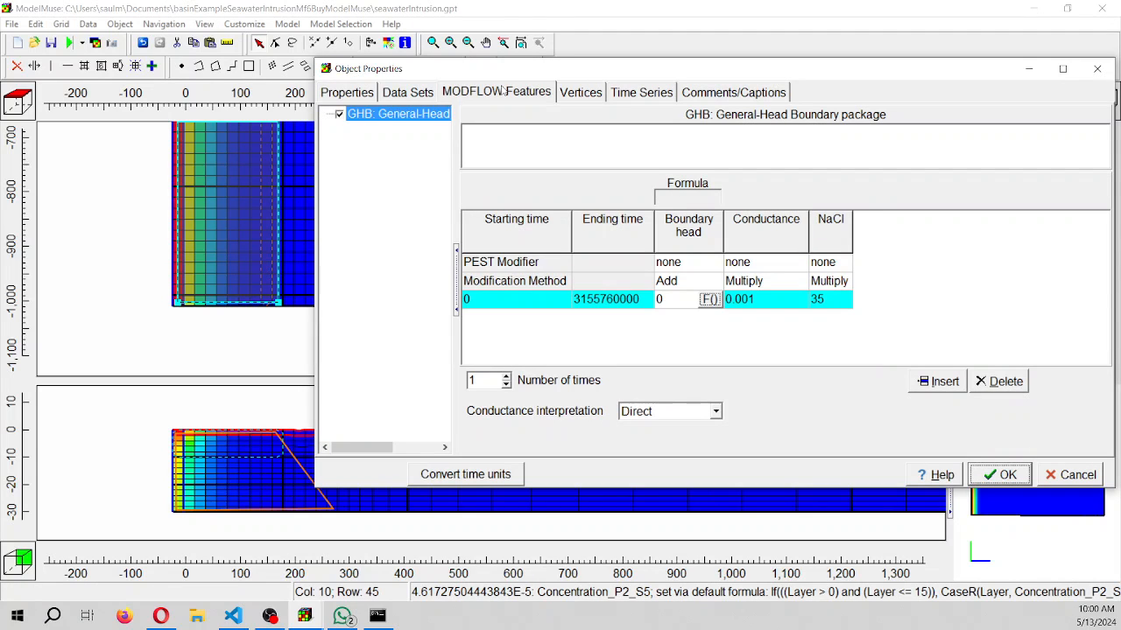
click(417, 96)
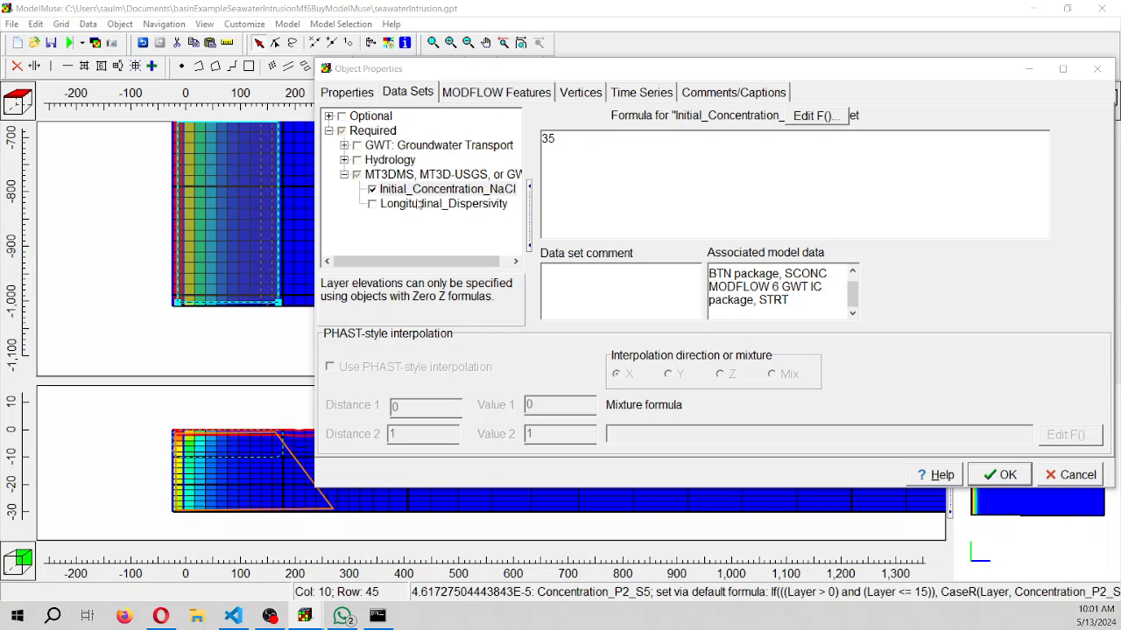
click(424, 193)
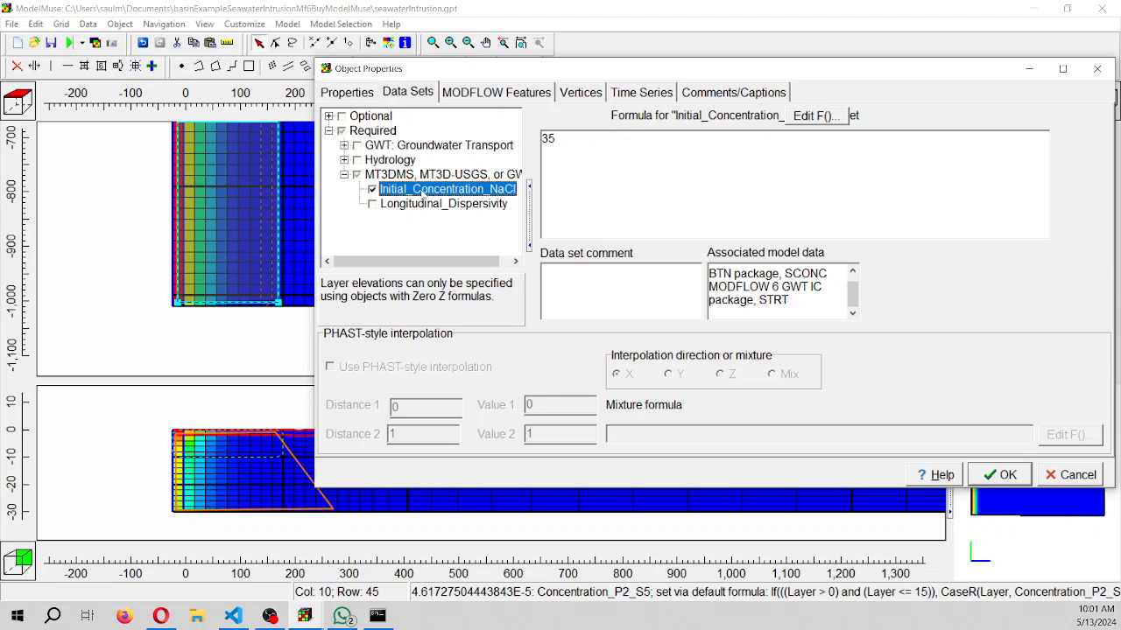
click(330, 117)
click(330, 117)
click(1097, 70)
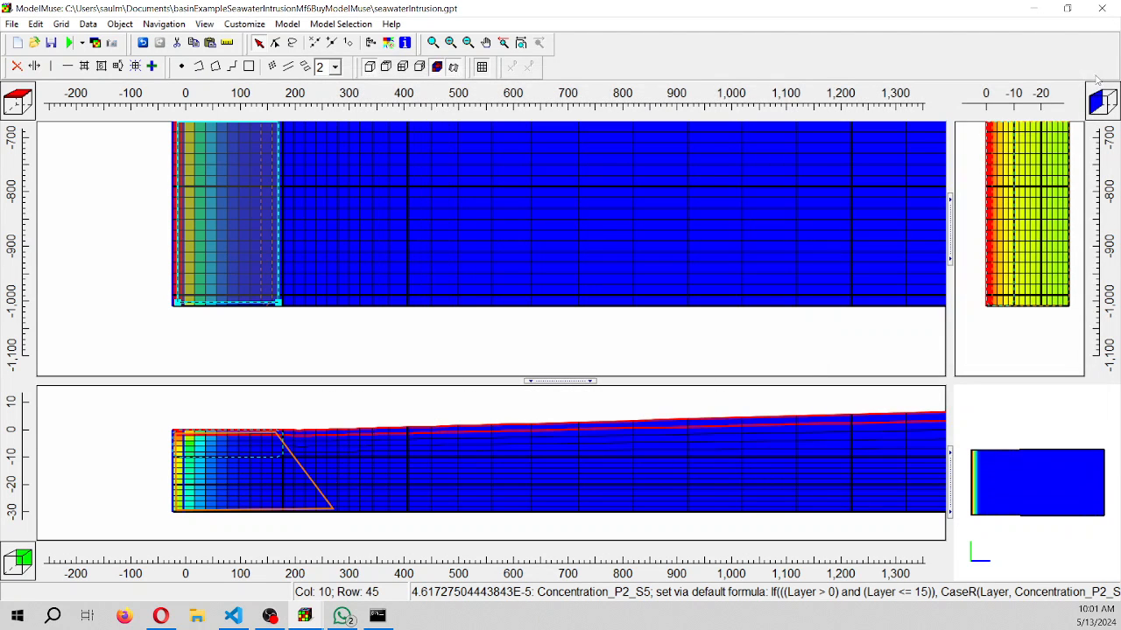
Inspect the model-wide Initial_Concentration_NaCl data set among the transport data sets, and close the data set editor
click(87, 24)
click(123, 56)
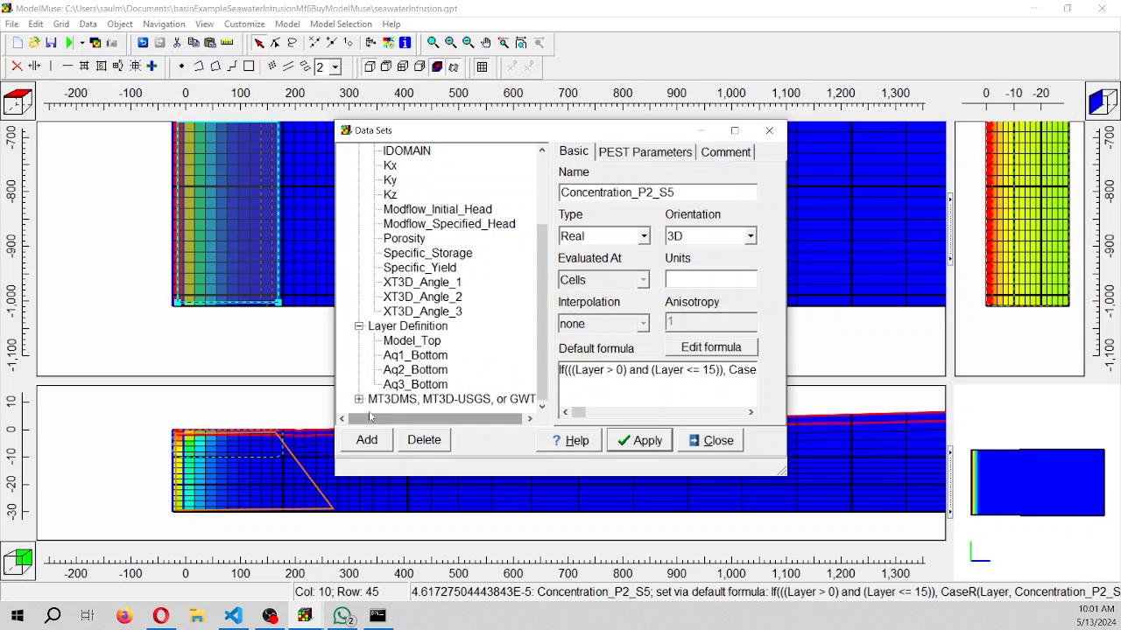
click(359, 401)
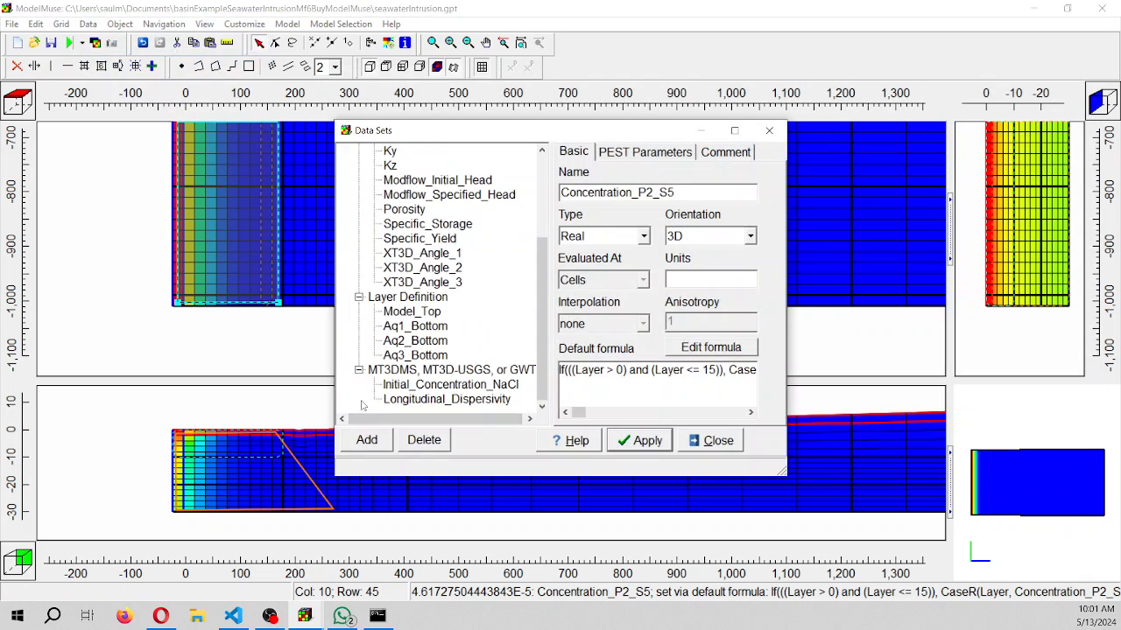
click(420, 386)
click(767, 132)
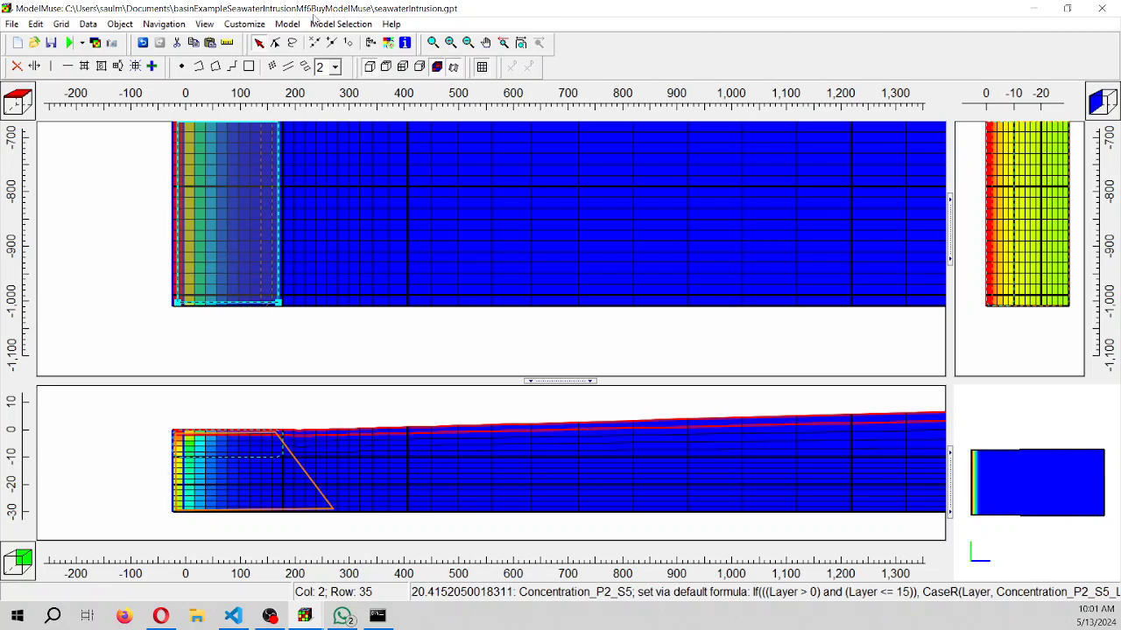
Set the NaCl density slope (drhodc) in the Buoyancy package to 0.7 and accept the package settings
click(287, 25)
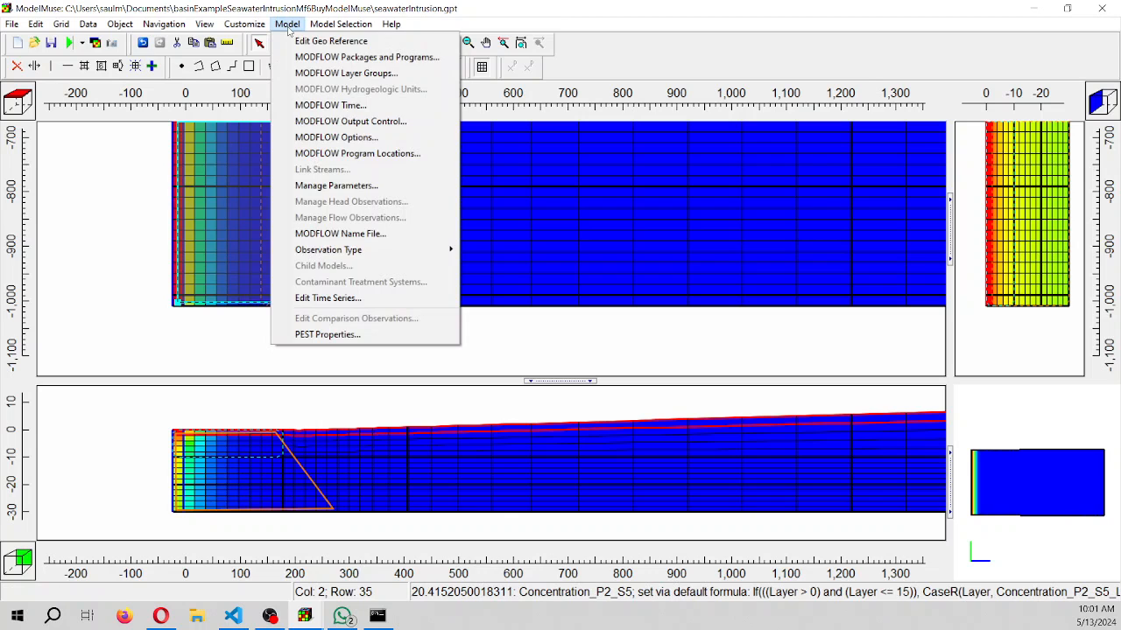
click(367, 57)
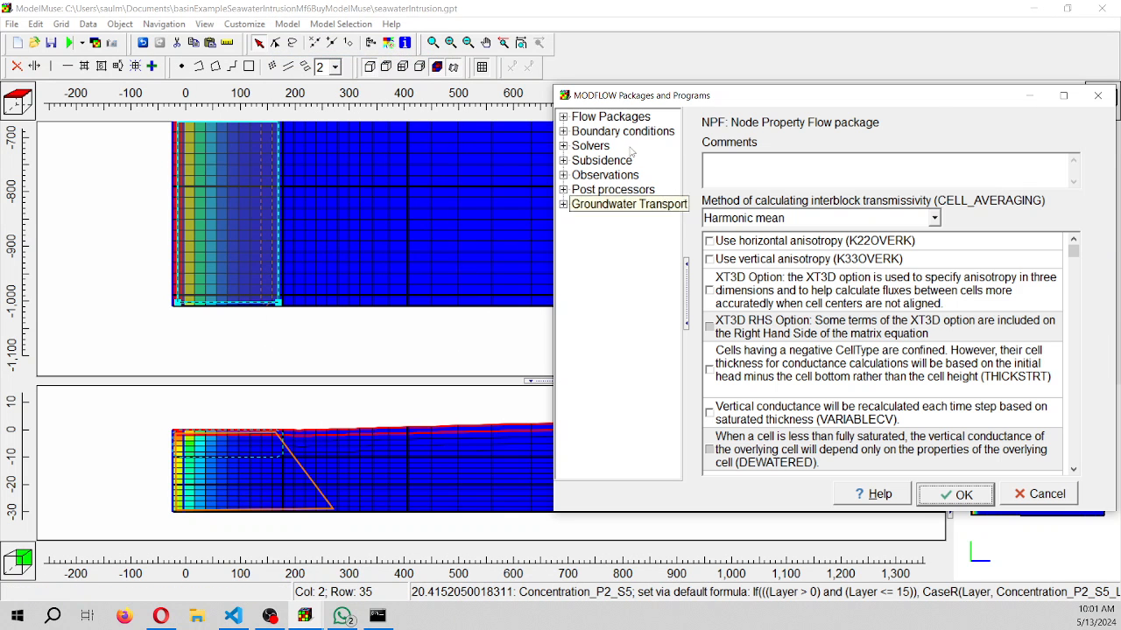
click(563, 131)
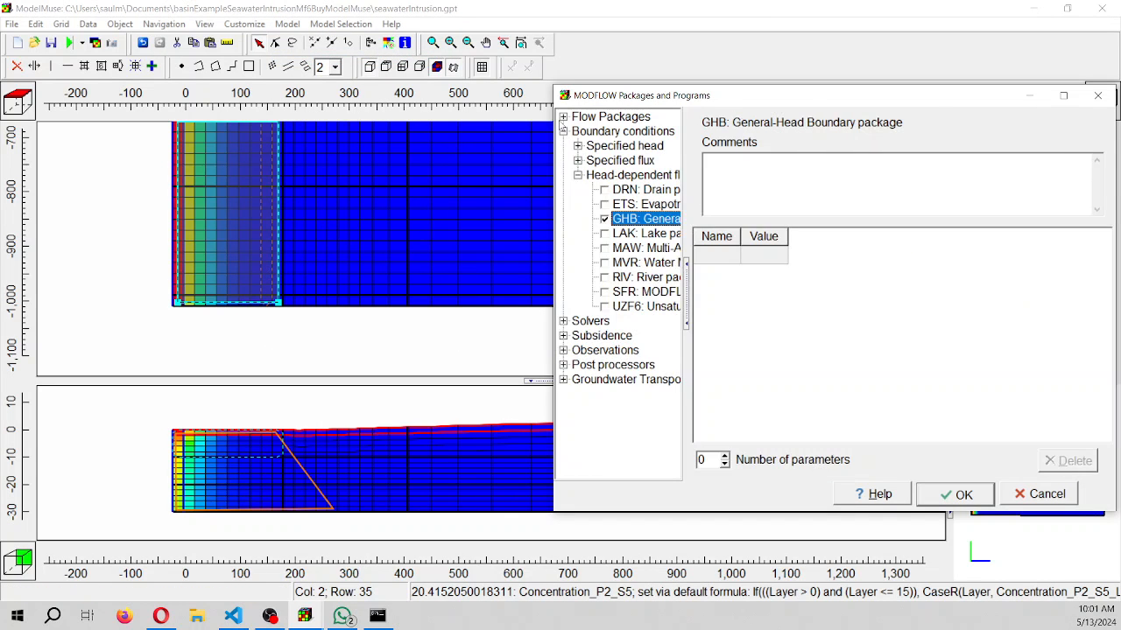
click(563, 116)
click(632, 189)
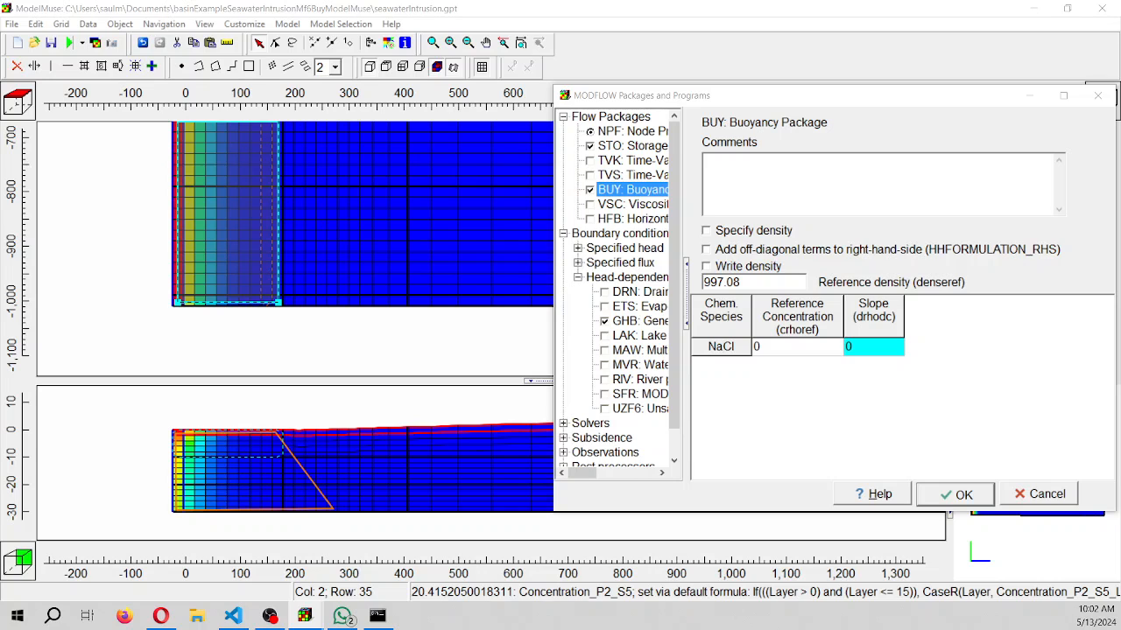
click(755, 281)
click(810, 351)
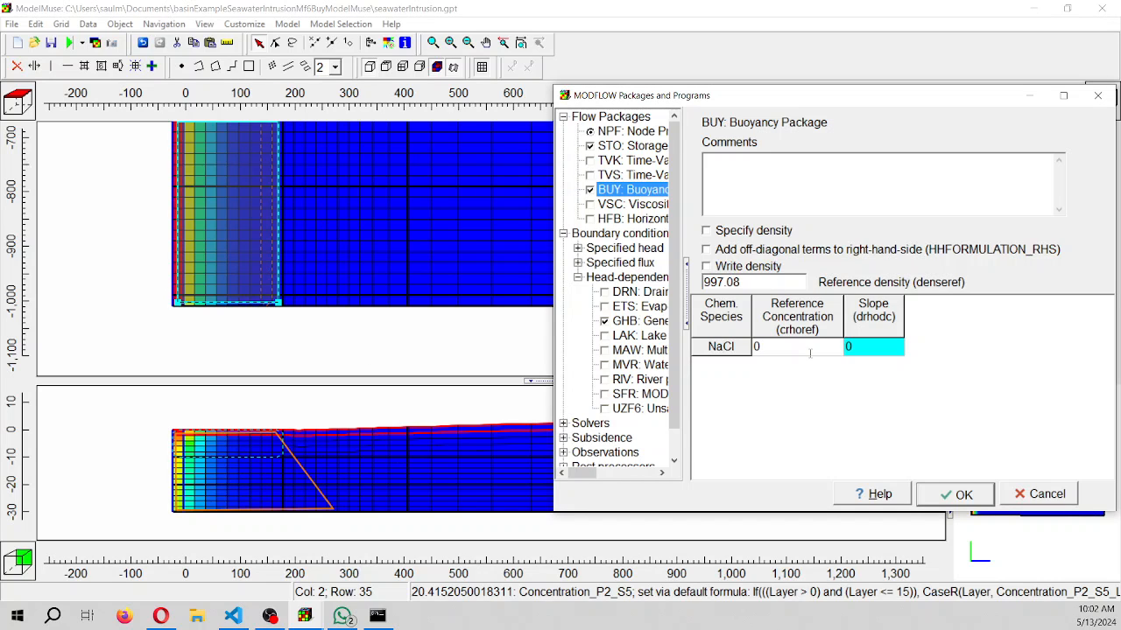
click(876, 347)
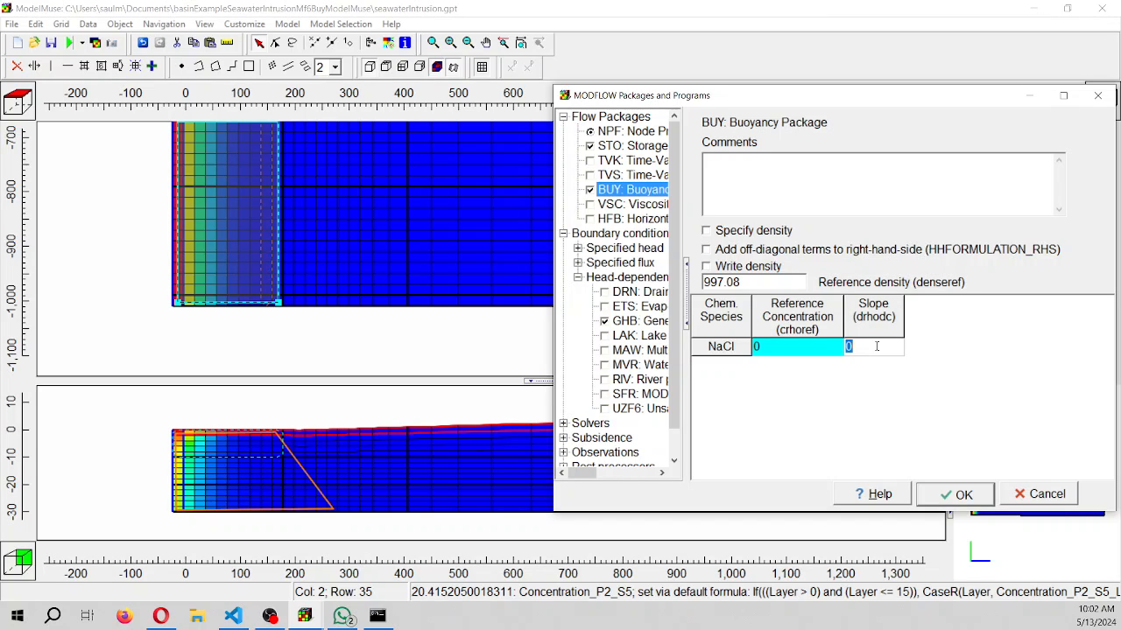
text(0.7)
click(952, 502)
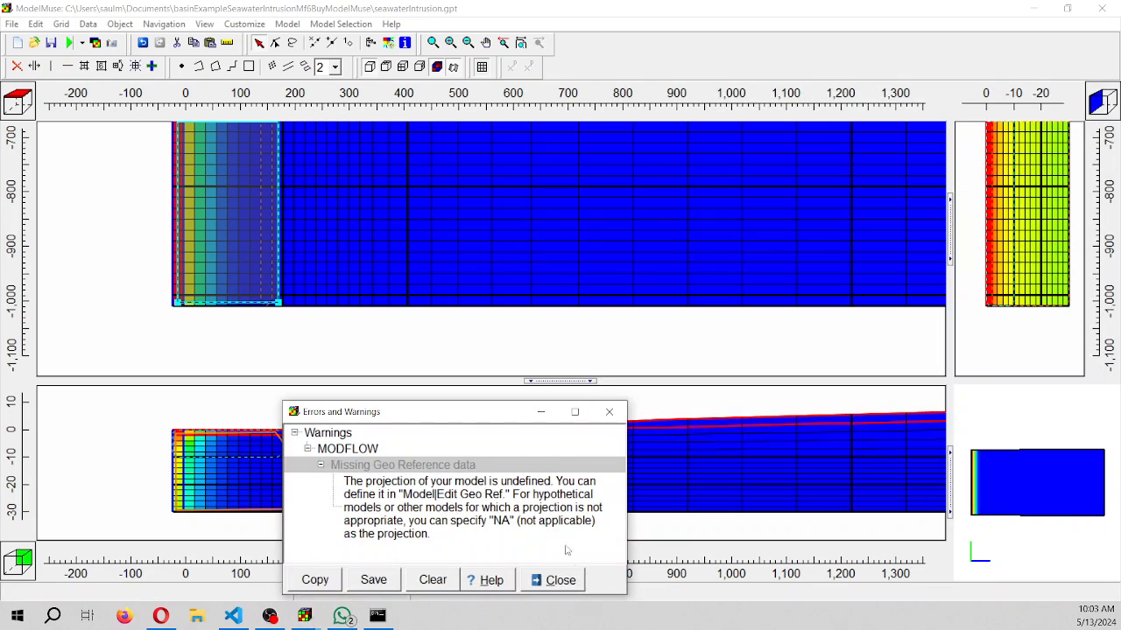
Dismiss the warnings window and delete the previously imported model results
click(557, 580)
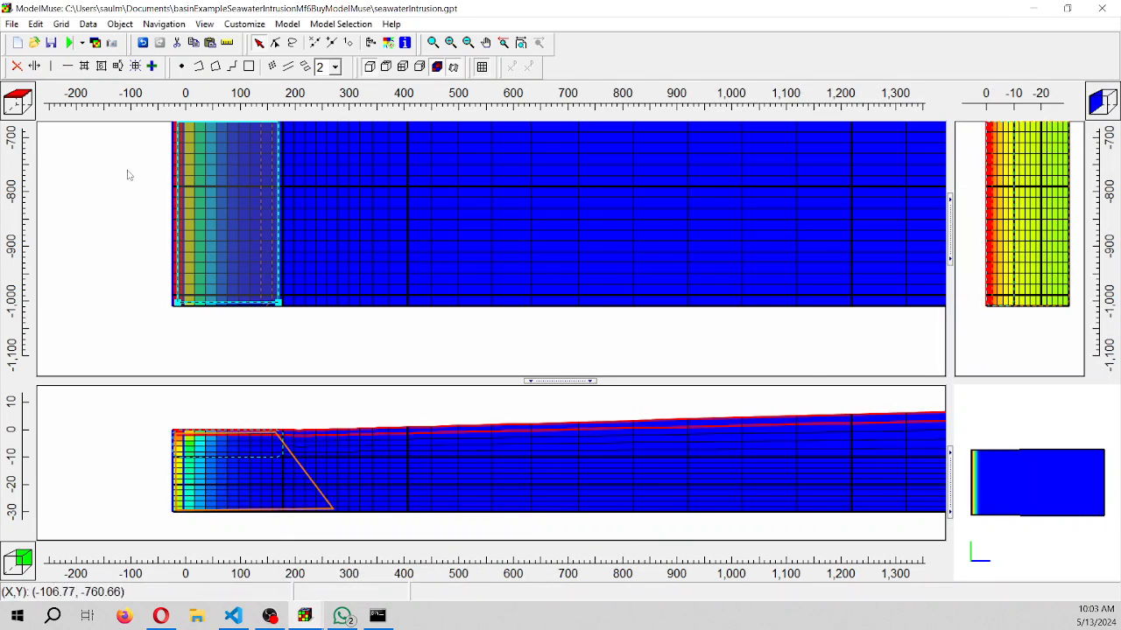
click(88, 24)
click(125, 121)
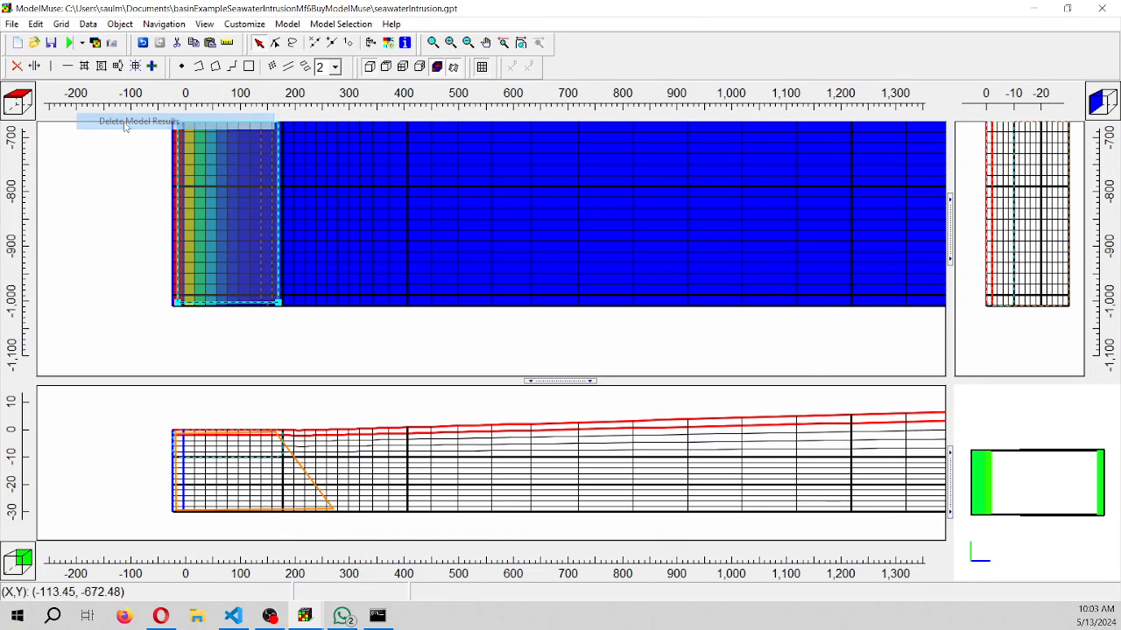
Export the MODFLOW 6 input as seawaterIntrusion.nam over the existing files, run the model, and close the monitor, listing and warnings windows
click(69, 42)
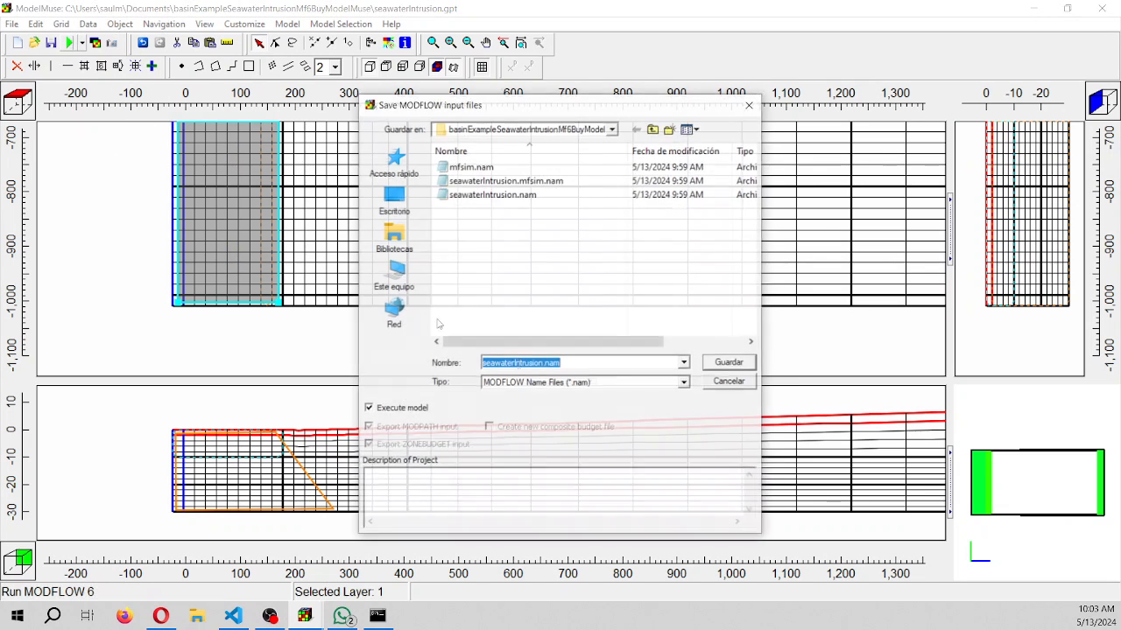
click(721, 362)
click(596, 308)
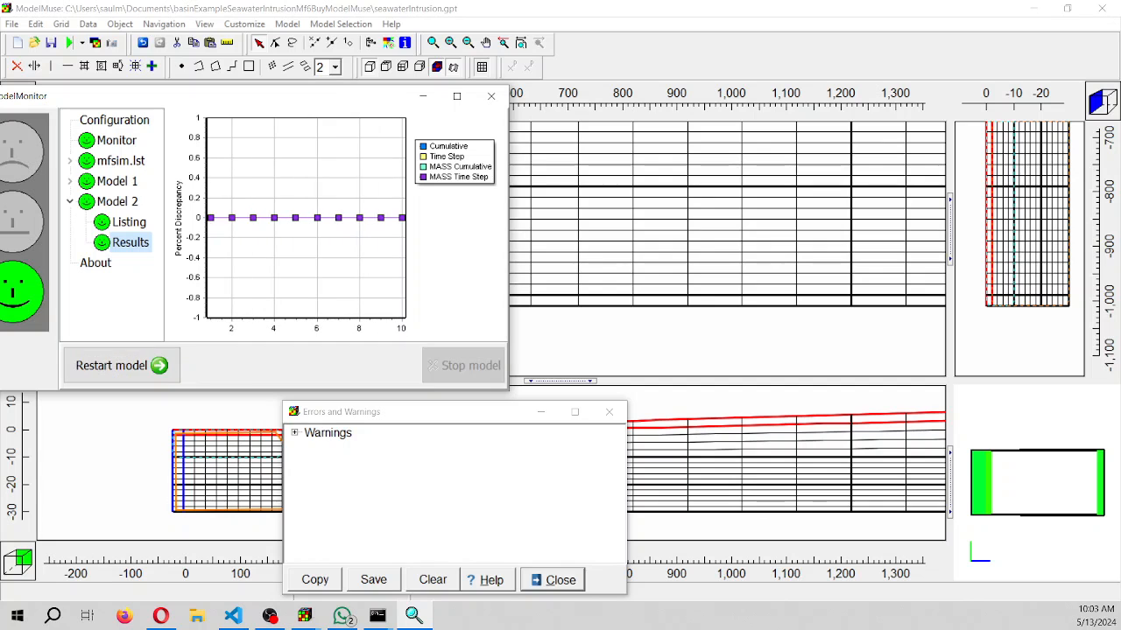
click(489, 103)
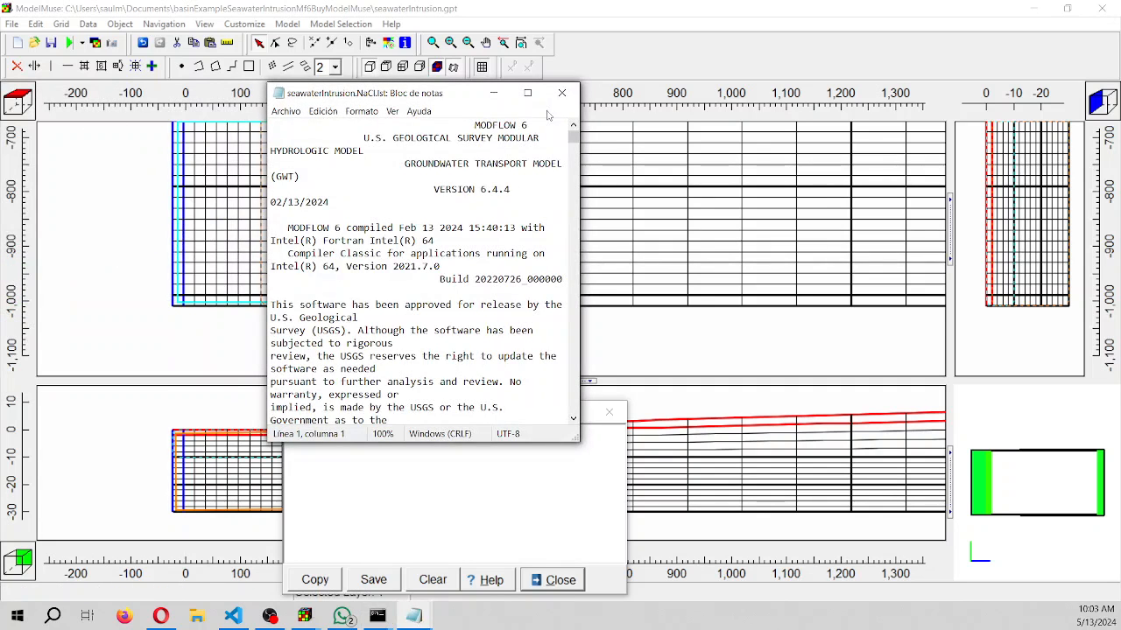
click(561, 94)
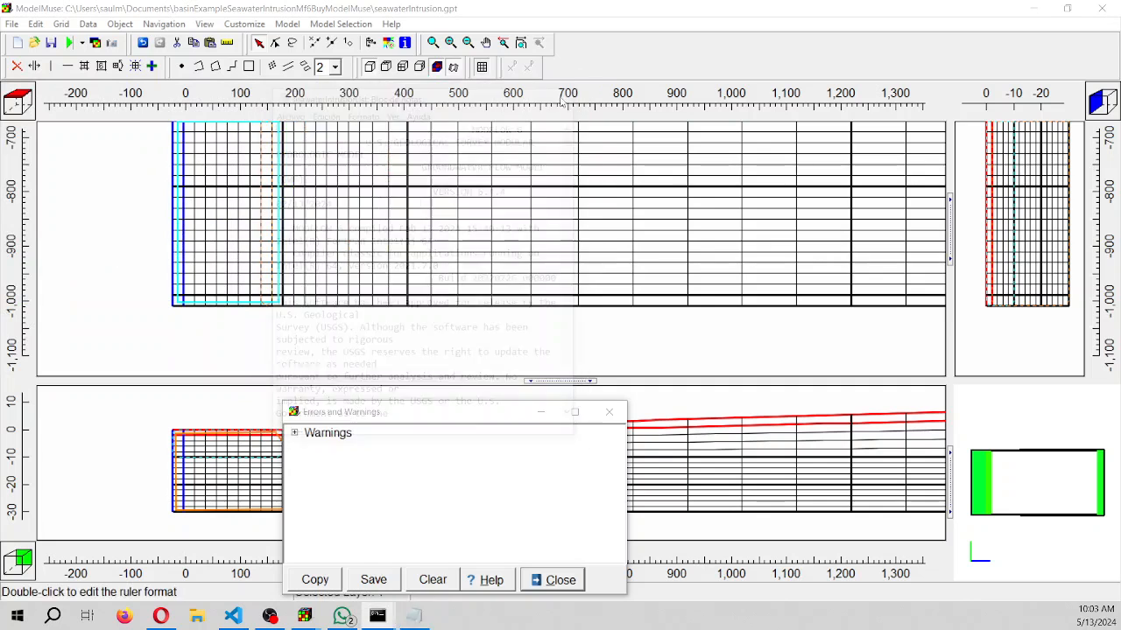
click(620, 415)
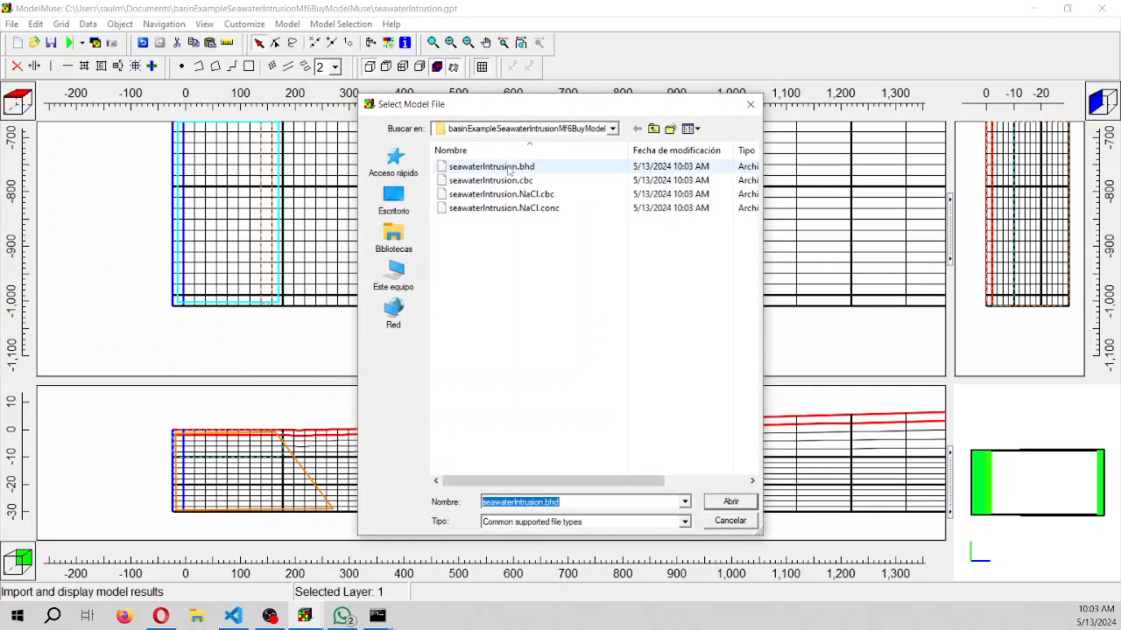
Import the NaCl concentration for Period 2, Step 5 from seawaterIntrusion.NaCl.conc, color the grid with it and restore the model window
double_click(520, 208)
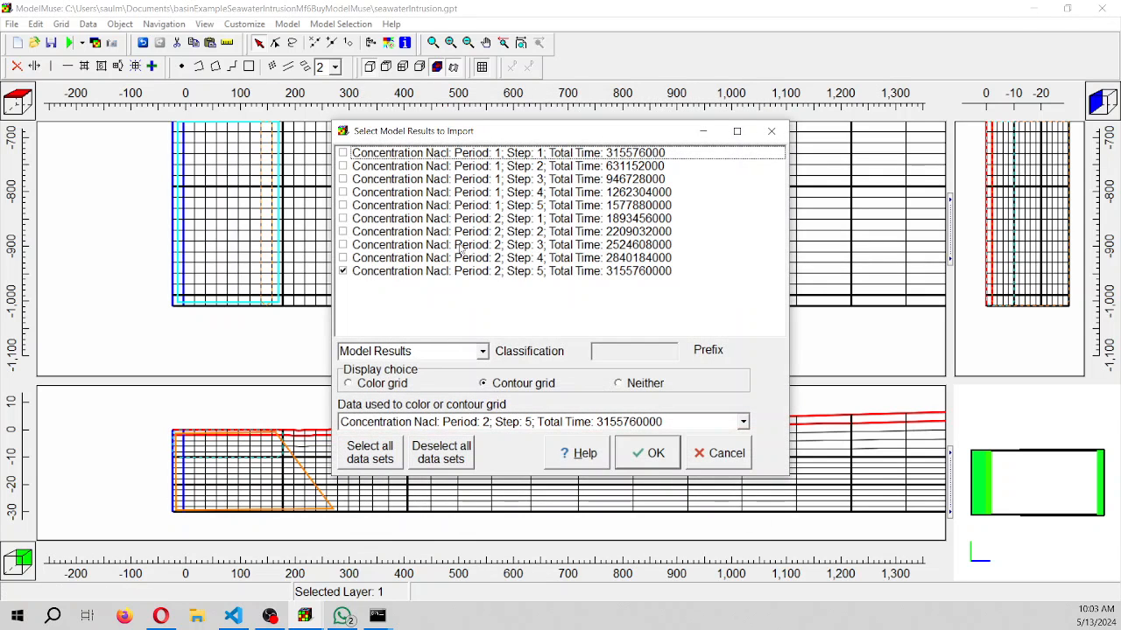
click(382, 384)
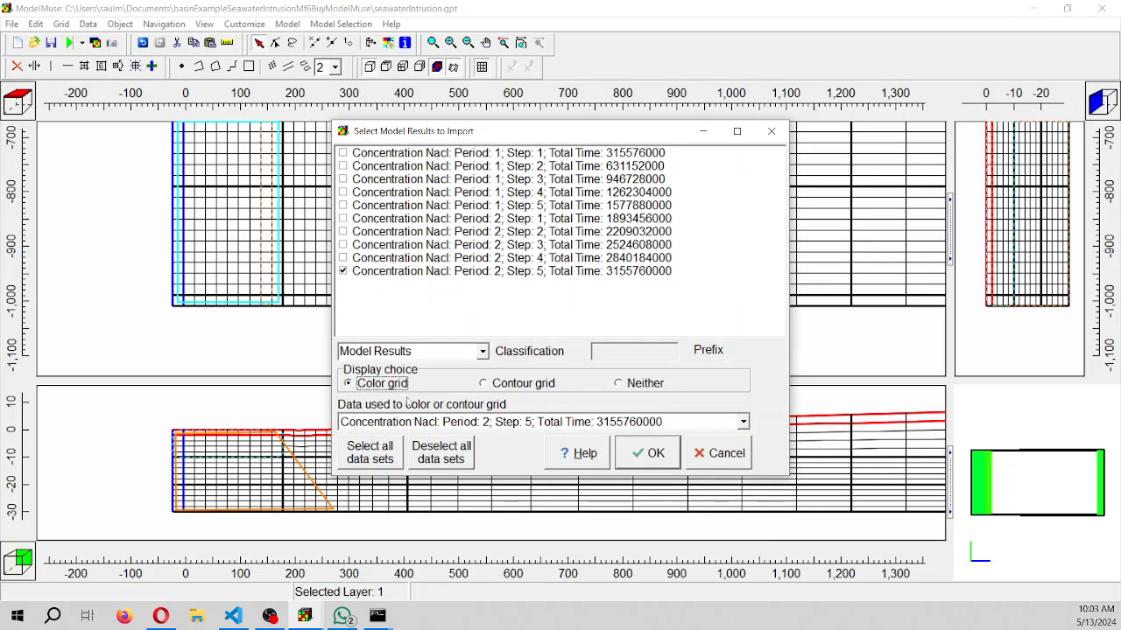
click(640, 461)
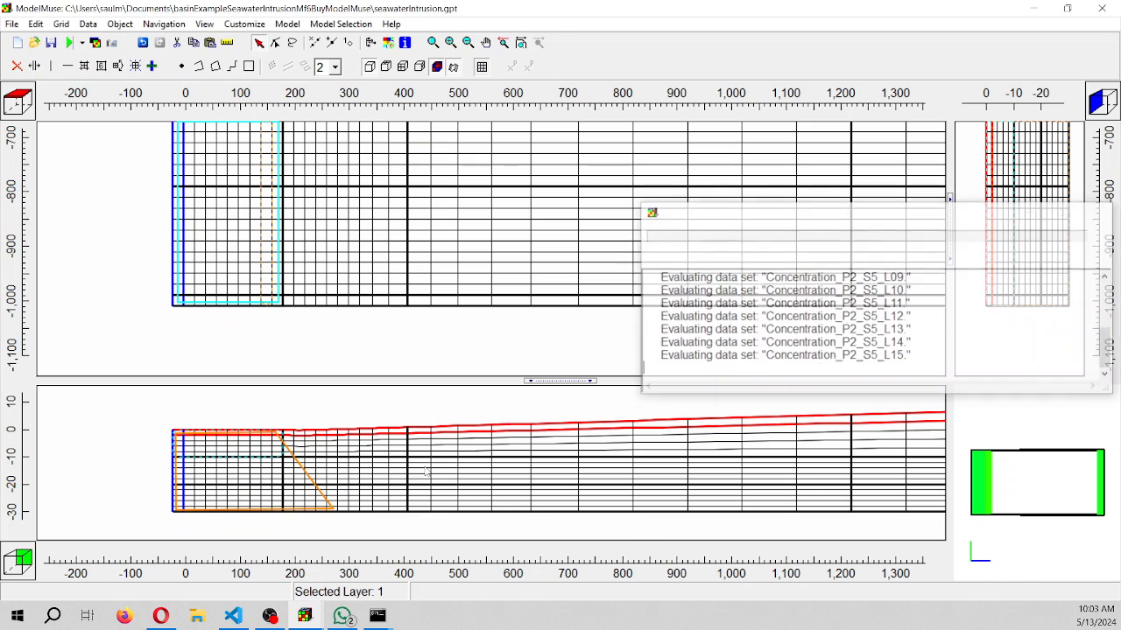
click(540, 413)
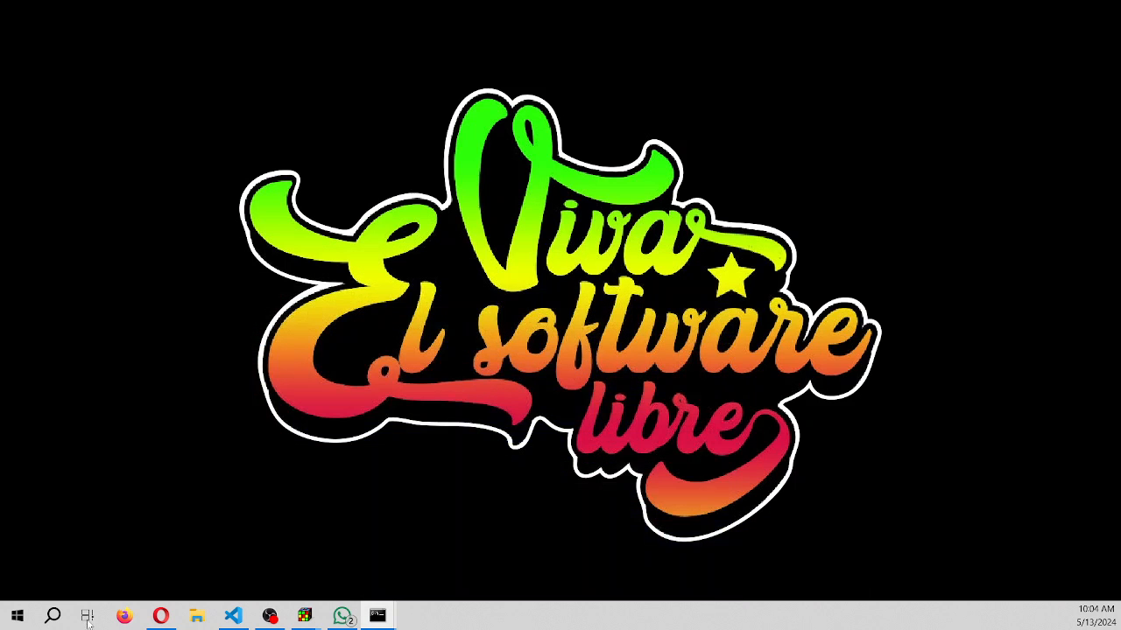
mouse_move(306, 618)
click(295, 569)
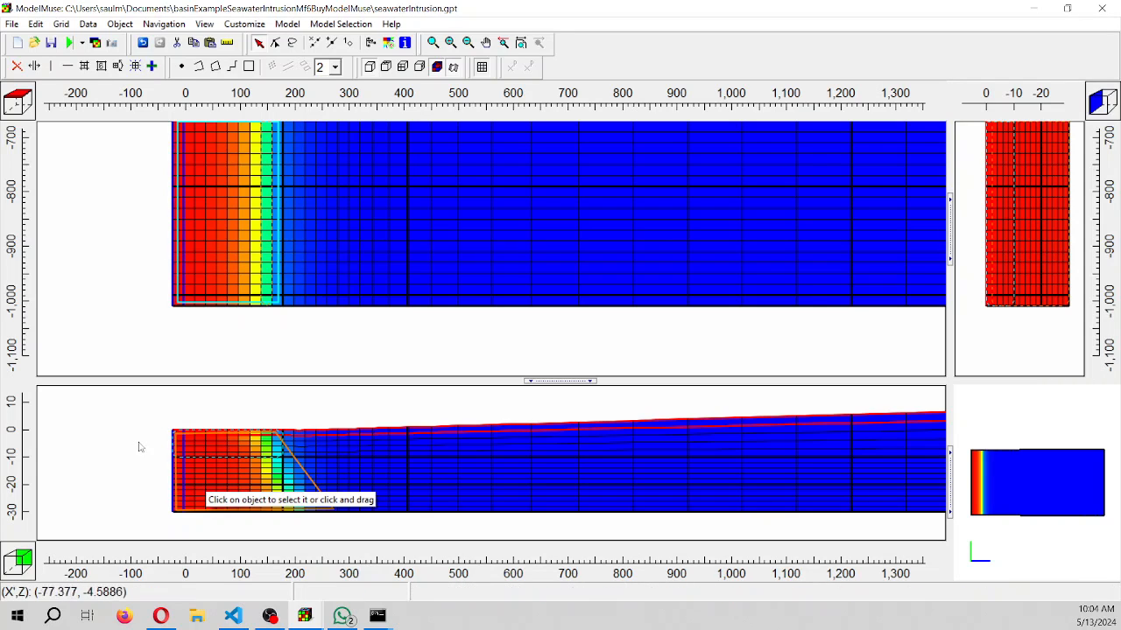
Delete the imported concentration results, and open and close the data visualization settings without changing them
click(87, 24)
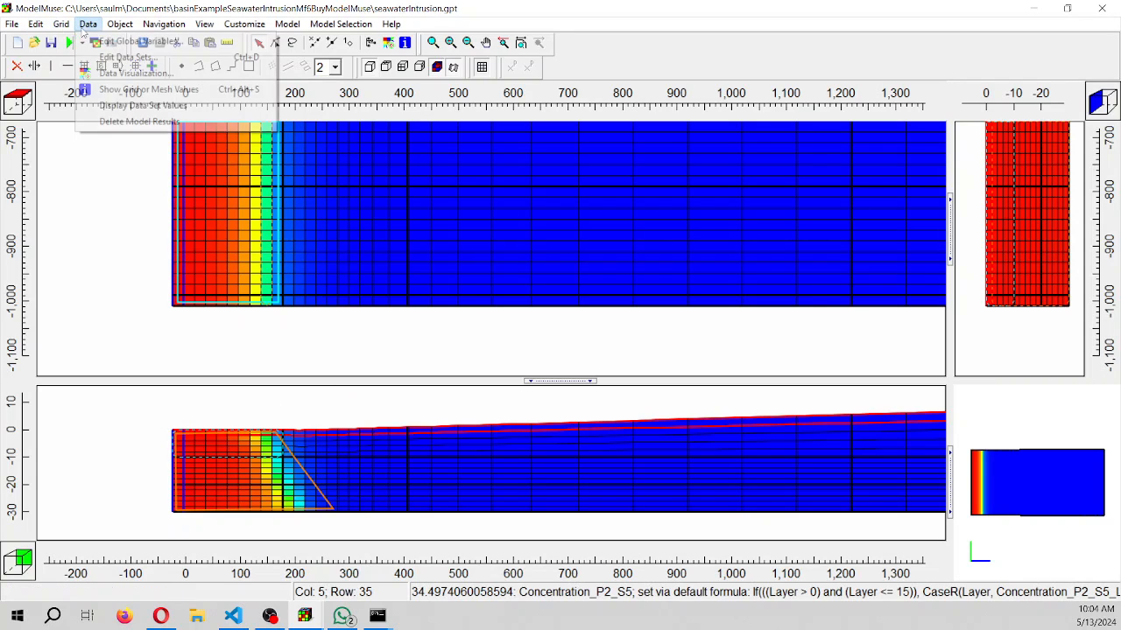
click(150, 122)
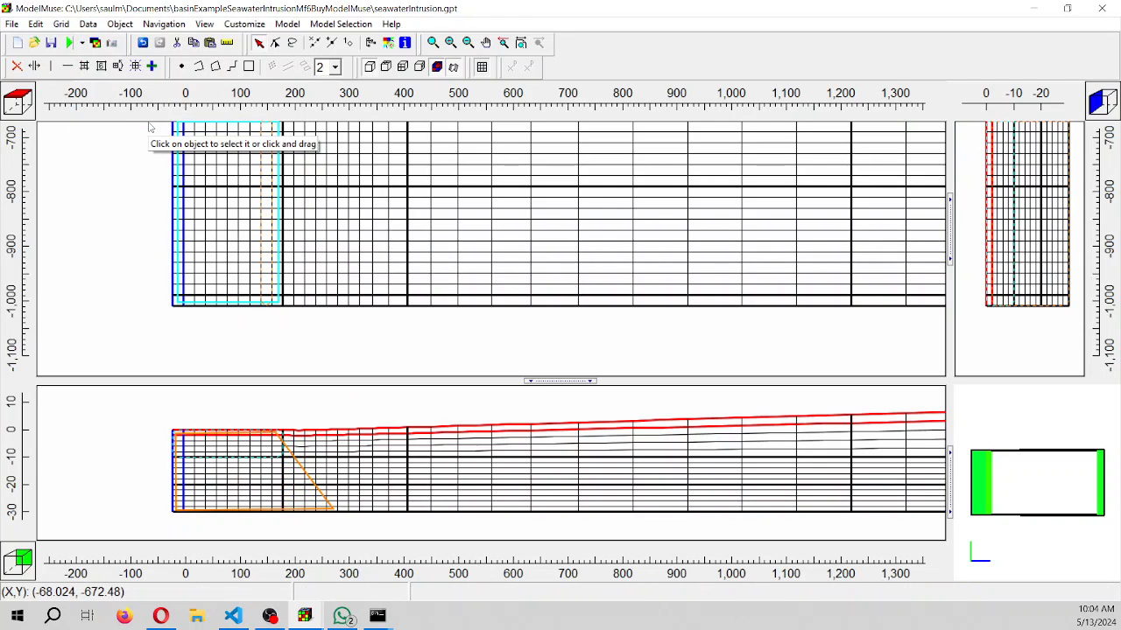
click(390, 45)
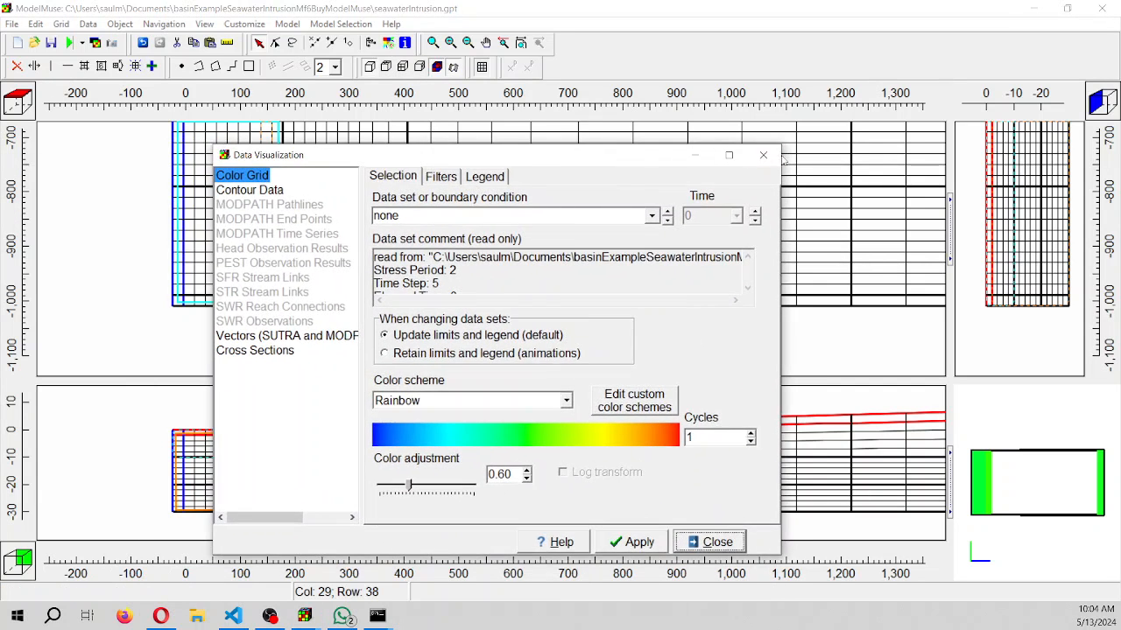
click(762, 155)
Import NaCl concentrations for Period 1 Step 4 and Period 2 Steps 1, 3 and 5 from seawaterIntrusion.NaCl.conc, coloring the grid with Period 2 Step 5
click(95, 43)
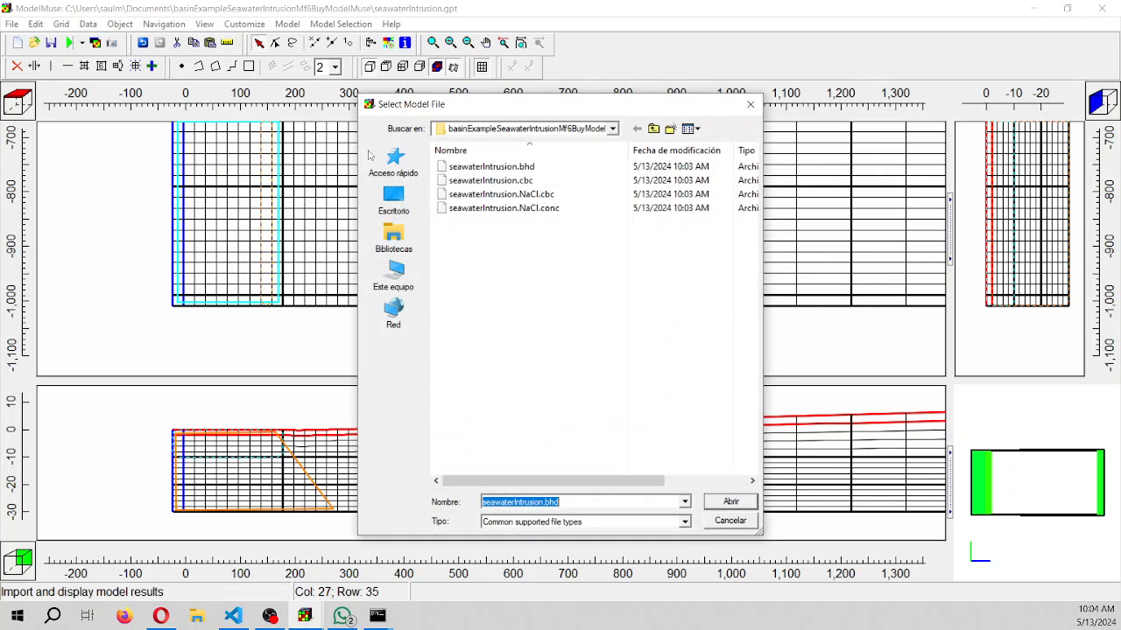
click(511, 211)
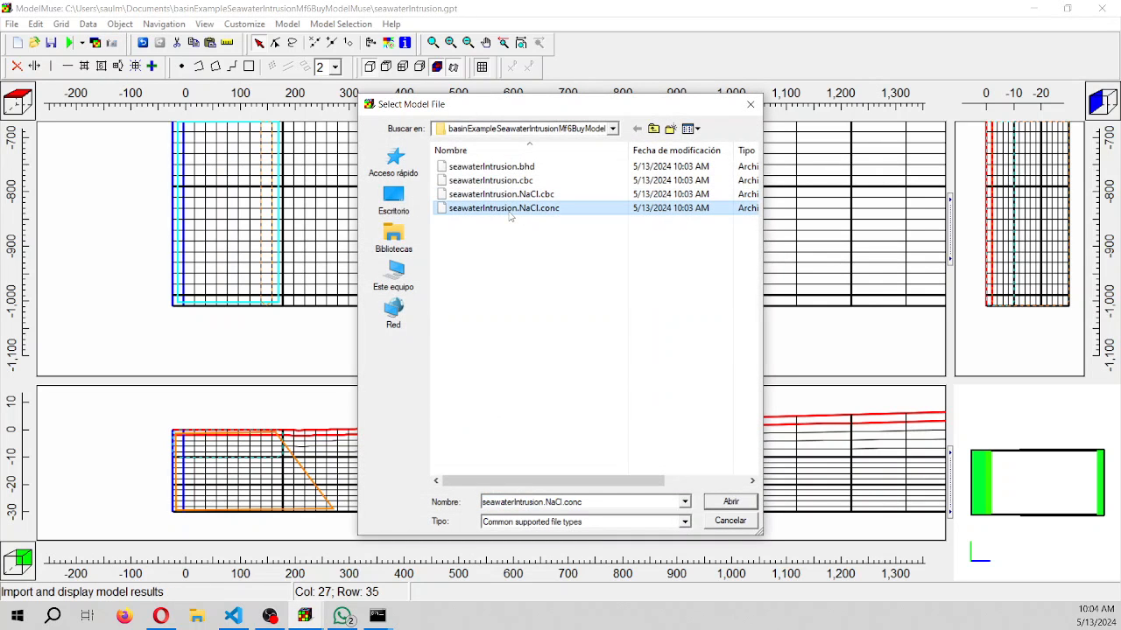
double_click(511, 210)
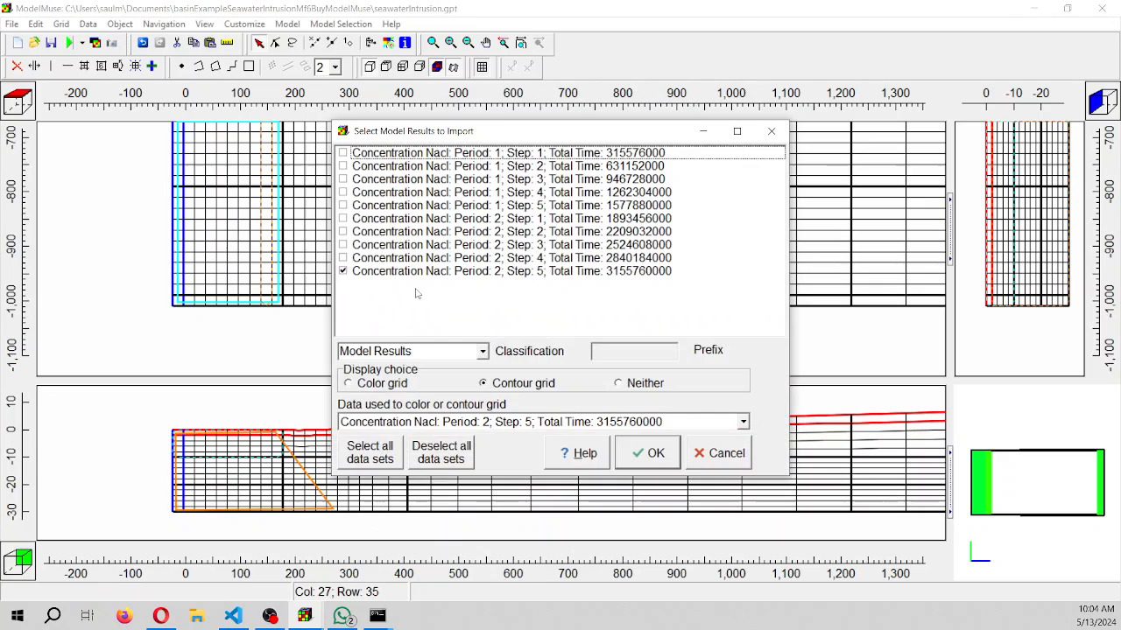
click(343, 244)
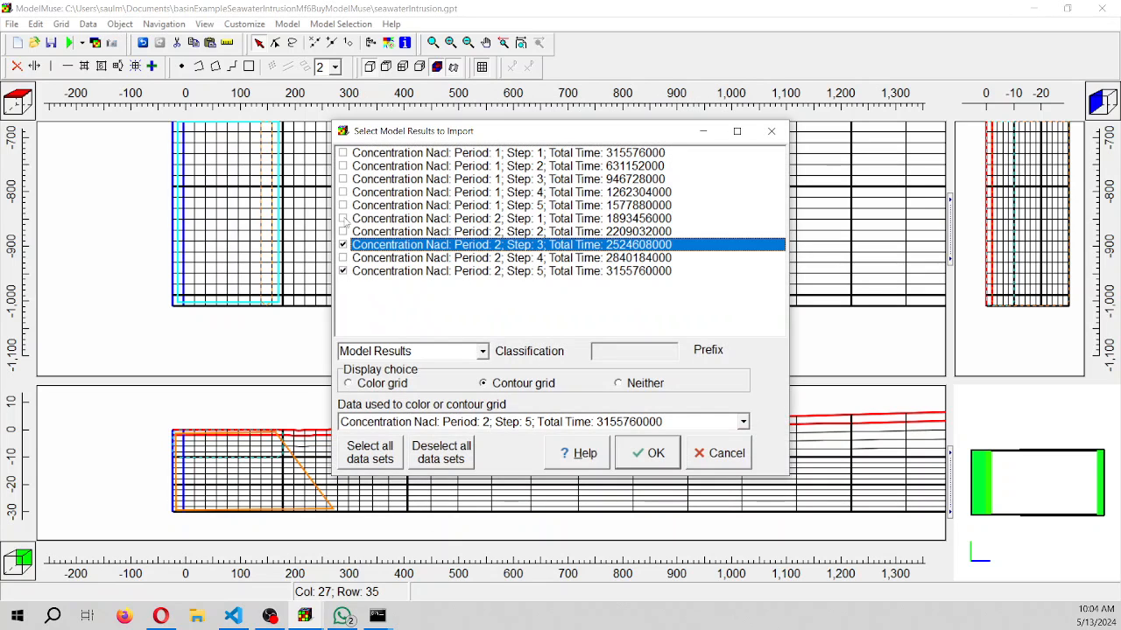
click(343, 218)
click(343, 191)
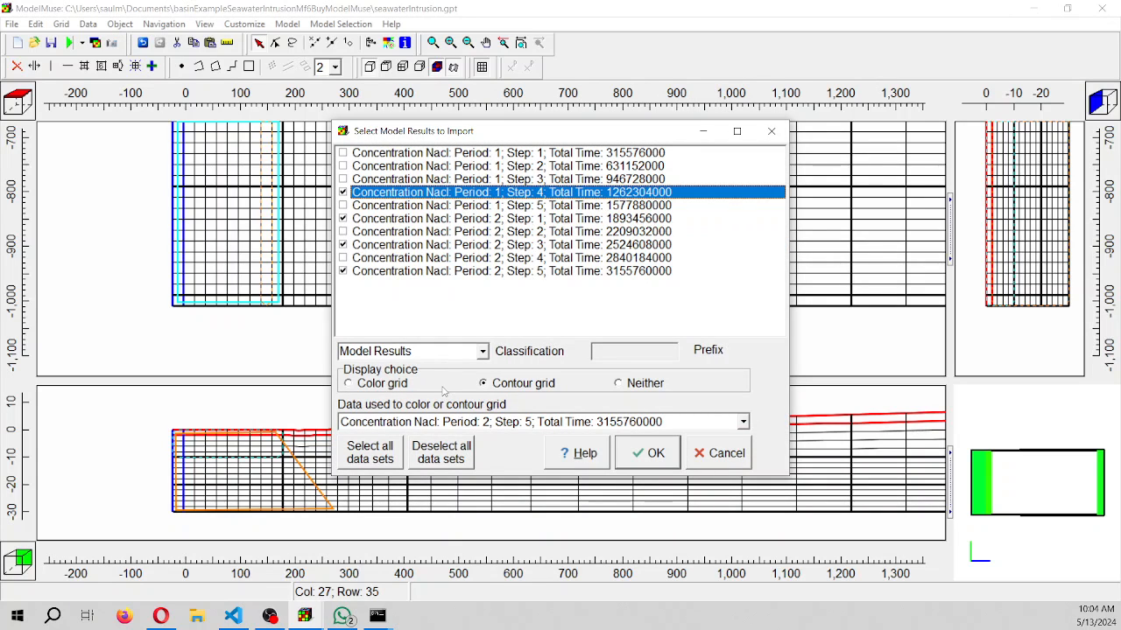
click(348, 383)
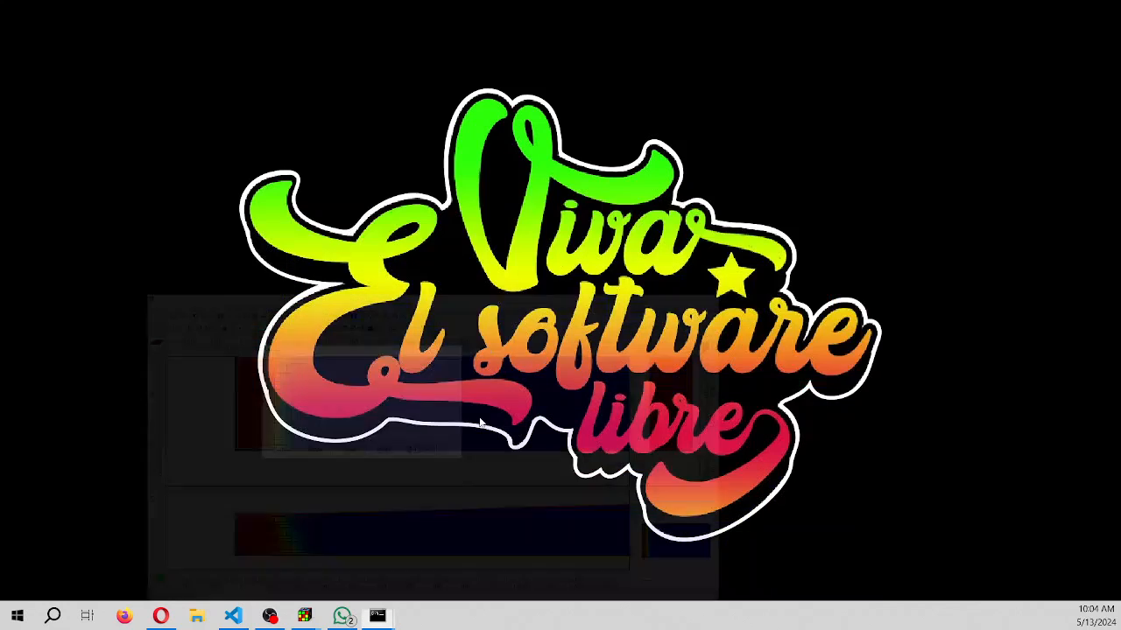
mouse_move(304, 615)
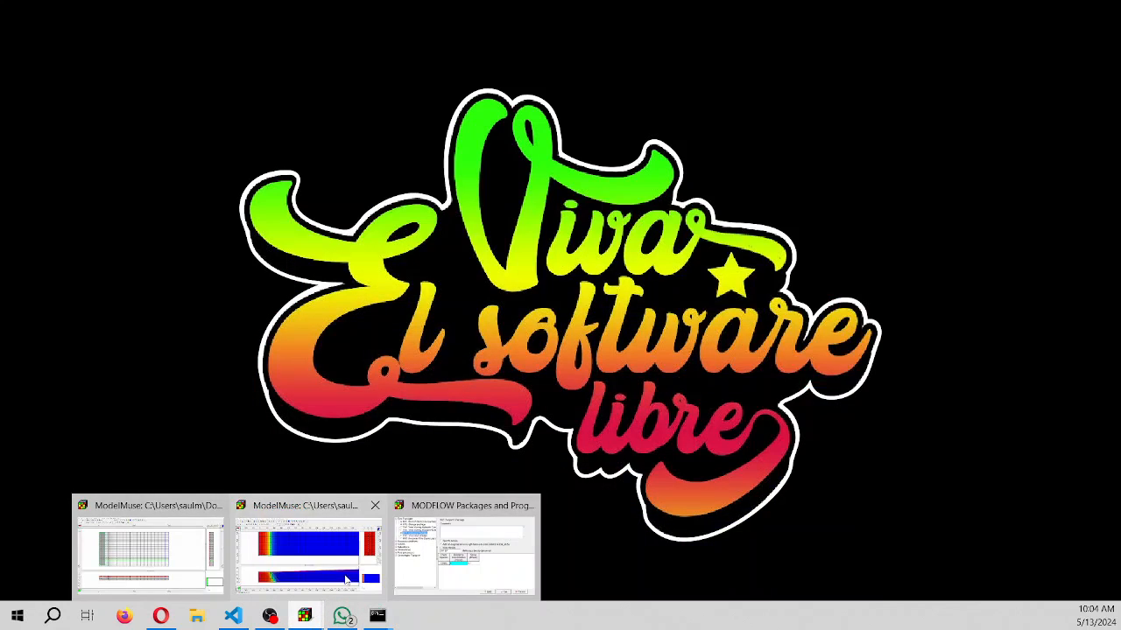
click(316, 558)
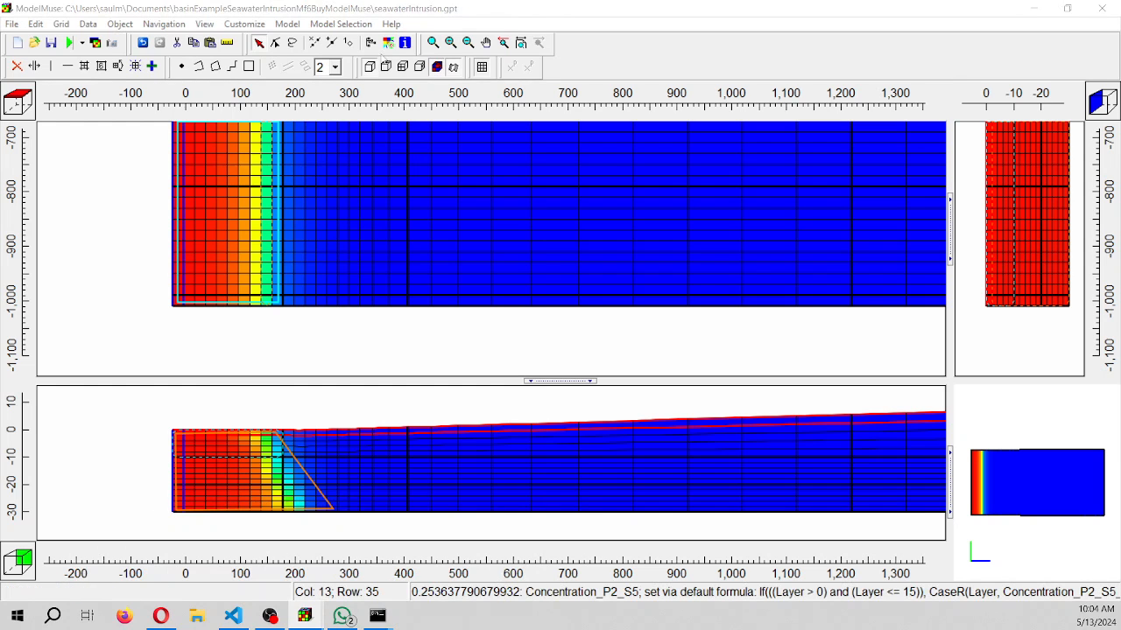
Enlarge the front view pane and frame the coastal end of the cross section in it
click(434, 48)
drag(134, 408, 367, 538)
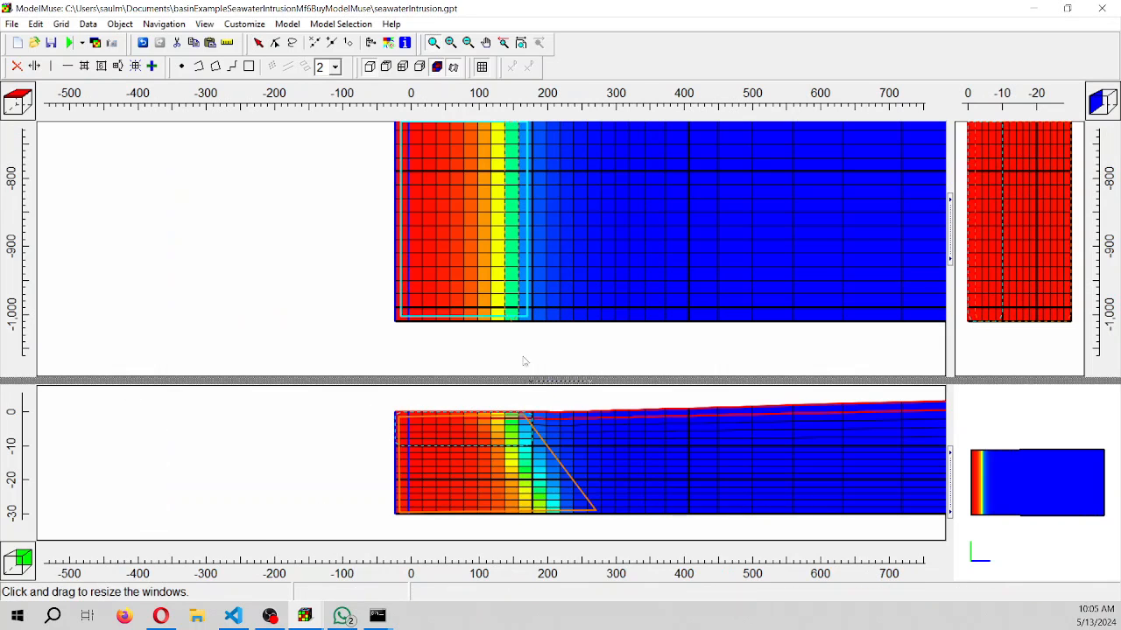
drag(526, 381, 477, 249)
click(486, 42)
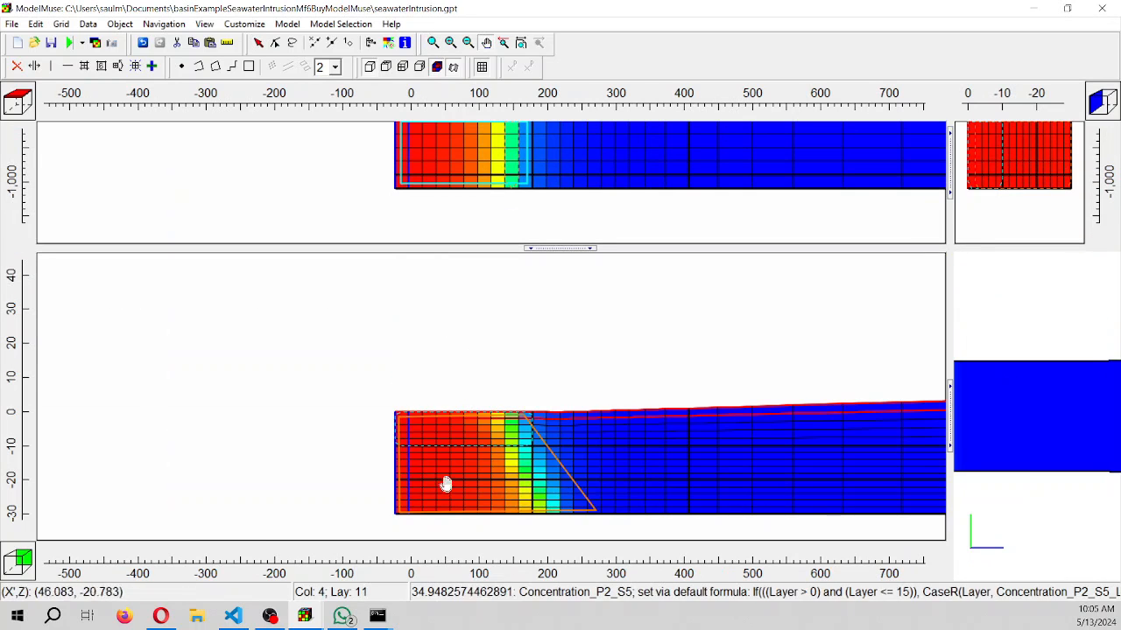
drag(443, 480, 227, 363)
Color the grid with Concentration_P1_S4 using the Light Blue to Dark Blue color scheme
click(388, 42)
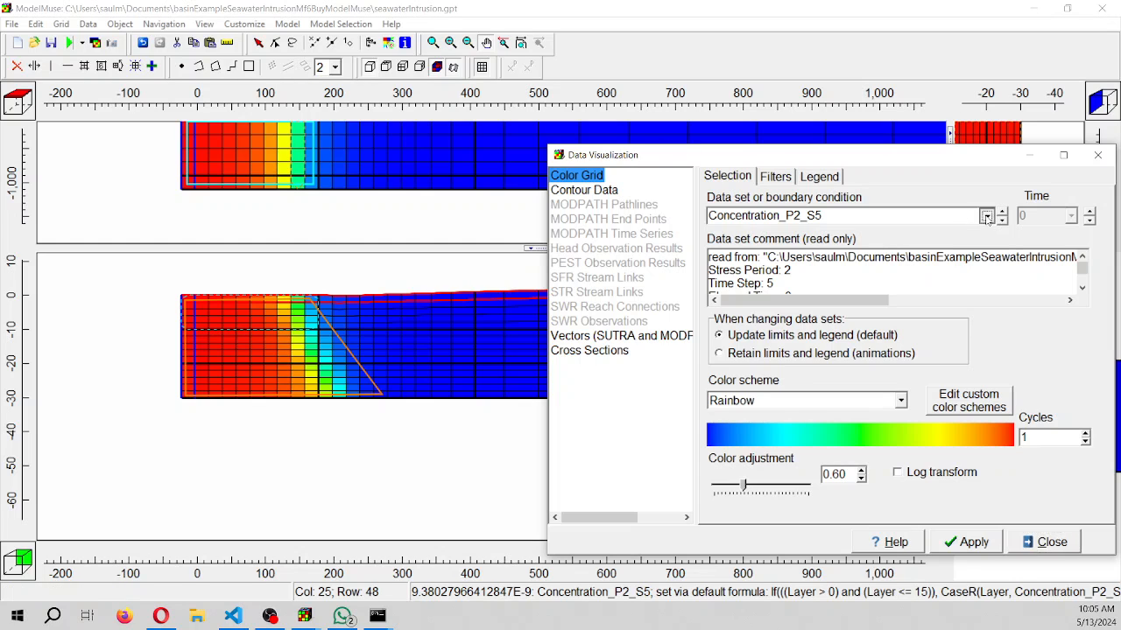
click(986, 215)
click(834, 309)
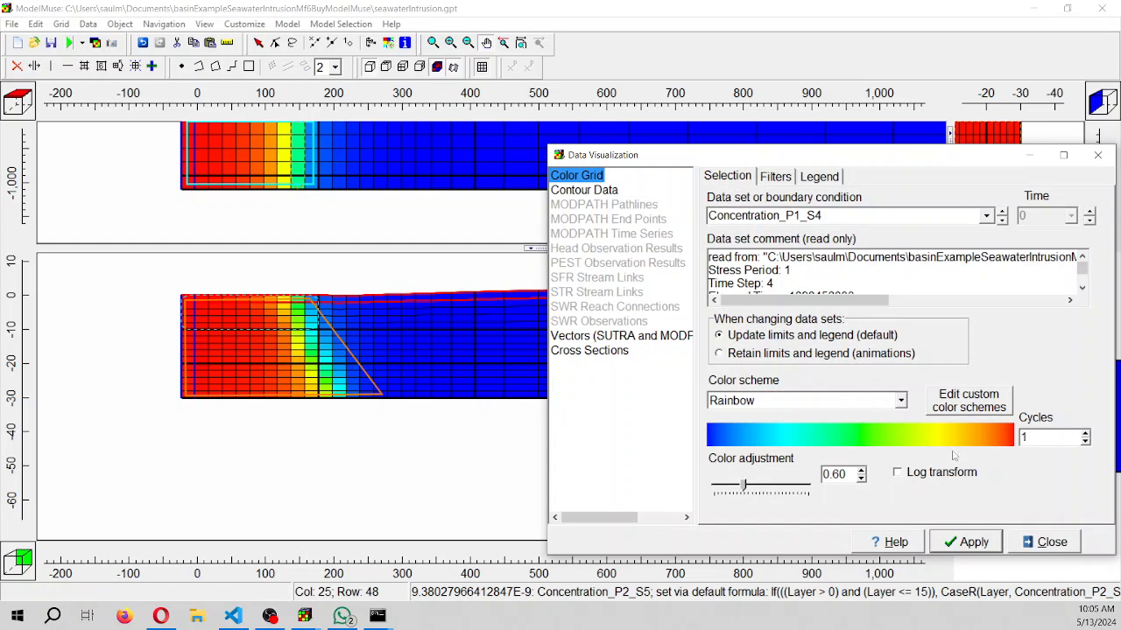
click(898, 400)
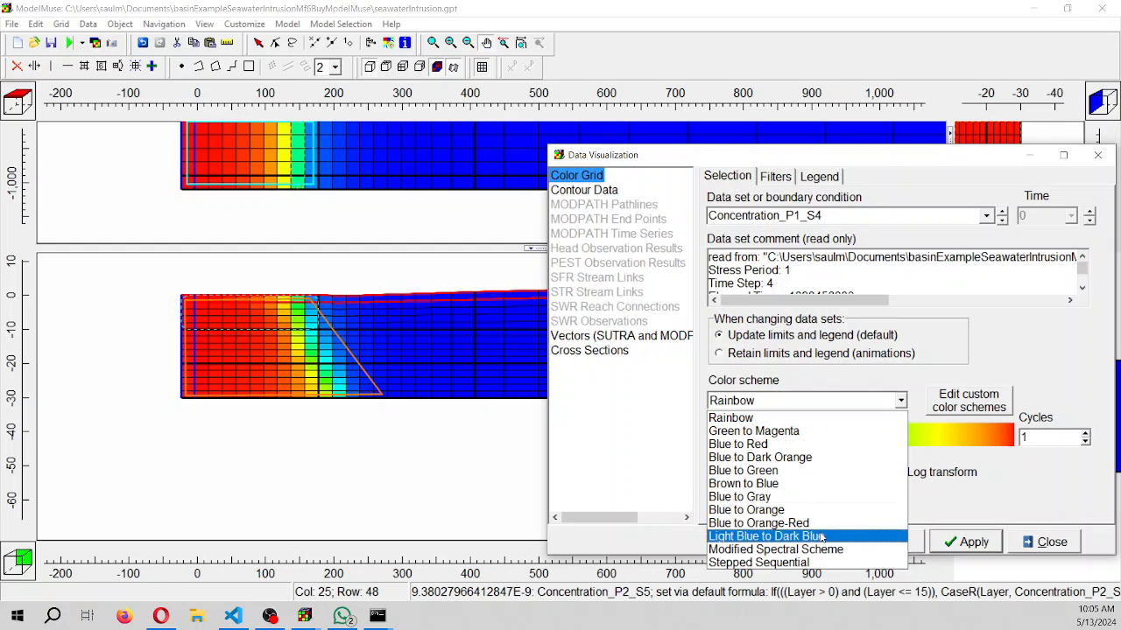
click(823, 536)
click(962, 542)
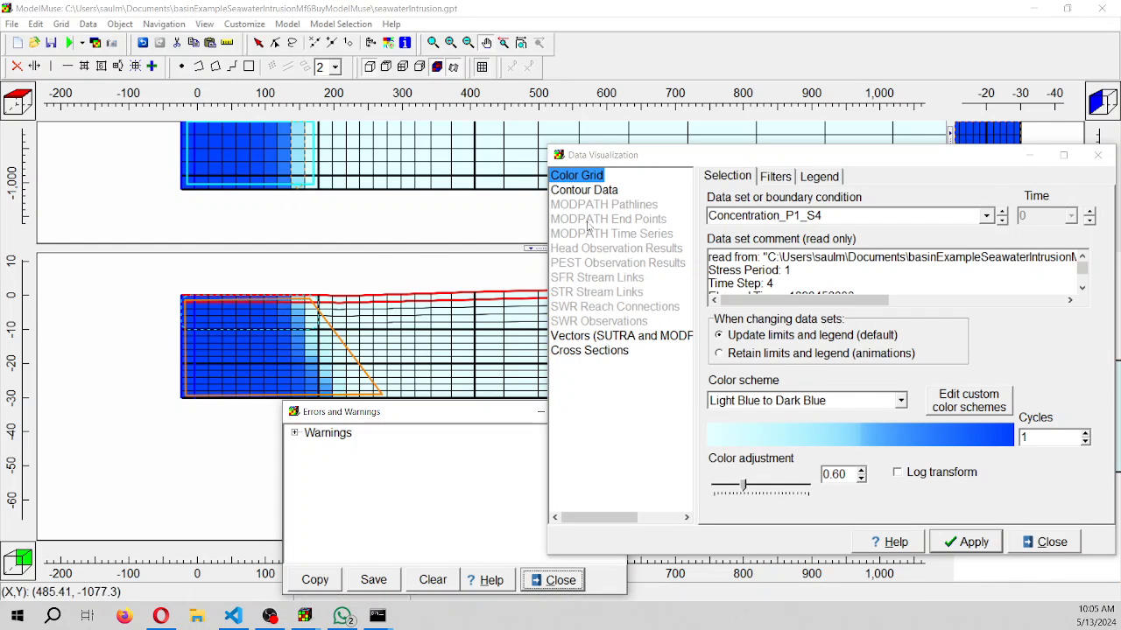
Change the grid's color scheme to Blue to Gray, apply it and close the warnings window
click(864, 403)
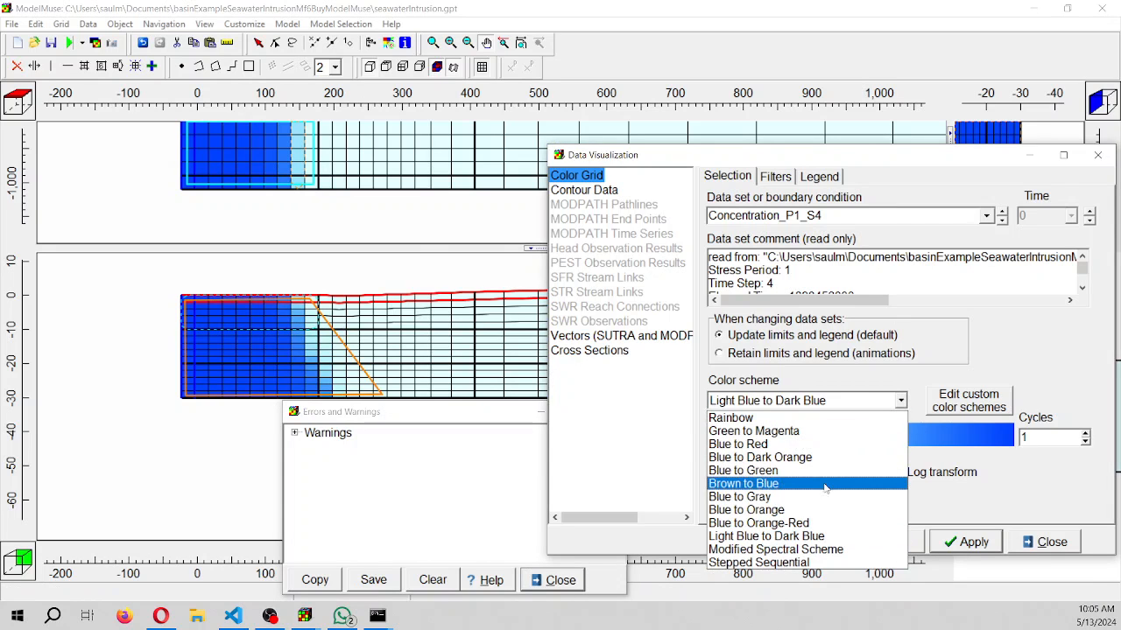
click(788, 497)
click(963, 542)
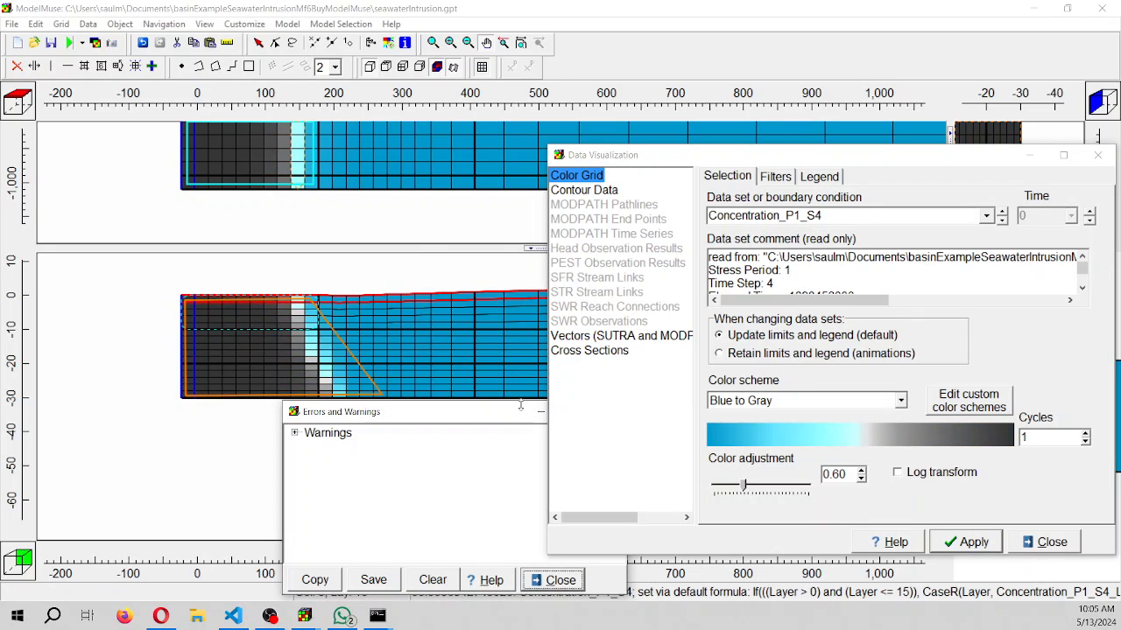
drag(511, 419, 184, 492)
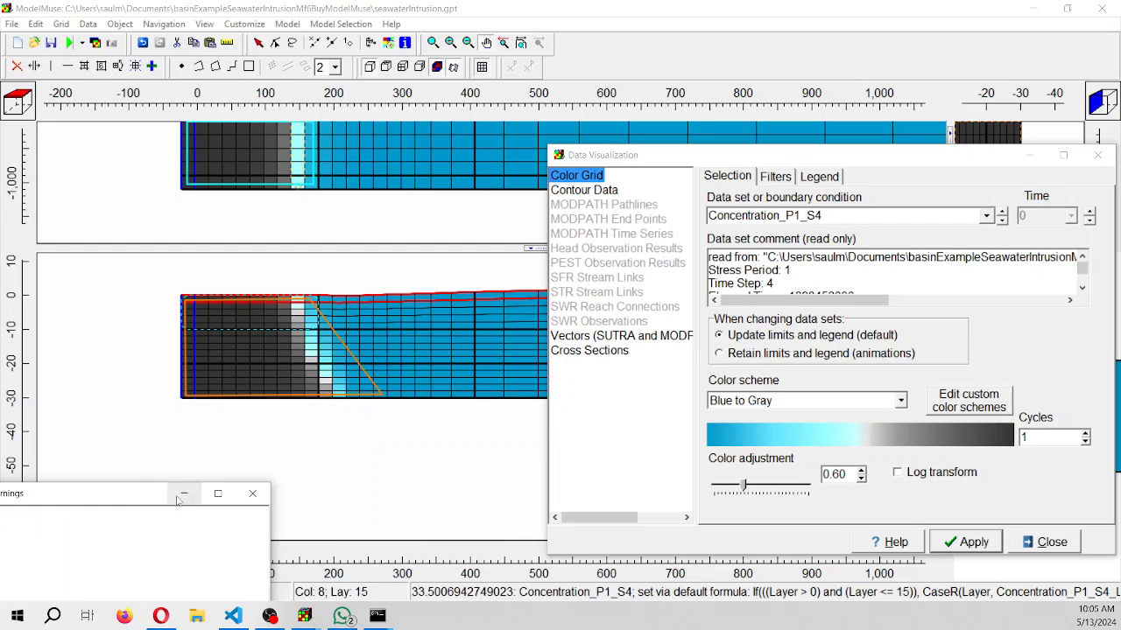
click(257, 491)
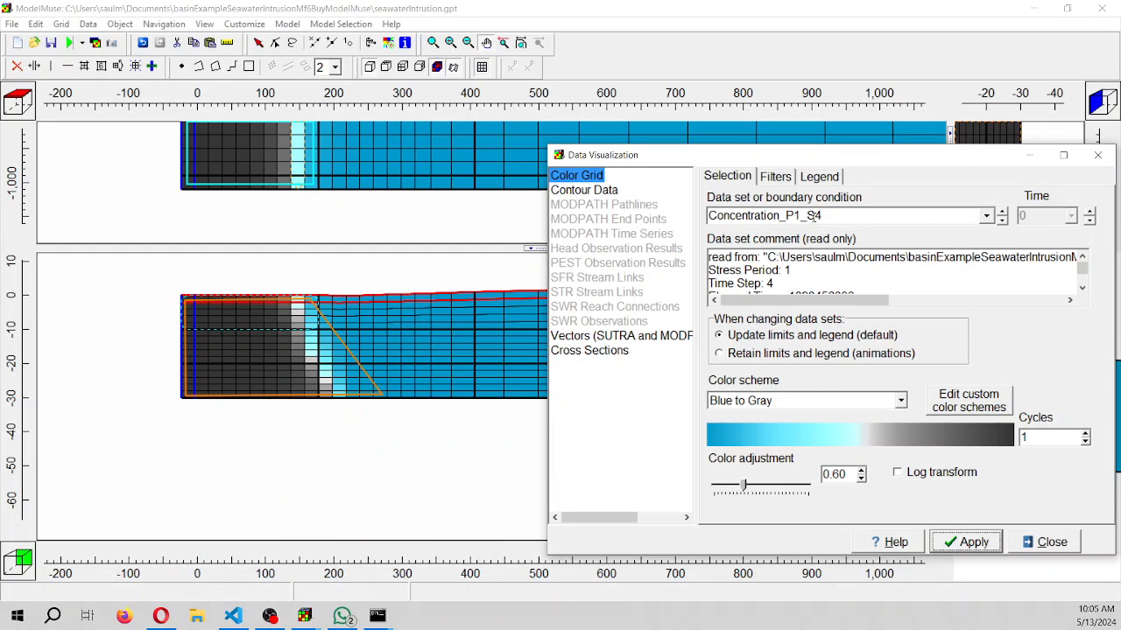
Step through Concentration_P2_S1, P2_S3 and P2_S5 as the grid coloring, and return the grid to Concentration_P1_S4
drag(806, 216, 824, 216)
click(1002, 220)
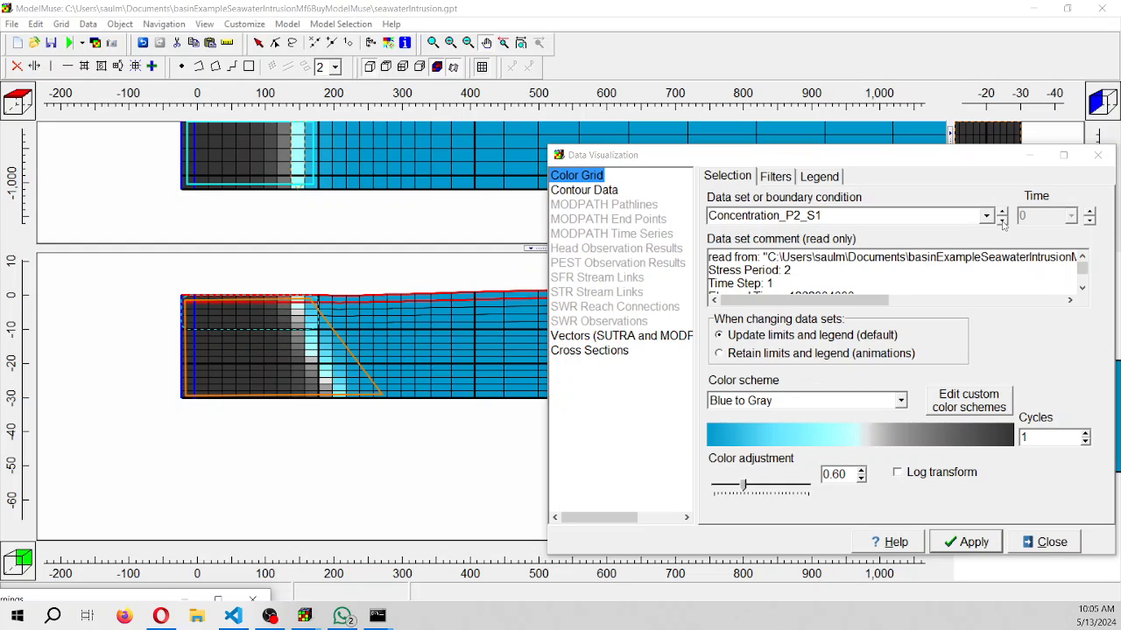
click(1002, 220)
click(1002, 221)
click(986, 220)
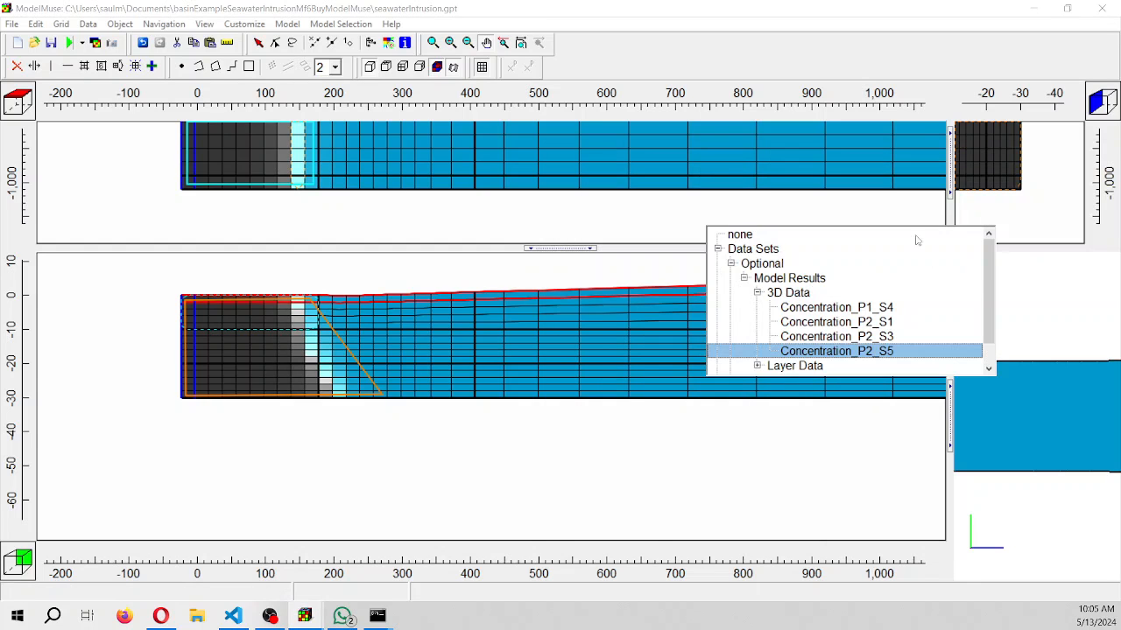
click(816, 307)
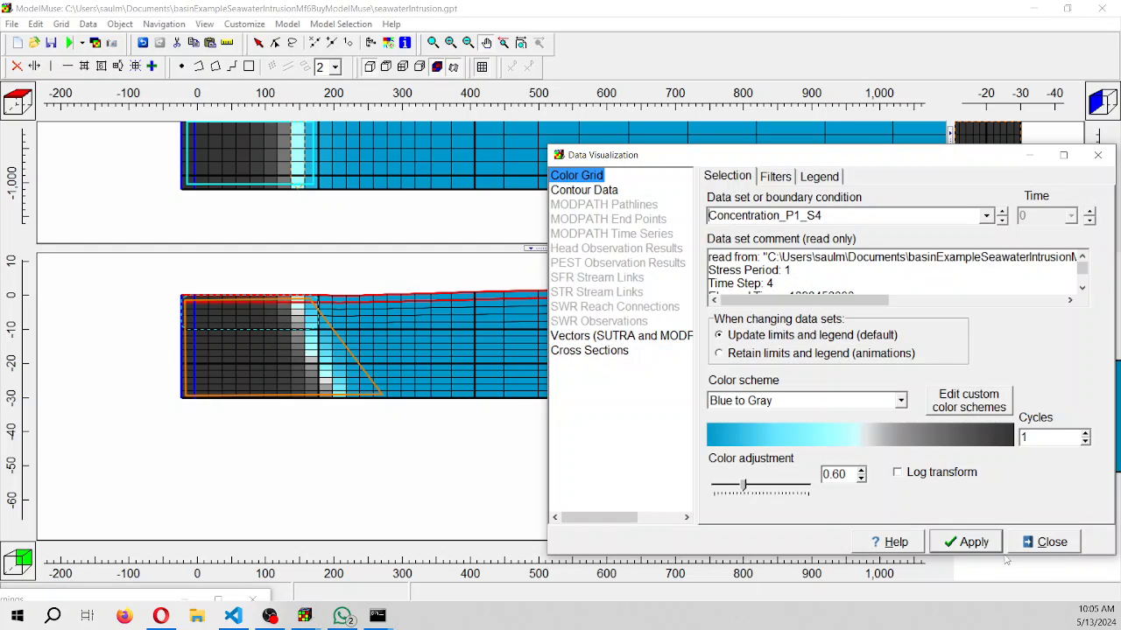
click(977, 544)
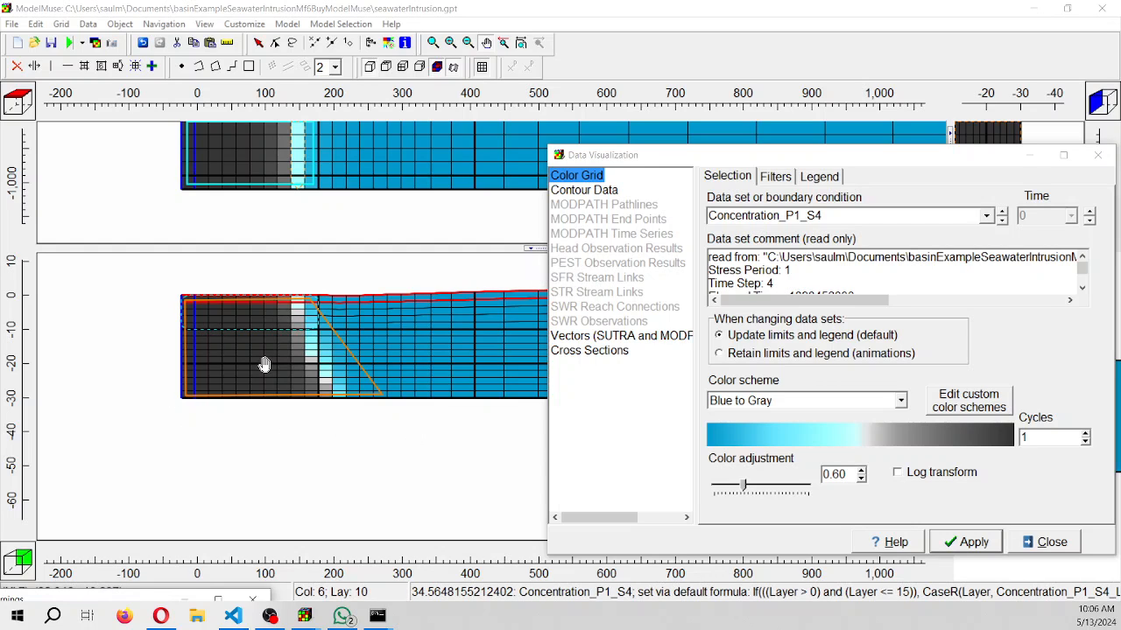
Color the grid with Concentration_P2_S5 and close the data visualization settings
click(987, 217)
click(800, 352)
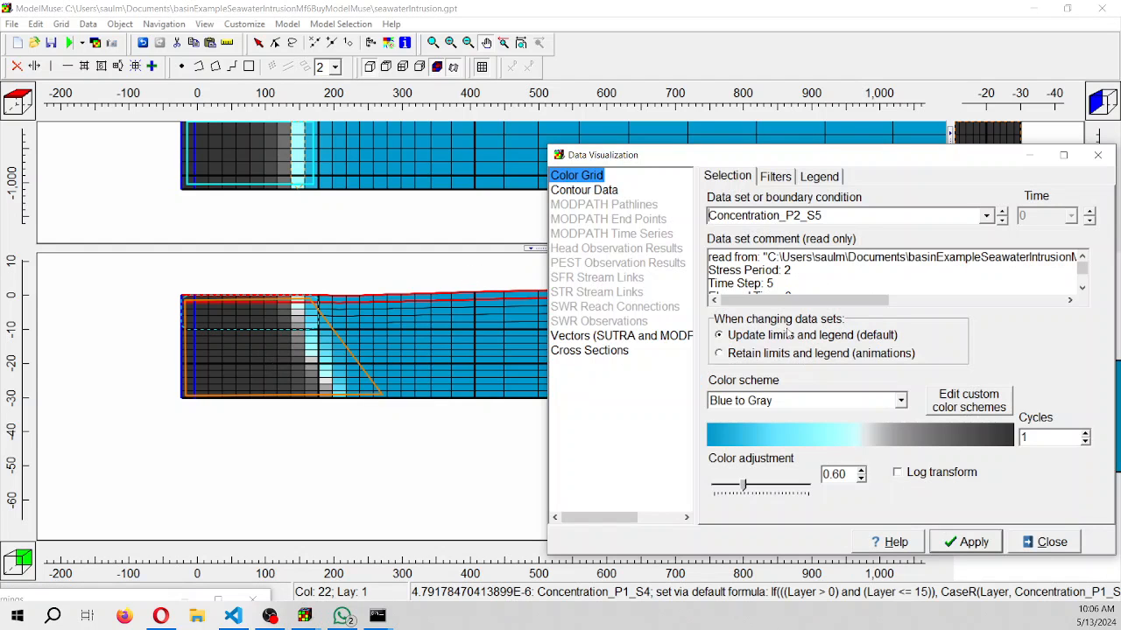
click(967, 545)
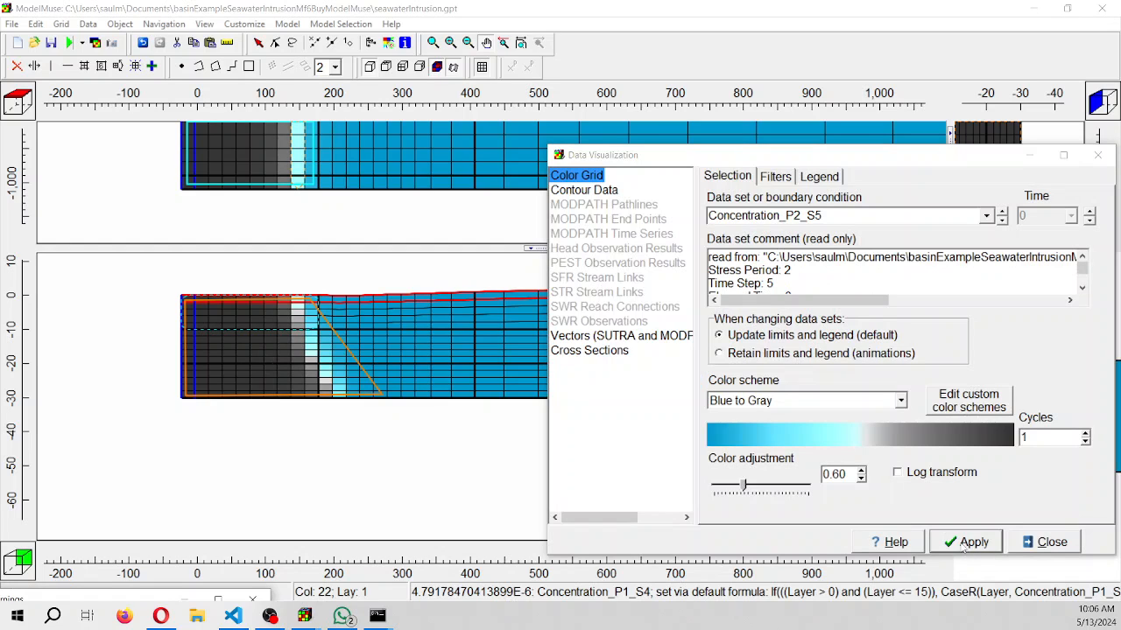
click(1047, 542)
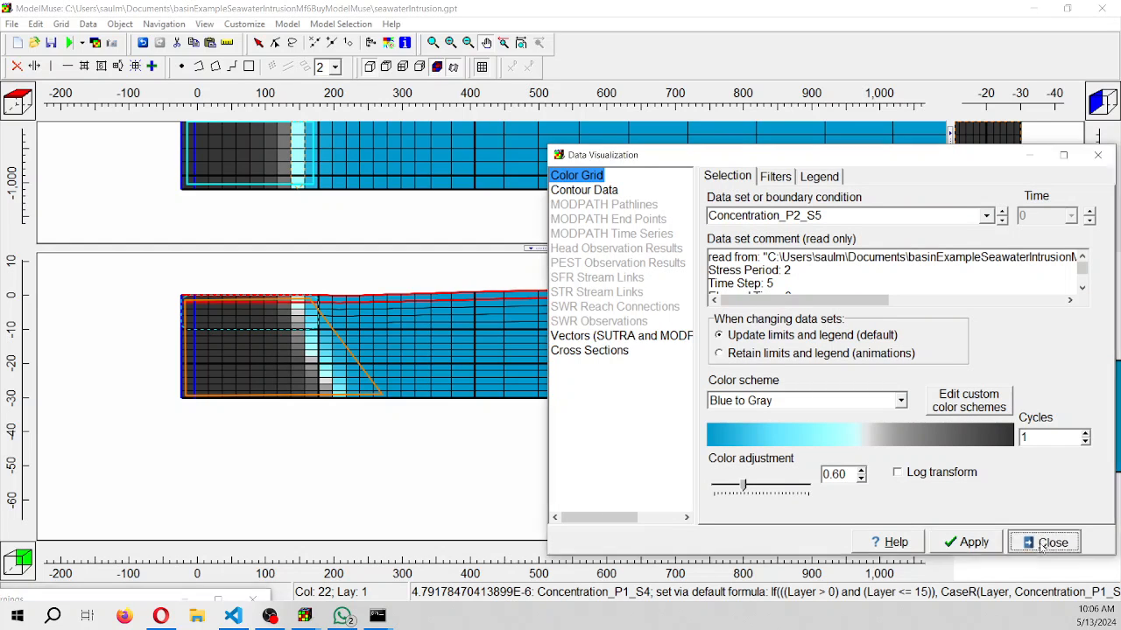
Measure the horizontal width of the concentration transition zone along the base of the cross section
scroll(339, 412, up, 3)
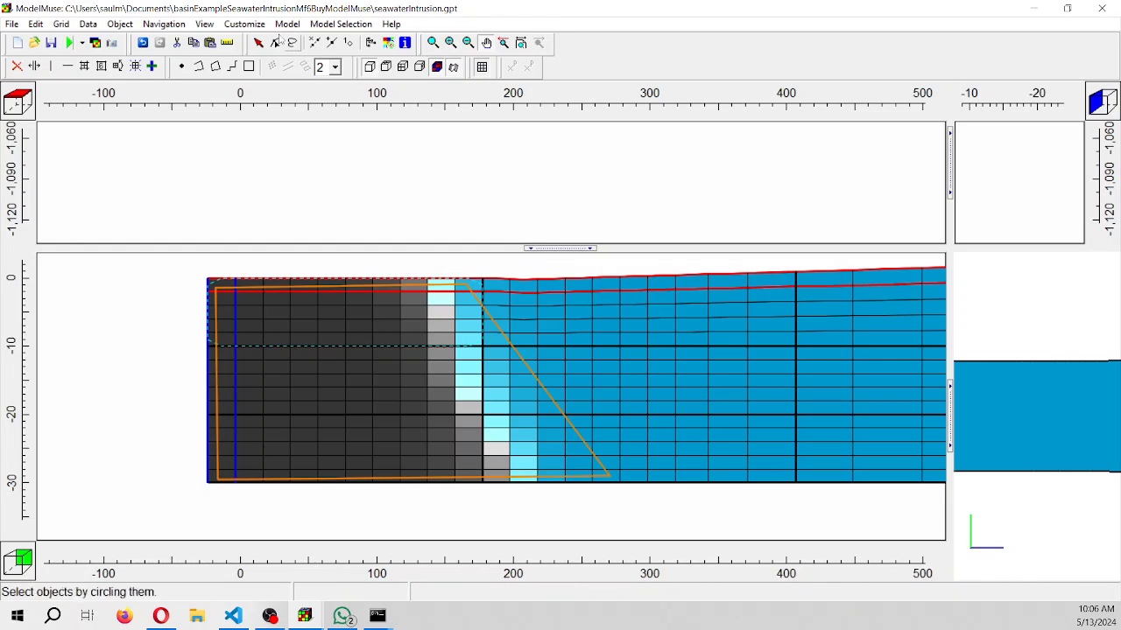
click(227, 42)
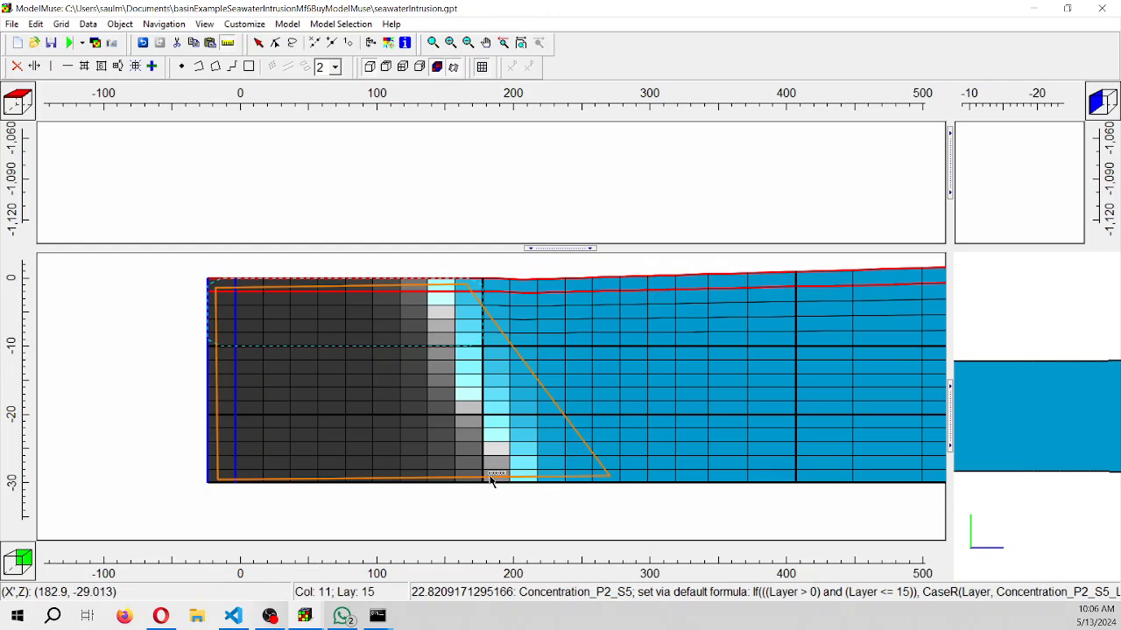
drag(482, 471, 539, 472)
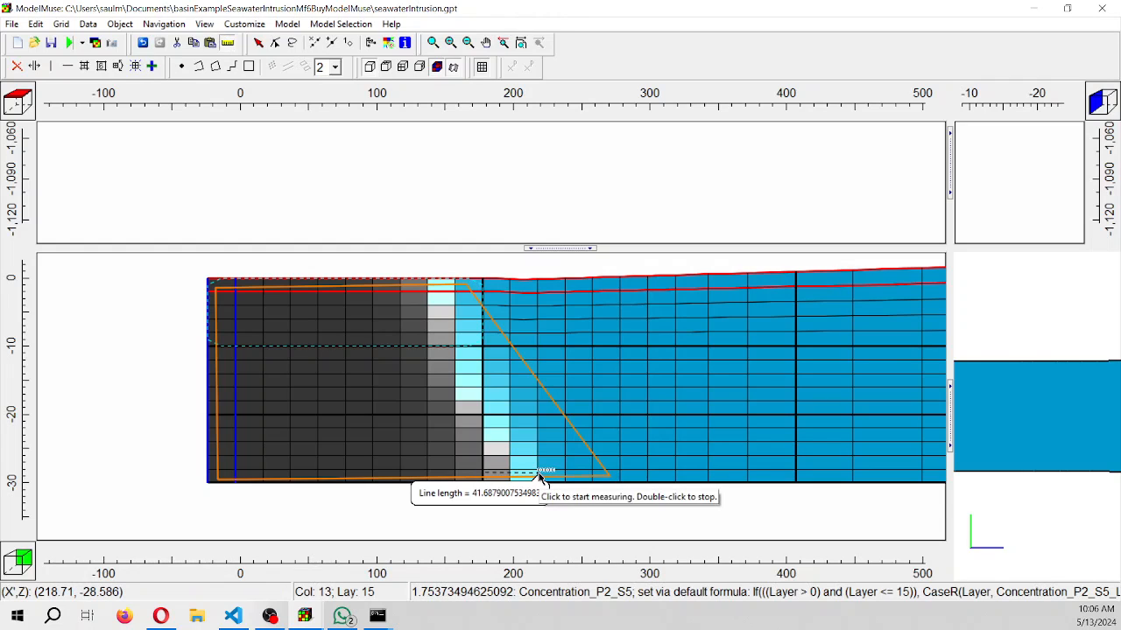
double_click(541, 474)
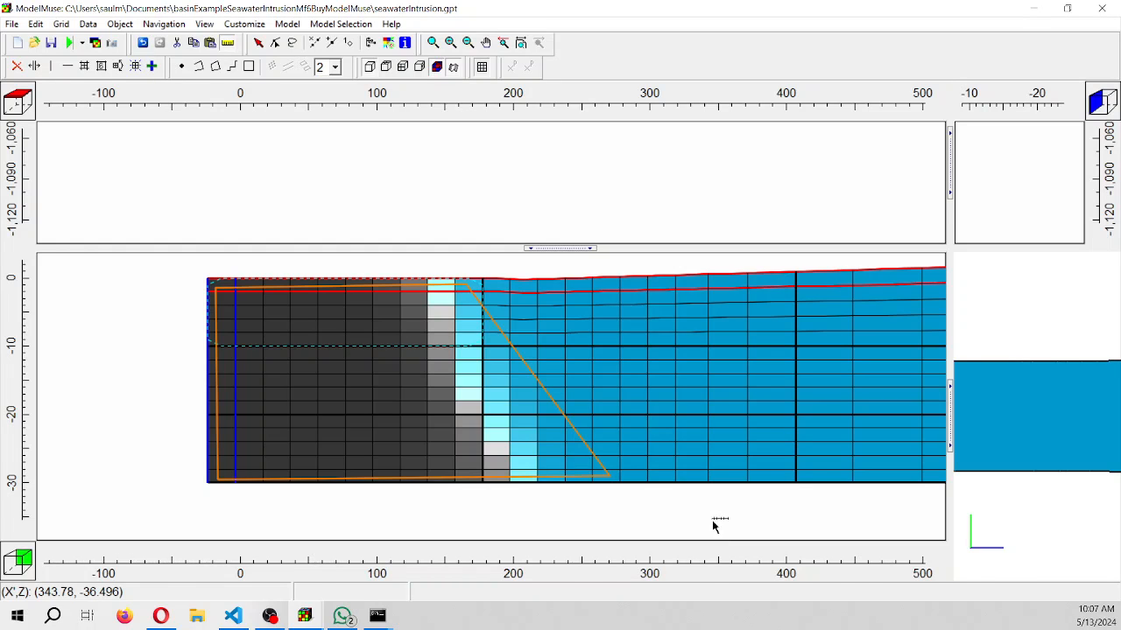
scroll(765, 439, down, 2)
scroll(770, 433, up, 1)
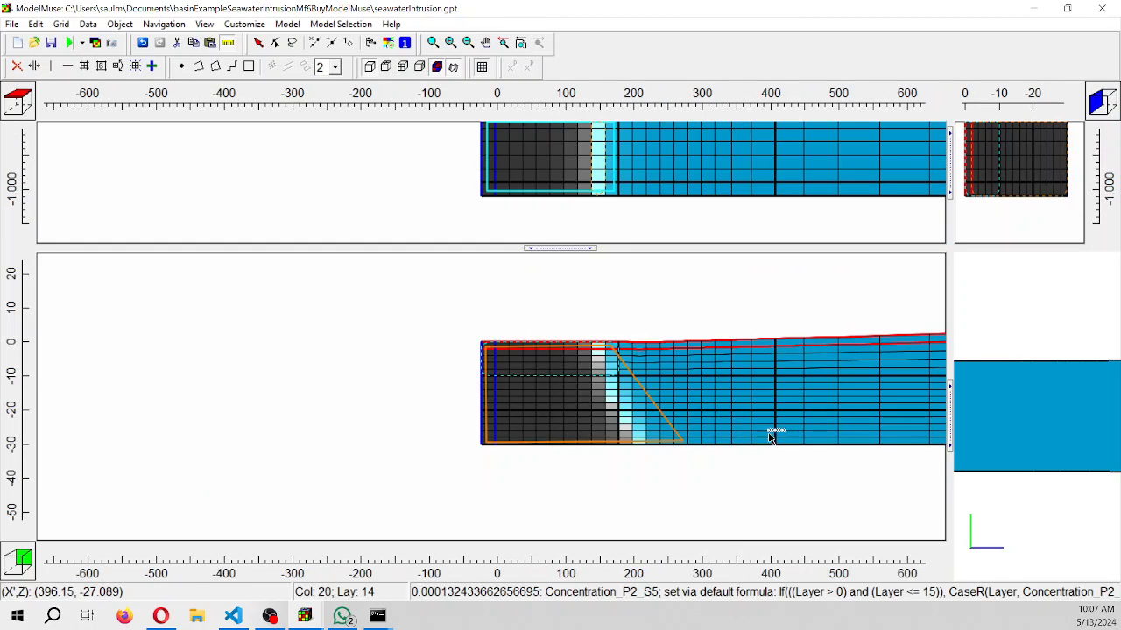
drag(771, 430, 506, 424)
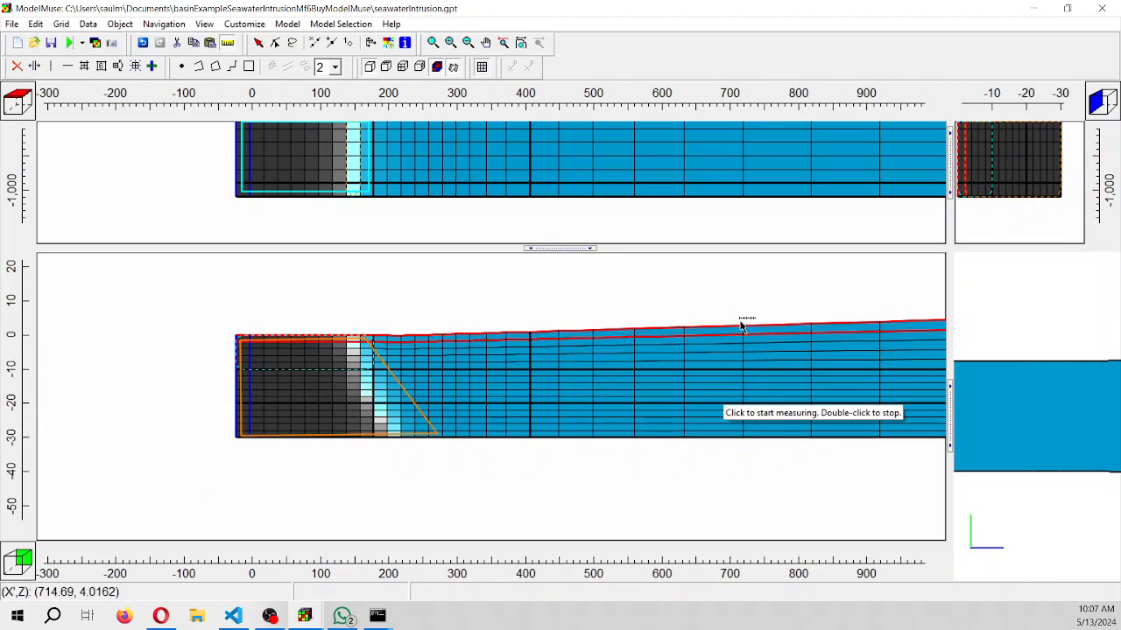